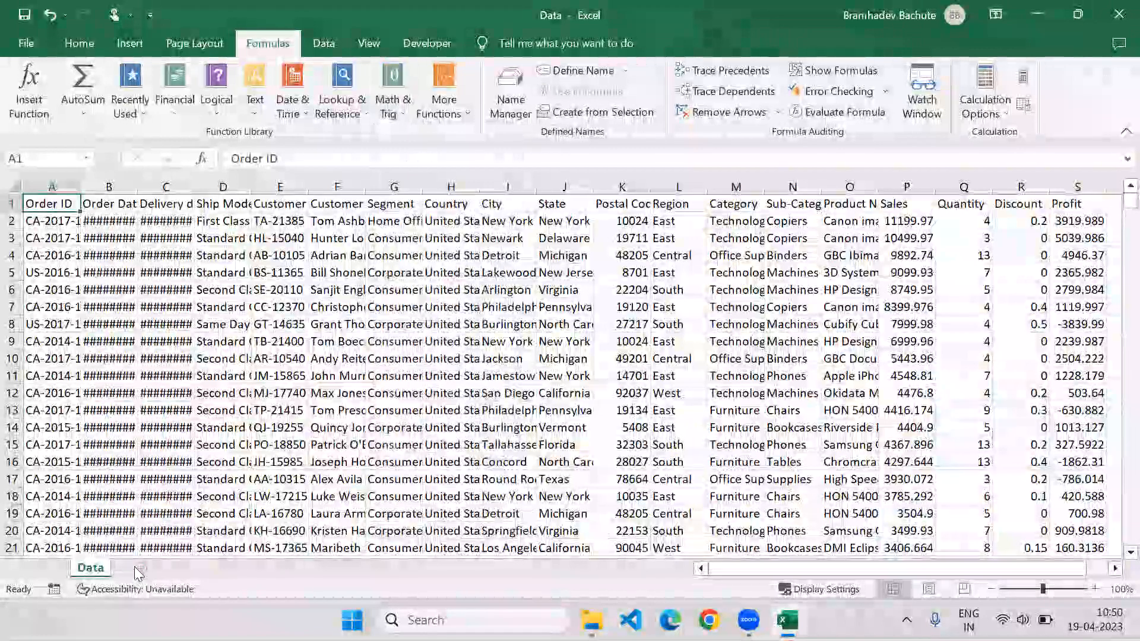
Add a new worksheet and insert the ABS function in A1 with the number -100
left_click(138, 568)
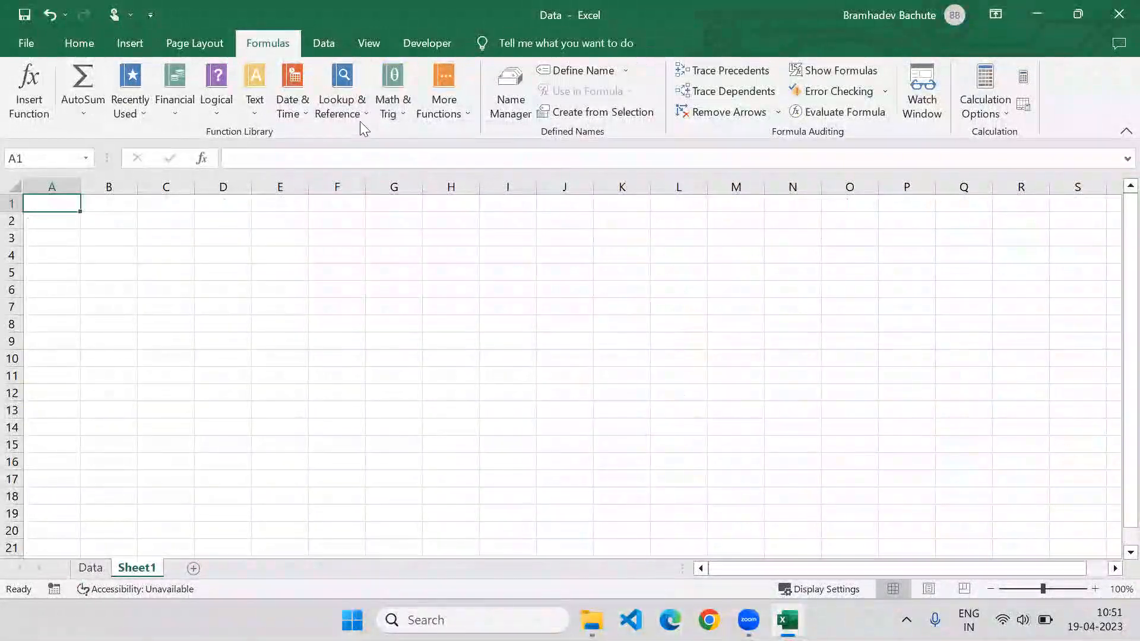
left_click(396, 112)
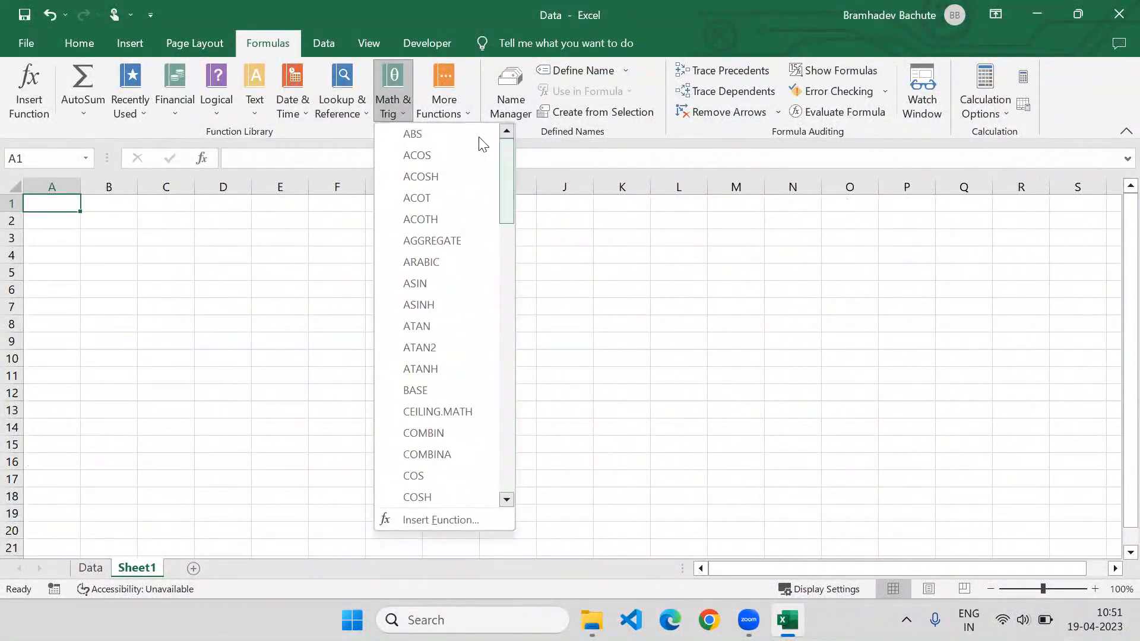
left_click(442, 134)
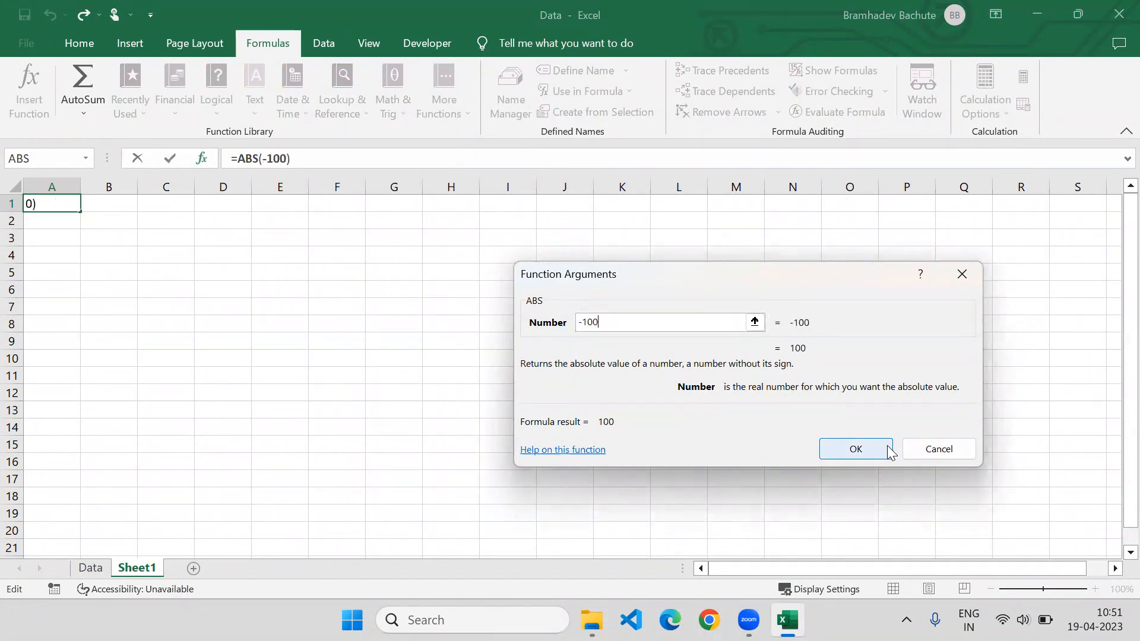
left_click(855, 449)
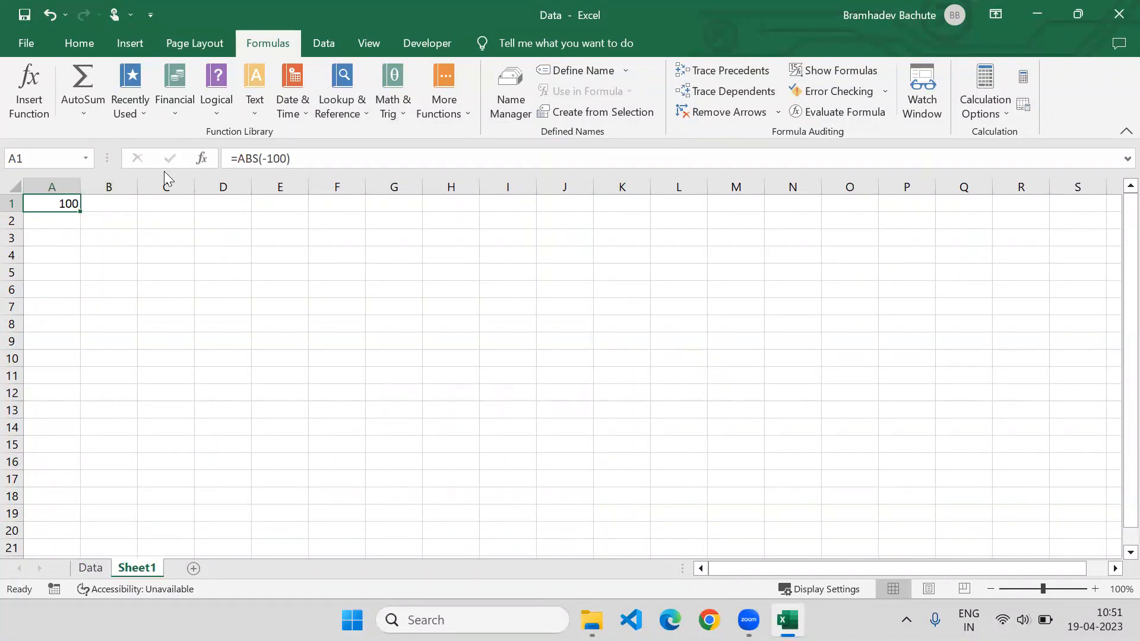
Change the A1 formula to =ABS(100) and restore it to =ABS(-100)
left_click(269, 160)
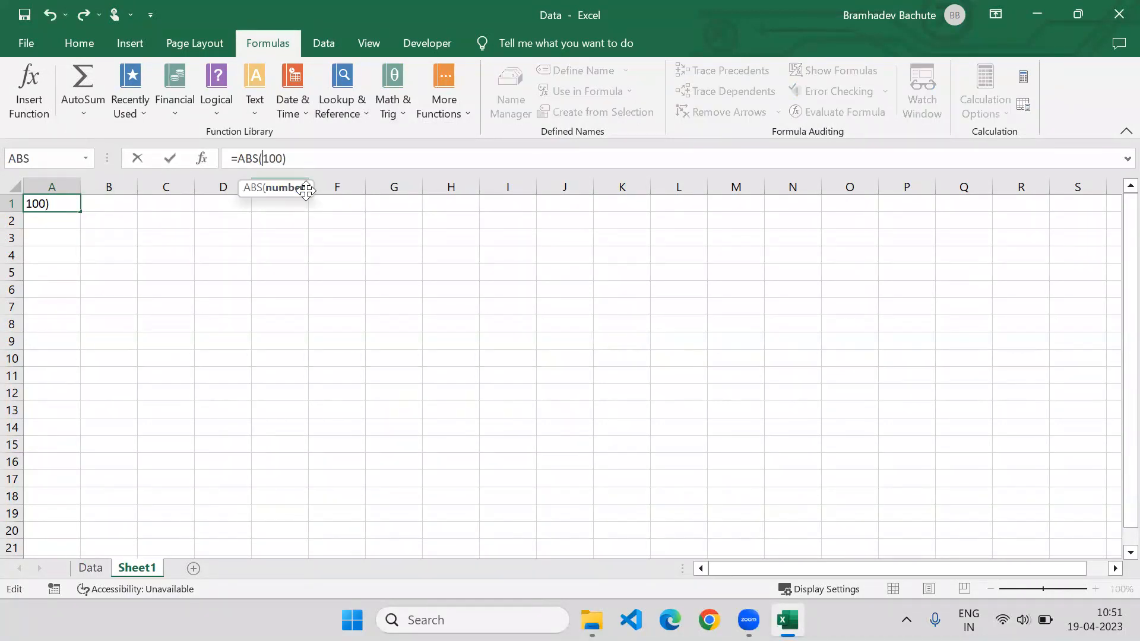
key("Return")
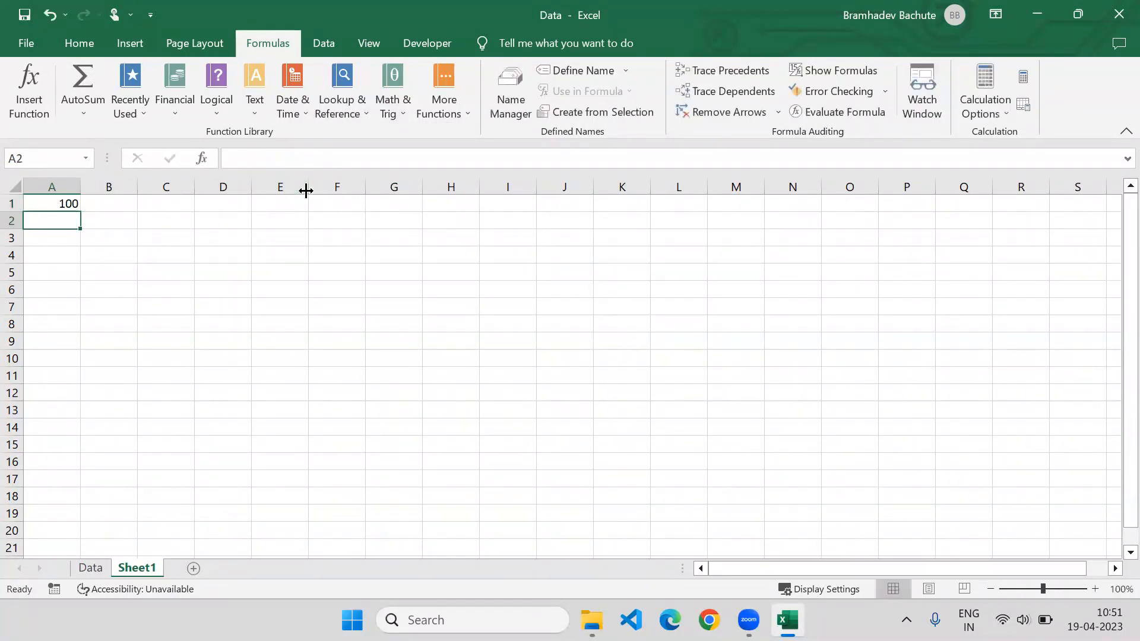
left_click(51, 203)
left_click(263, 158)
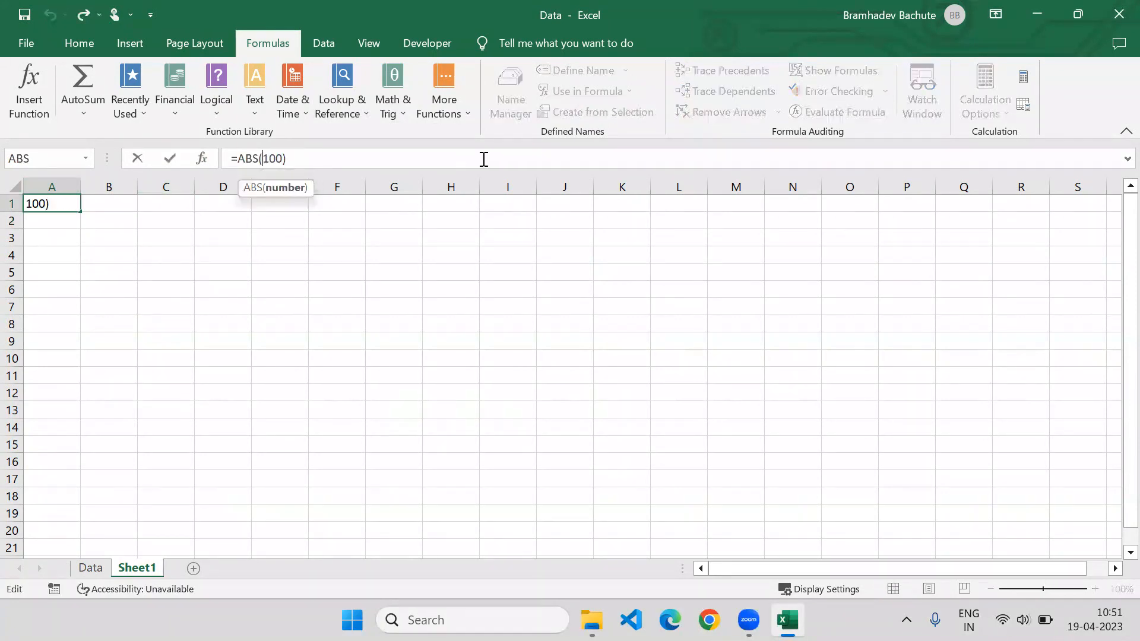
key("Return")
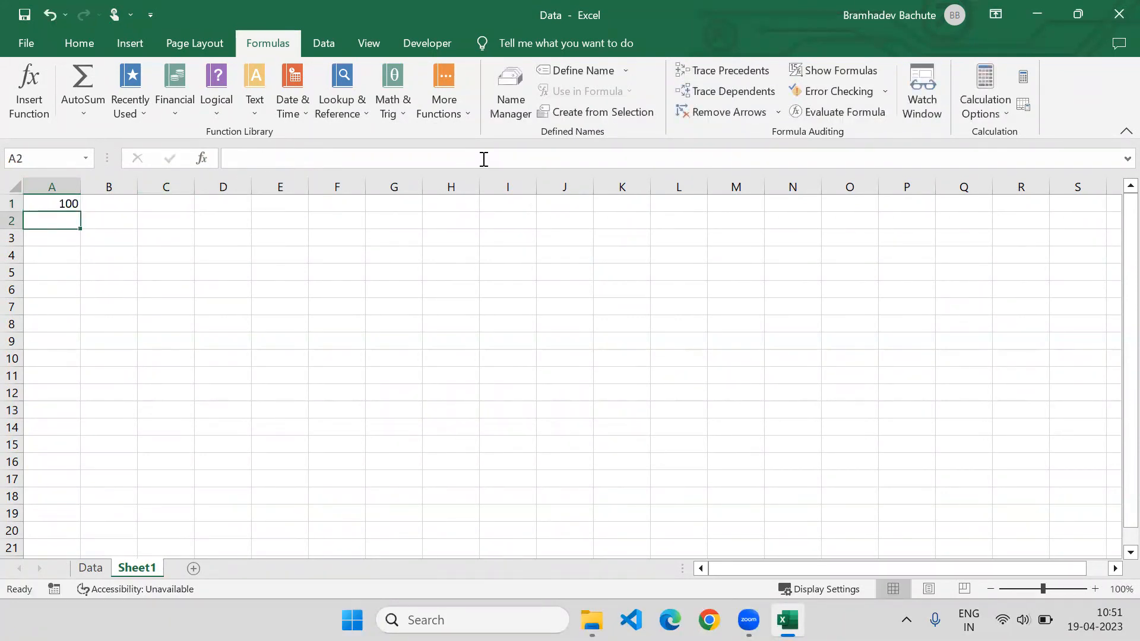
Insert a row above the formula in row 1 and enter the heading ABS in A1
left_click(41, 207)
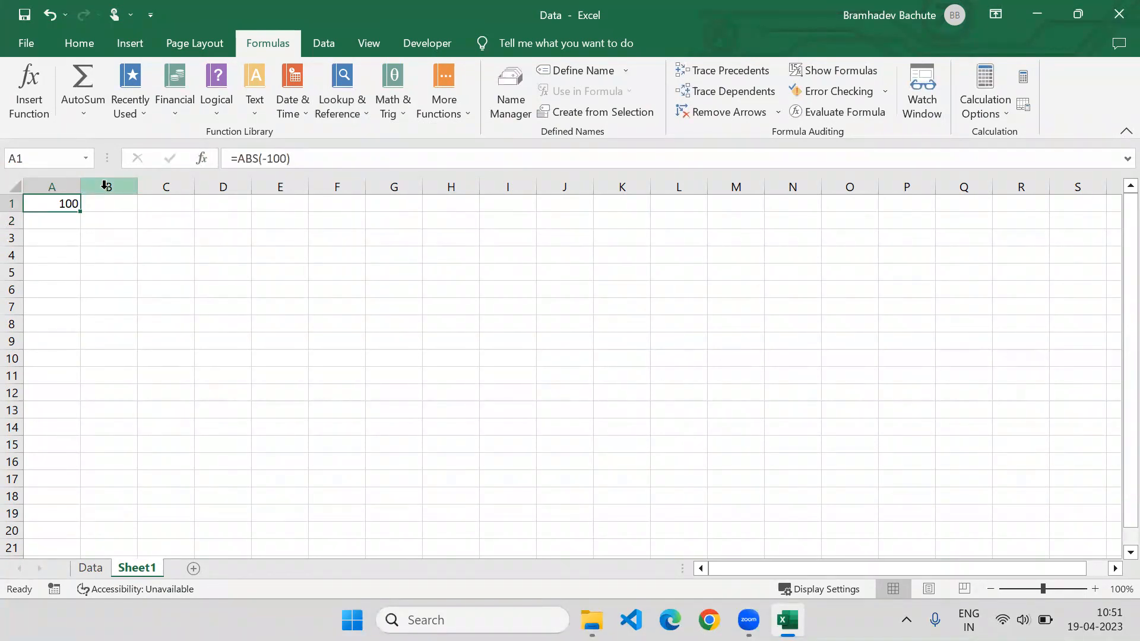
key("shift+space")
key("ctrl+shift+plus")
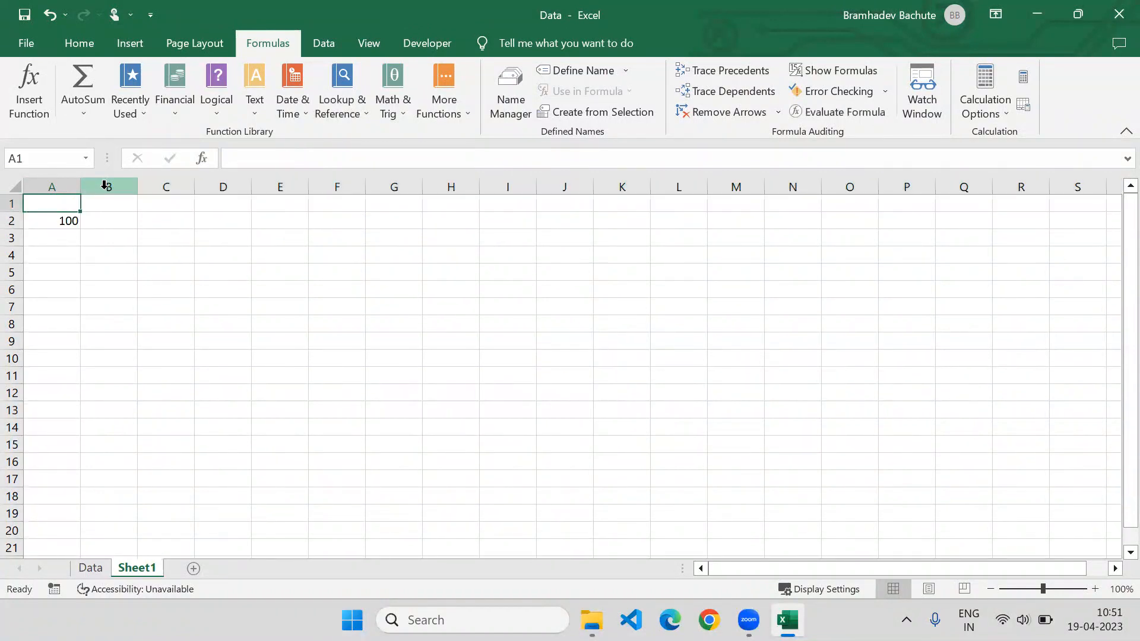
type("ABS")
key("Tab")
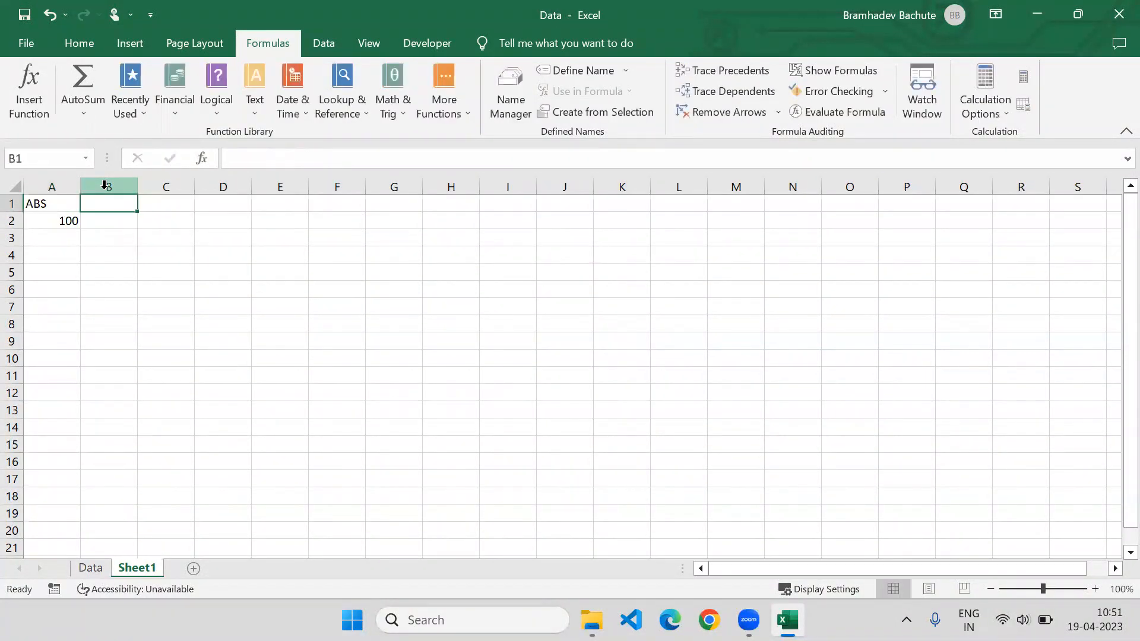
left_click(407, 111)
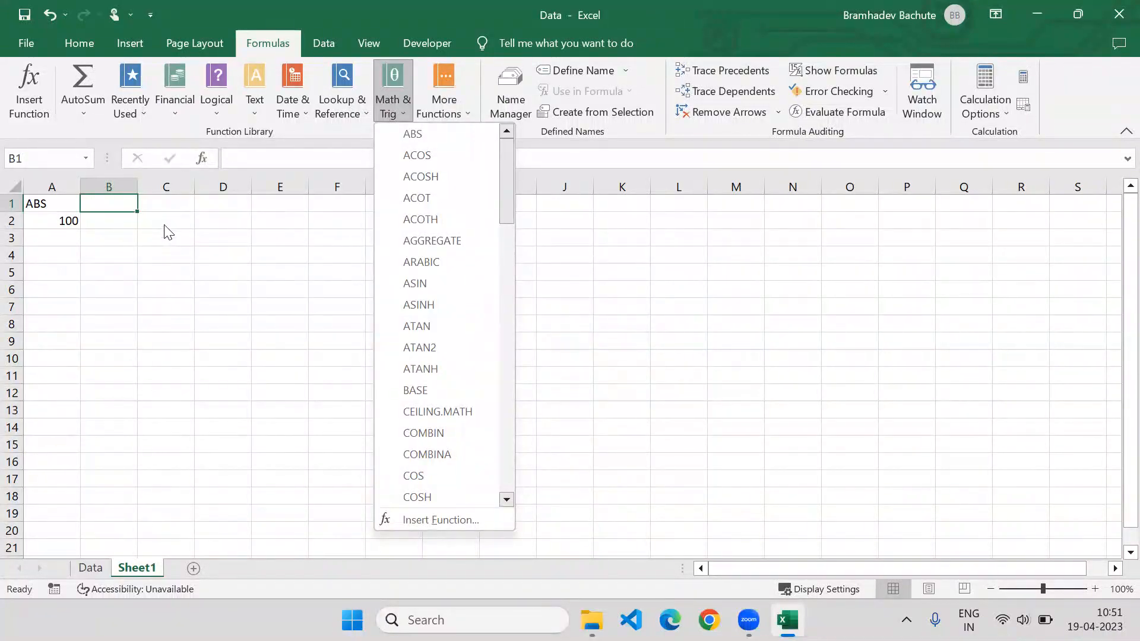
left_click(145, 314)
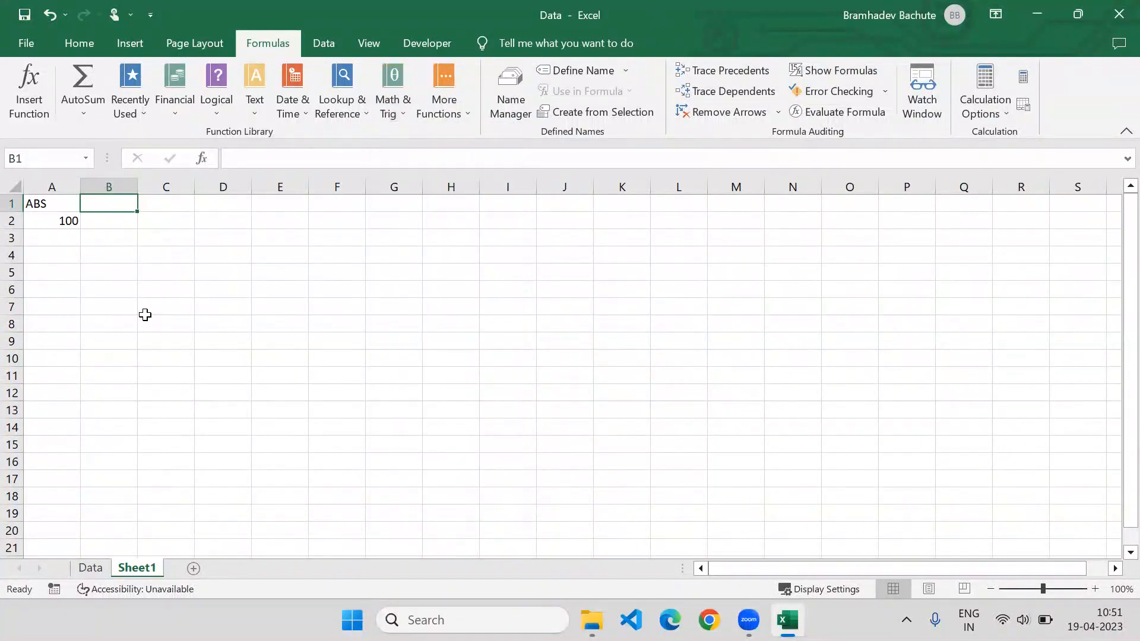
Copy A1:S11 from the Data sheet and paste only its values into Sheet1 starting at C8
left_click(89, 568)
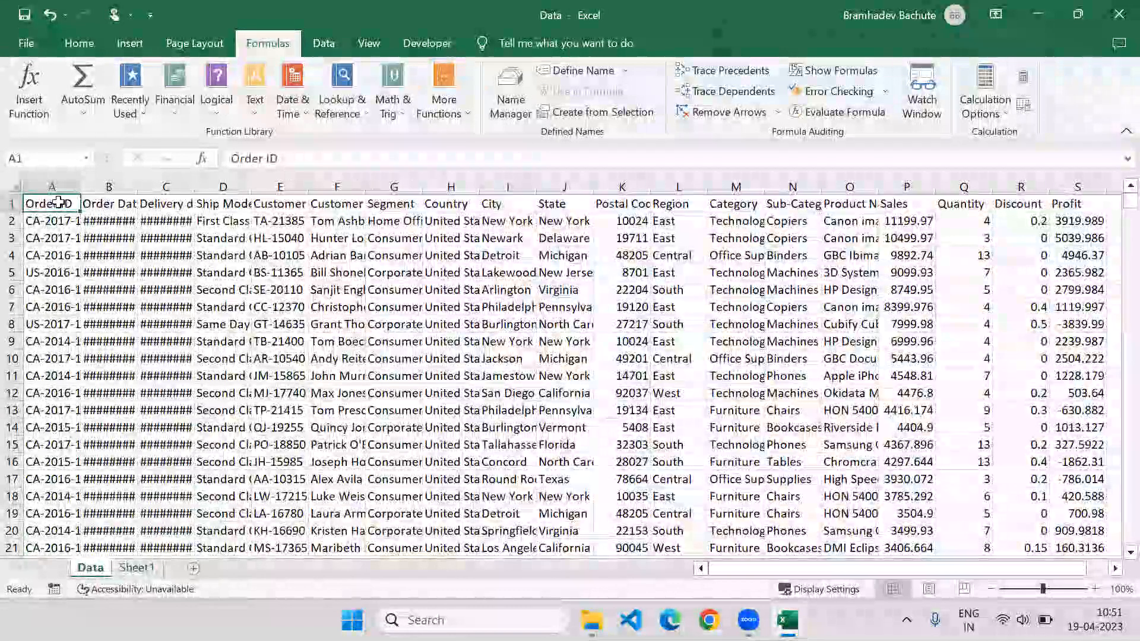
left_click_drag(58, 203, 1095, 380)
key("ctrl+c")
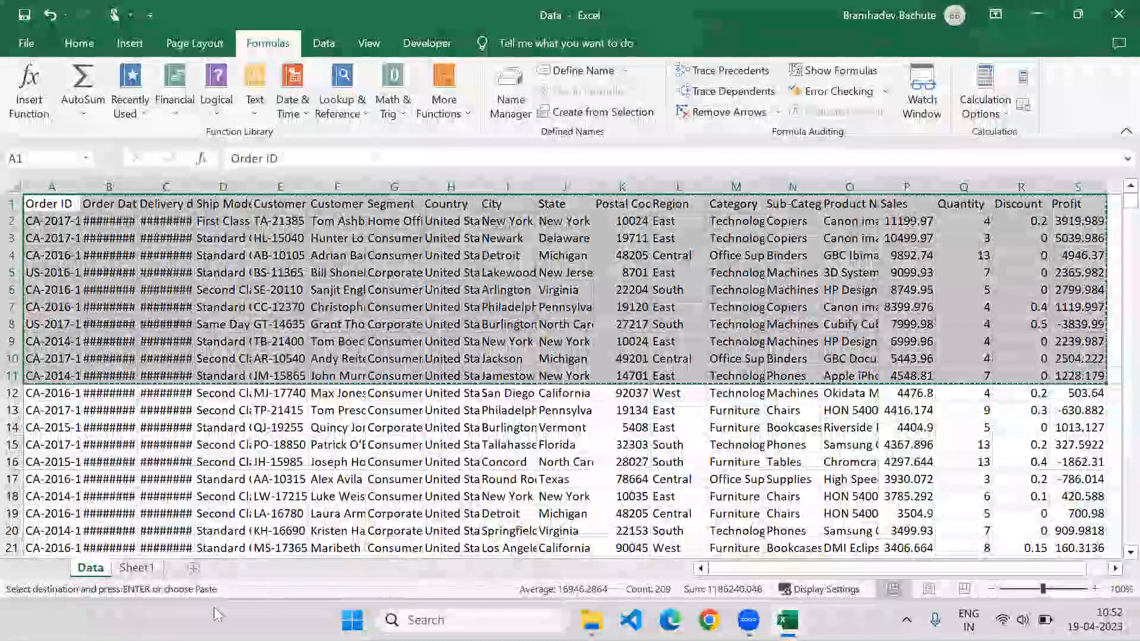
left_click(136, 569)
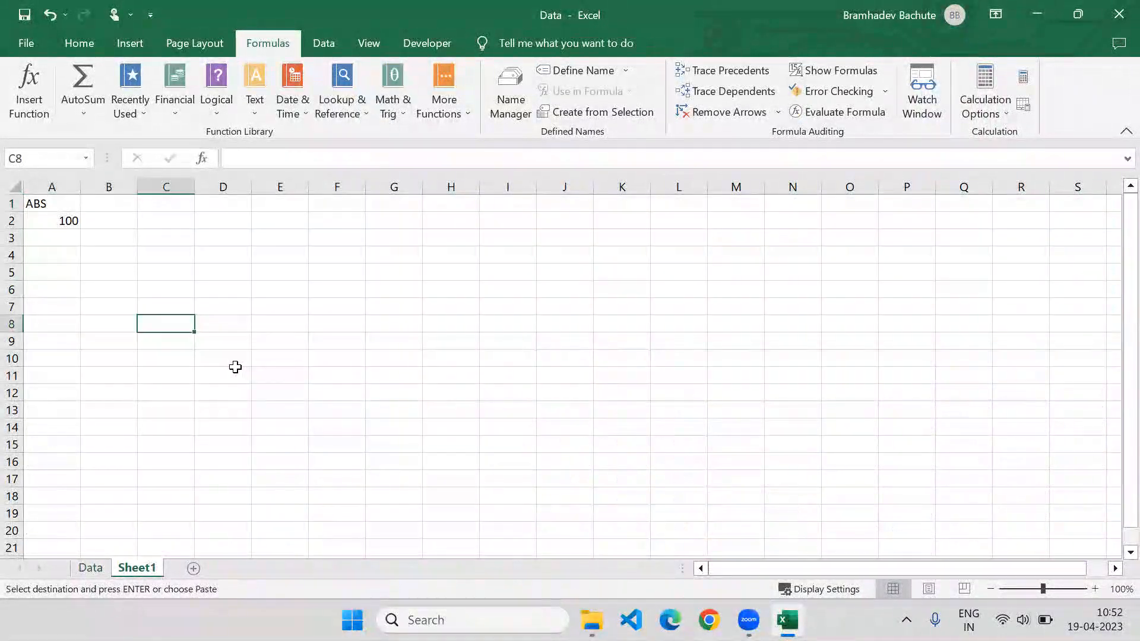
key("ctrl+alt+v")
key("v")
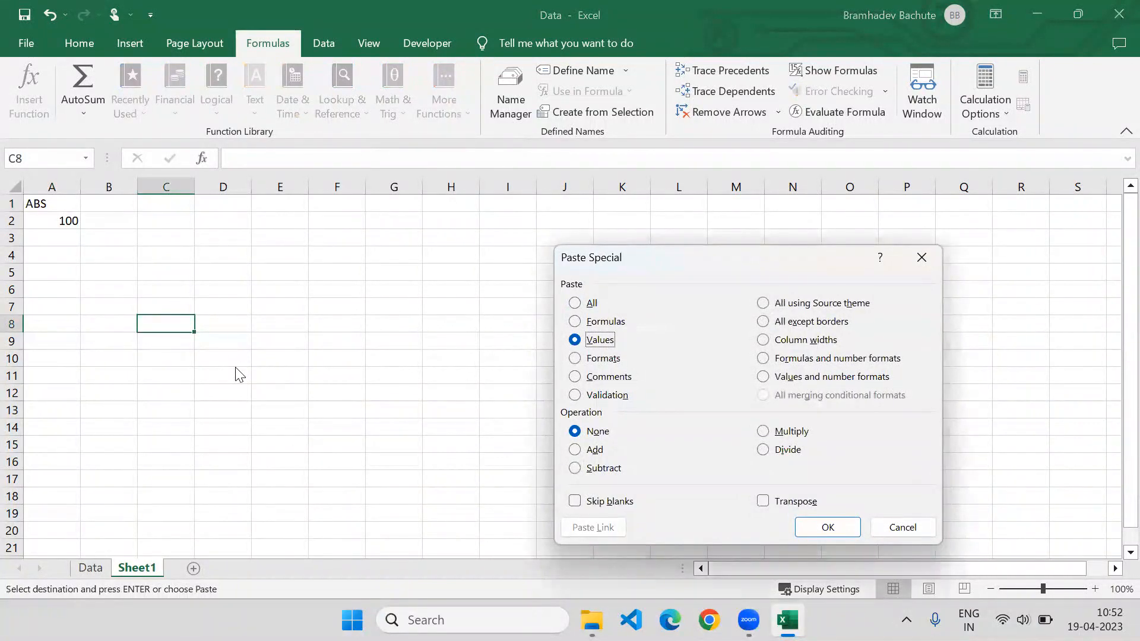
key("Return")
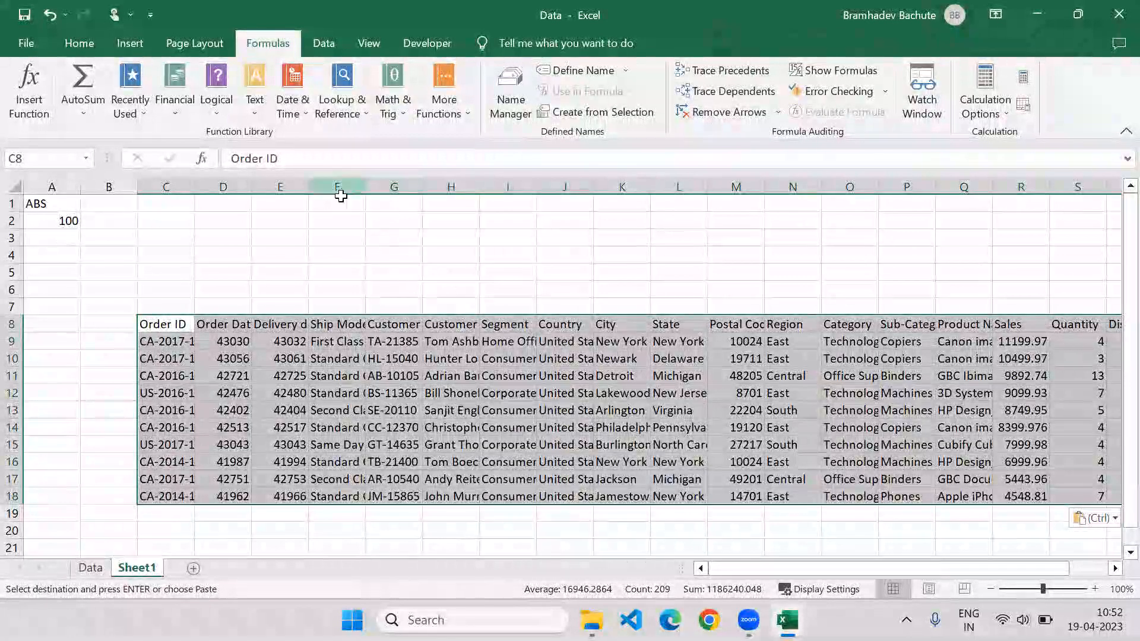
Delete columns H to M, from the customer name through Postal Code, in Sheet1
left_click_drag(453, 173, 745, 167)
key("ctrl+minus")
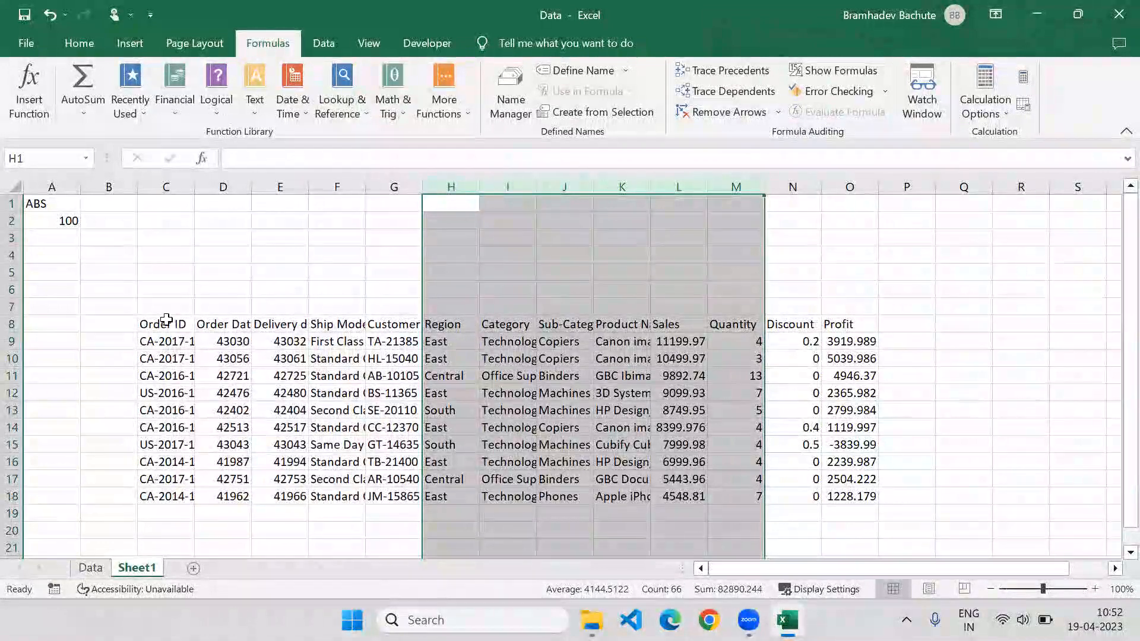
left_click_drag(158, 324, 852, 497)
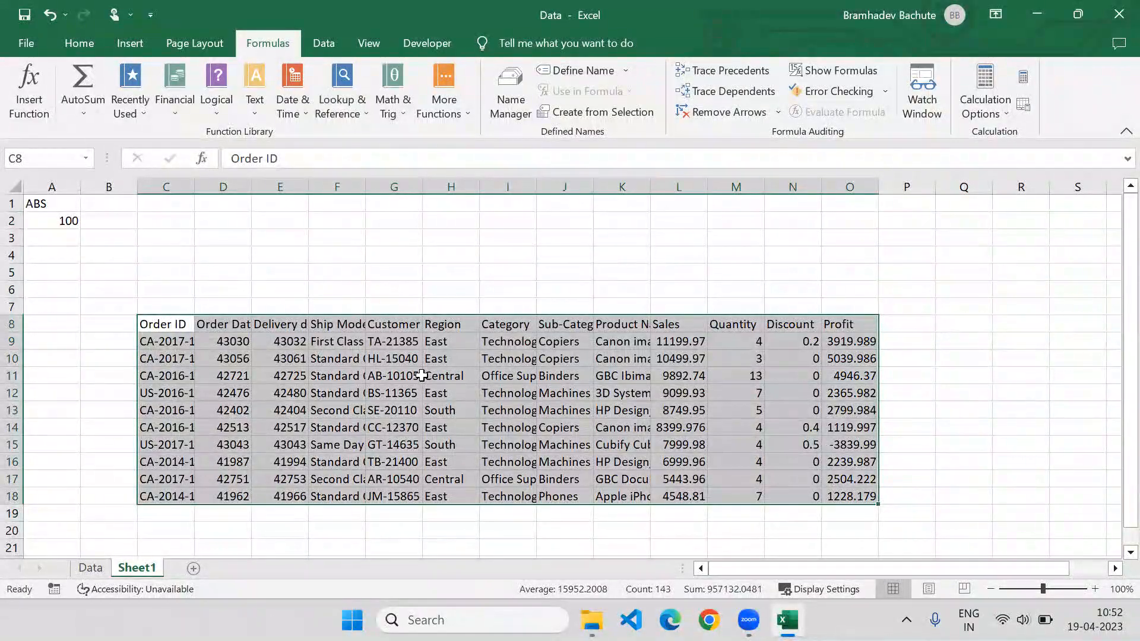
key("ctrl+shift+3")
key("ctrl+z")
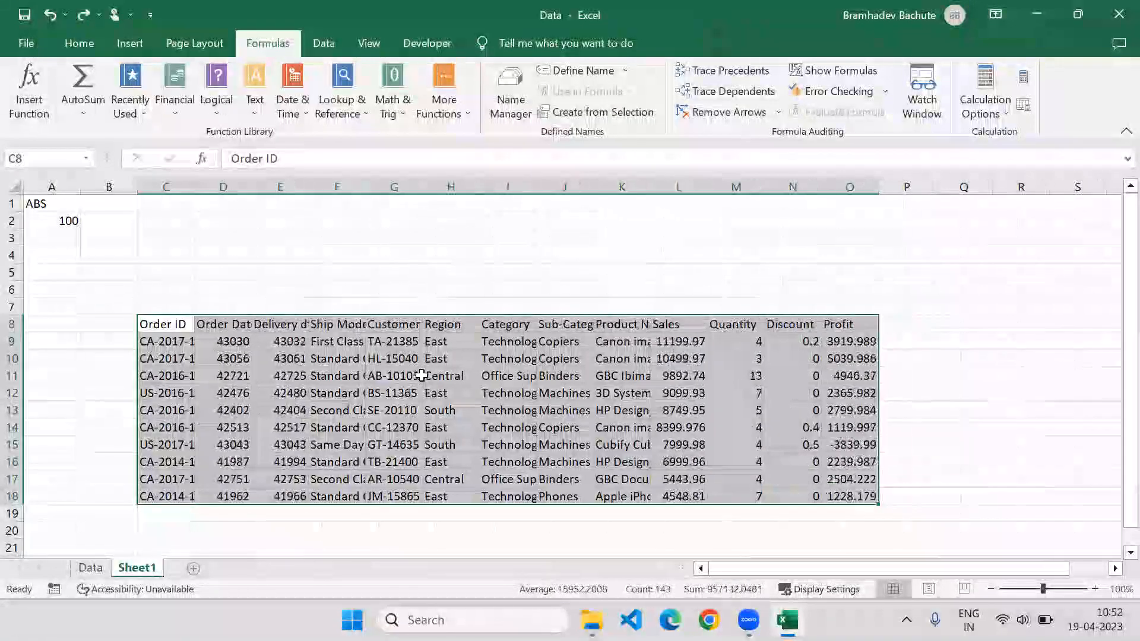
Apply the day-month-year date format to the Order Date and Delivery date values in D9:E18
left_click(224, 341)
left_click_drag(299, 342, 295, 494)
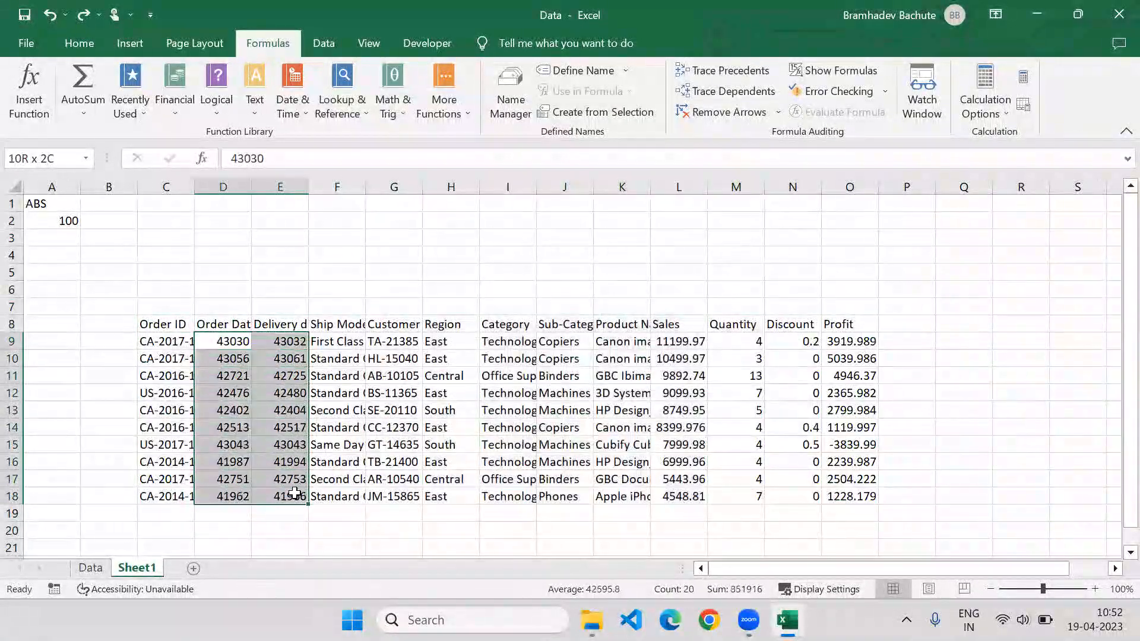
key("ctrl+shift+3")
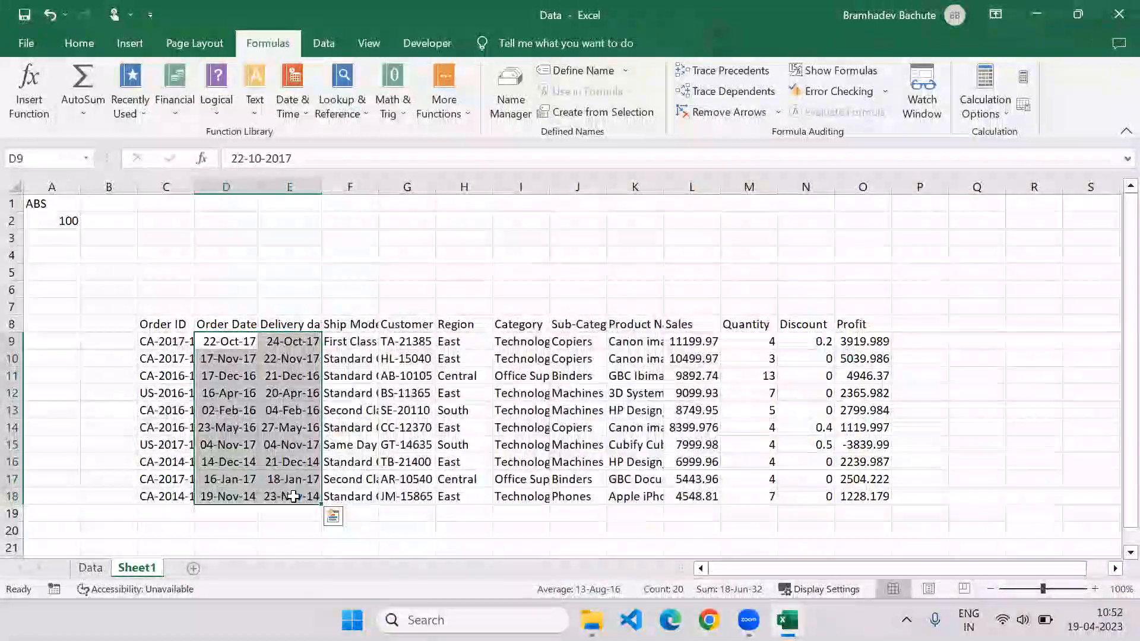
Convert C8:O18 into a table with headers and turn off its filter buttons
left_click(192, 326)
left_click_drag(215, 328, 855, 496)
key("ctrl+t")
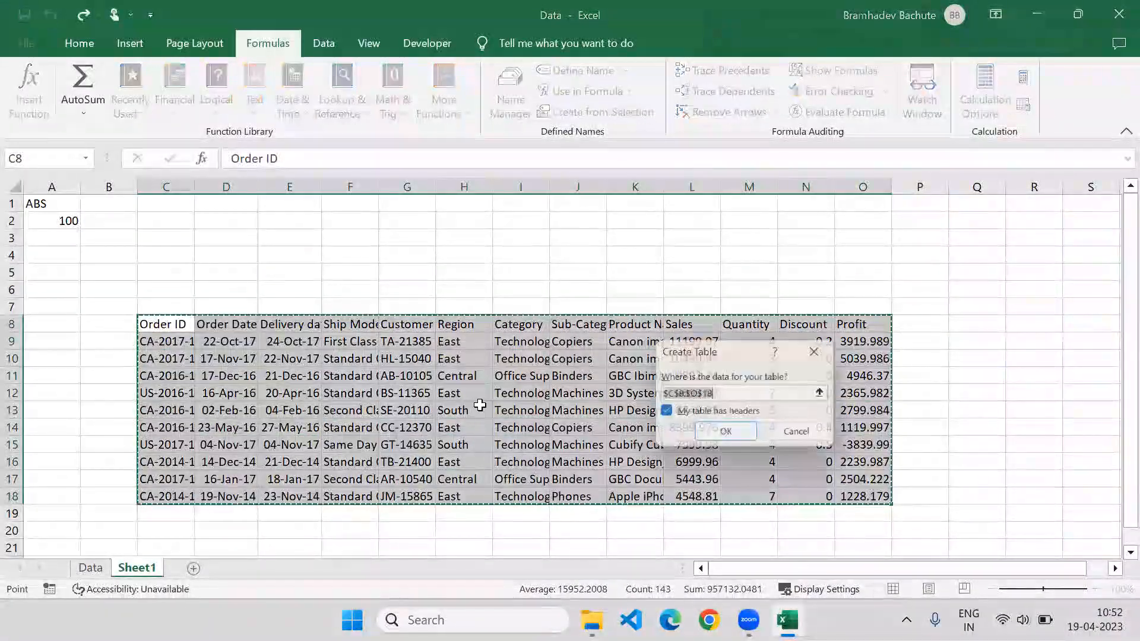
key("Return")
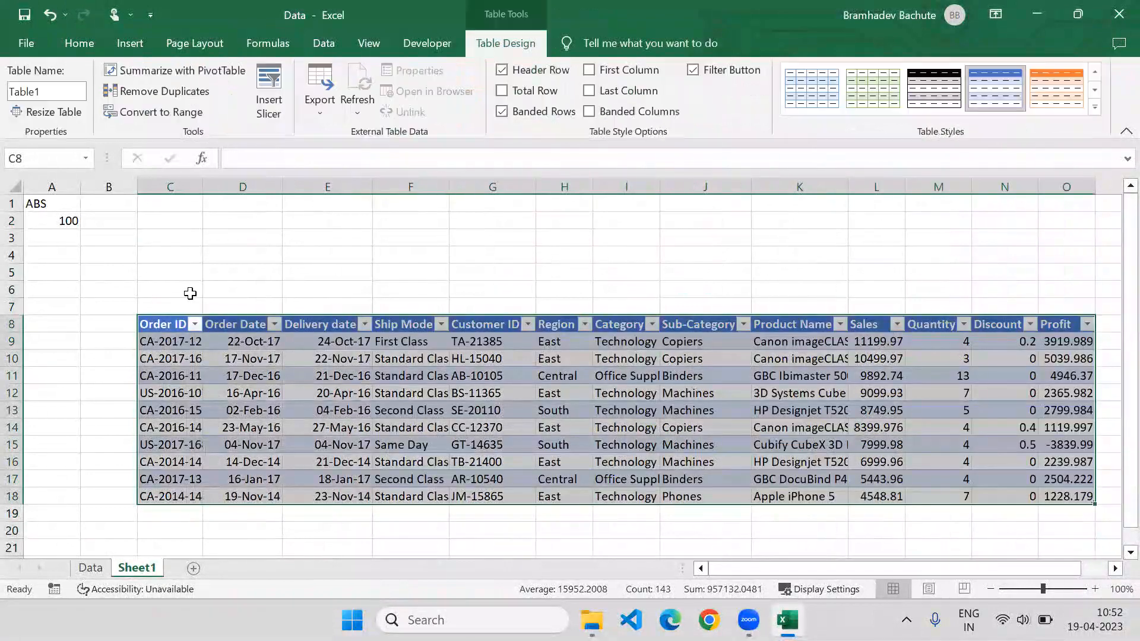
key("ctrl+shift+l")
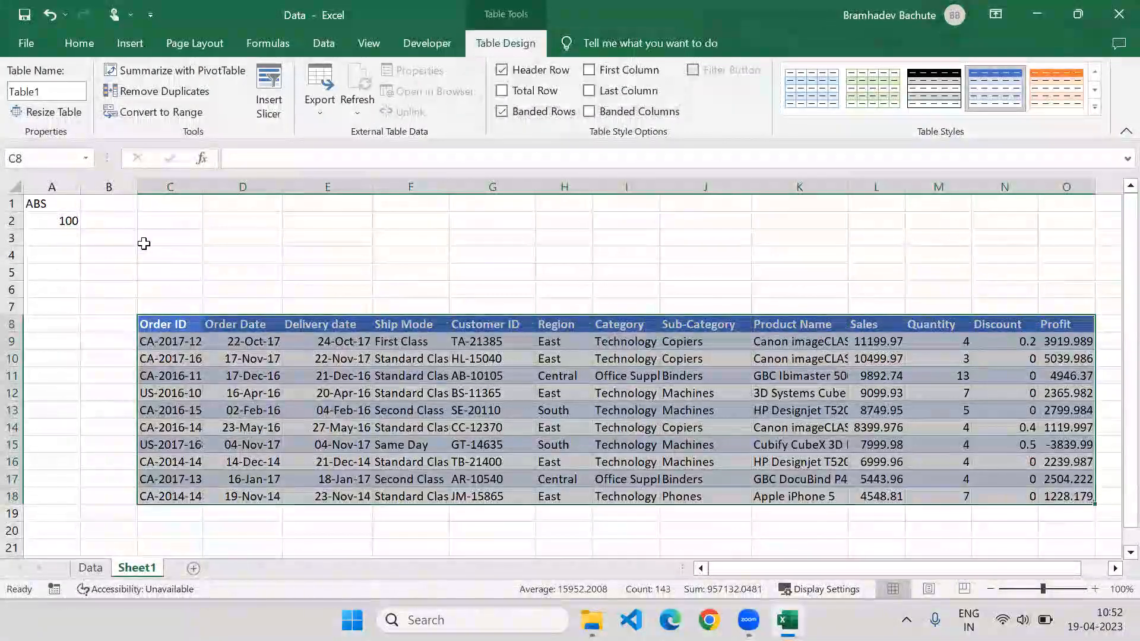
left_click(134, 220)
left_click(97, 202)
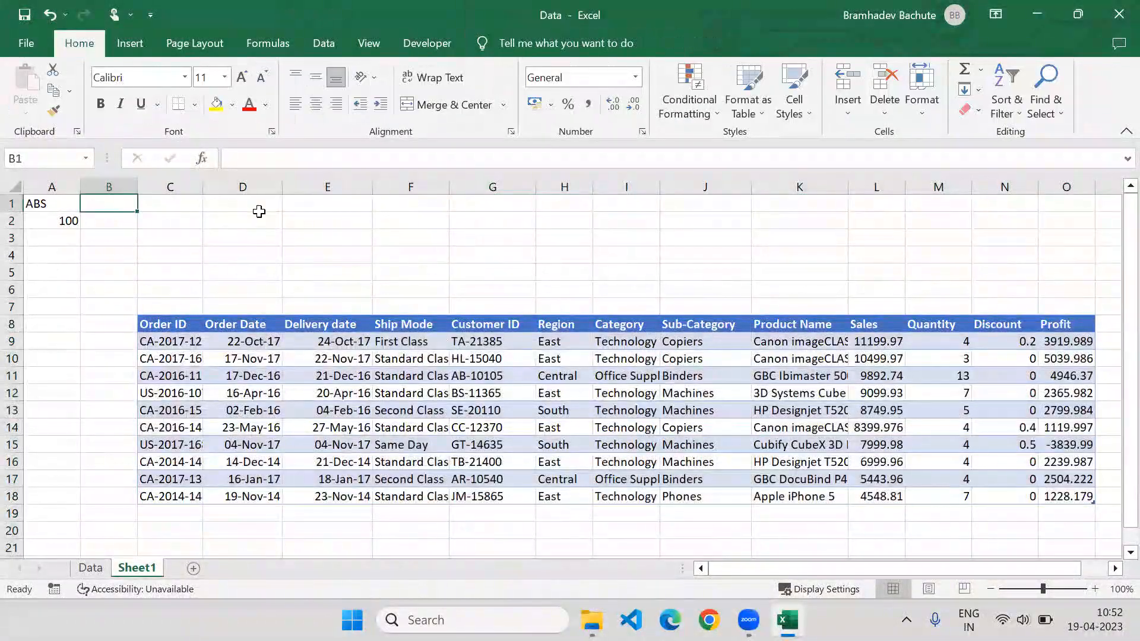
type("AV")
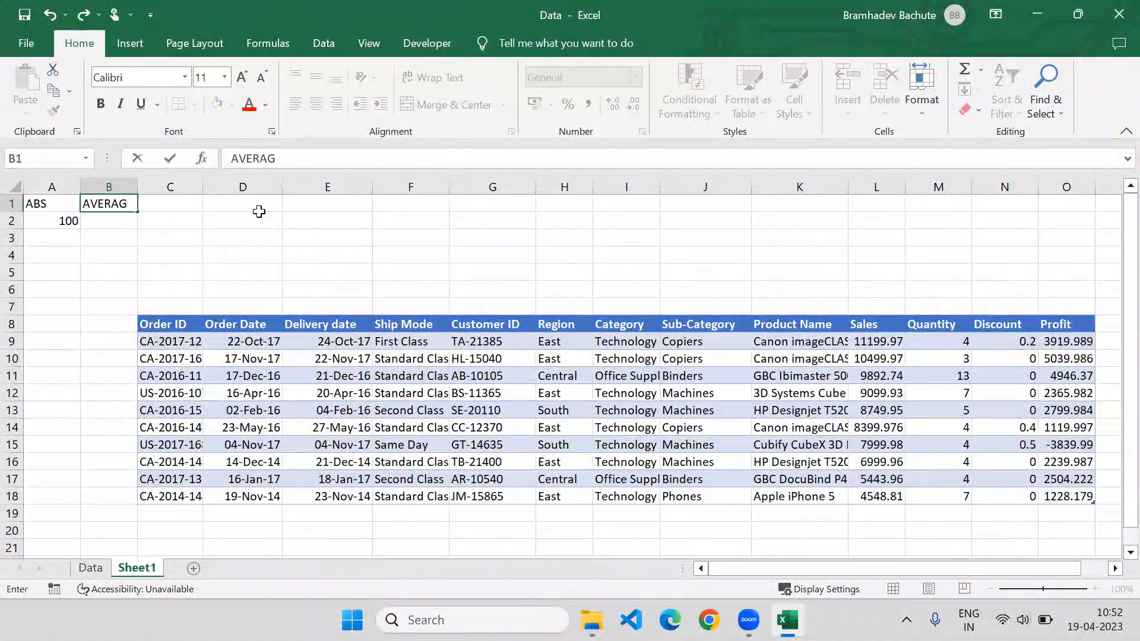
type("ERAG")
key("Escape")
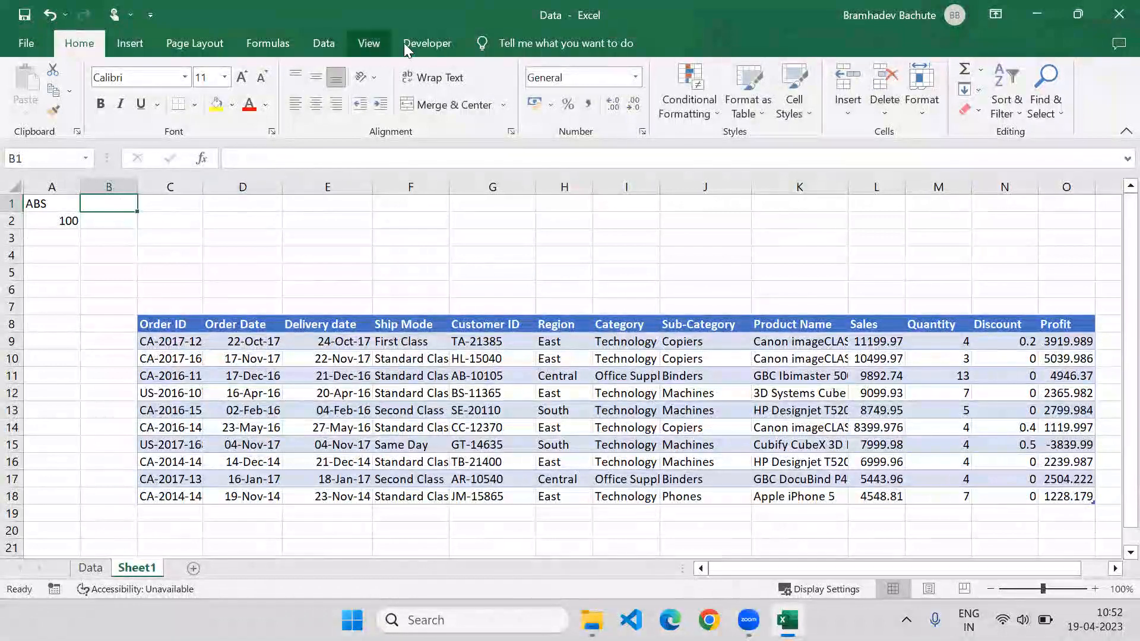
left_click(250, 46)
left_click(415, 101)
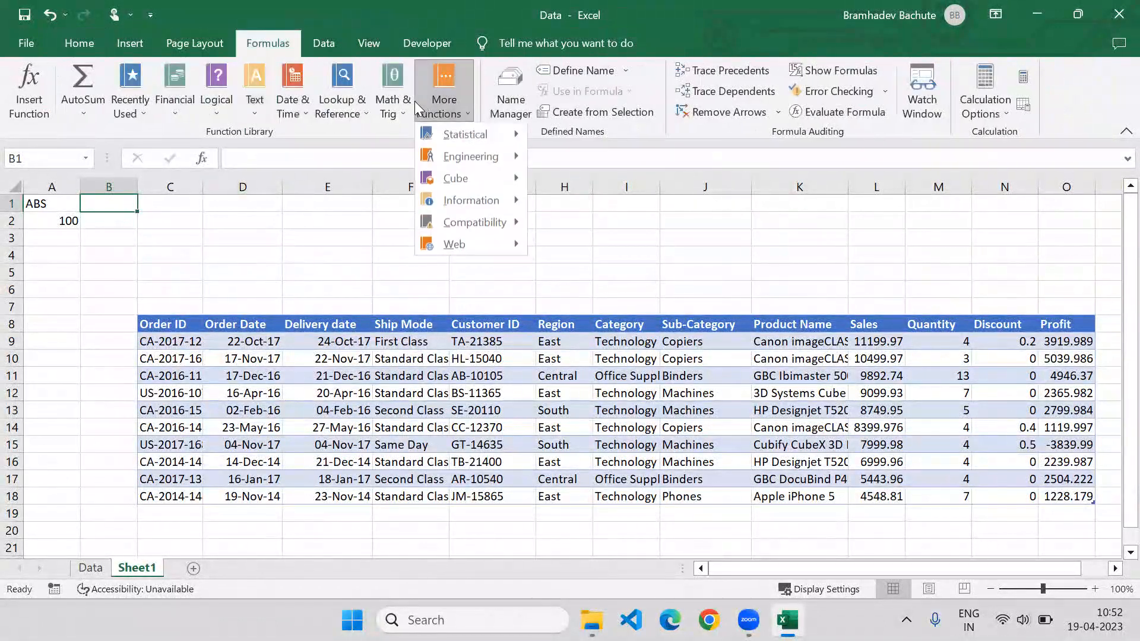
left_click(398, 104)
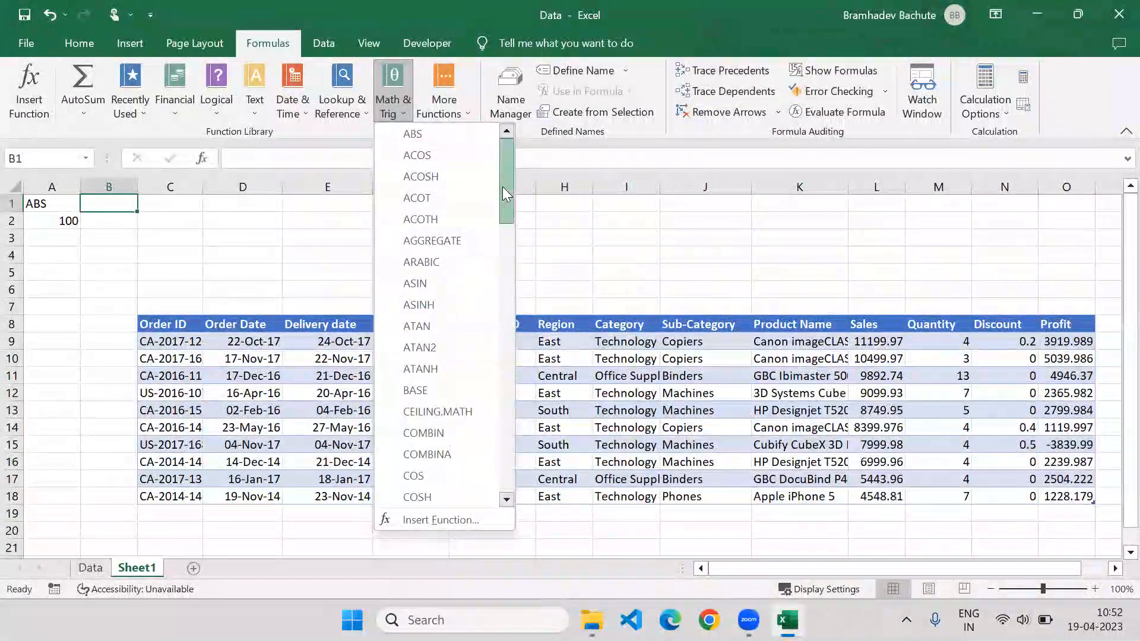
left_click_drag(502, 187, 502, 210)
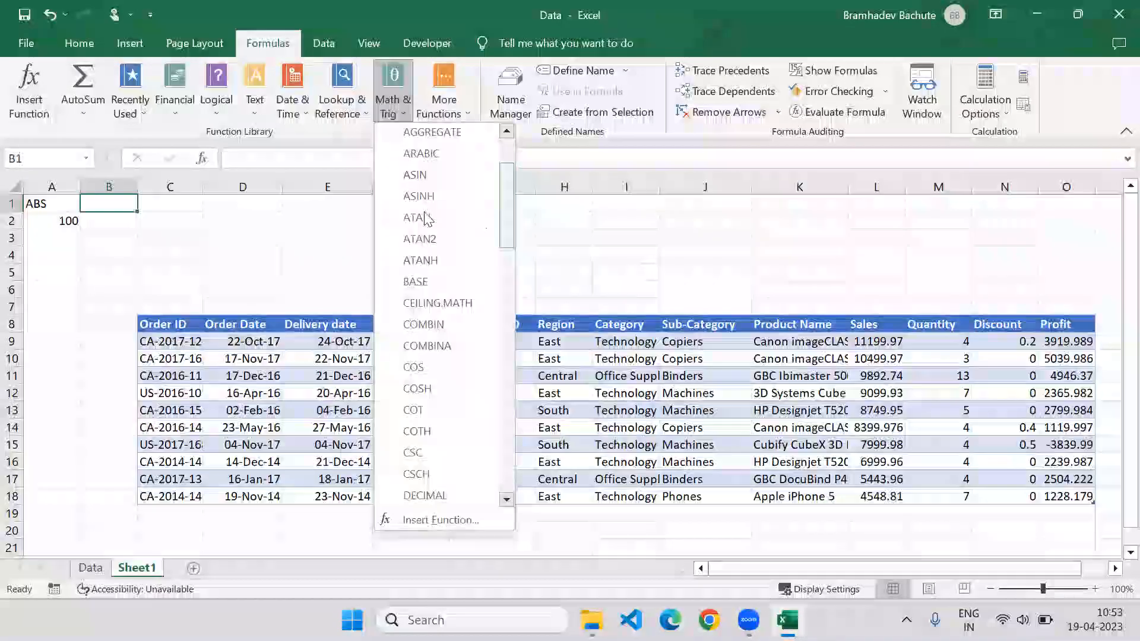
left_click(102, 221)
Enter an AVERAGE formula in B2 that averages the table's Sales values in L9:L18
left_click(122, 223)
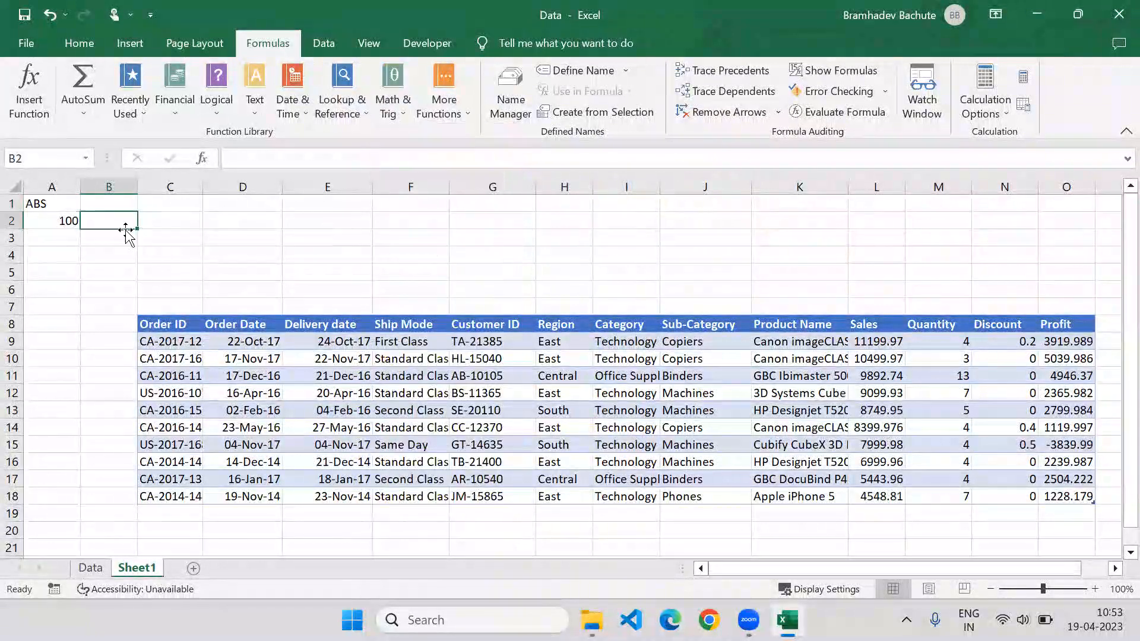
type("=V")
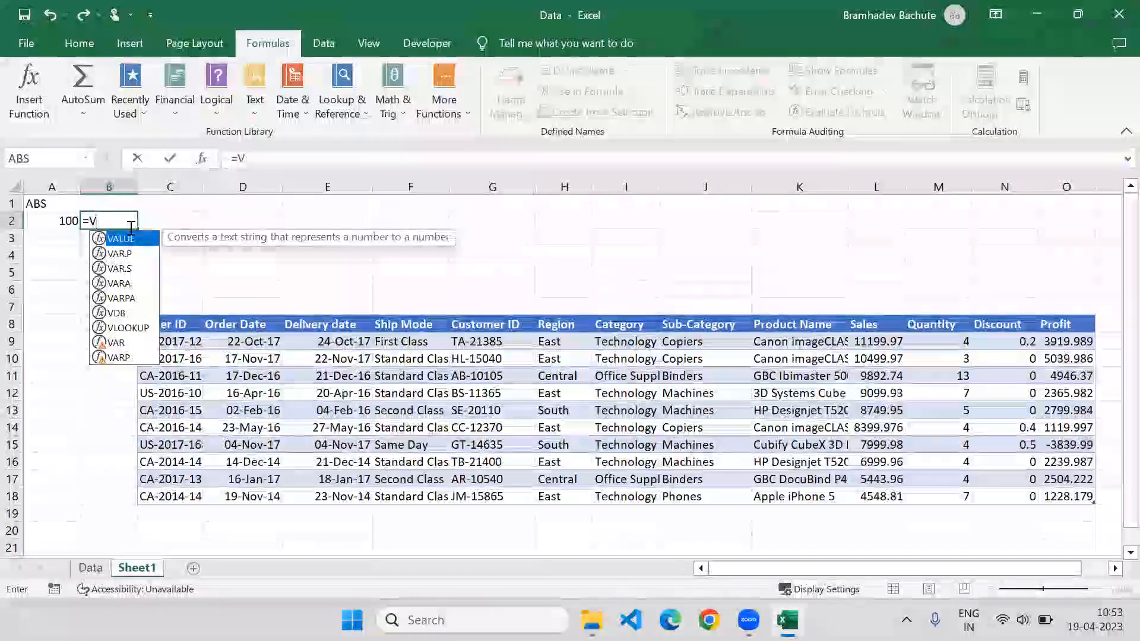
key("BackSpace")
type("AVE")
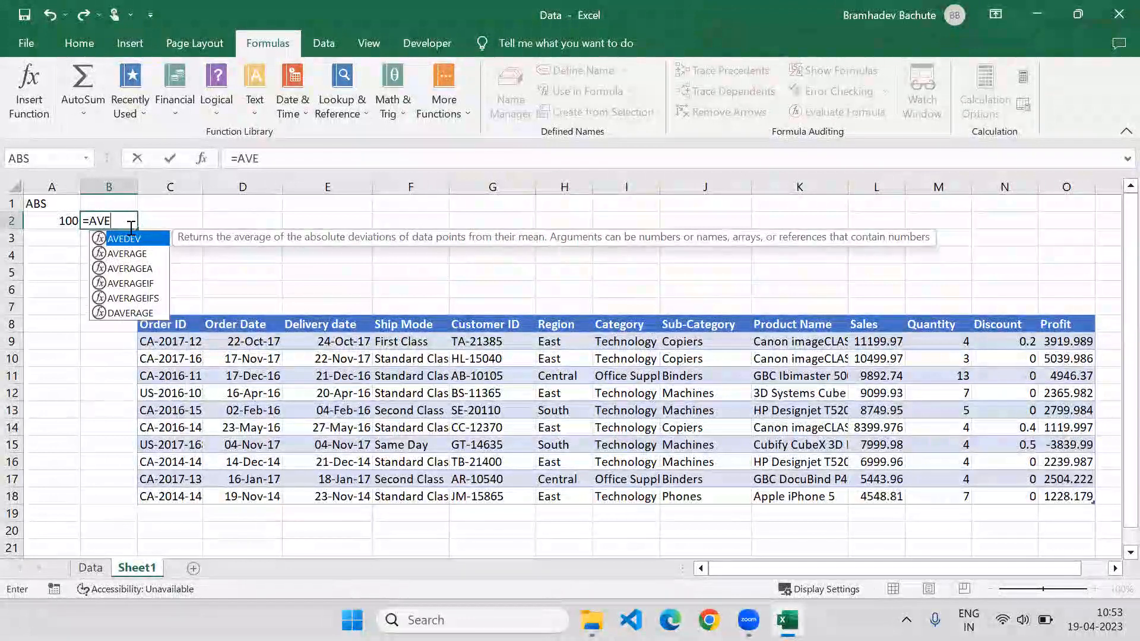
key("Down")
key("Tab")
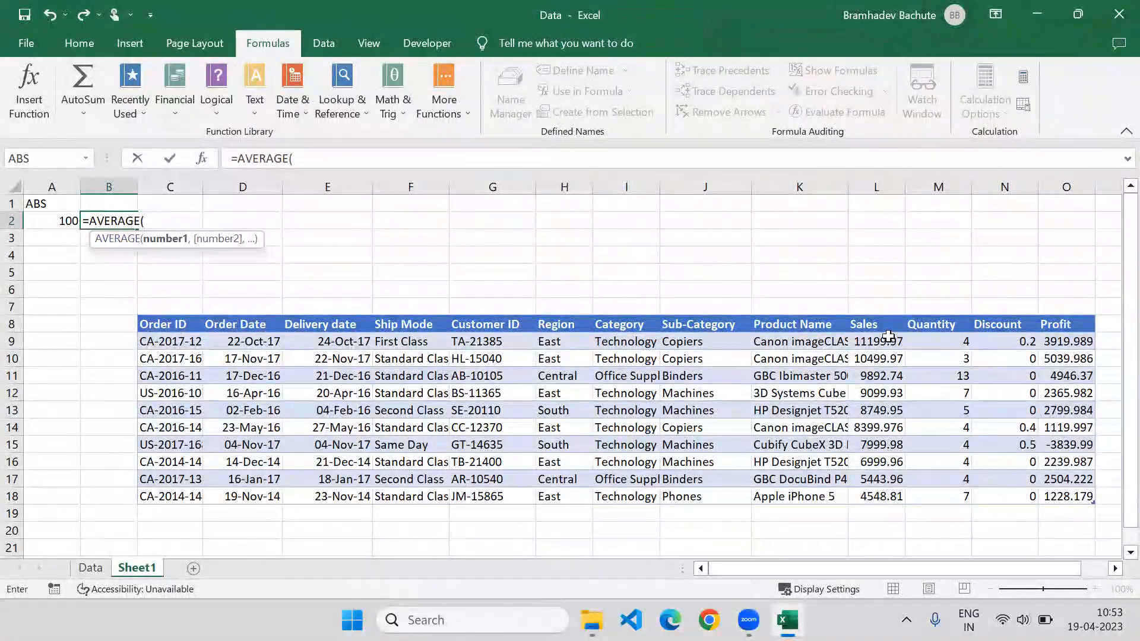
left_click_drag(888, 336, 876, 497)
type(")")
key("Return")
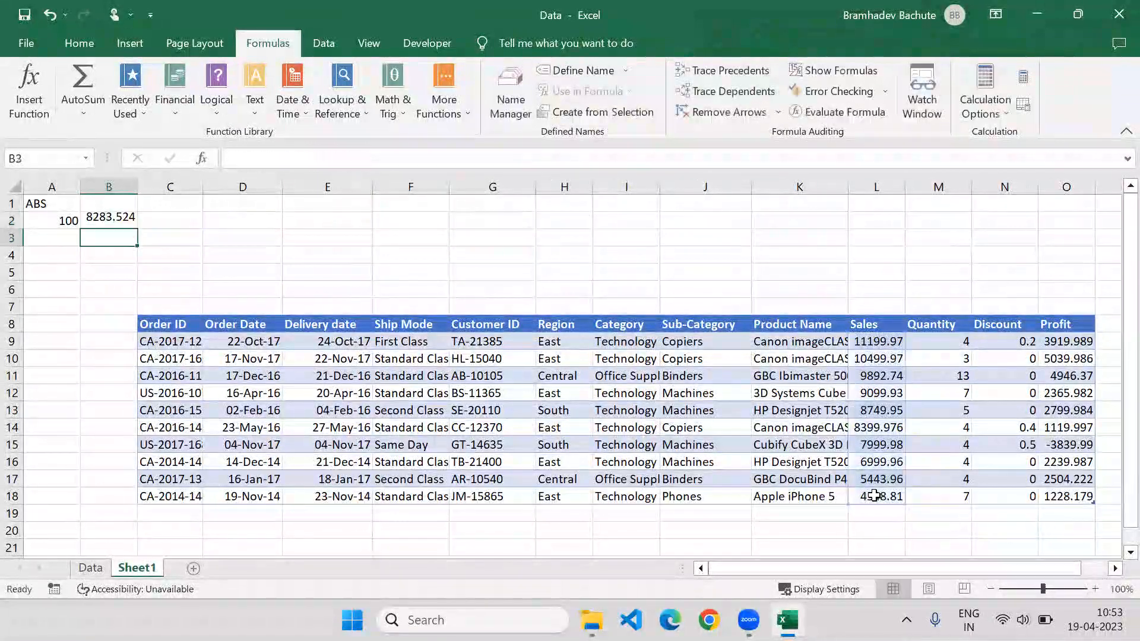
key("Up")
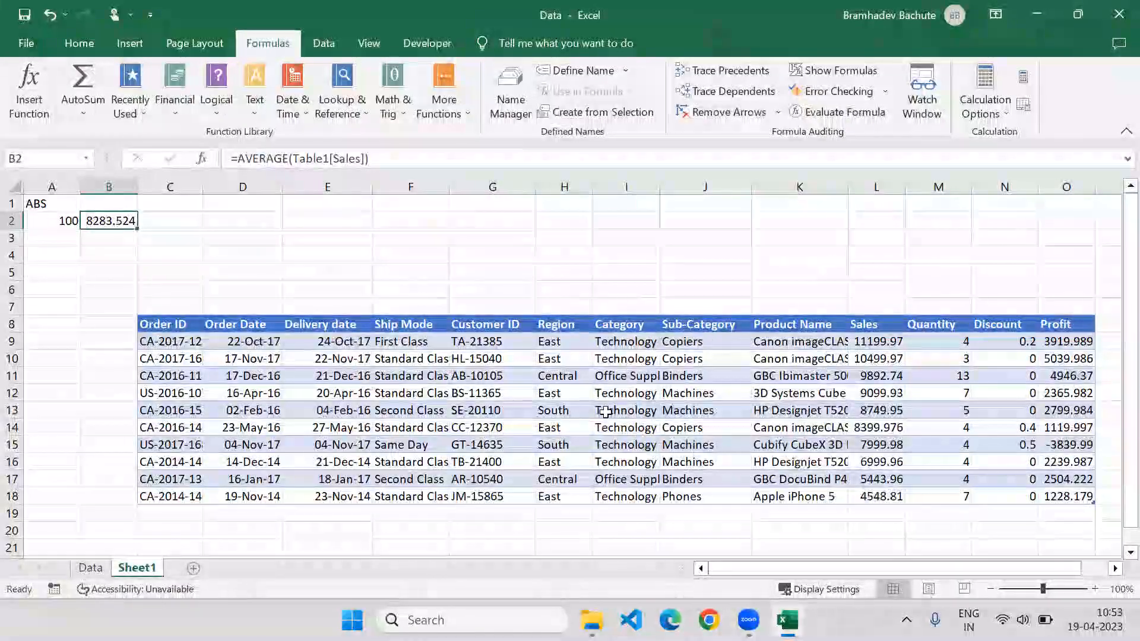
Label the average result by entering the heading AVERAGE in B1
left_click(105, 204)
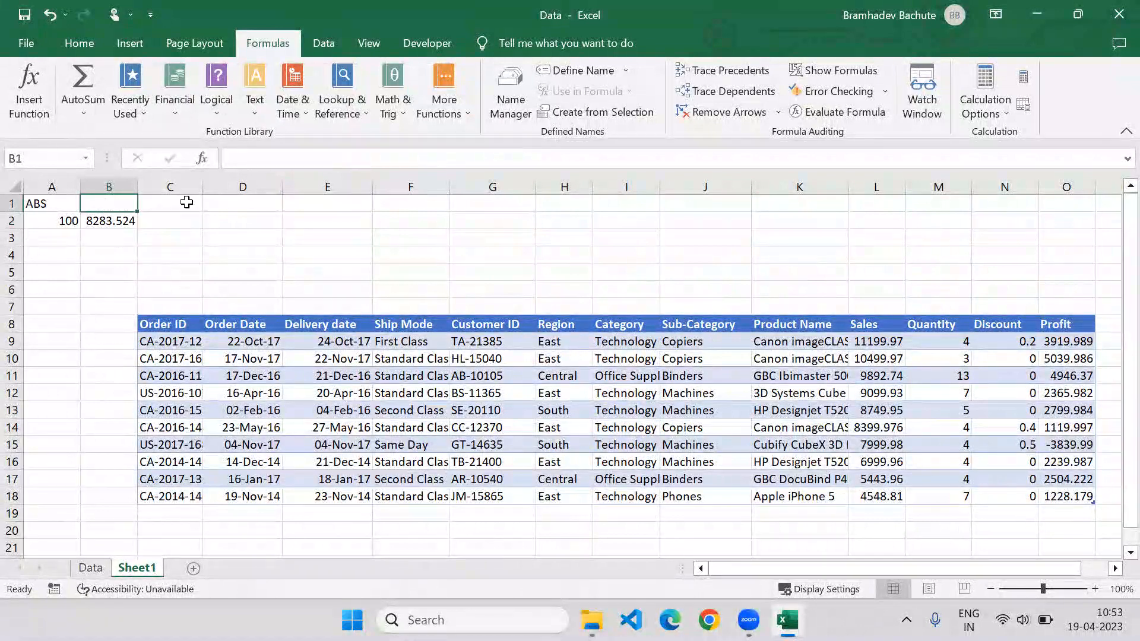
type("AVER")
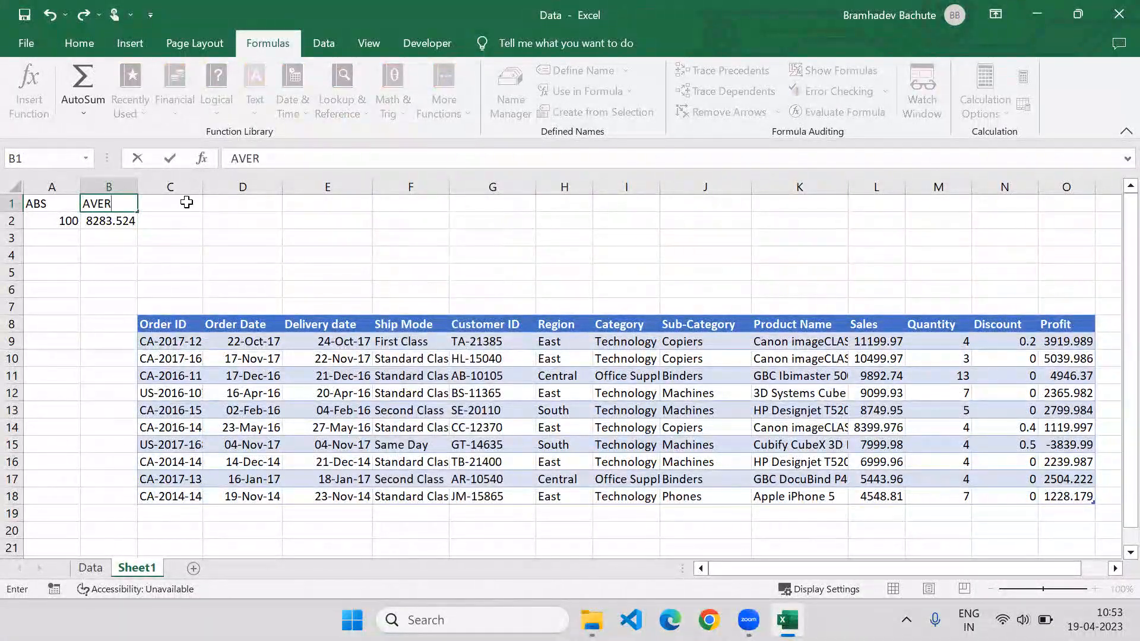
type("AGE")
key("Return")
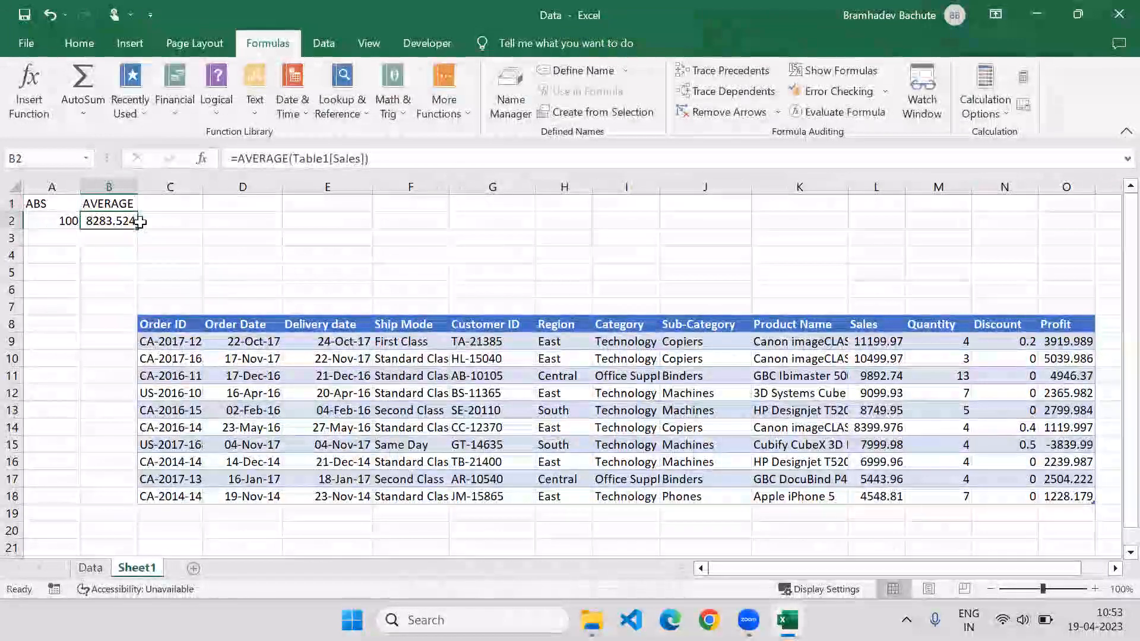
Convert the sales table in C8:O18 to a normal range and check the average formula in B2
left_click_drag(172, 324, 1066, 502)
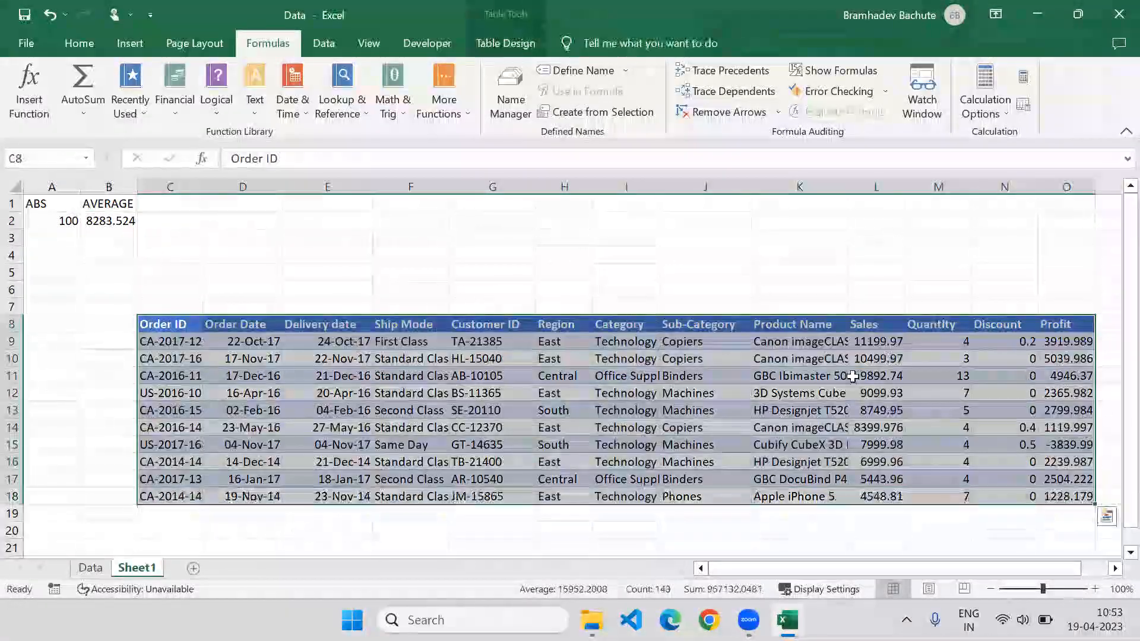
left_click(505, 43)
left_click(136, 111)
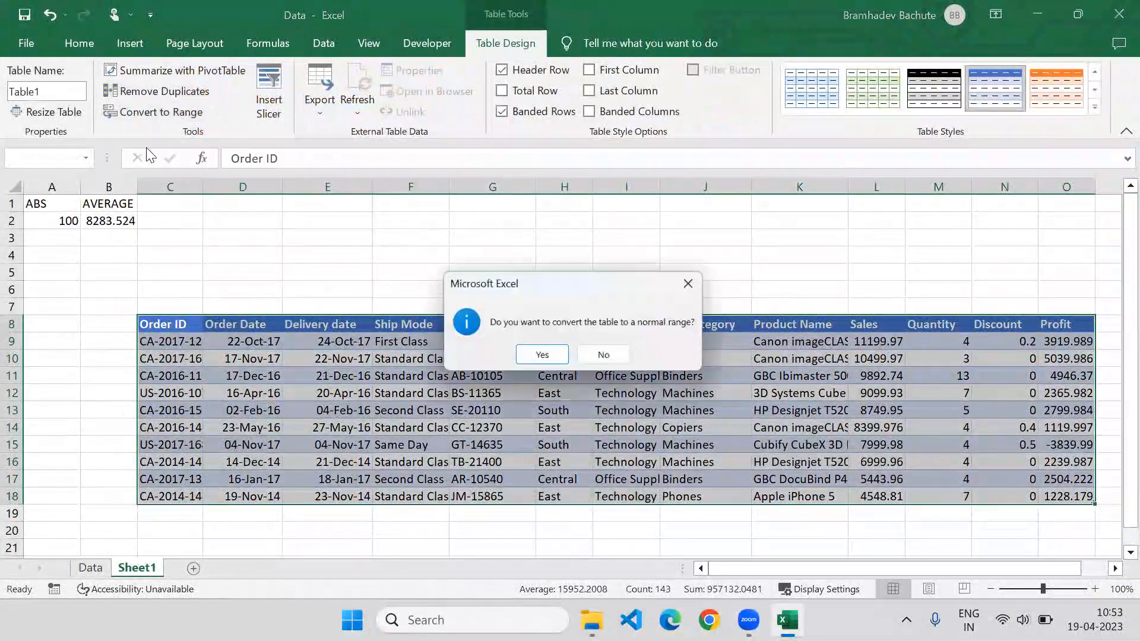
left_click(537, 357)
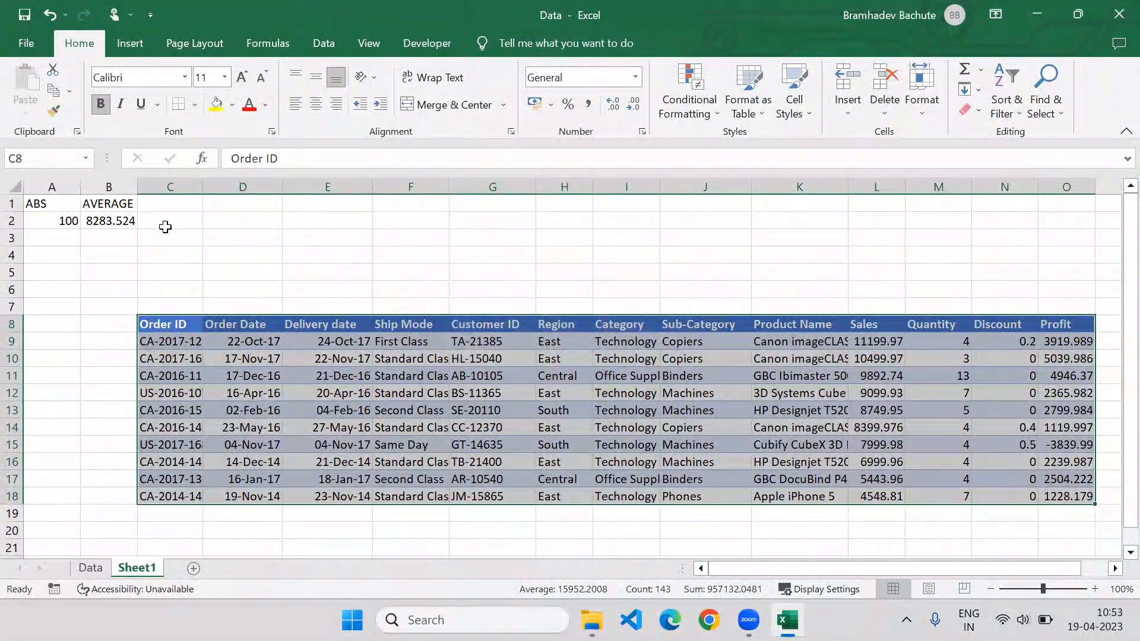
left_click(98, 221)
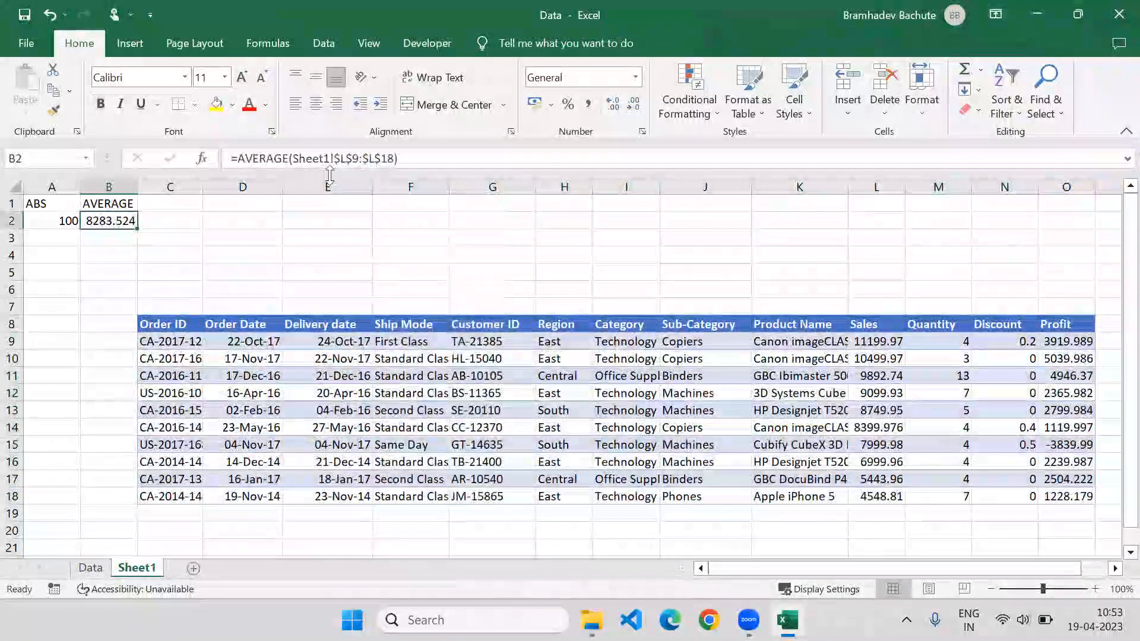
Look up the BASE function among the math and trig functions and enter the heading BASE in C1
left_click(192, 206)
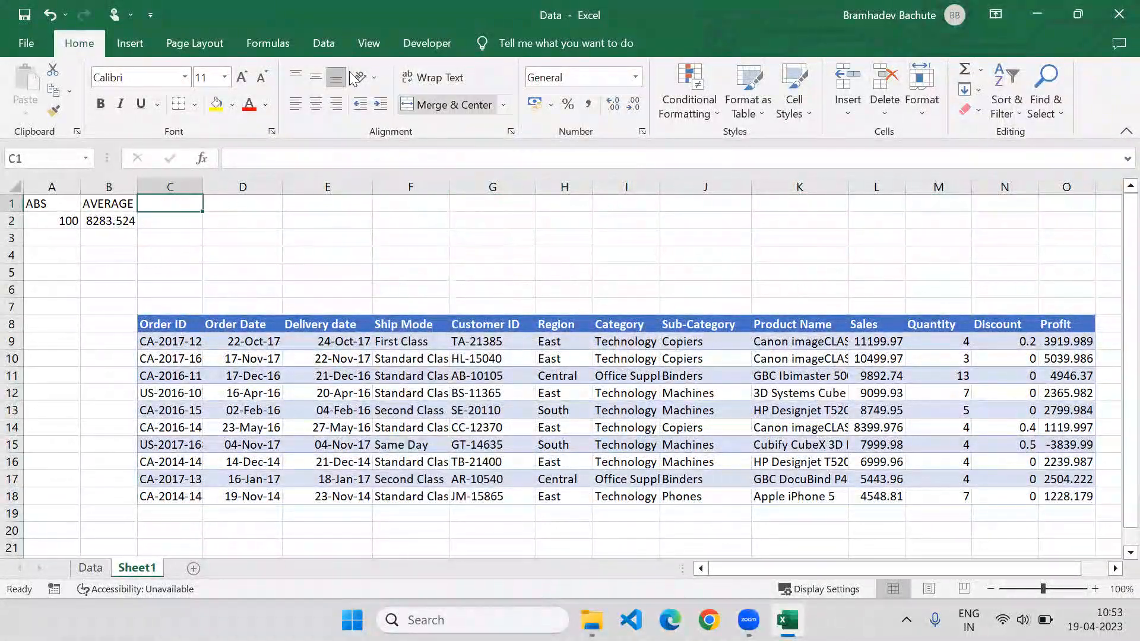
left_click(267, 43)
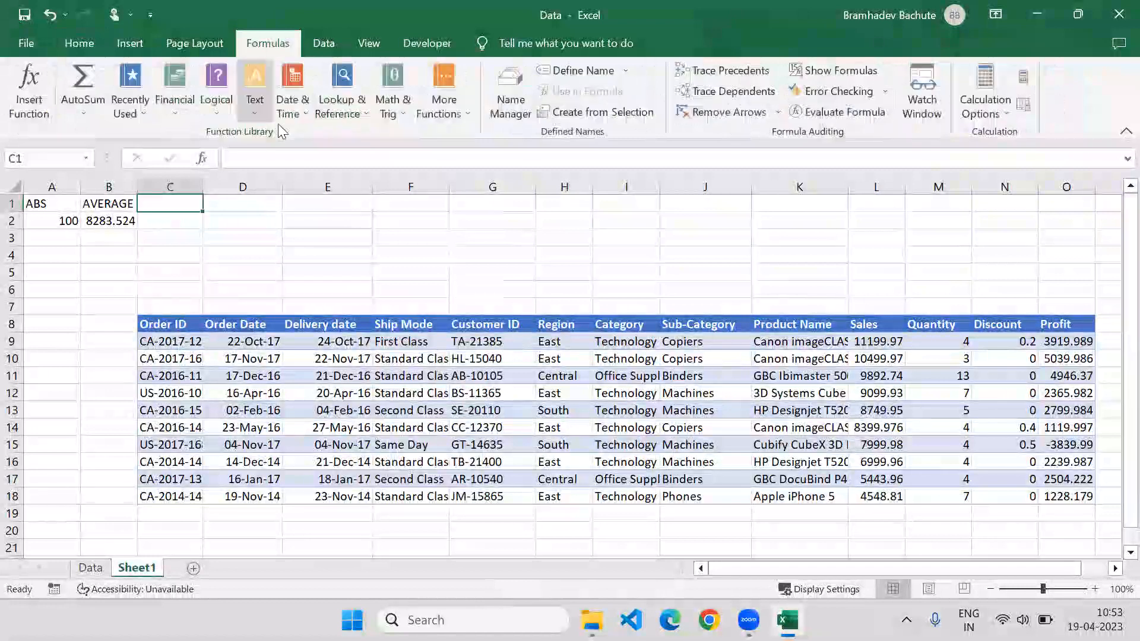
left_click(399, 115)
left_click_drag(504, 162, 501, 204)
mouse_move(455, 217)
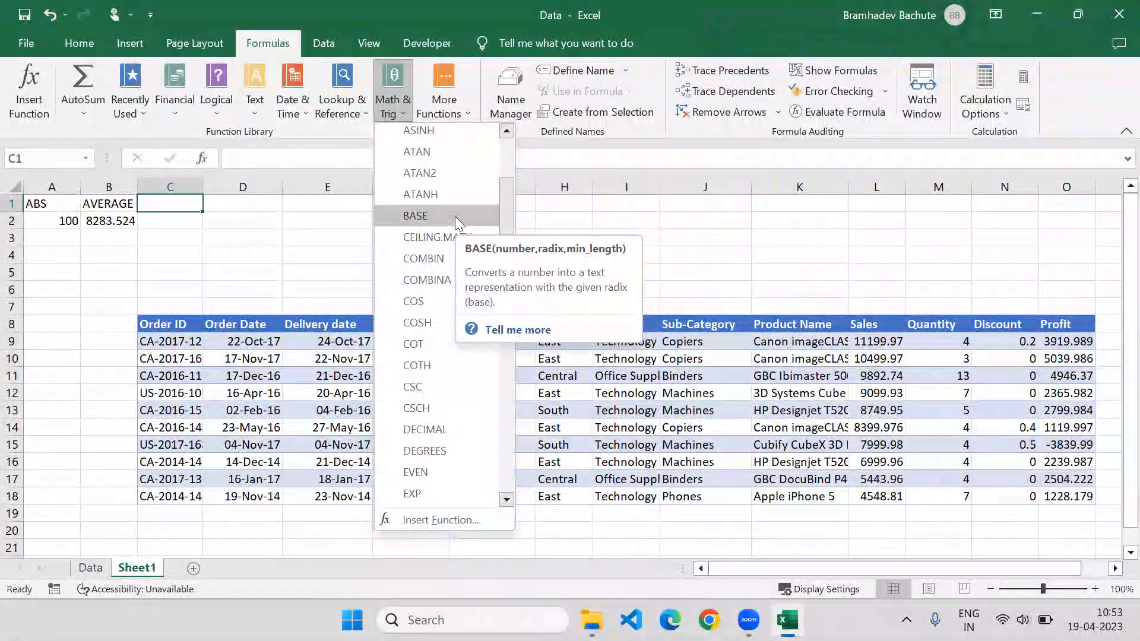
left_click(184, 209)
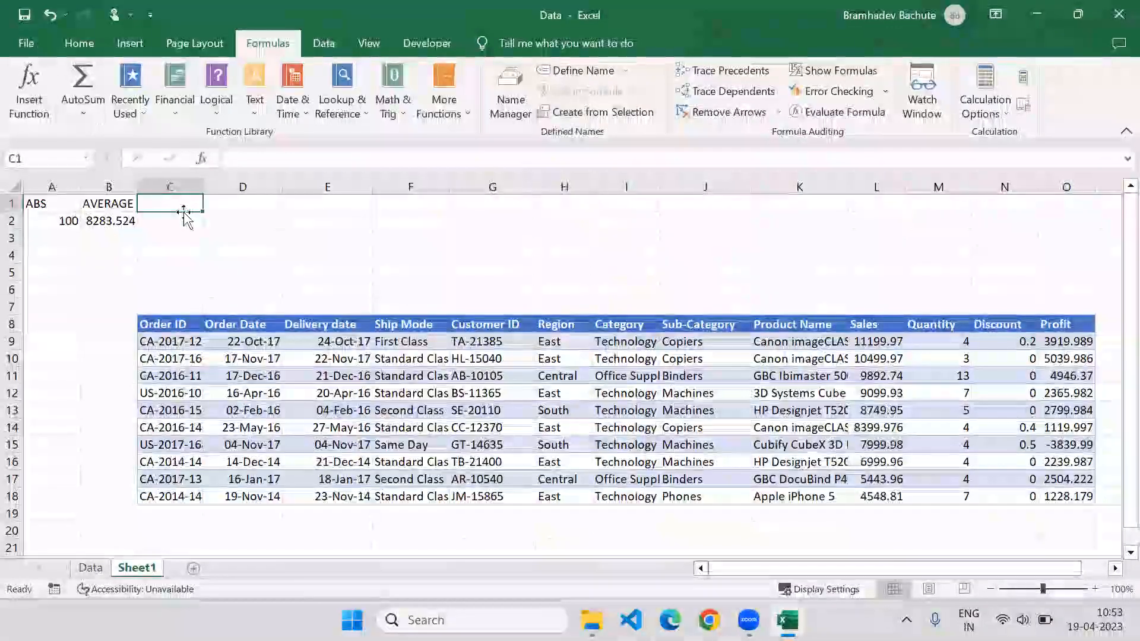
type("BASE")
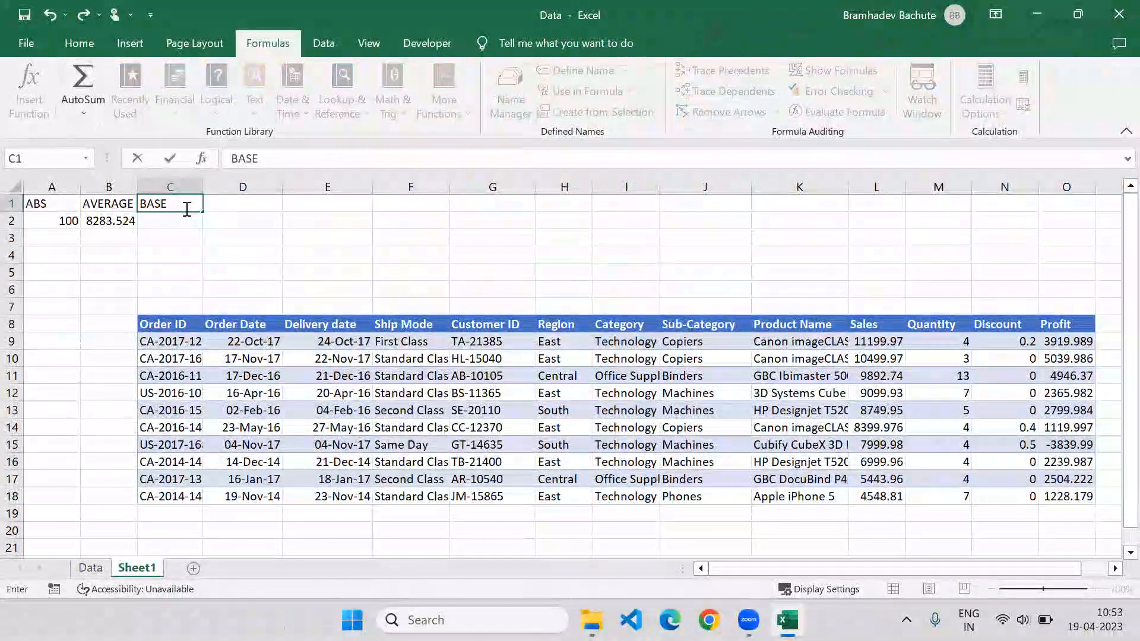
key("Return")
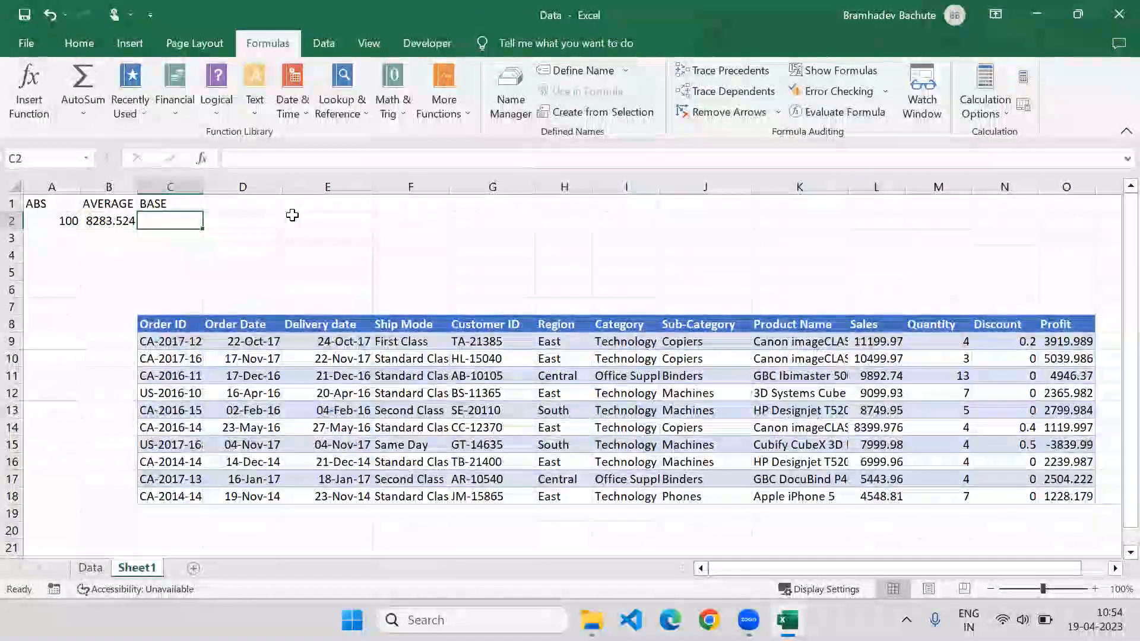
Enter the number 10 in B4 as the sample value for the base conversion
left_click(90, 258)
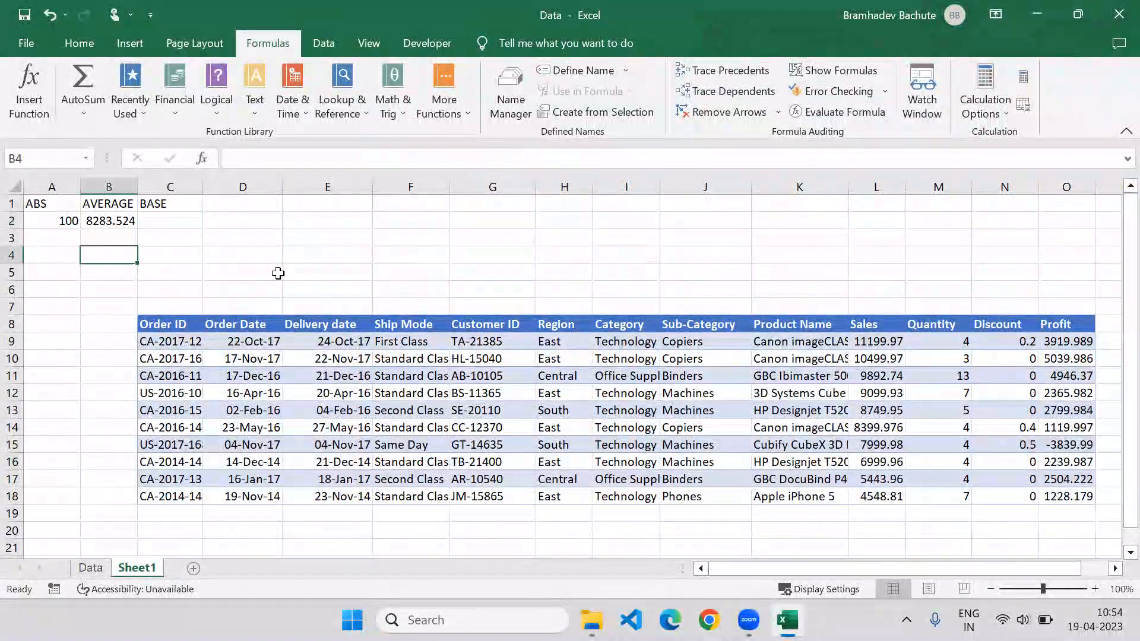
type("10")
key("Return")
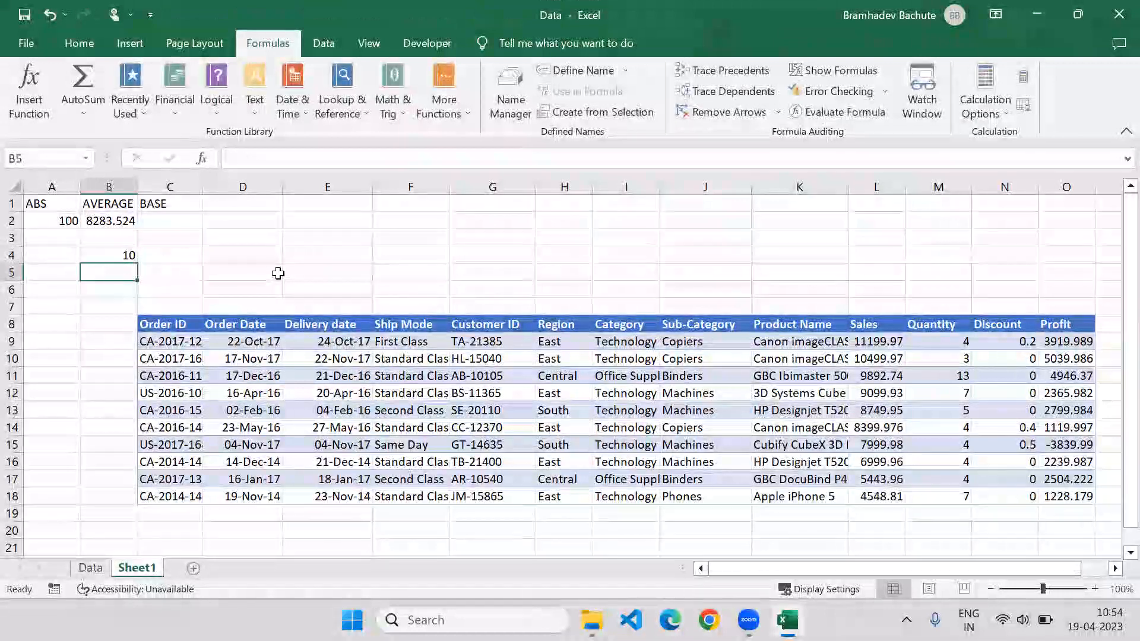
Enter the formula =BASE(B4,2) in C2 to convert the number in B4 to binary
key("Right")
key("Up")
key("Up")
key("Up")
type("=")
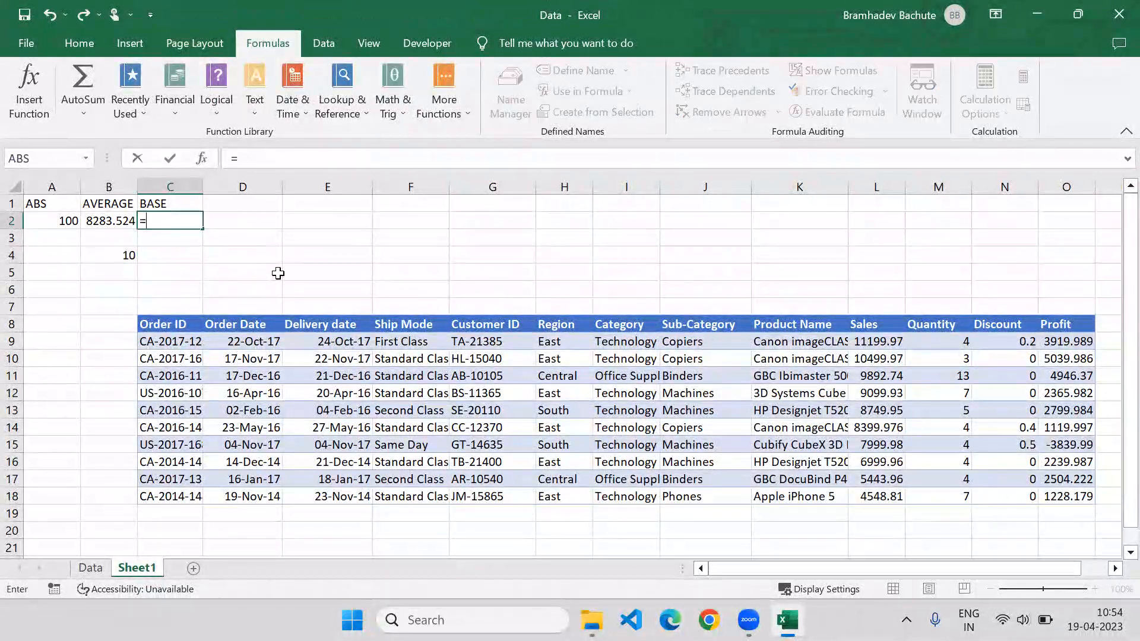
type("Bas")
key("Tab")
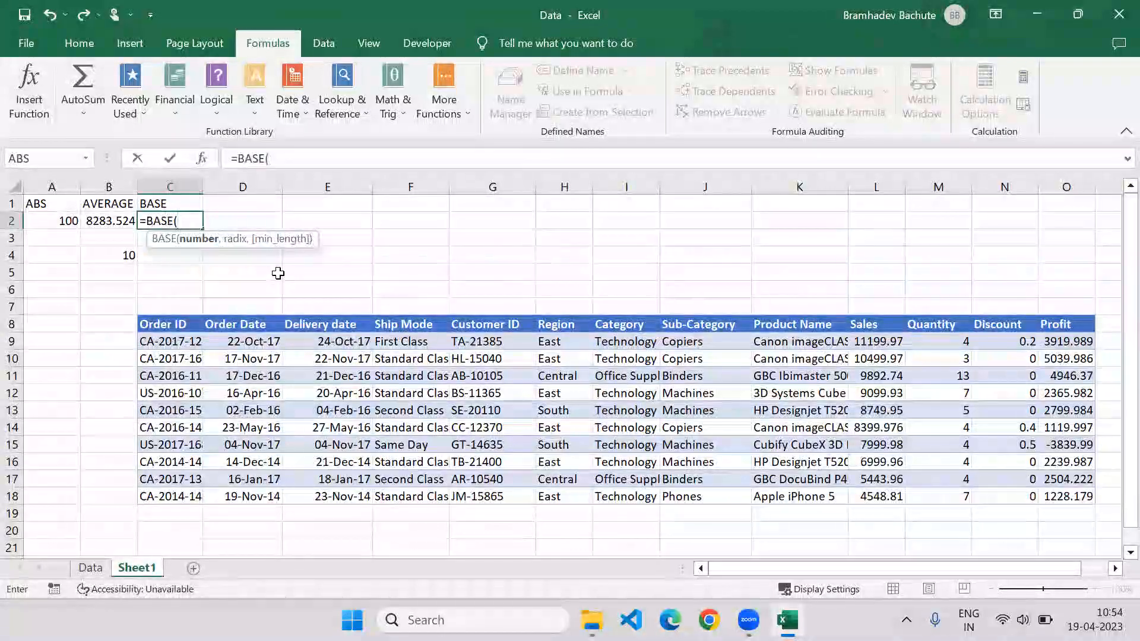
key("Left")
key("Down")
key("Down")
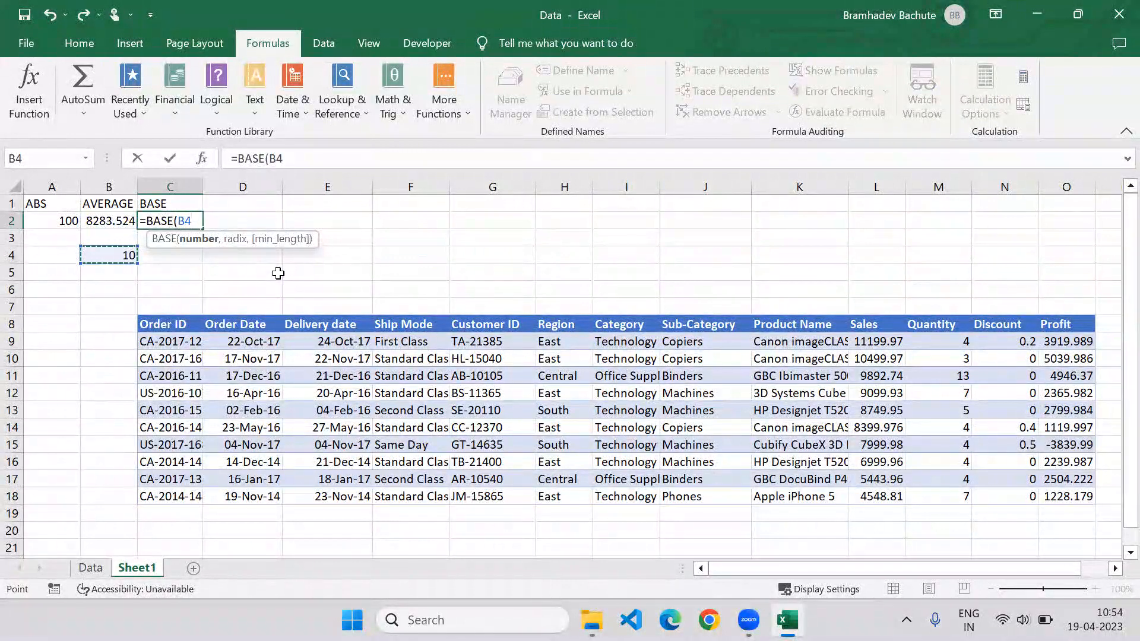
type(",2")
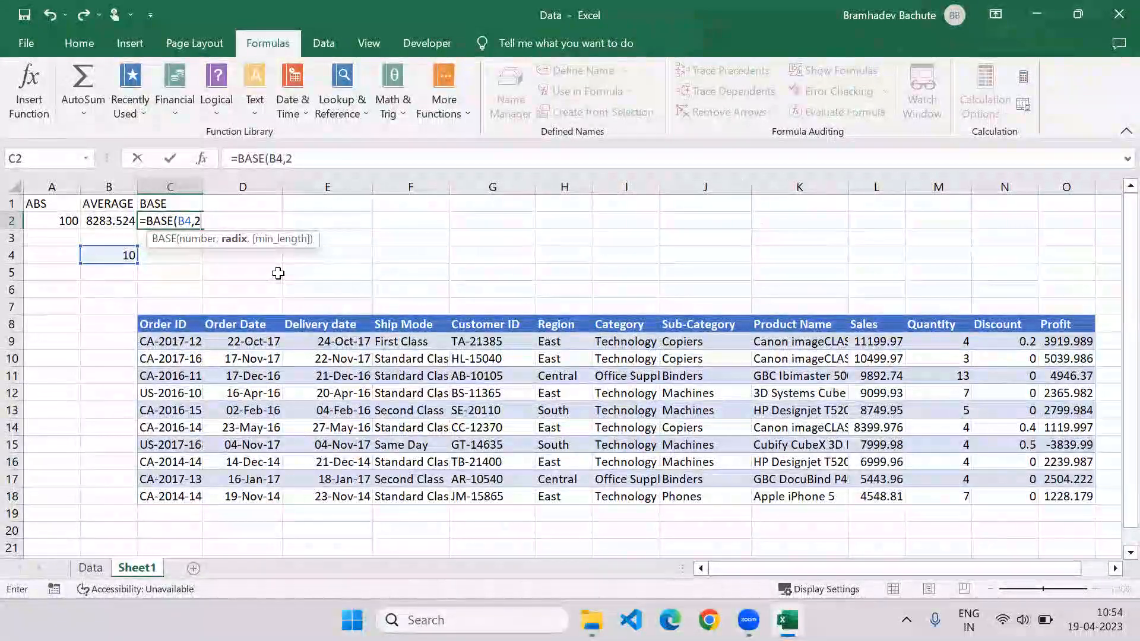
key("ctrl+Return")
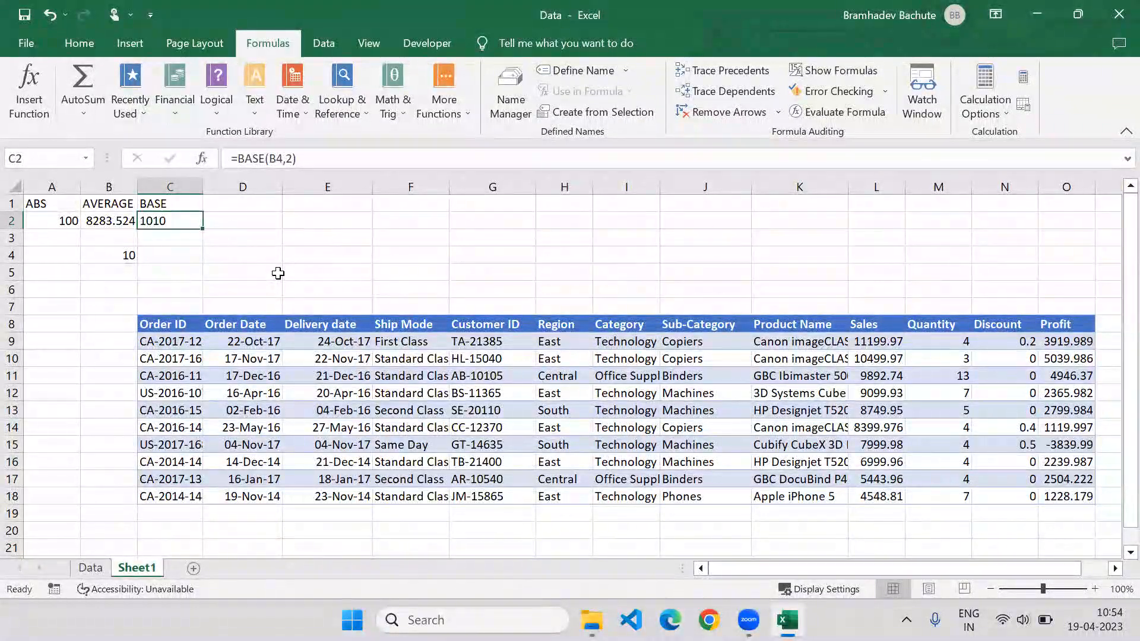
Change the radix in the C2 BASE formula to 16
left_click(293, 158)
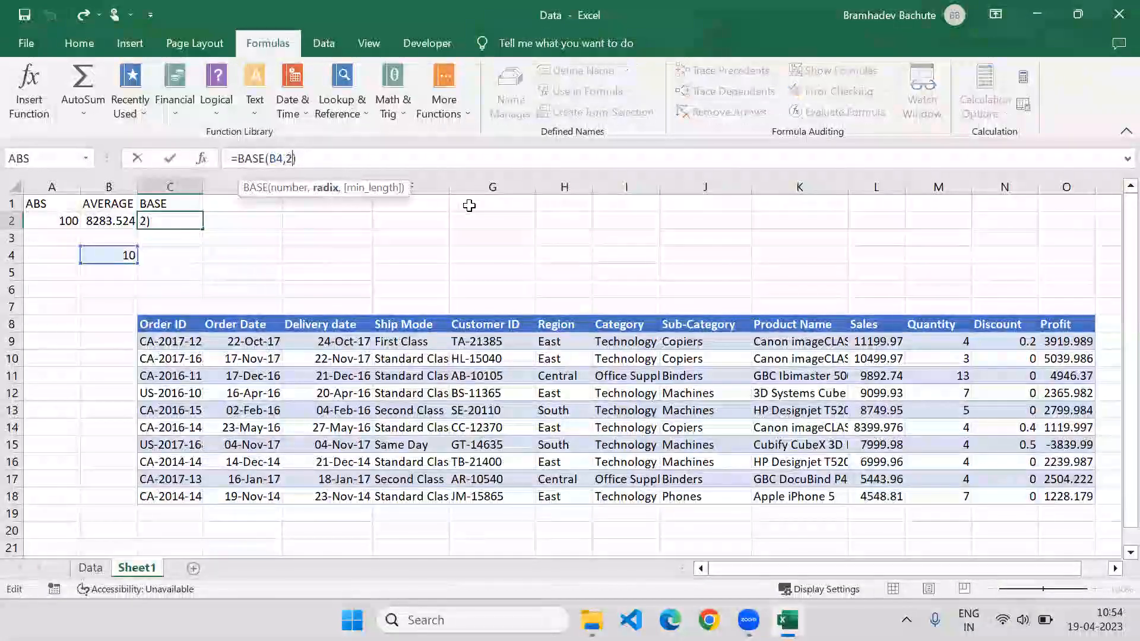
key("BackSpace")
key("ctrl+Return")
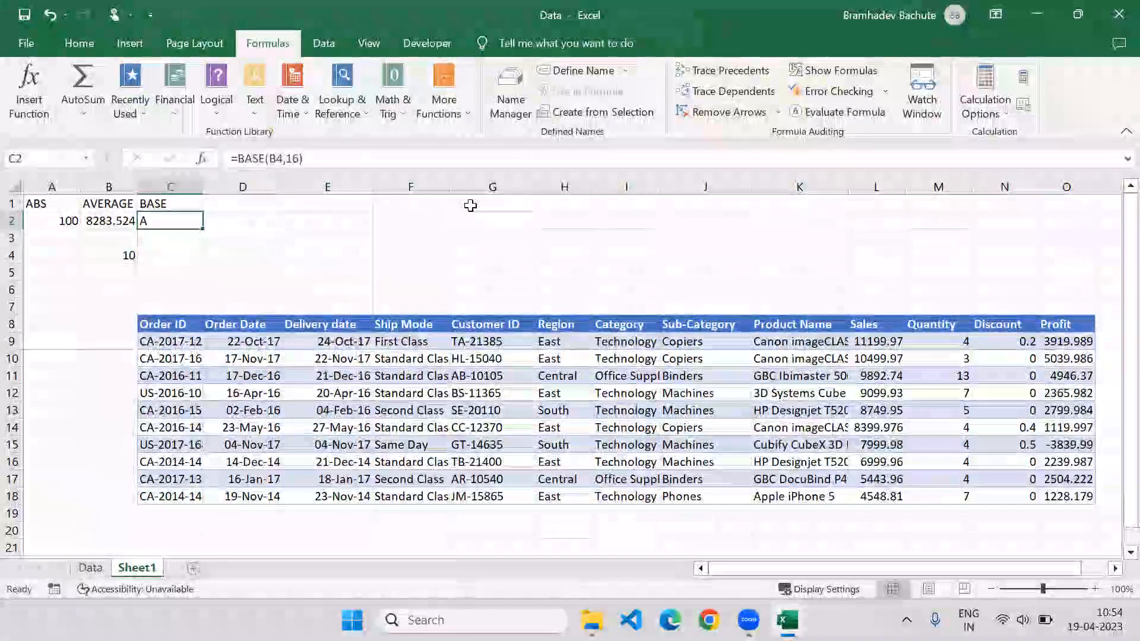
Enter the headings CEILING.MATH in D1 and ROUND UP in E1
left_click(222, 209)
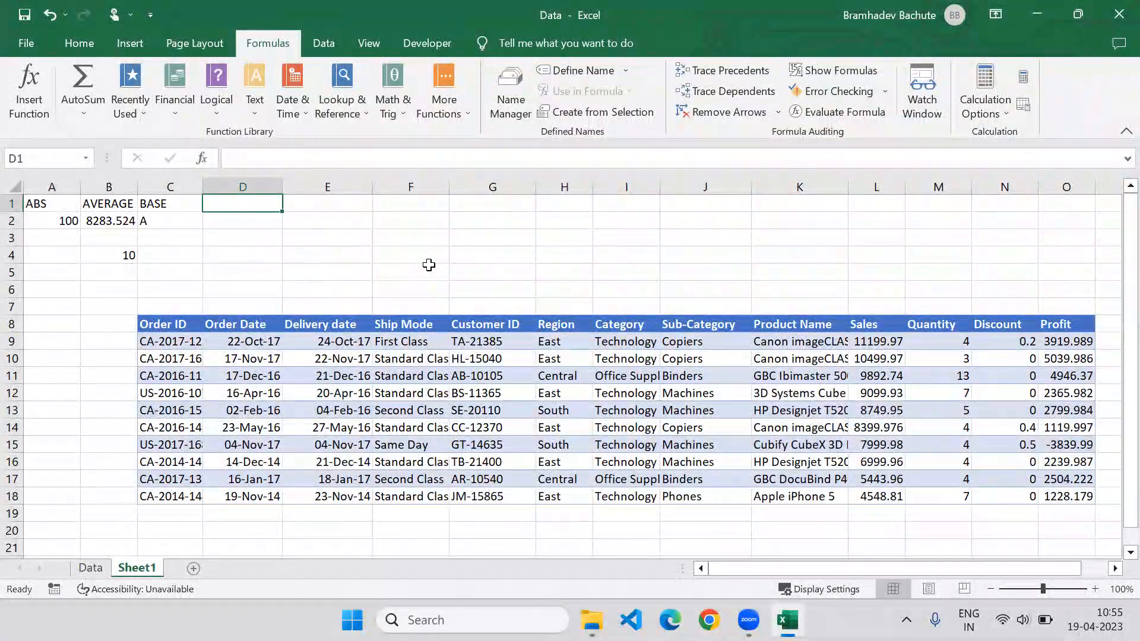
left_click(401, 111)
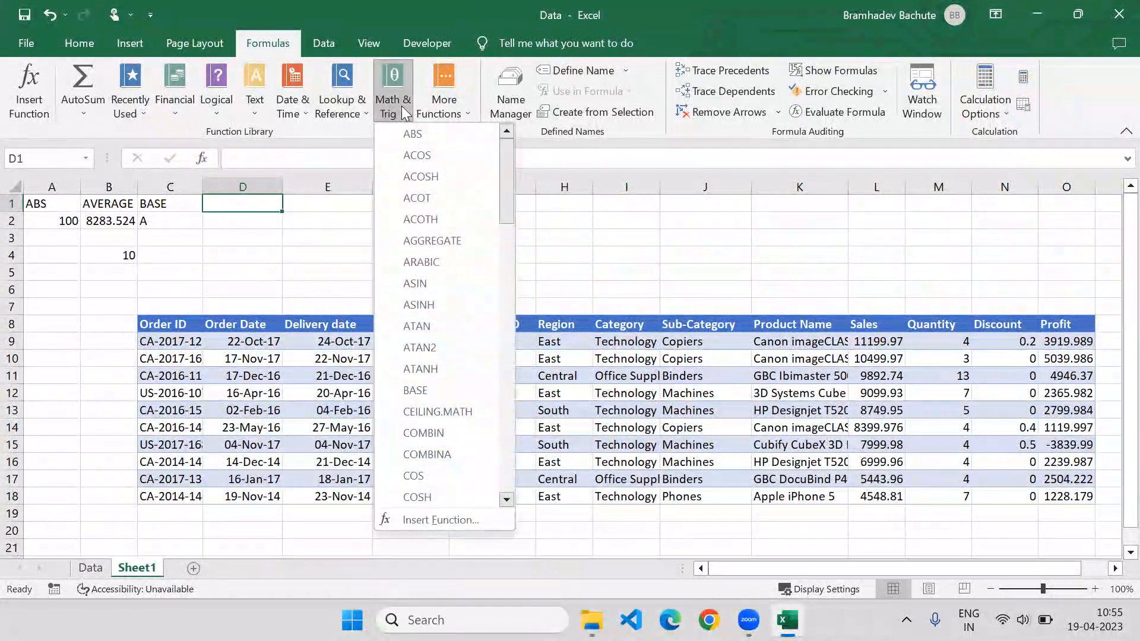
left_click(249, 196)
type("CE")
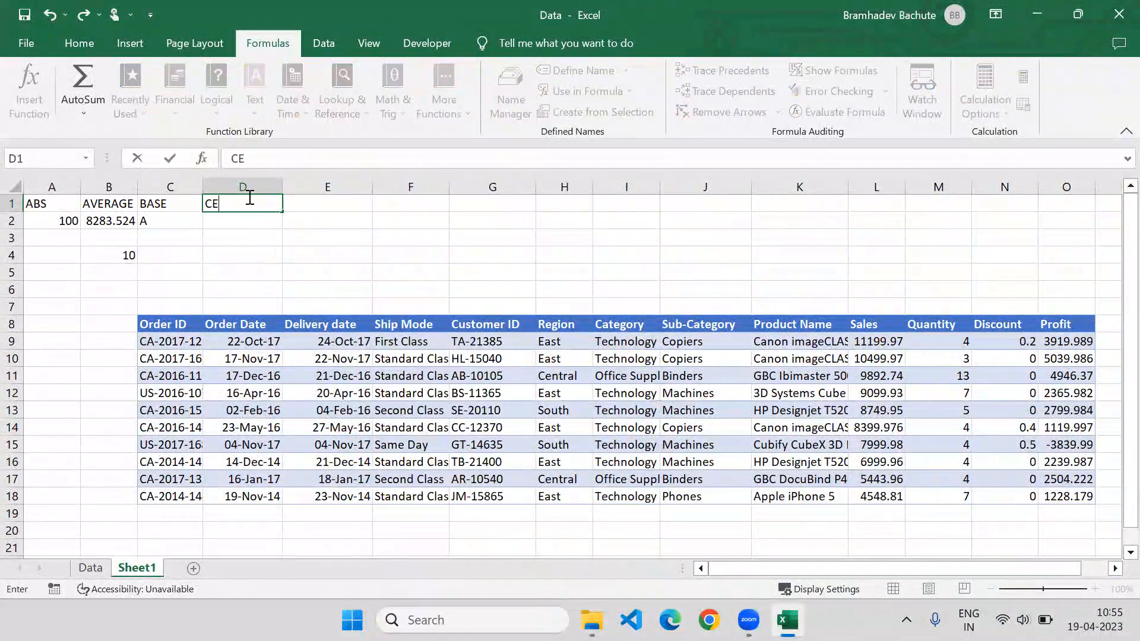
type("ILING.MATH")
key("Tab")
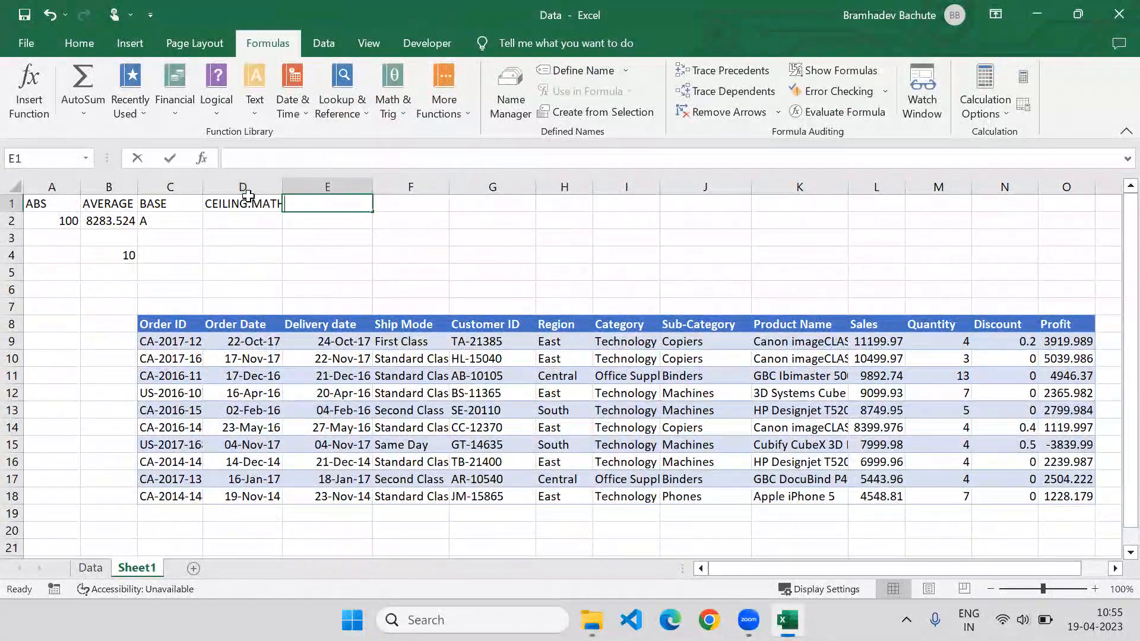
type("ROUND UP")
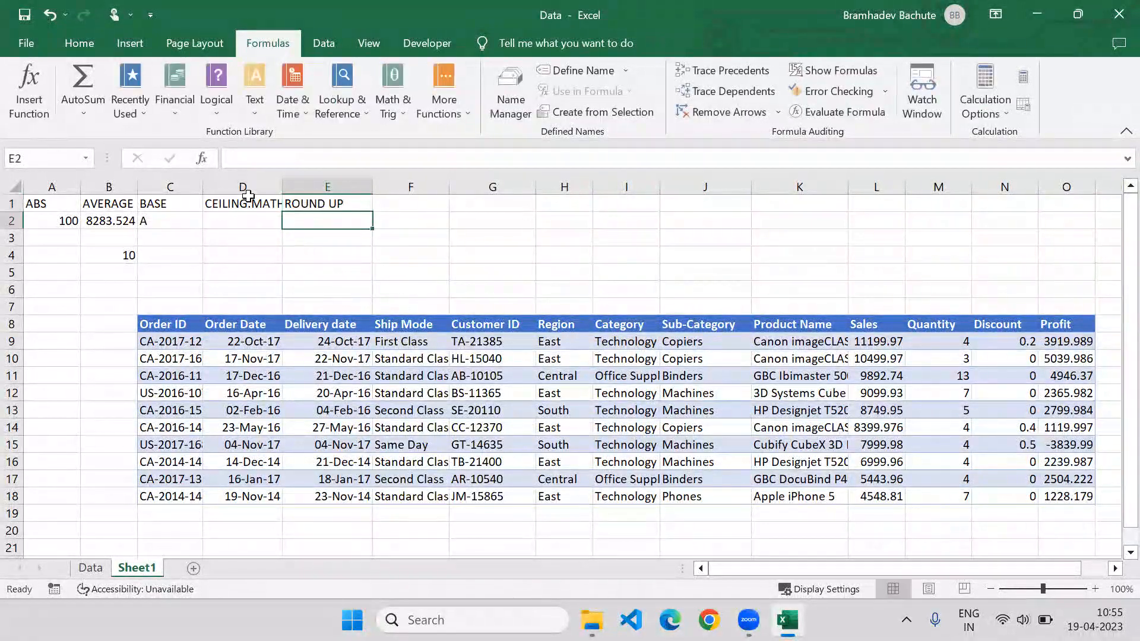
key("Return")
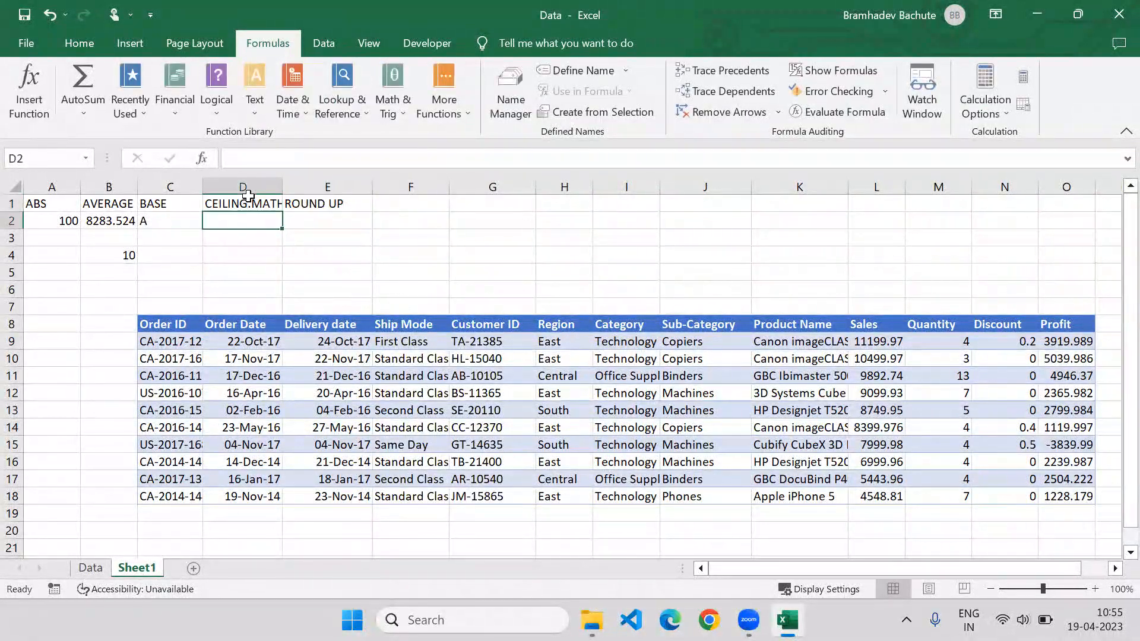
Set the sample value in B4 to 100.127
type("=")
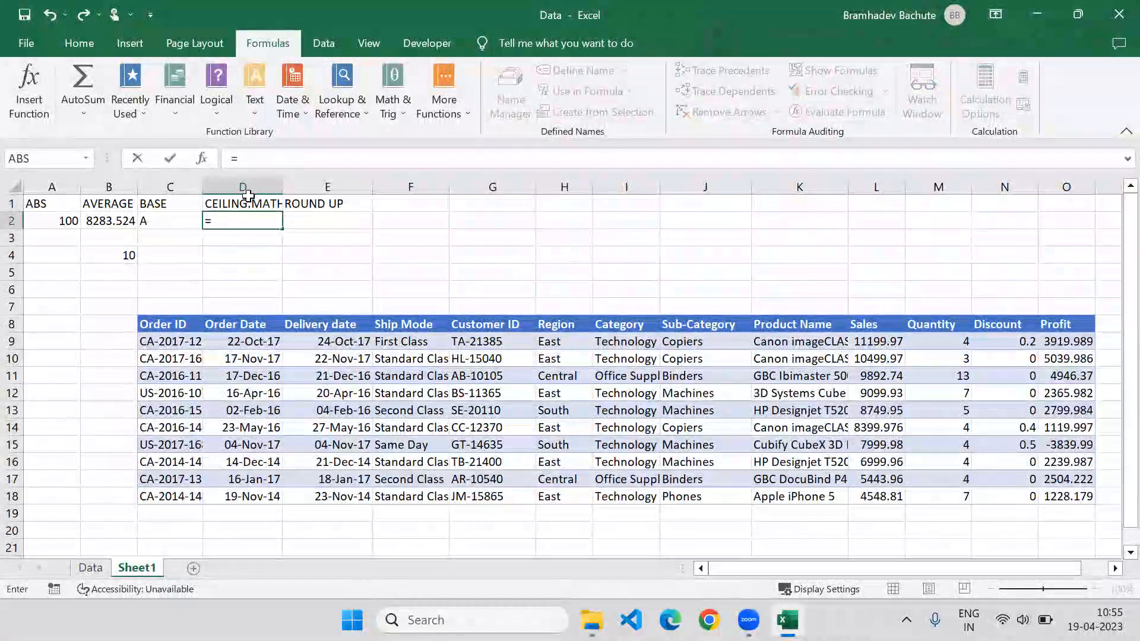
key("Escape")
key("Down")
key("Left")
key("Left")
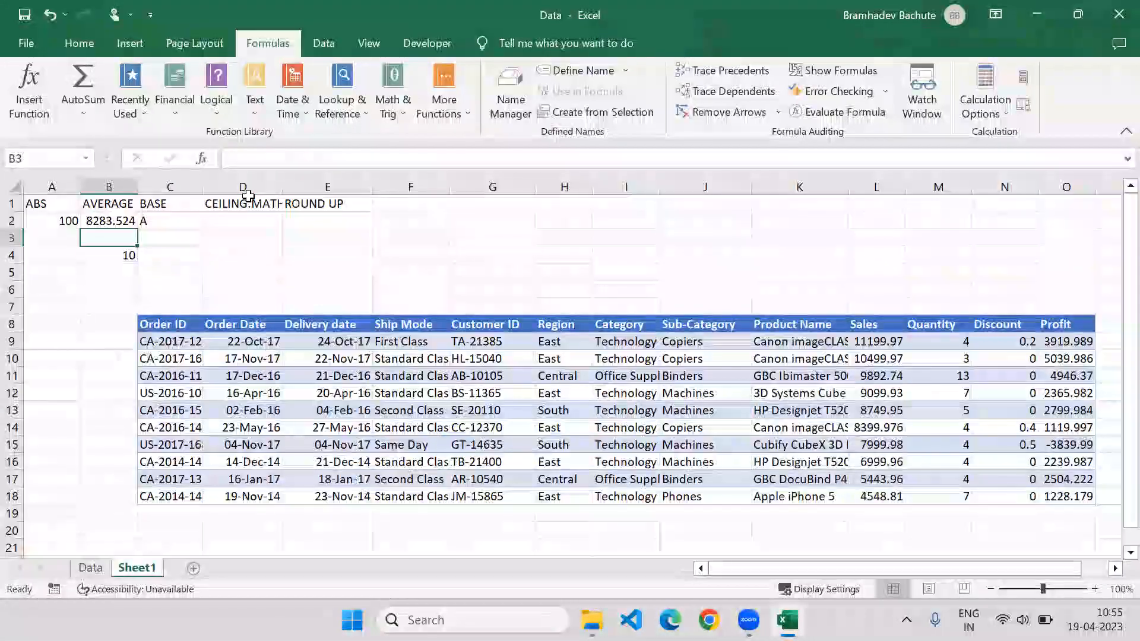
key("Down")
key("F2")
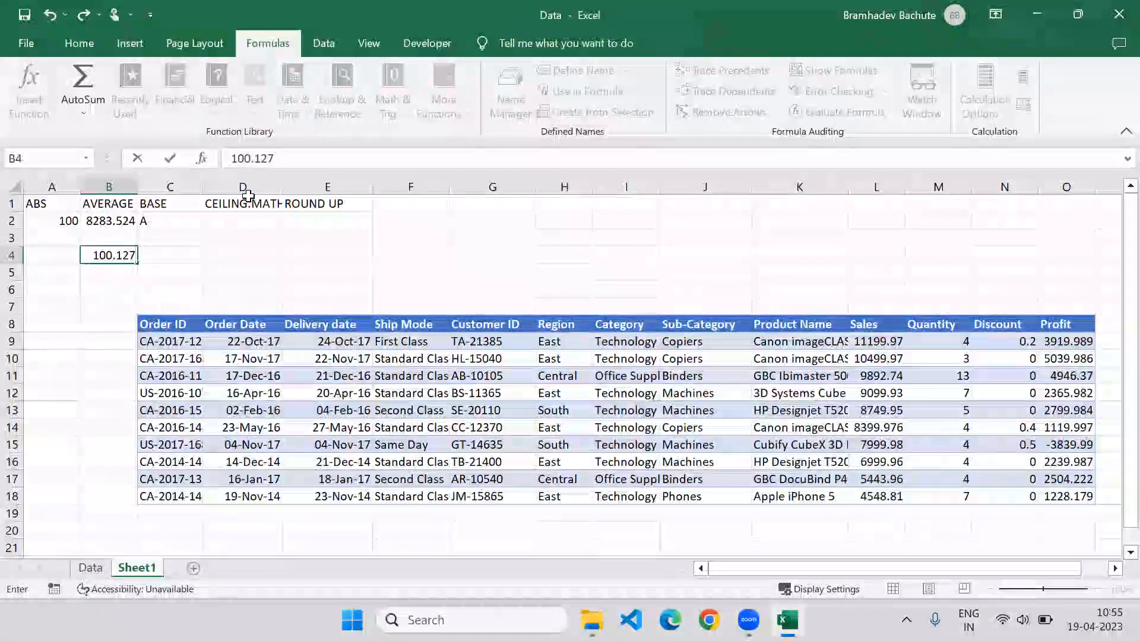
key("ctrl+Return")
Enter the formula =CEILING.MATH(B4) in D2 and widen column D to fit its heading
key("Right")
key("Right")
key("Right")
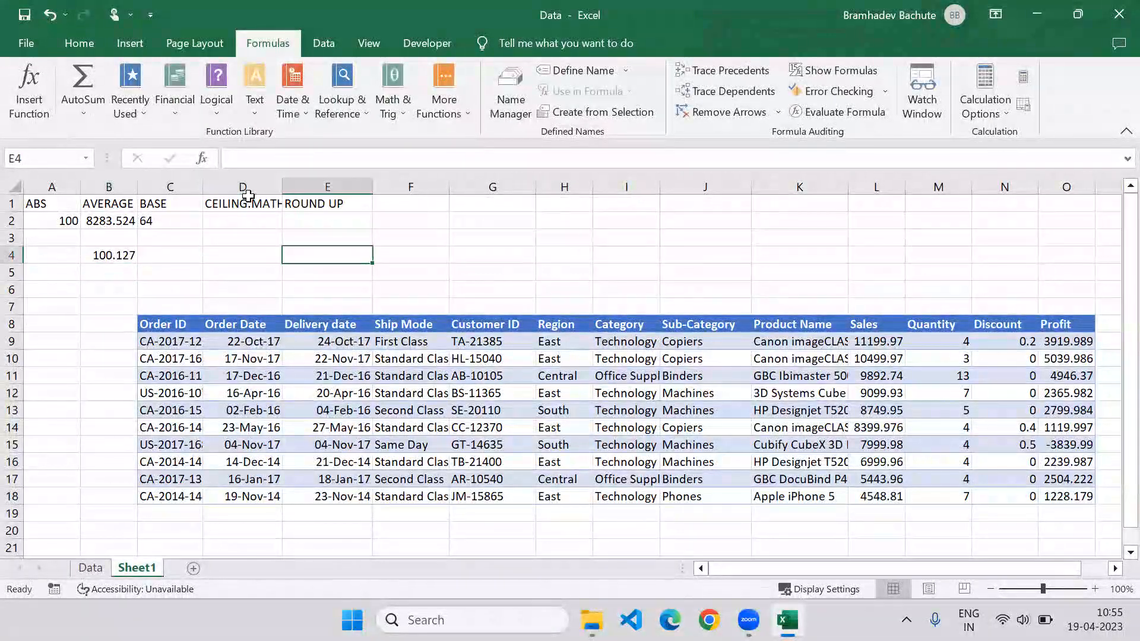
key("Up")
key("Left")
key("Up")
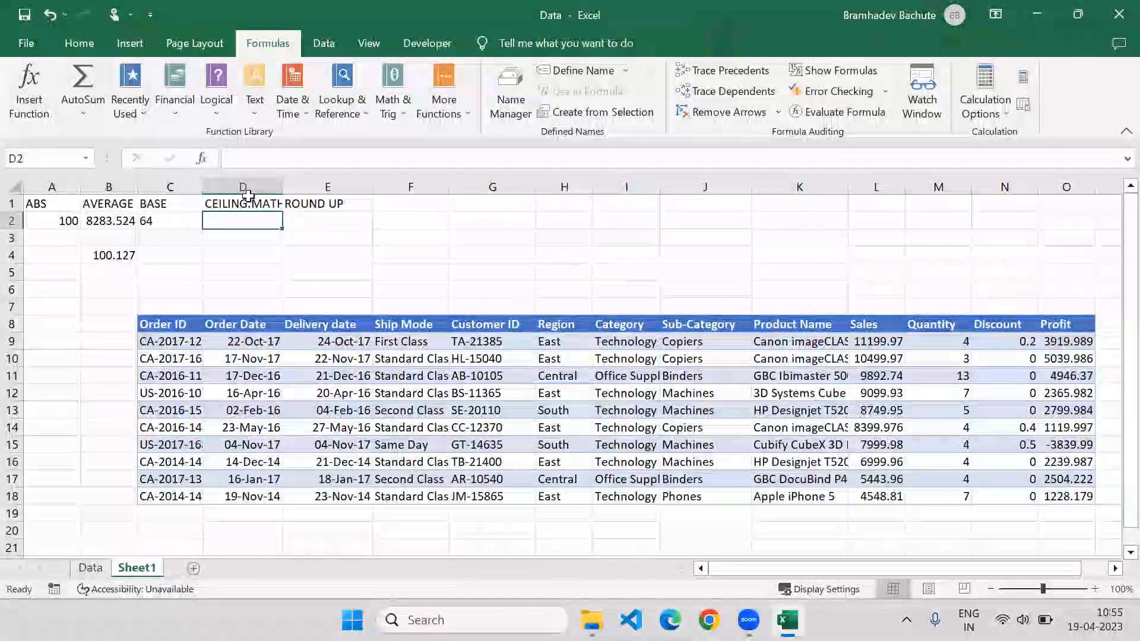
type("=")
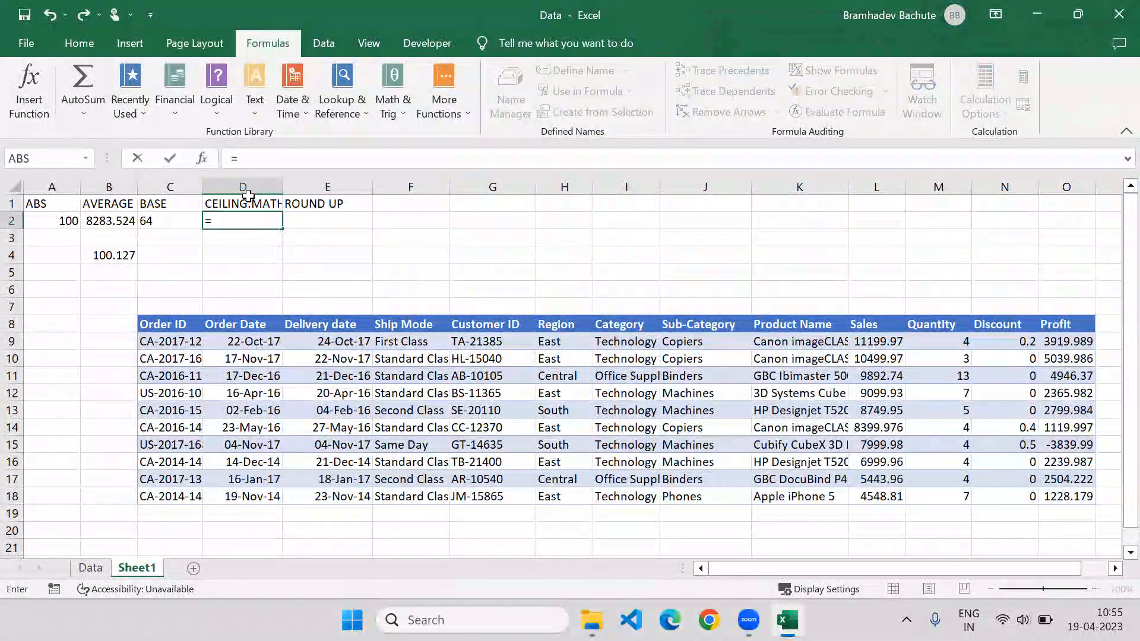
type("CEL")
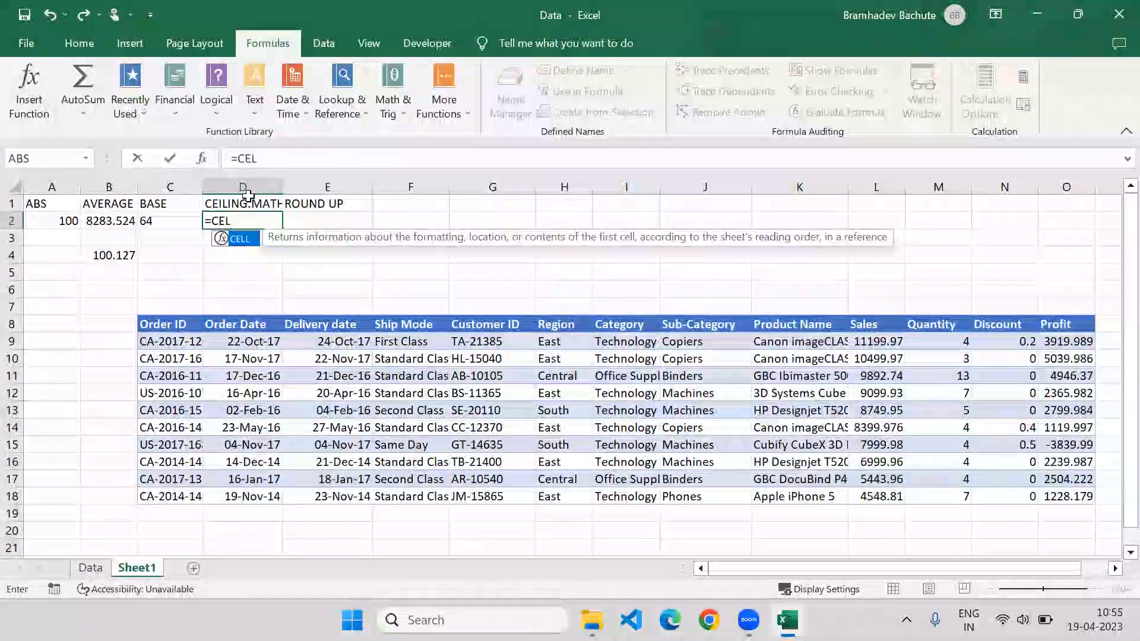
key("BackSpace")
key("Tab")
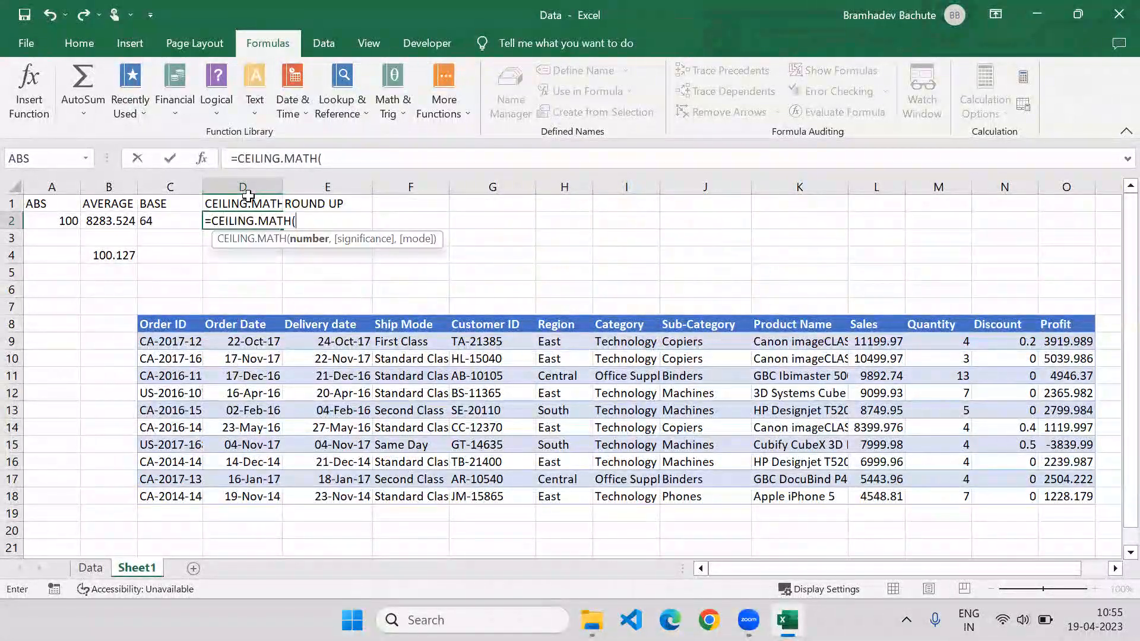
left_click(84, 253)
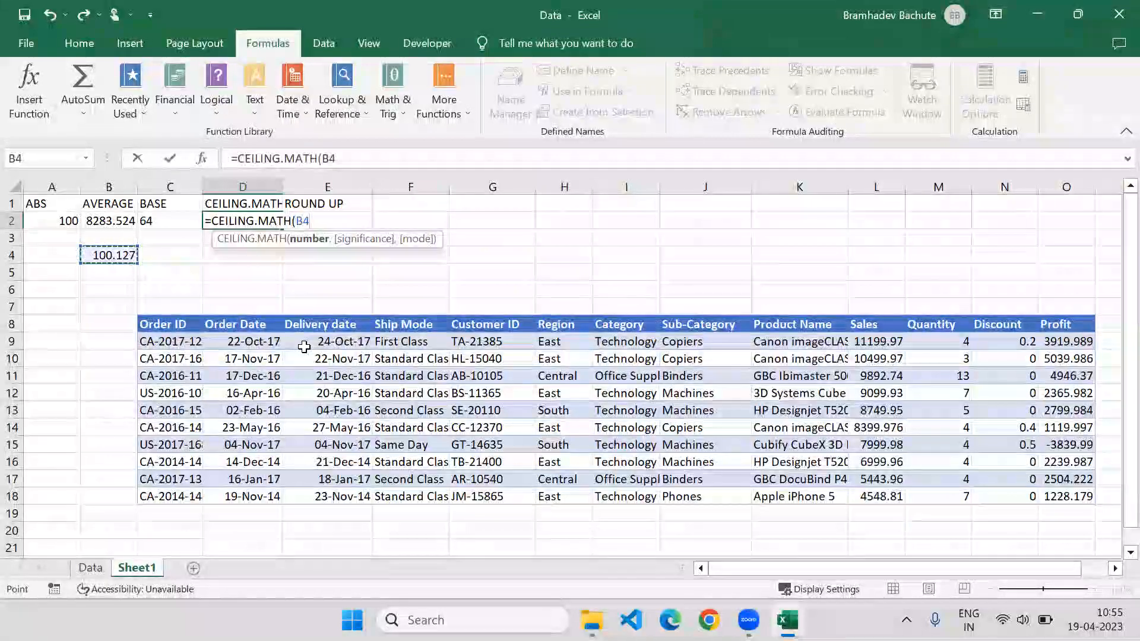
type(",")
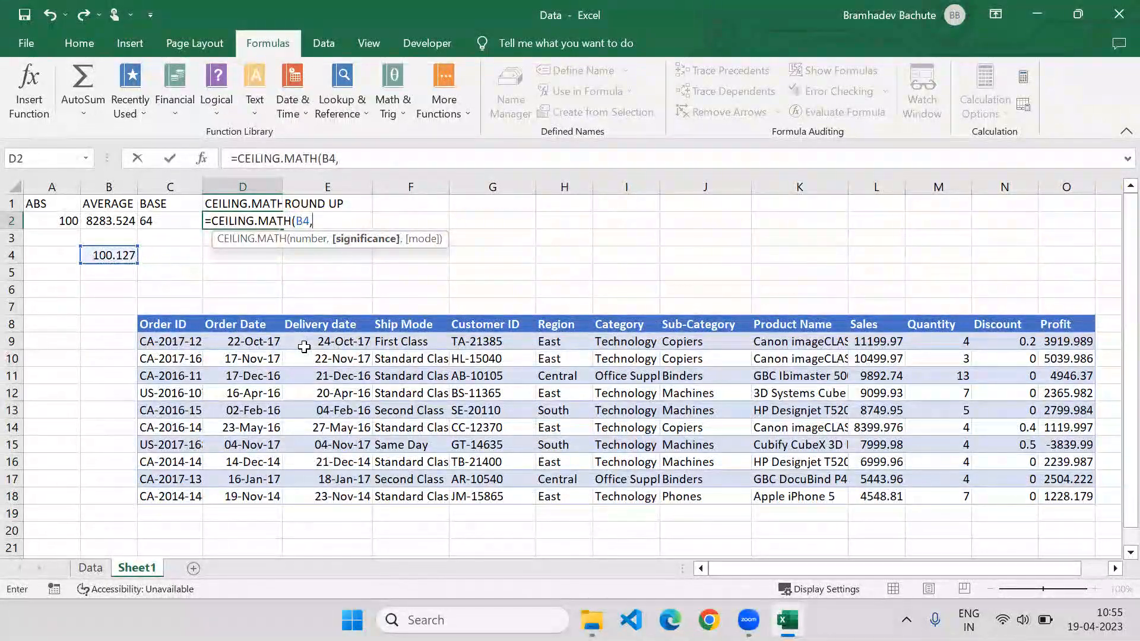
key("BackSpace")
type(")")
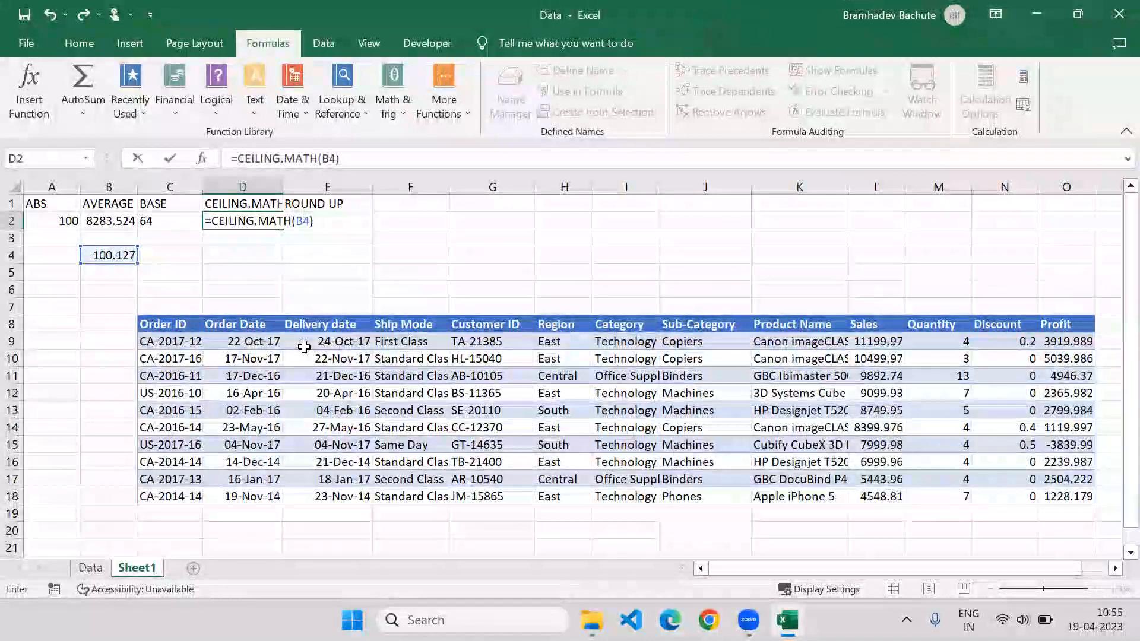
key("ctrl+Return")
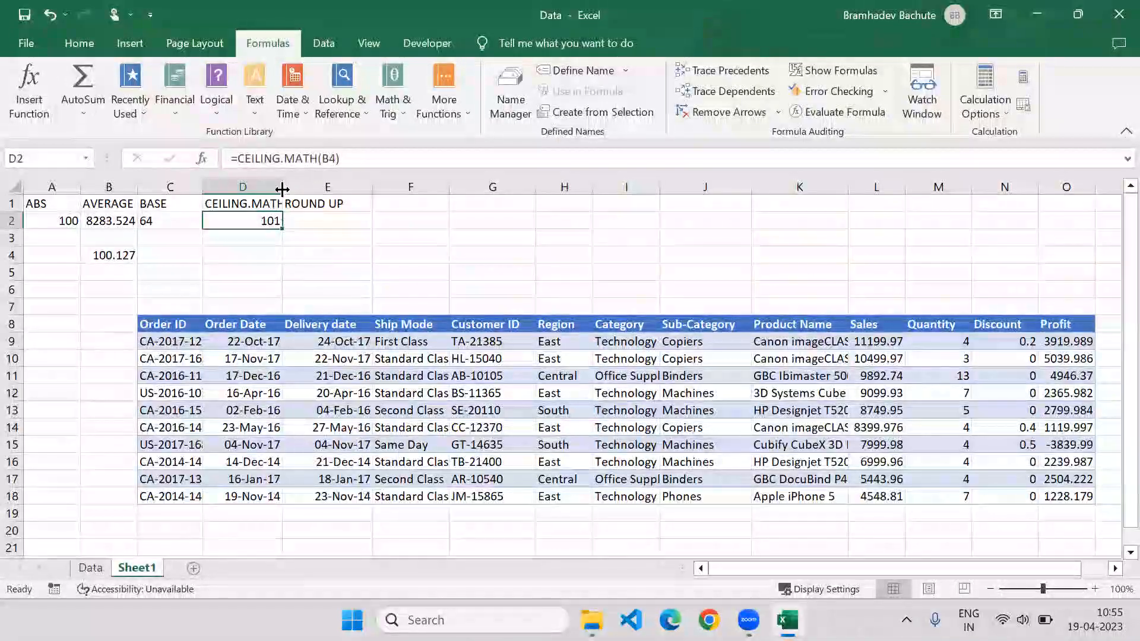
left_click_drag(287, 185, 298, 184)
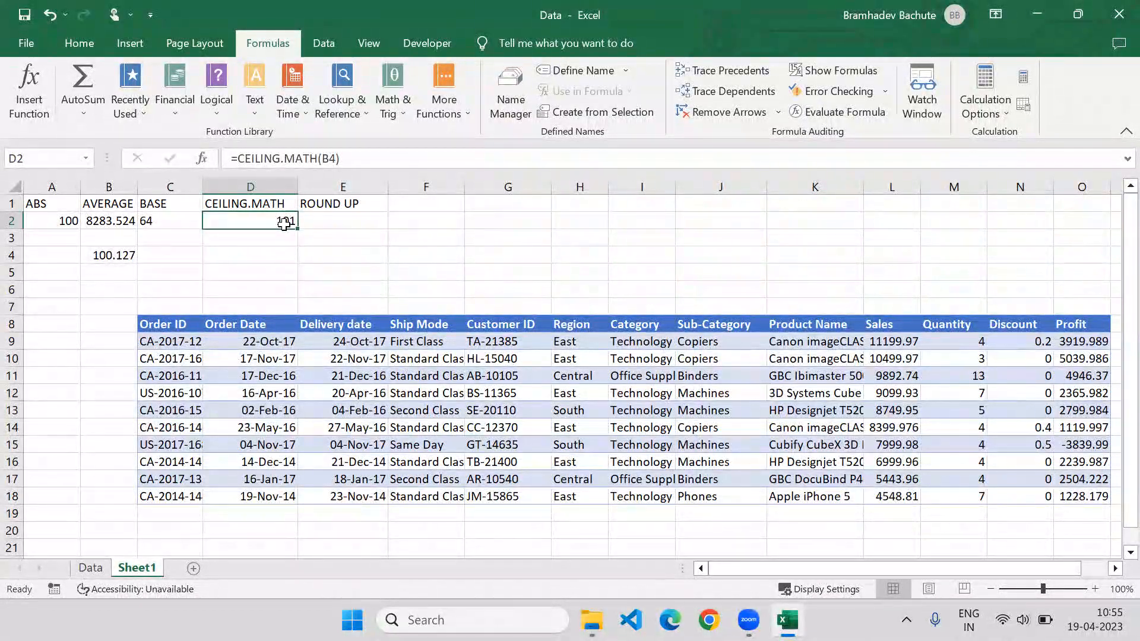
Enter the formula =ROUNDUP(B4,0) in E2 to round the number in B4 up to zero decimal digits
left_click(343, 217)
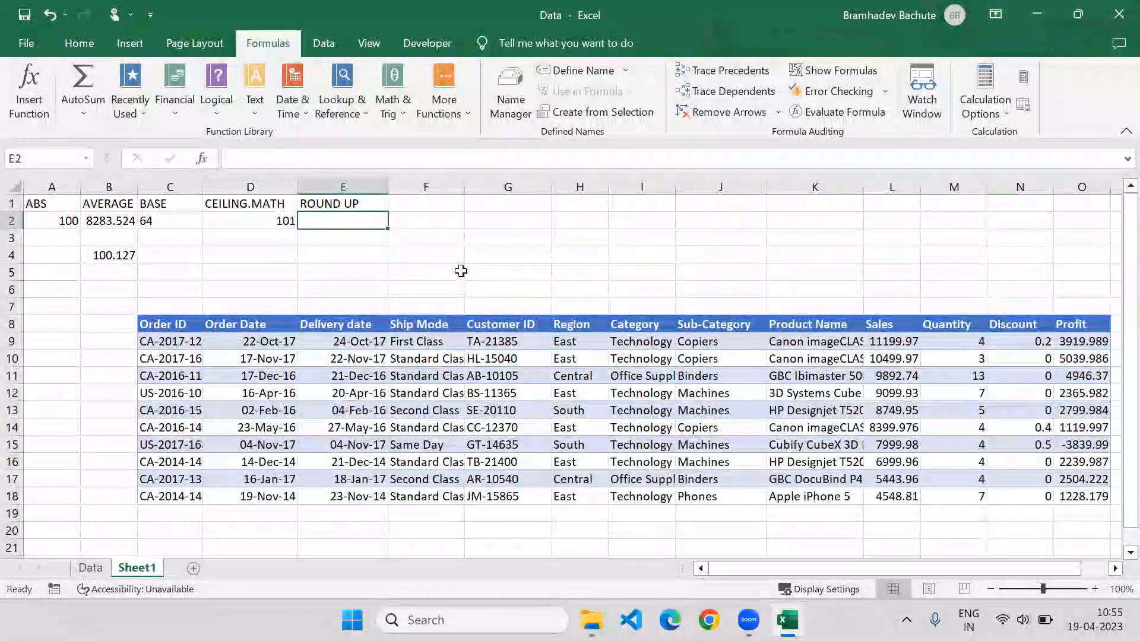
type("=rou")
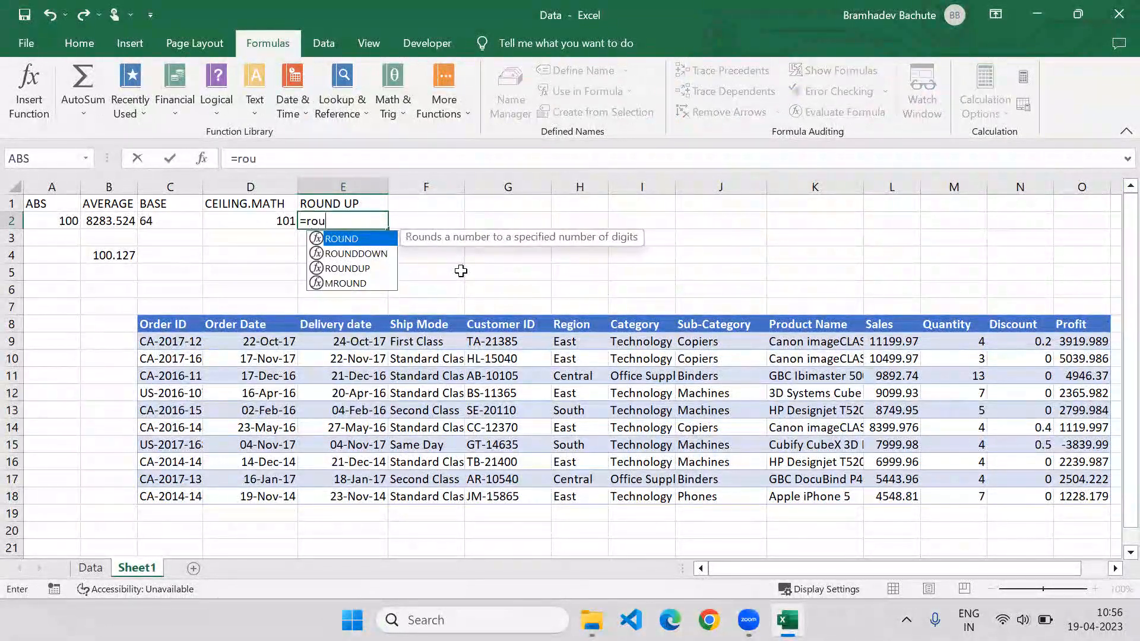
key("Down")
key("Down")
key("Tab")
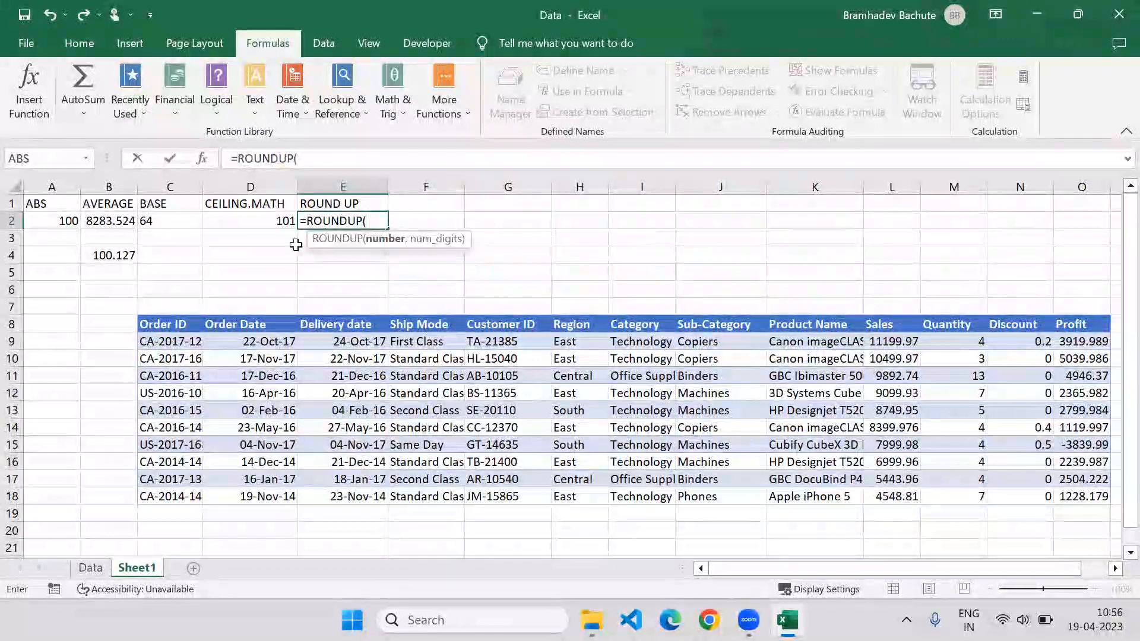
left_click(124, 256)
type(")")
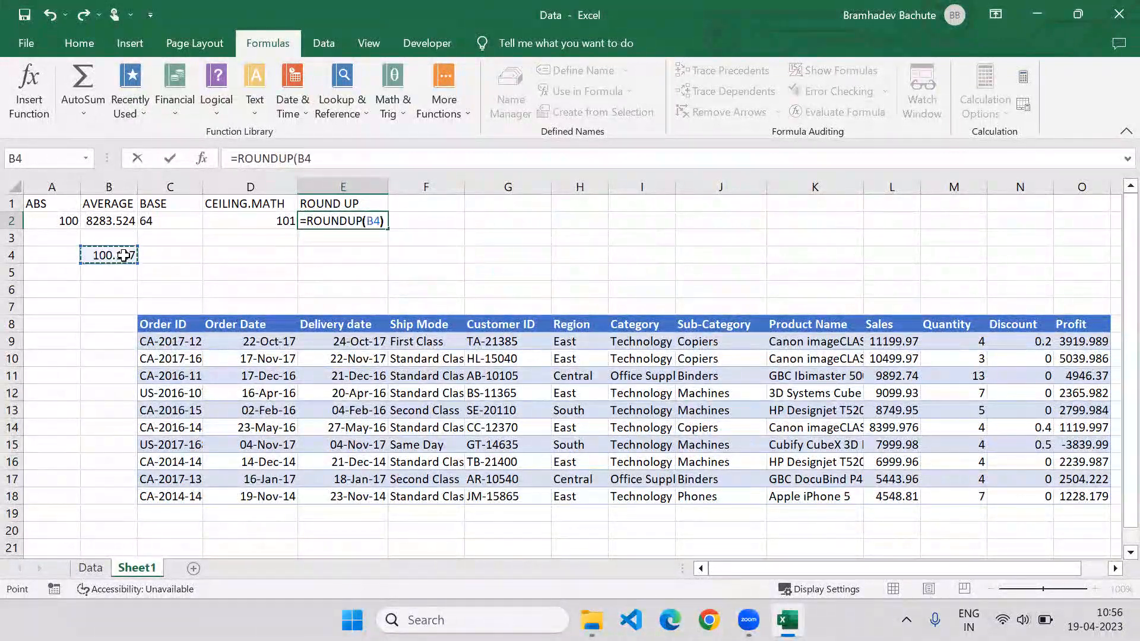
key("Return")
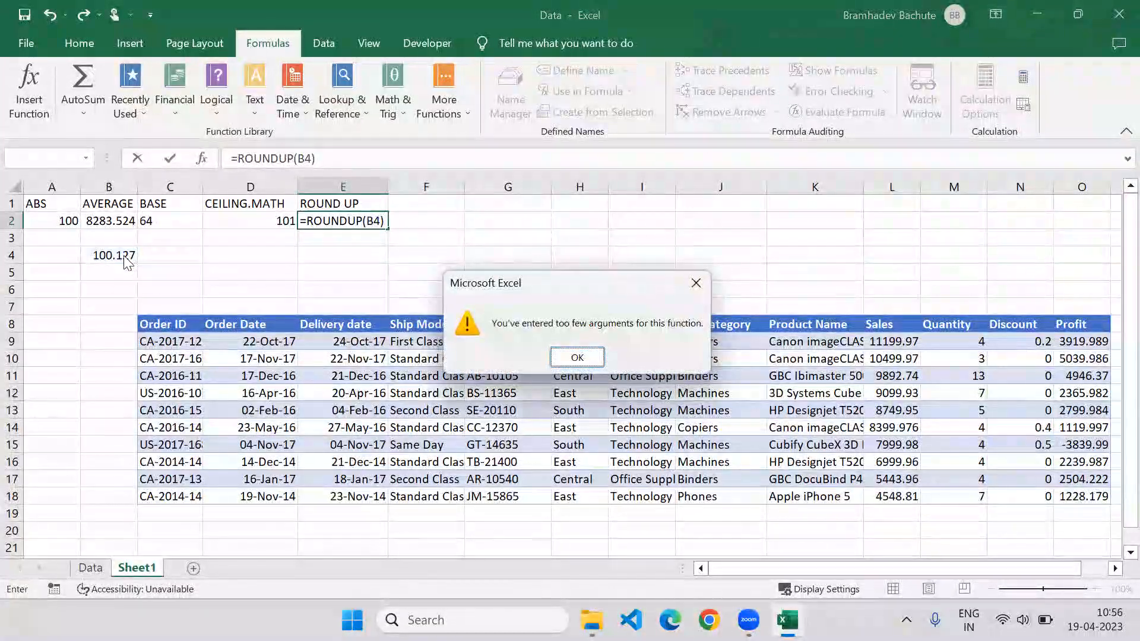
key("Return")
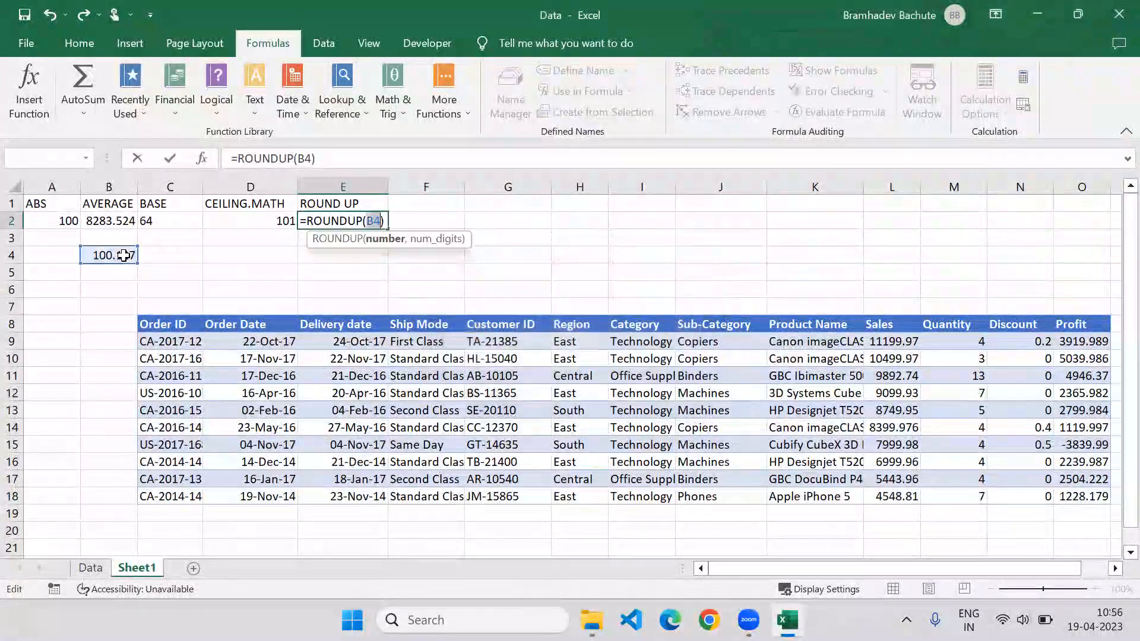
left_click(380, 221)
type(",")
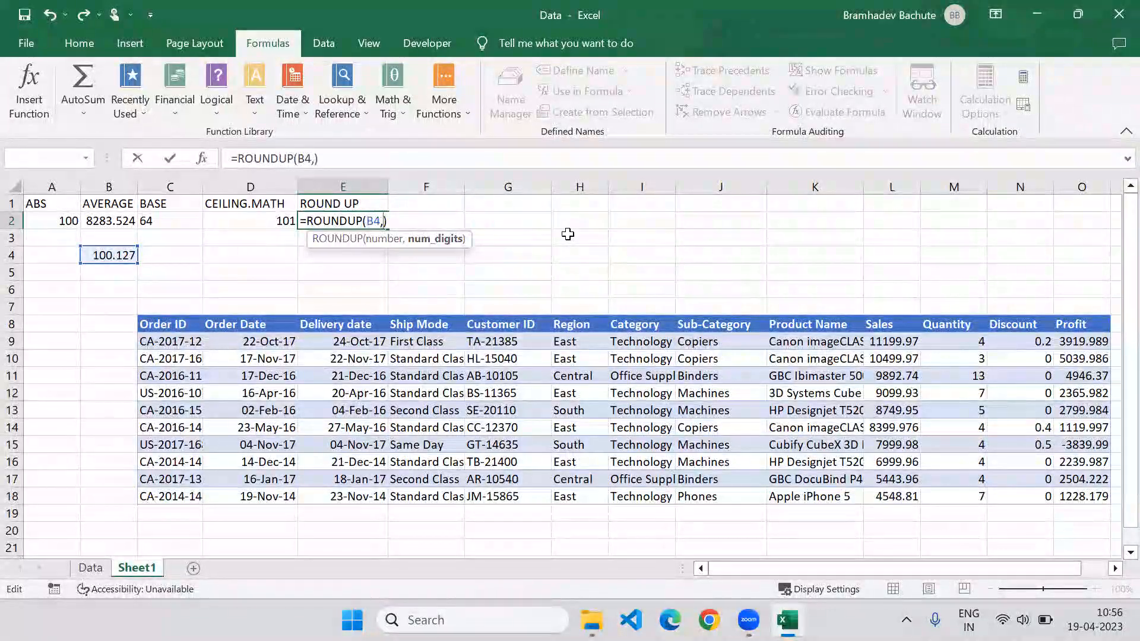
type("0")
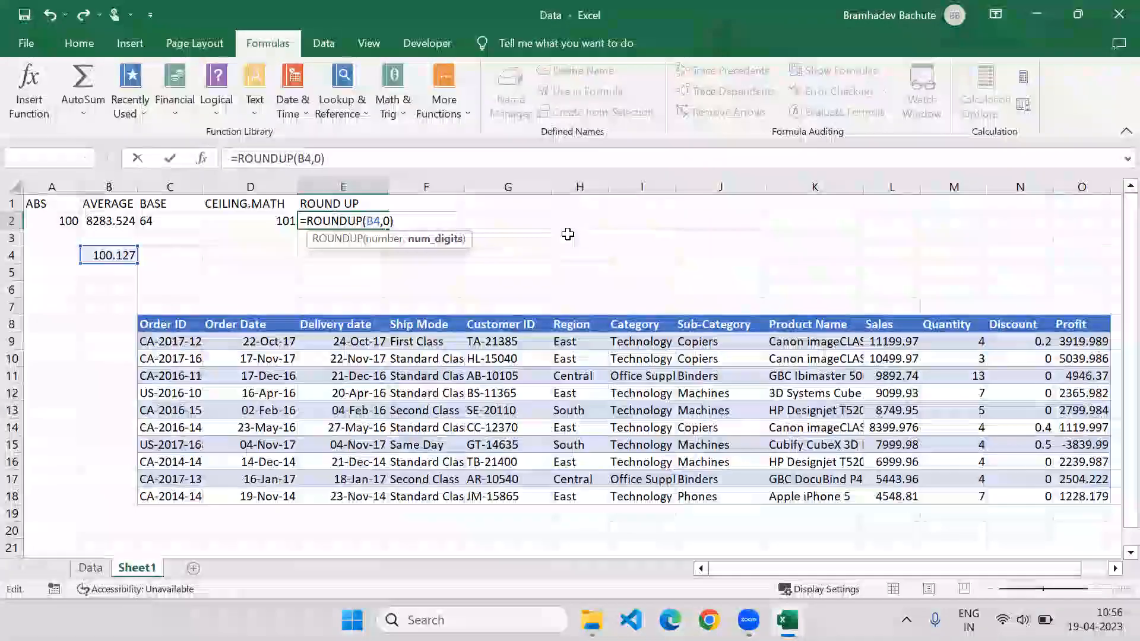
key("ctrl+Return")
Look through the available math and trigonometry functions, reading the descriptions of EVEN and MOD
key("Right")
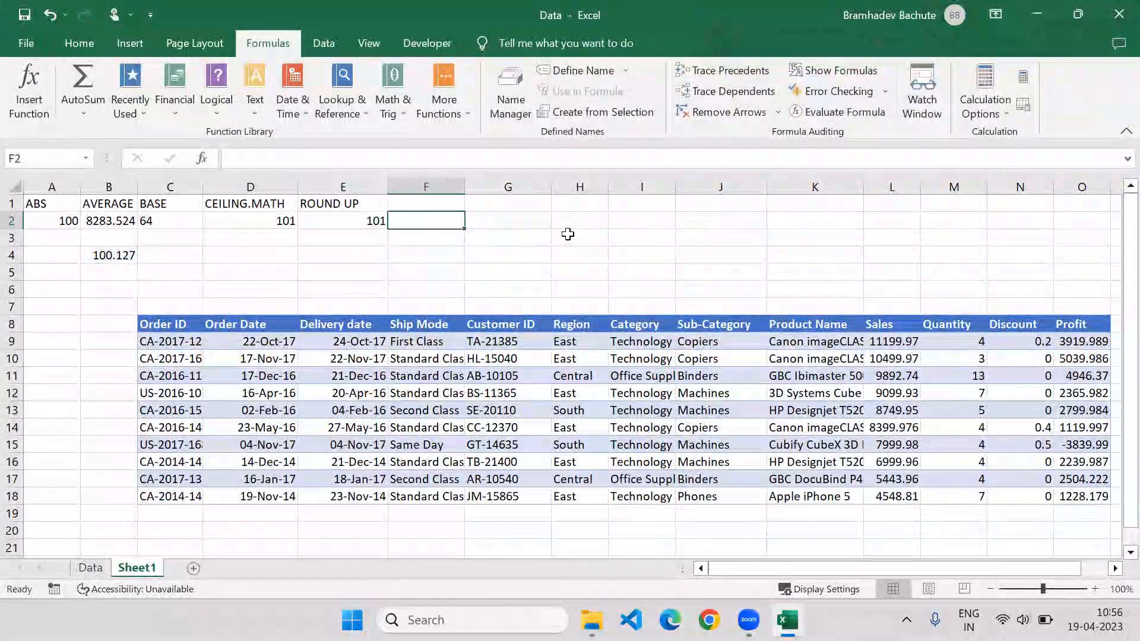
key("Up")
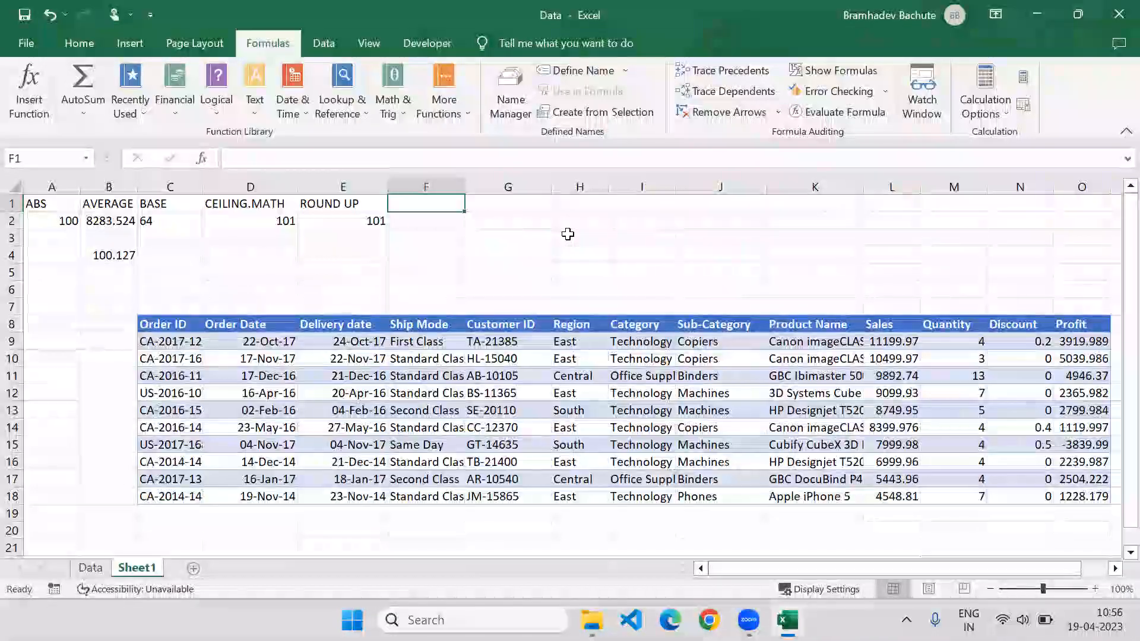
left_click(366, 108)
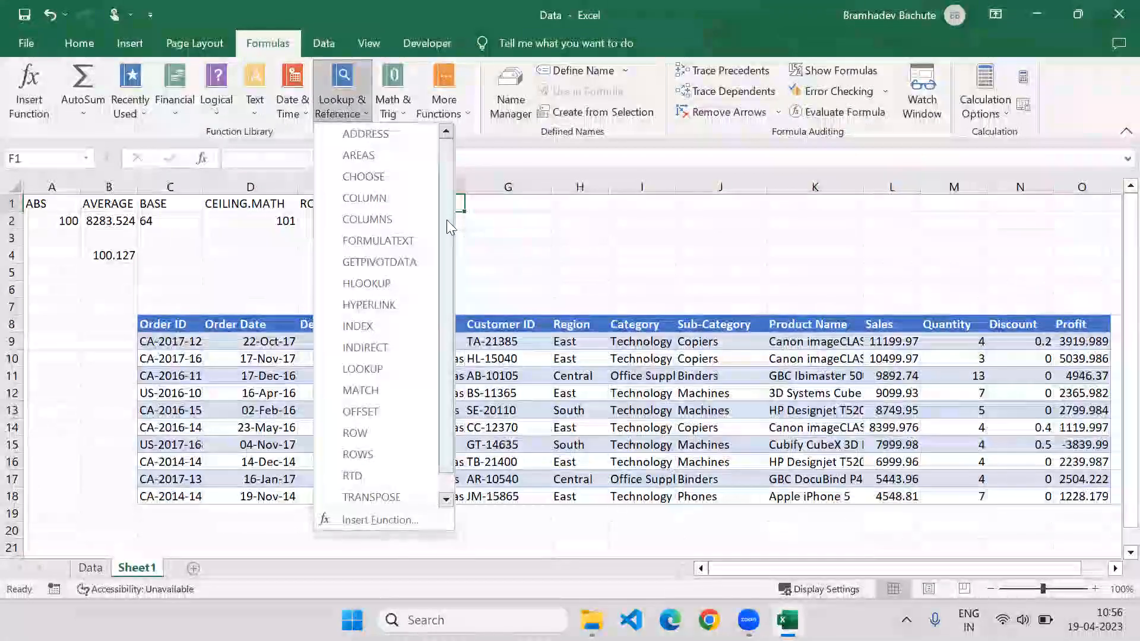
left_click_drag(446, 219, 446, 228)
left_click(393, 107)
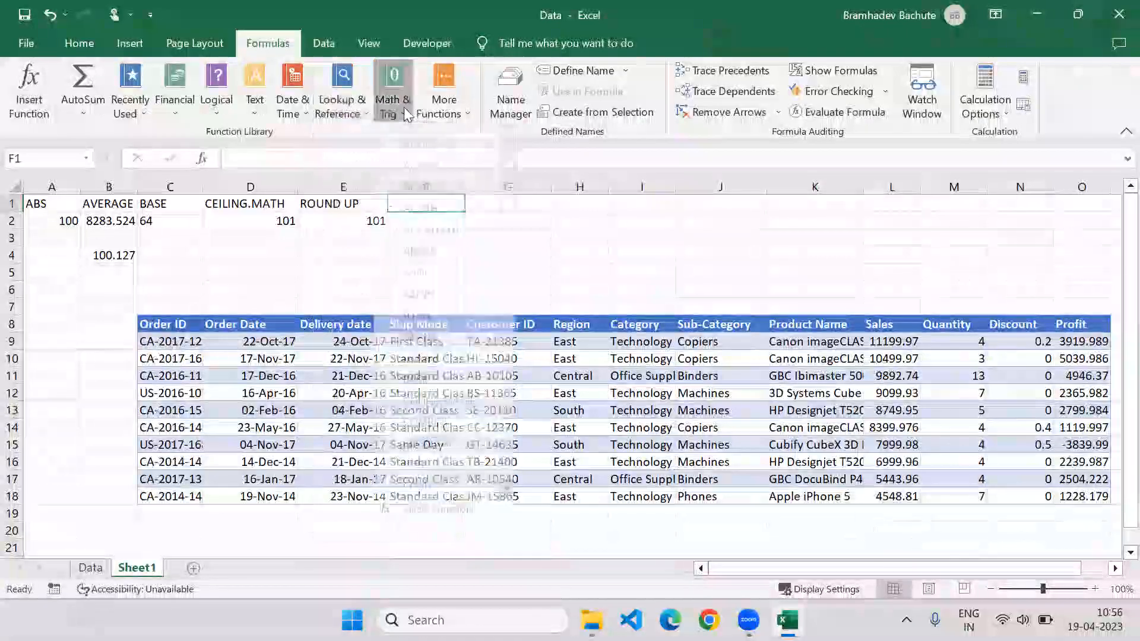
left_click(393, 106)
left_click_drag(506, 170, 500, 251)
mouse_move(442, 278)
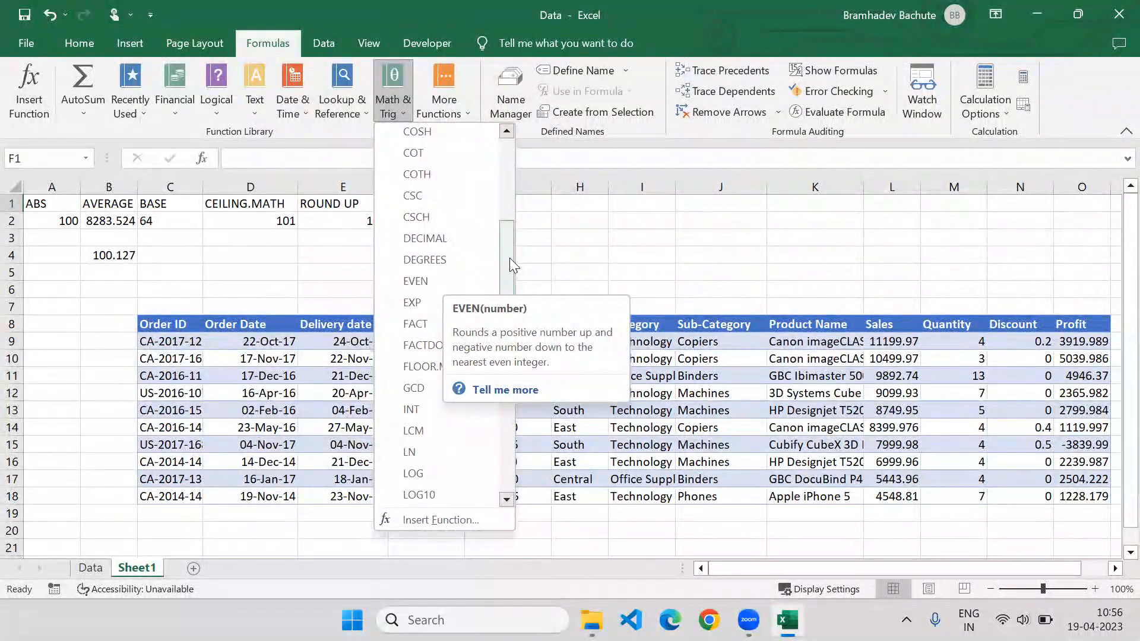
left_click_drag(509, 257, 507, 275)
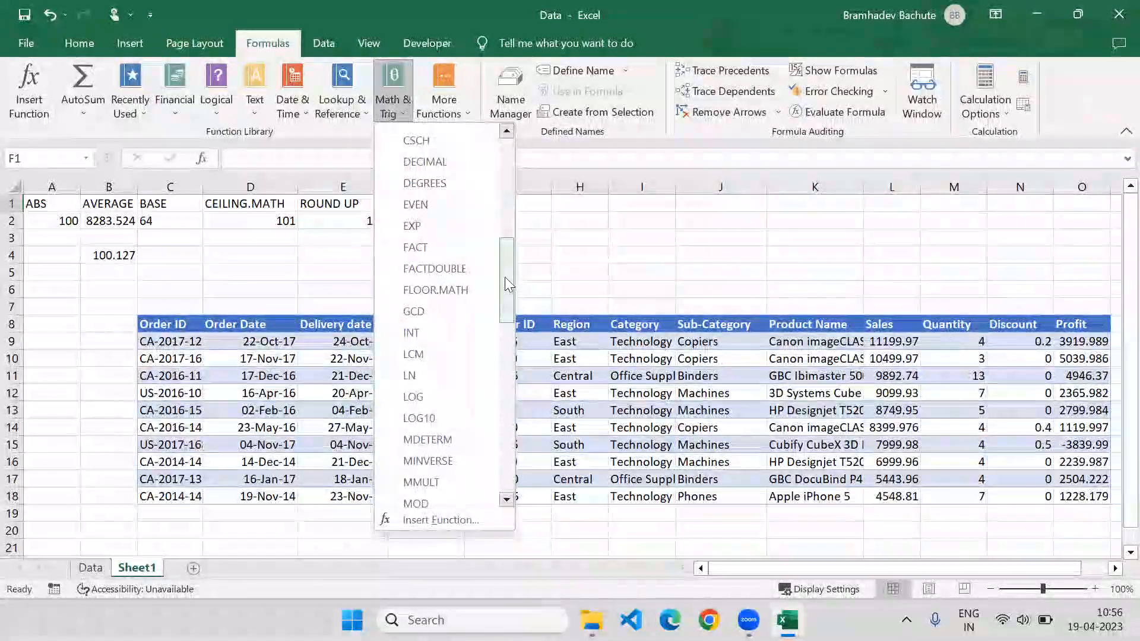
left_click_drag(504, 277, 503, 329)
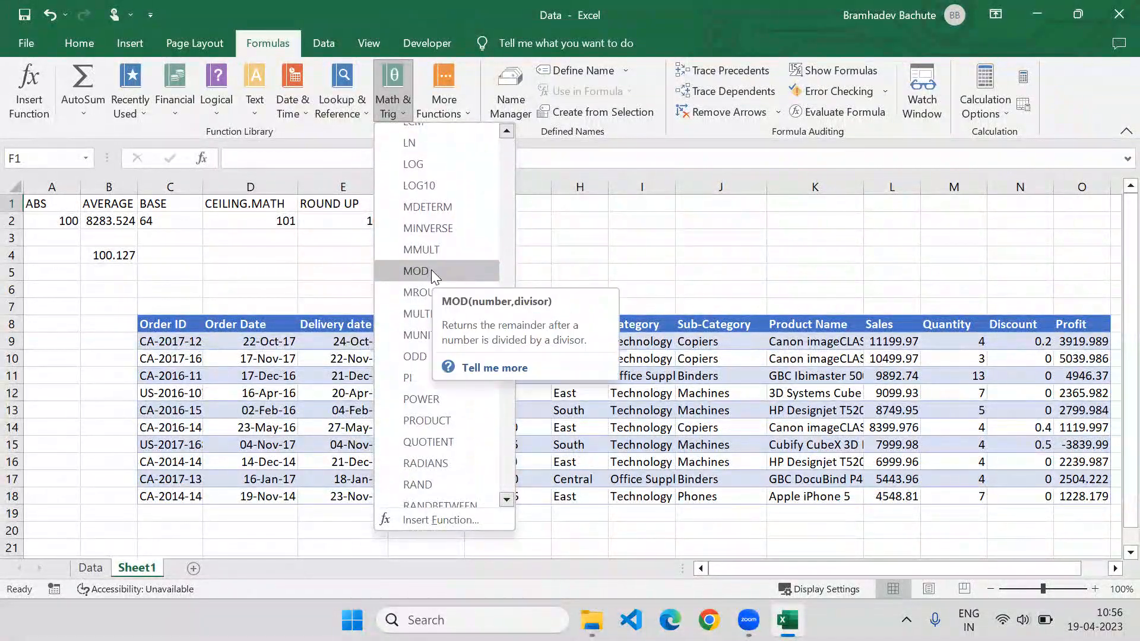
key("Escape")
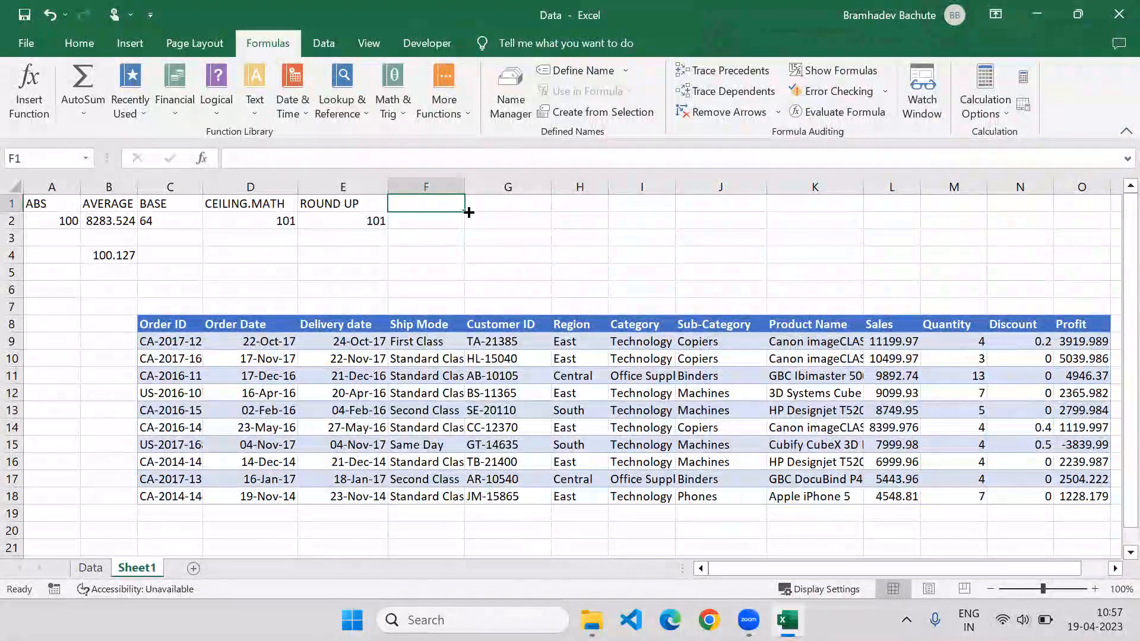
Enter the headings MOD in F1 and QUETIENT in G1
type("MOD")
key("Tab")
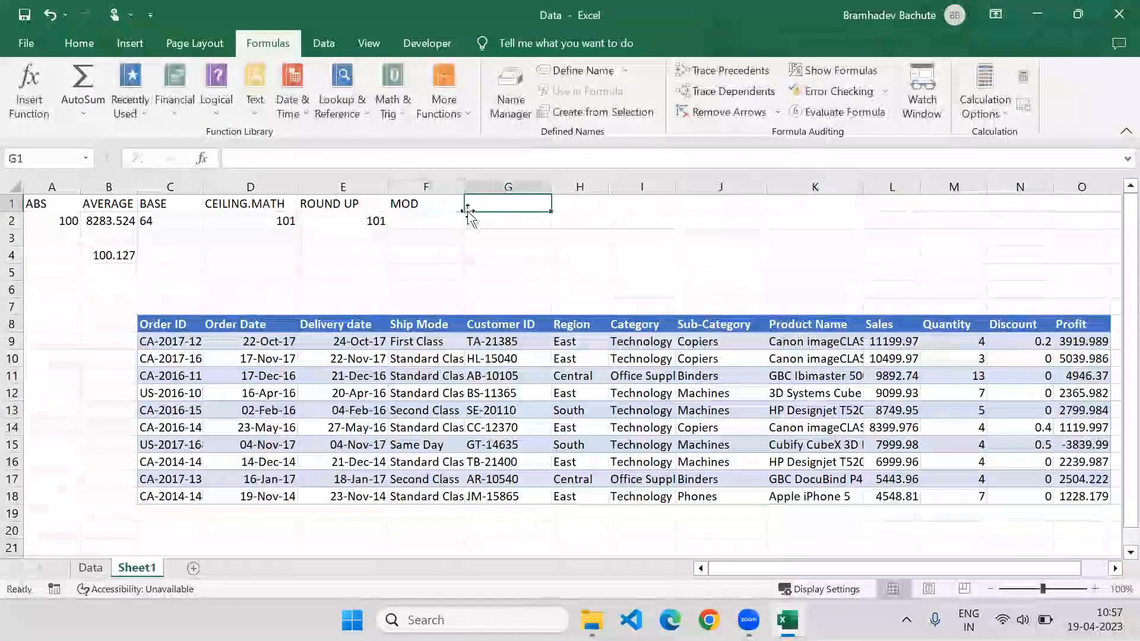
type("QUE")
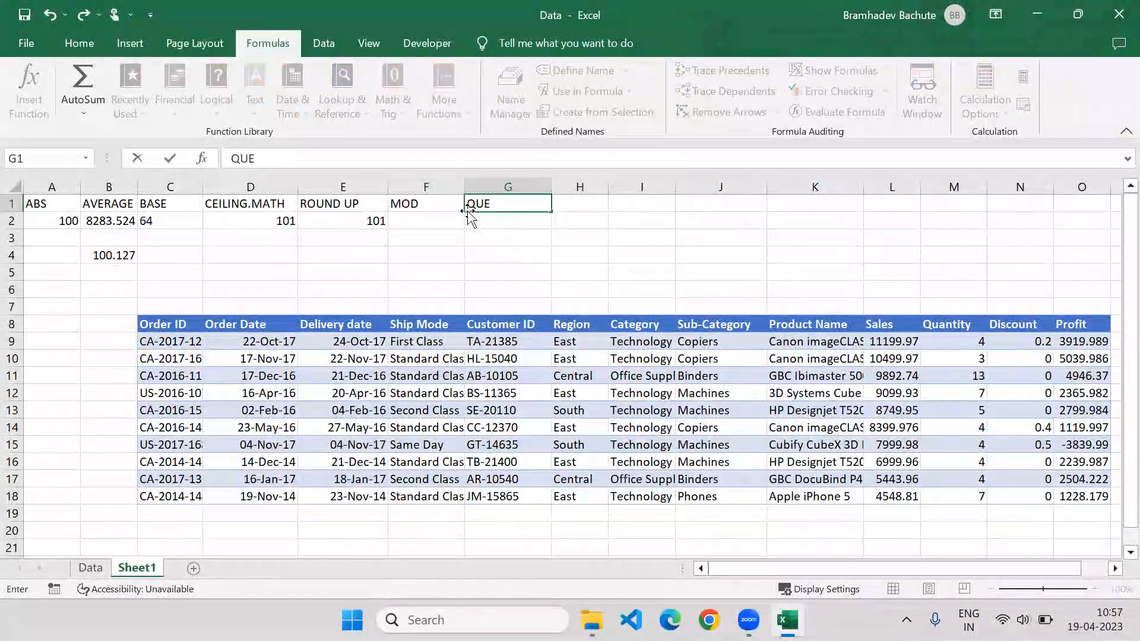
type("TIENT")
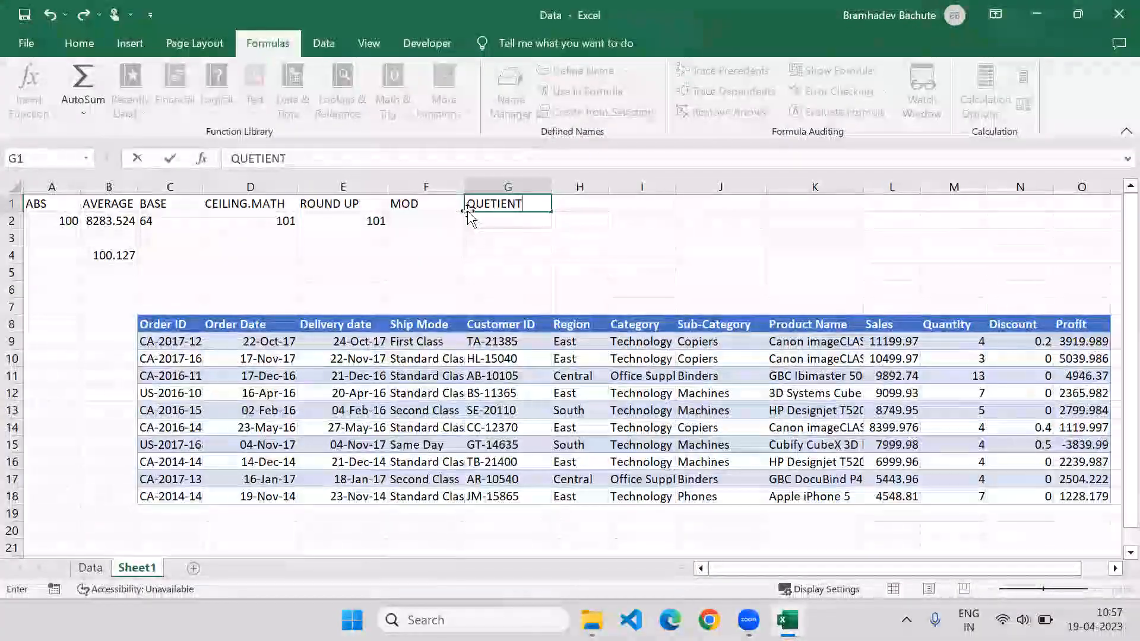
key("Return")
Enter the formula =QUOTIENT(11,5) in G2 to return the integer portion of the division
left_click(469, 218)
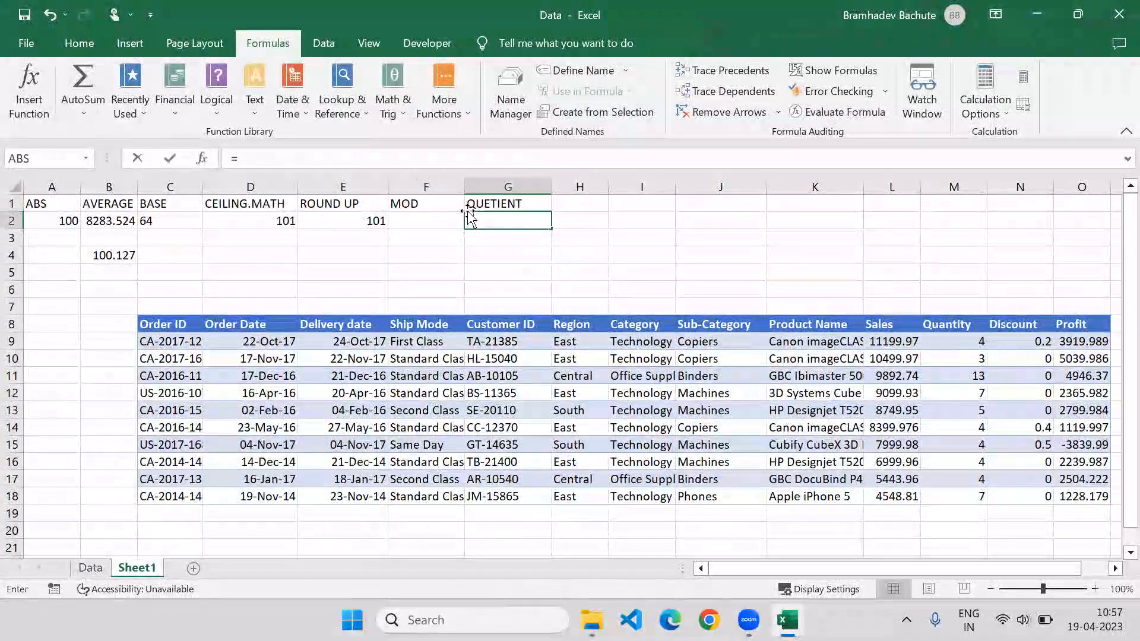
type("=Q")
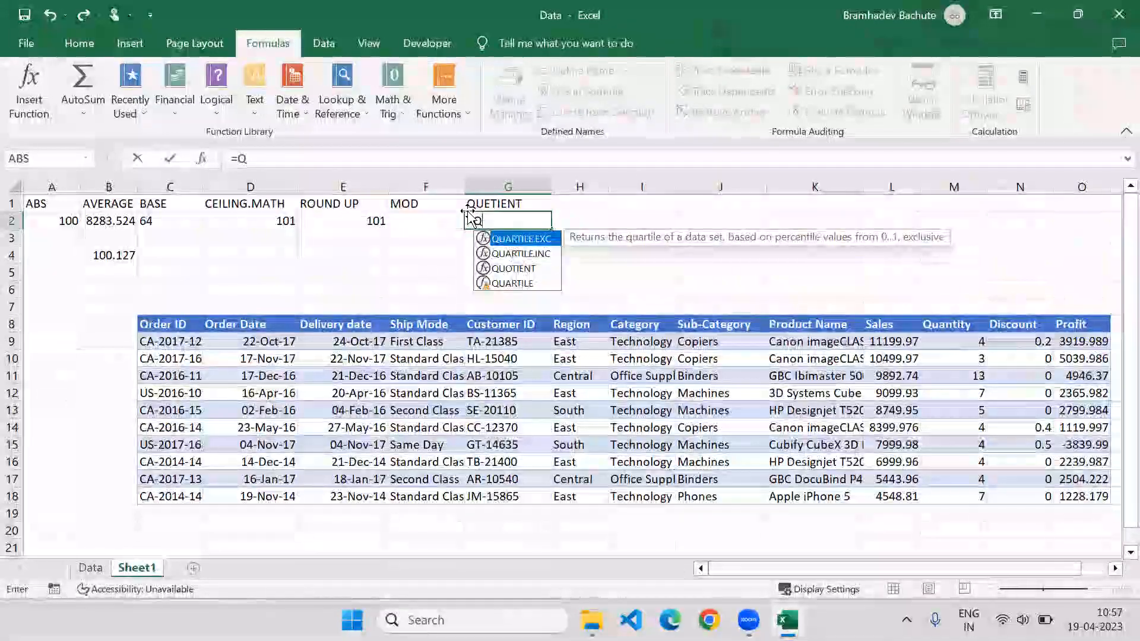
key("Down")
key("Down")
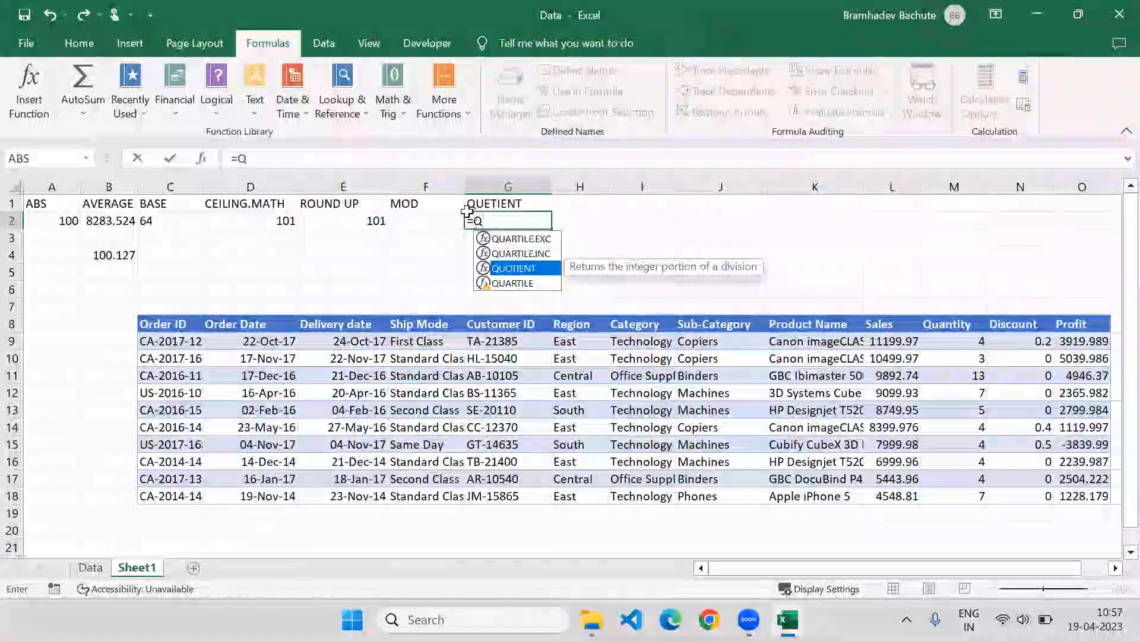
key("Return")
key("Up")
key("F2")
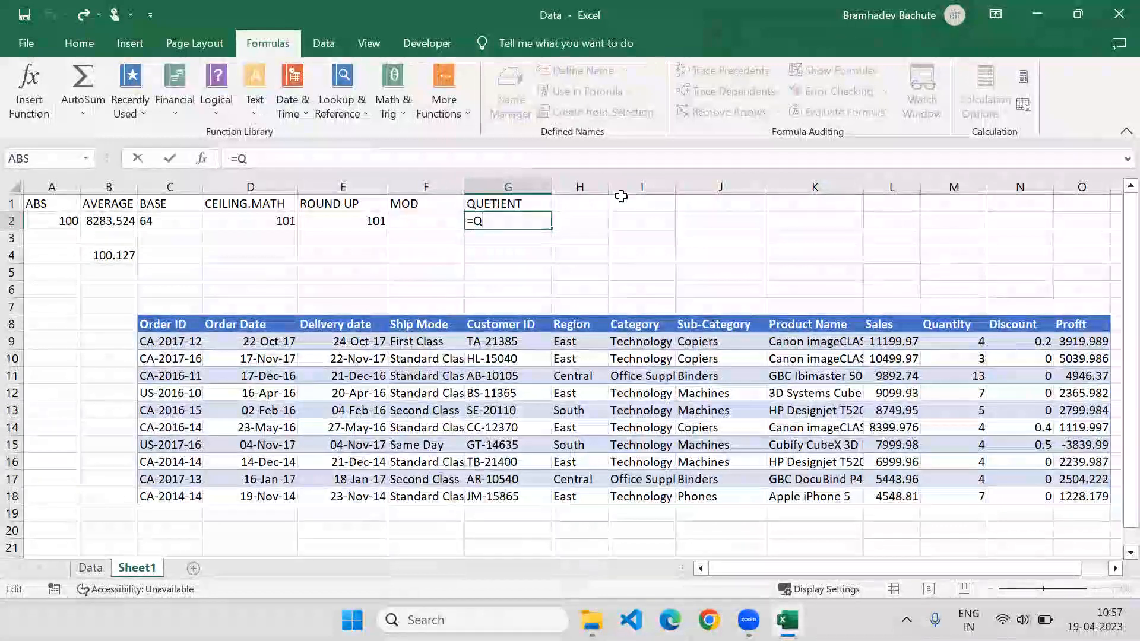
type("u")
key("Down")
key("Down")
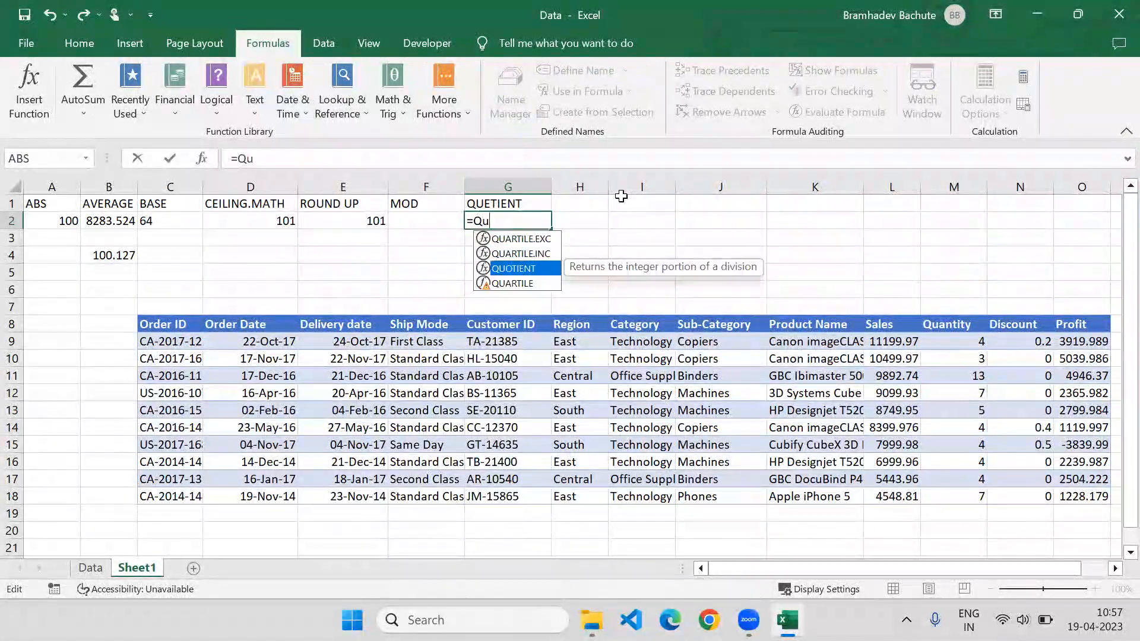
key("Tab")
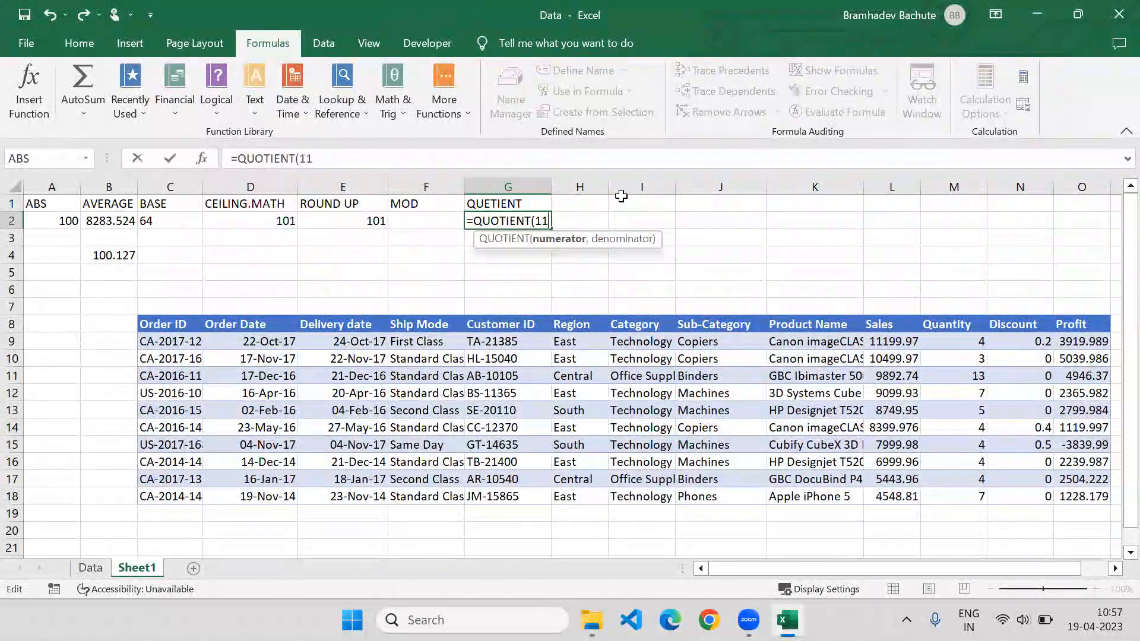
type("11,")
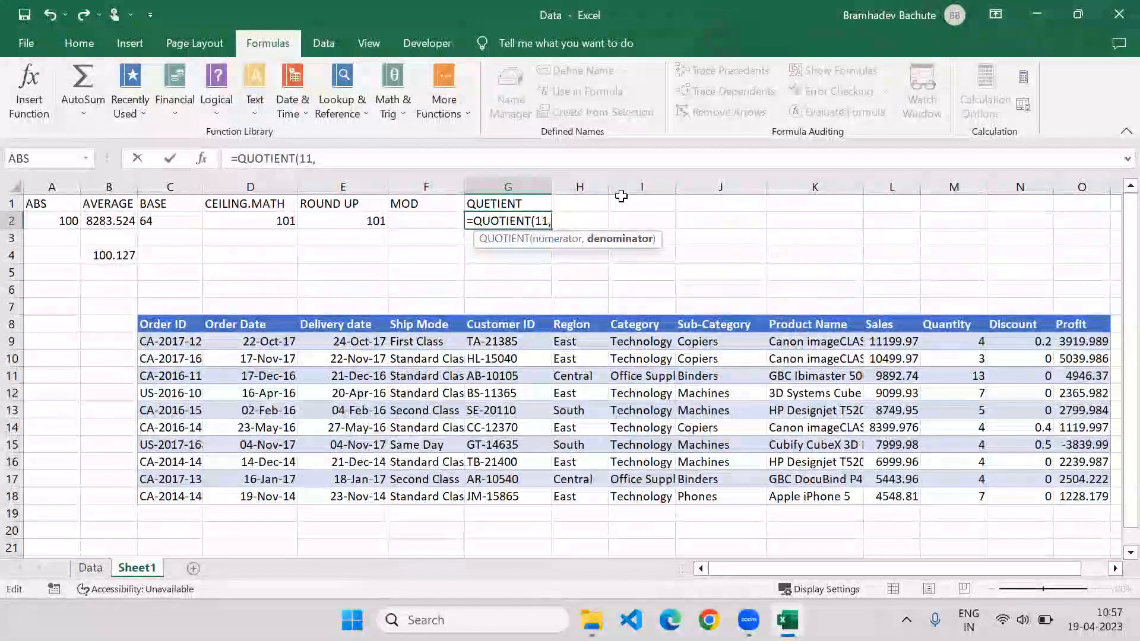
type("5")
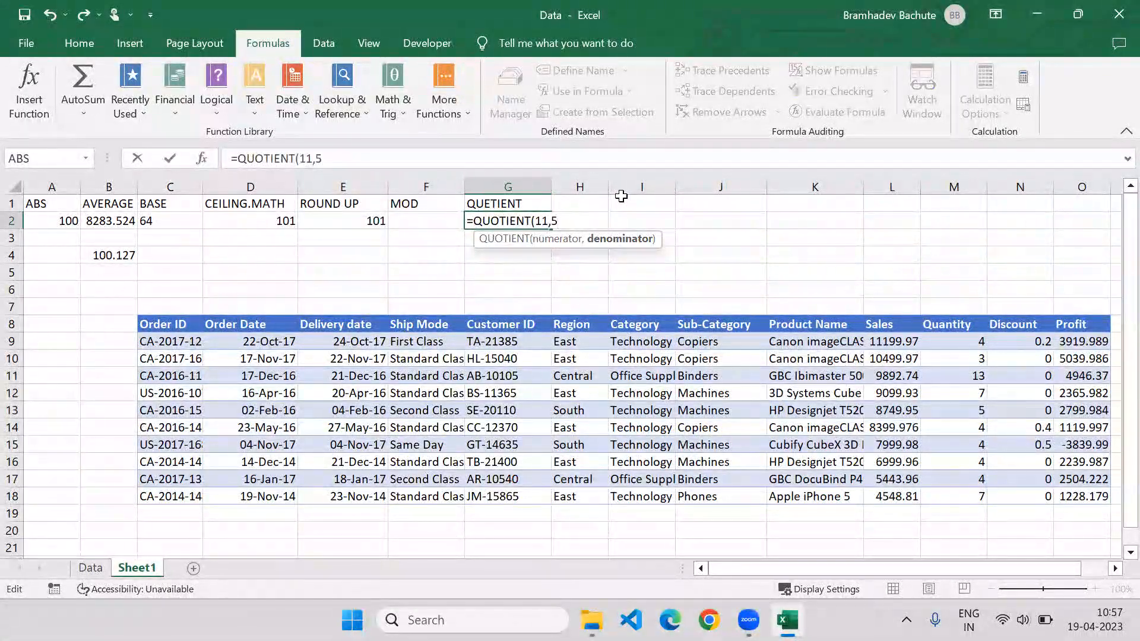
type(")")
key("ctrl+Return")
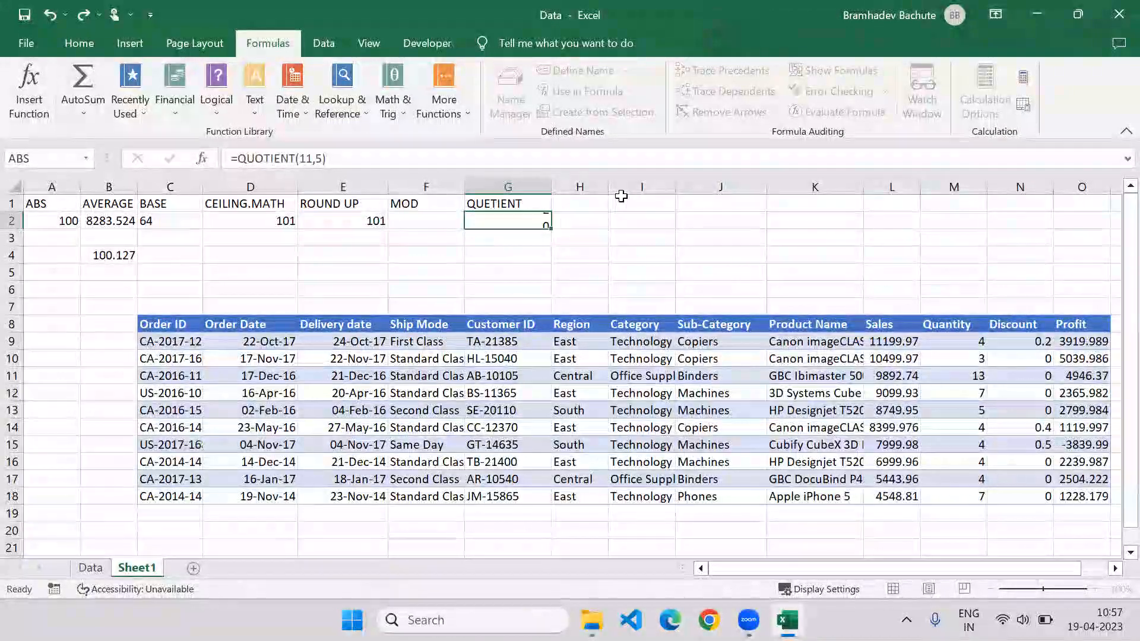
key("Return")
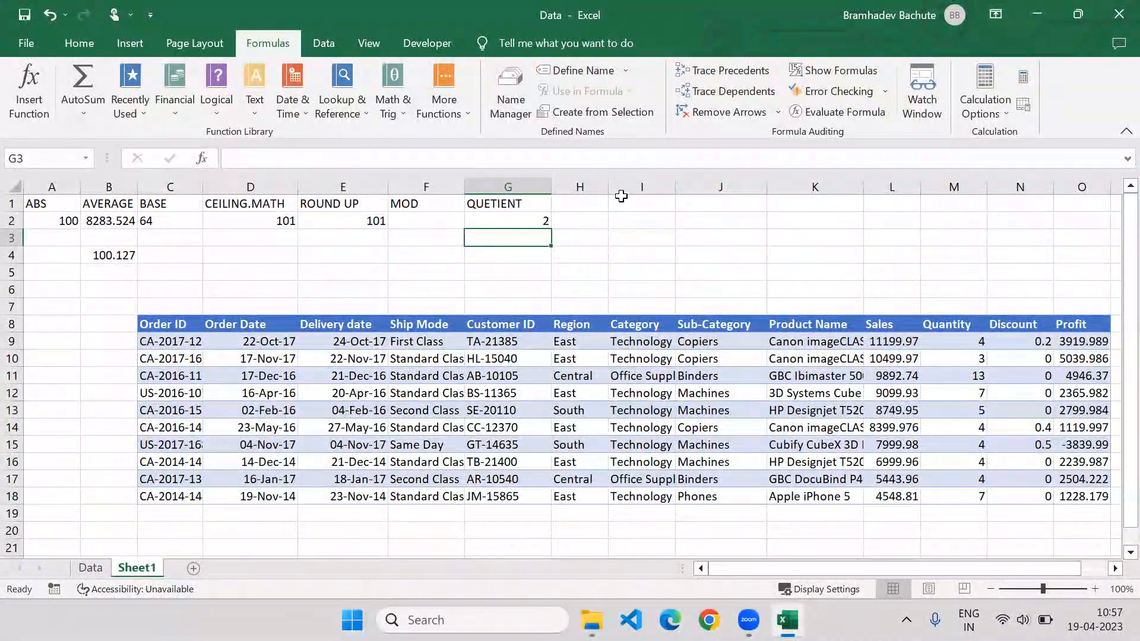
Enter the formula =MOD(11,5) in F2 to return the remainder of the division
key("Up")
key("Left")
type("=")
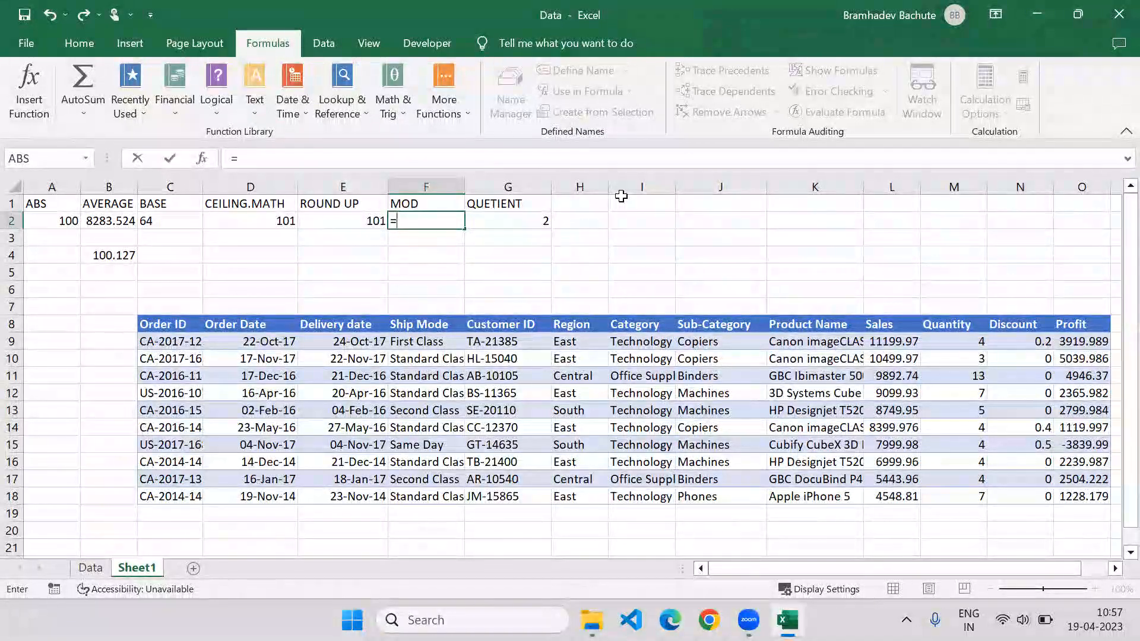
type("MOD")
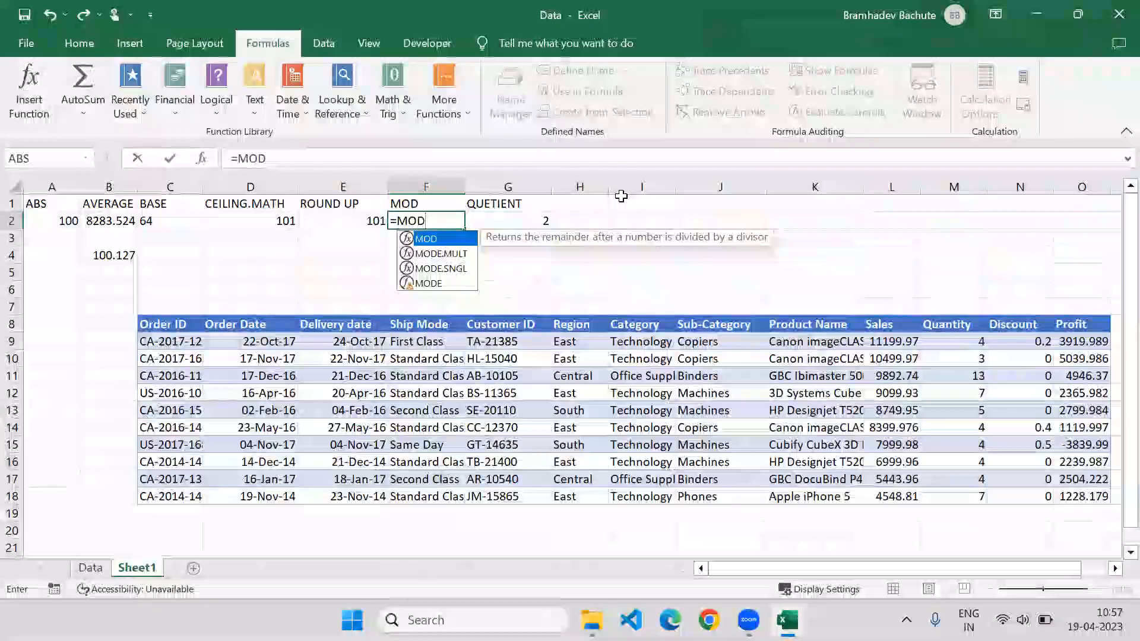
type("(11")
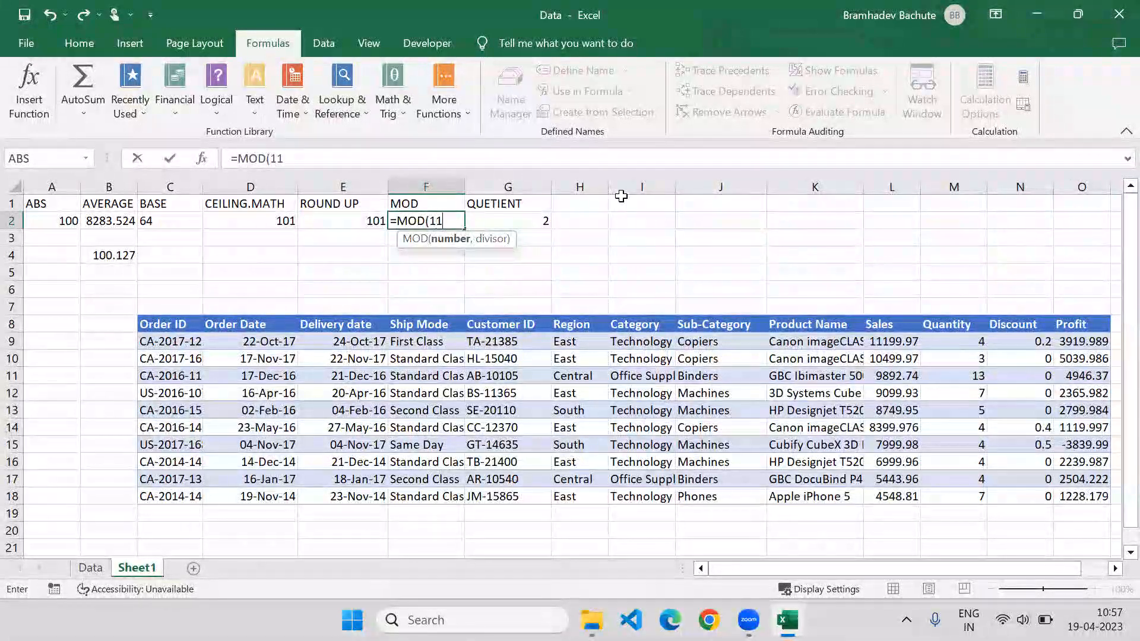
type(",5)")
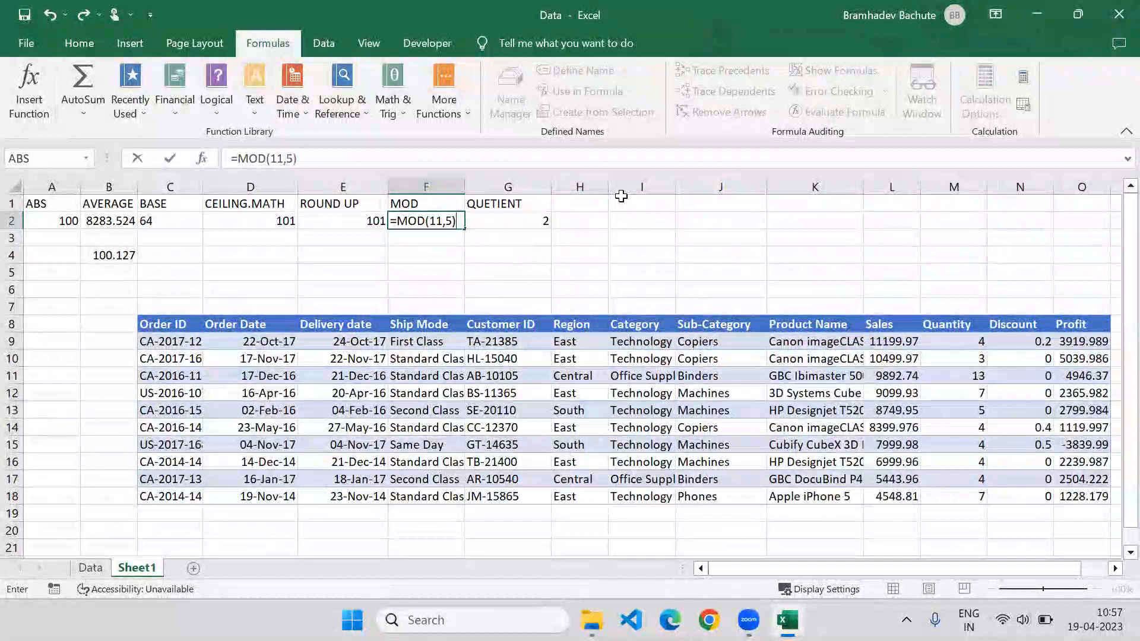
key("Return")
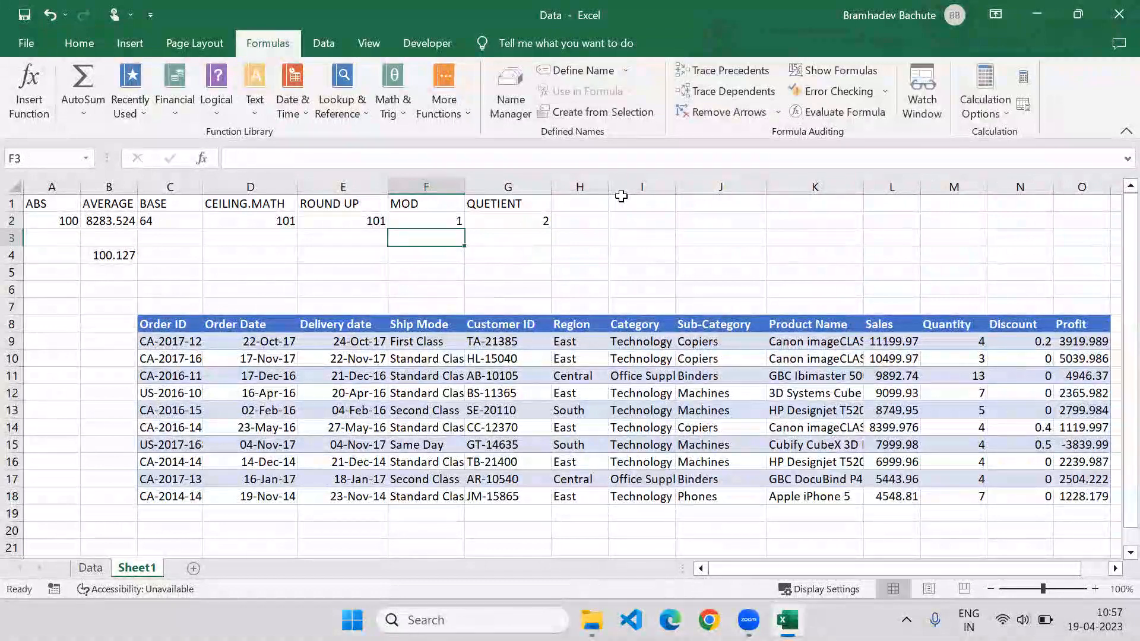
Browse the math and trigonometry functions for the factorial function and enter the heading FACTORIAL in H1
key("Up")
key("Right")
key("Up")
key("Right")
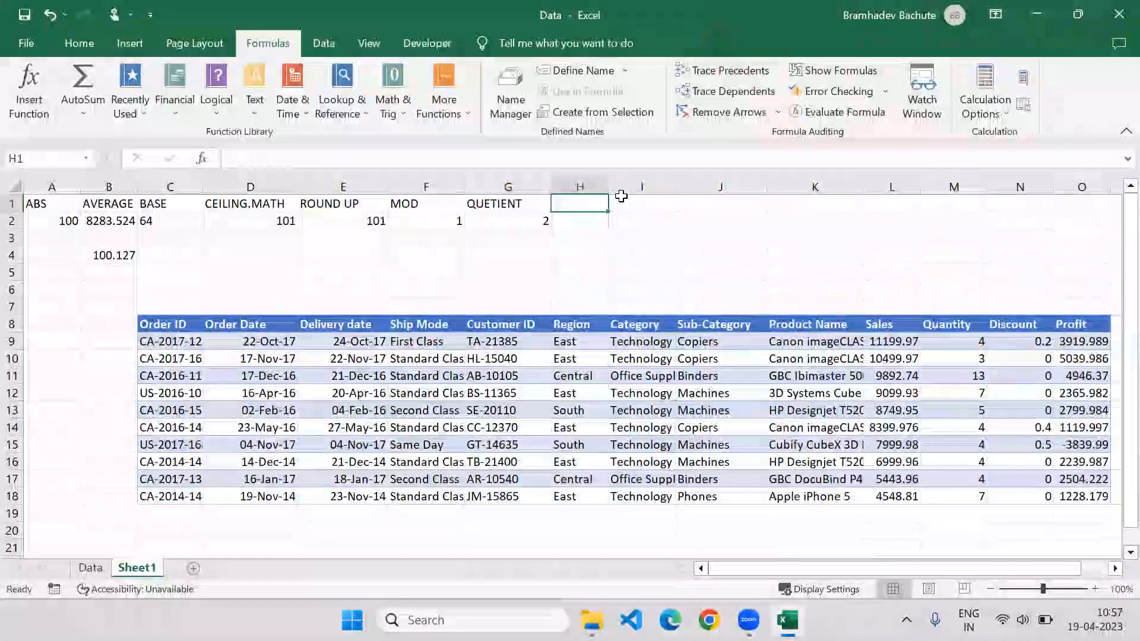
left_click(404, 104)
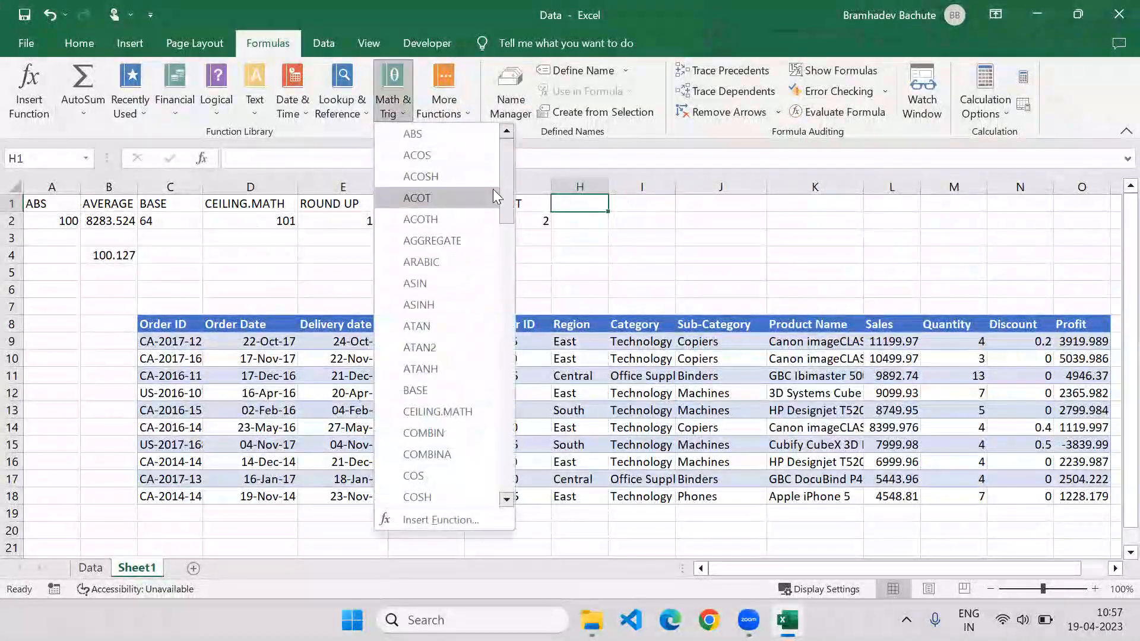
left_click_drag(508, 176, 509, 270)
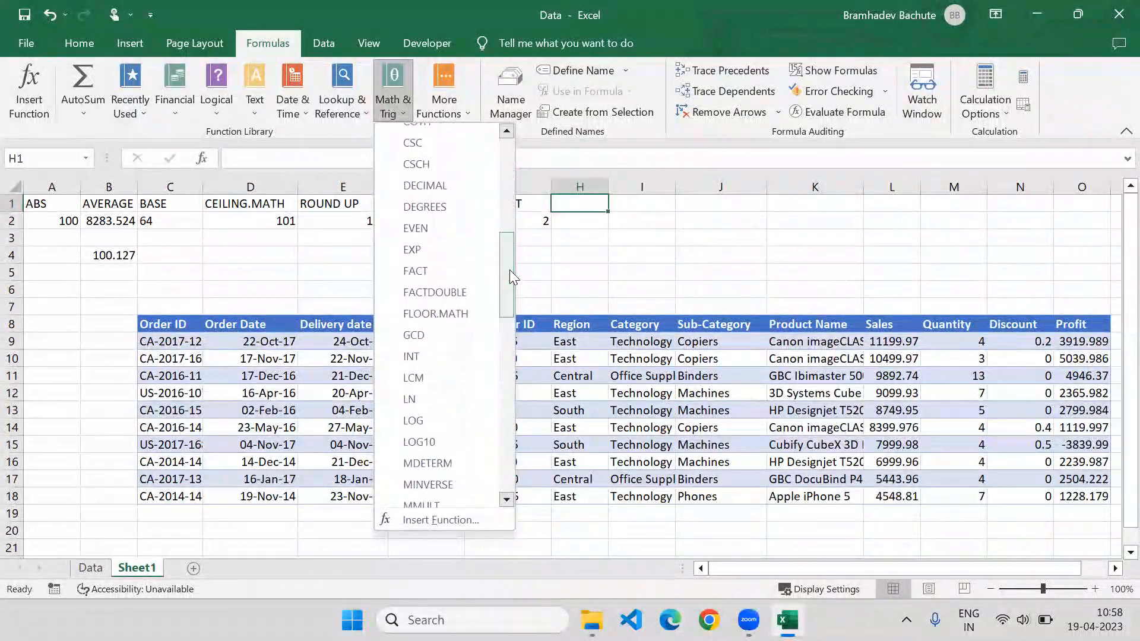
left_click(579, 201)
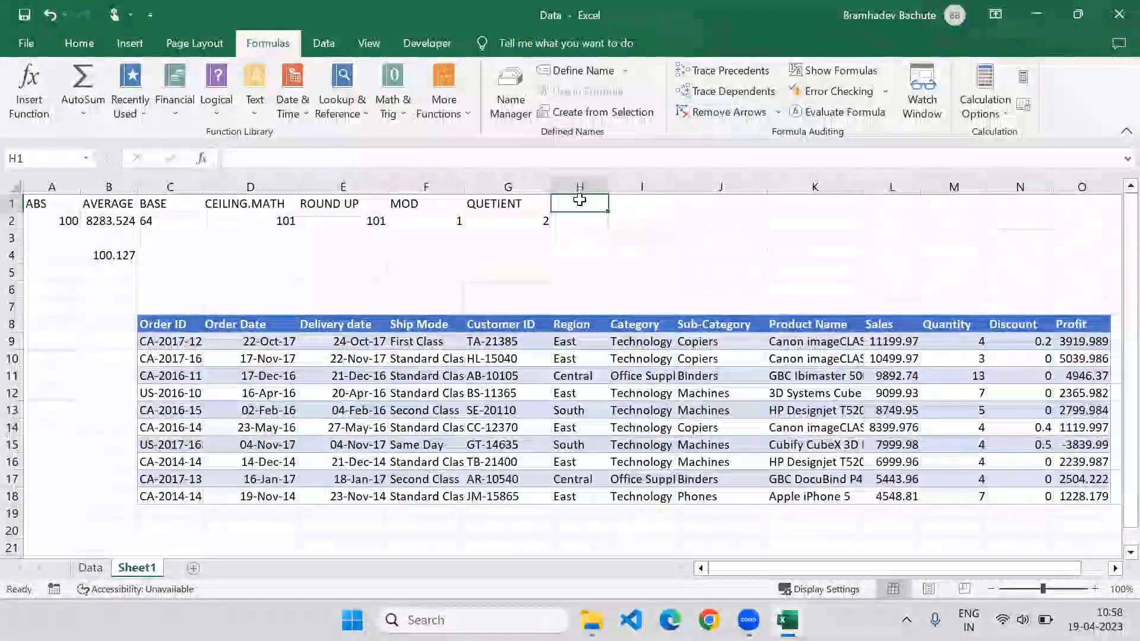
type("FACT")
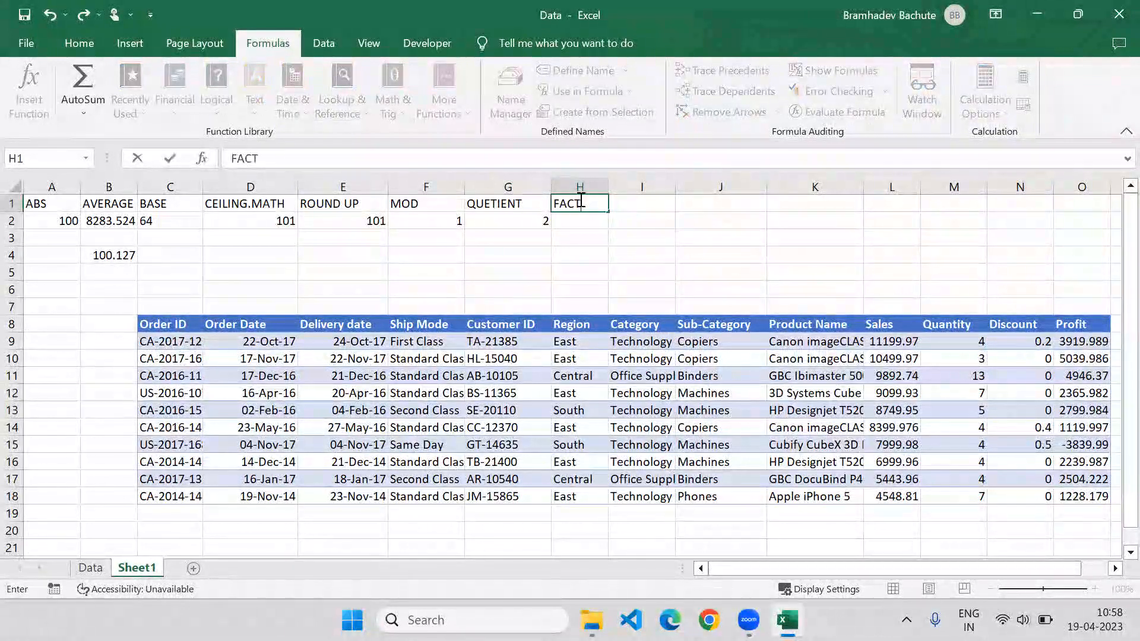
type("ORIAL")
key("Return")
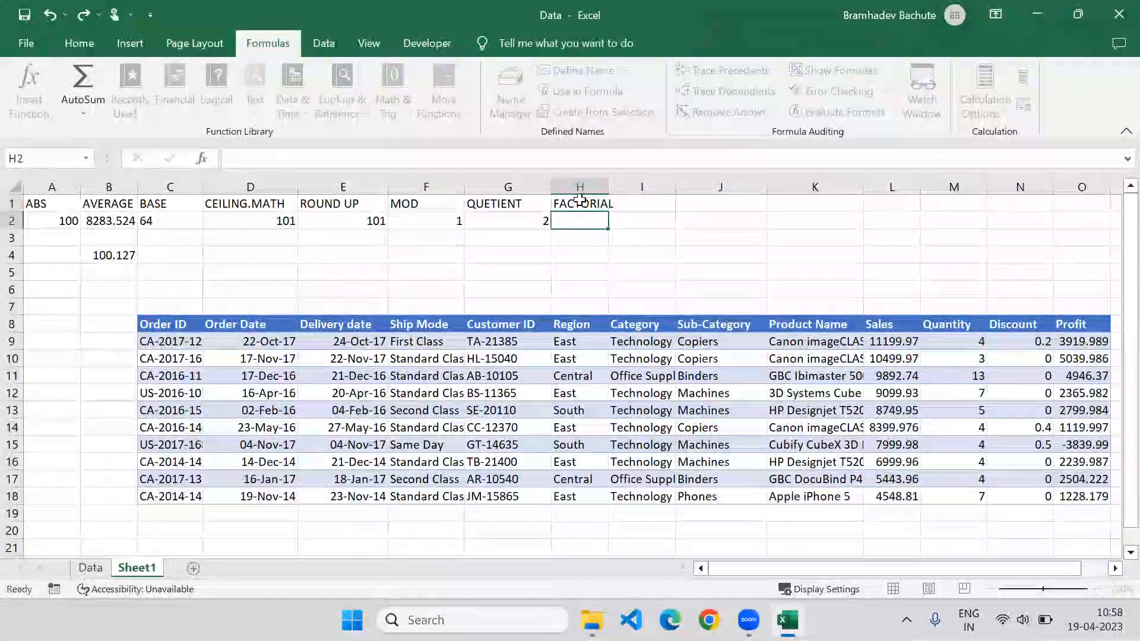
Correct the spelling of the heading in G1 to QUOTIENT
left_click(486, 221)
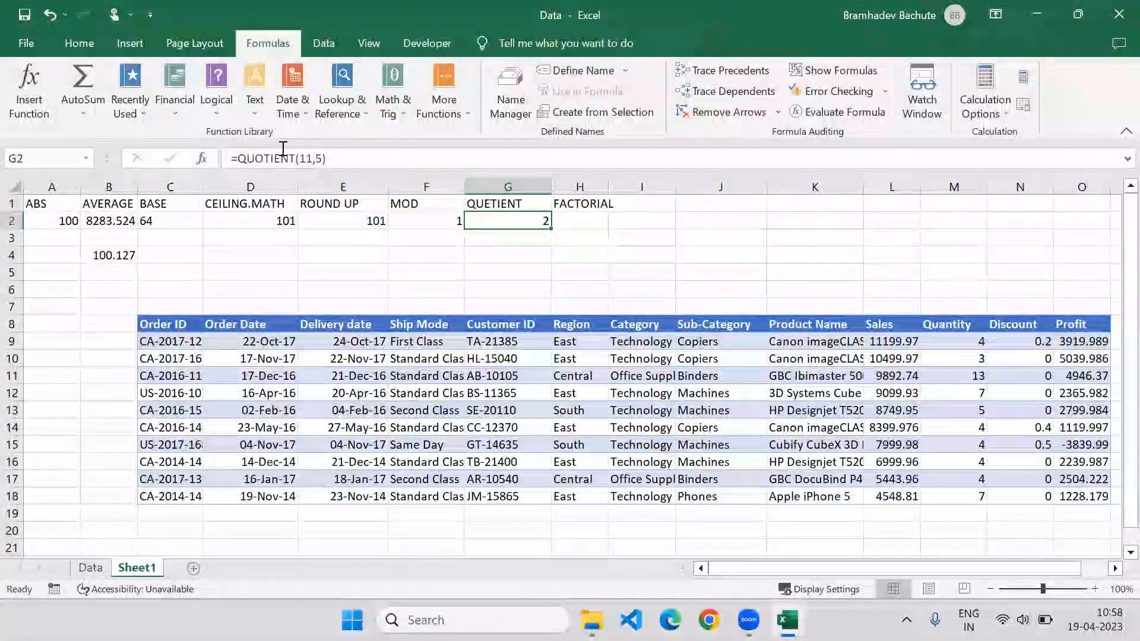
left_click(482, 199)
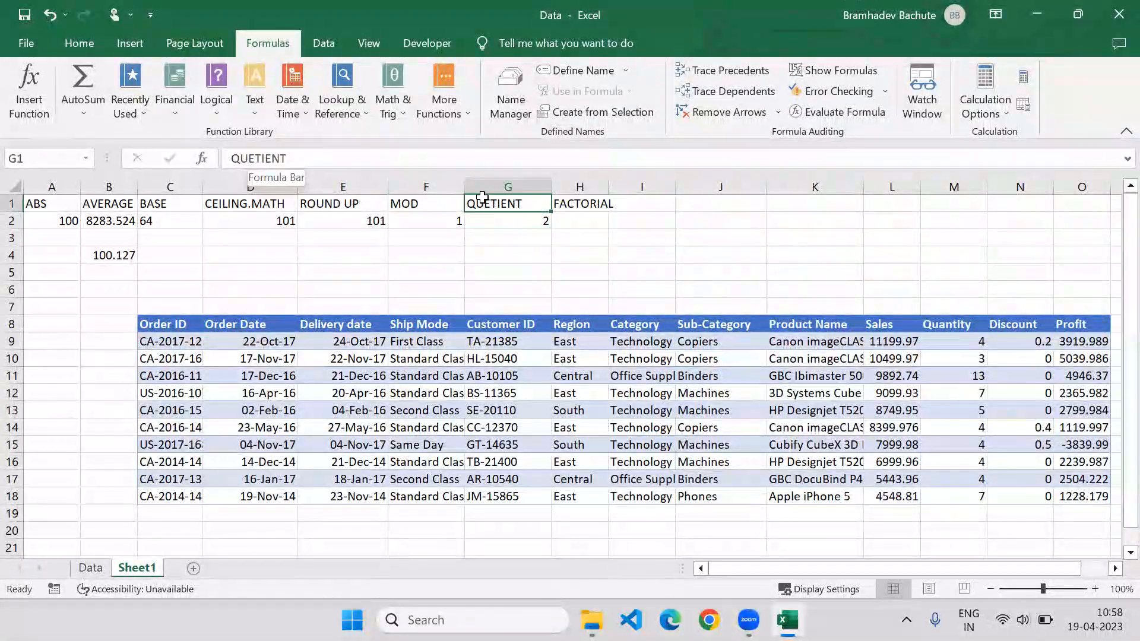
left_click(254, 158)
key("BackSpace")
type("O")
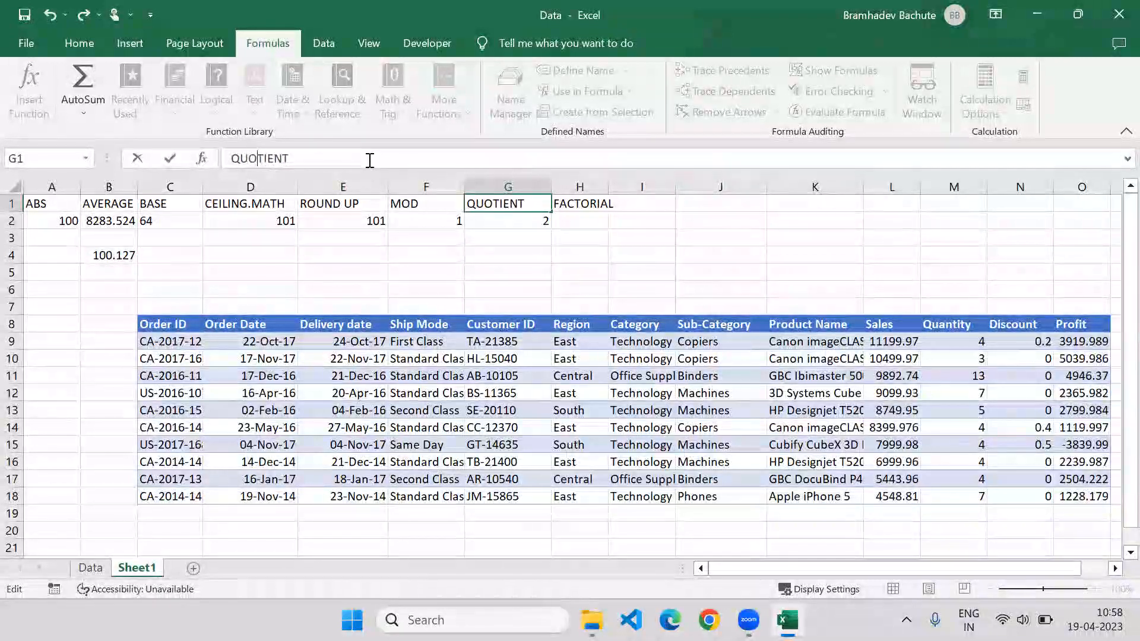
key("Return")
Enter the formula =FACT(5) in H2 to calculate the factorial of 5
left_click(576, 216)
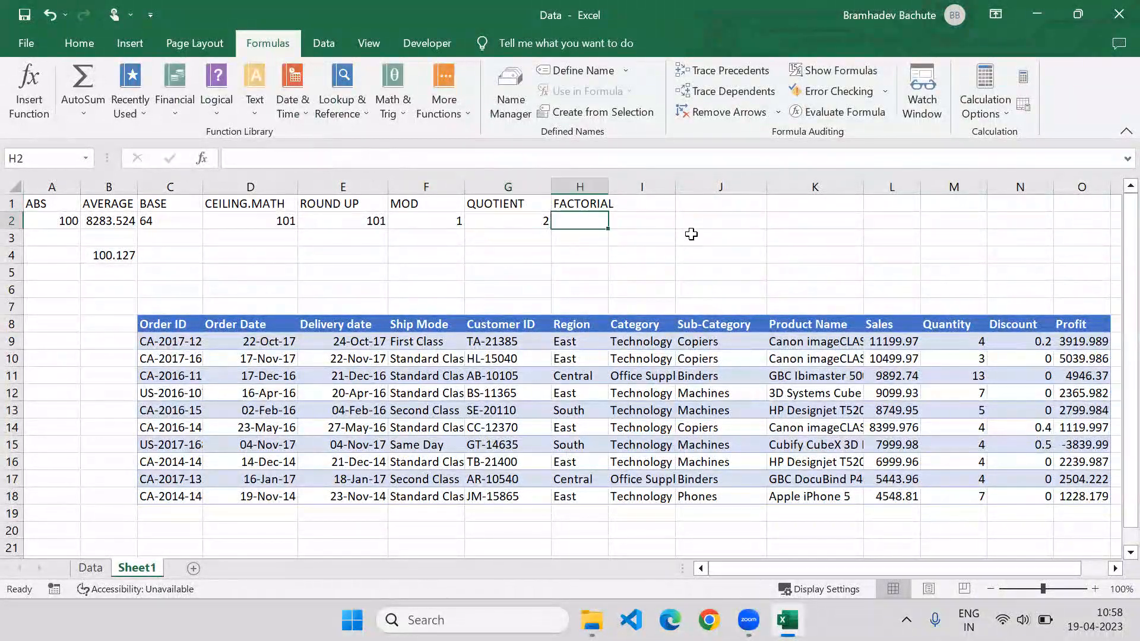
type("=")
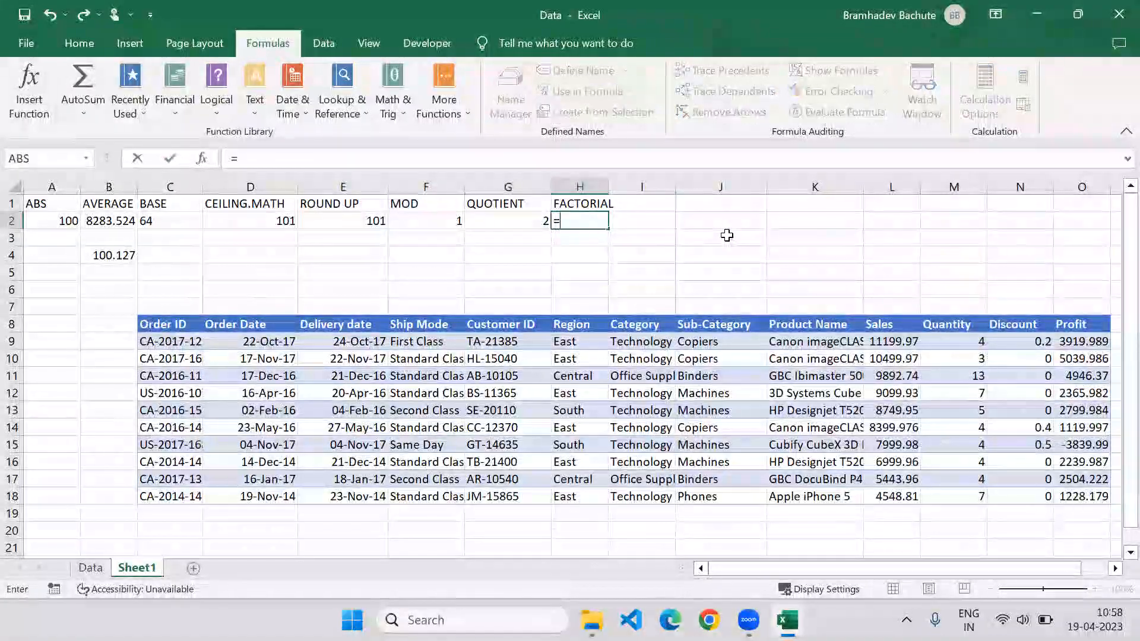
type("Fa")
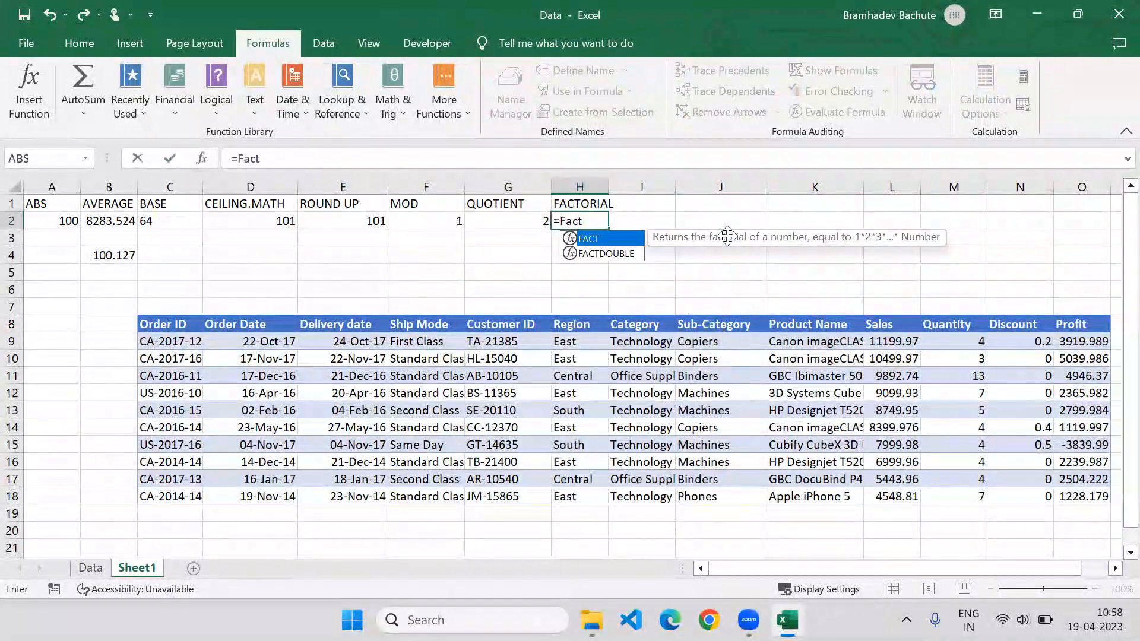
type("ct")
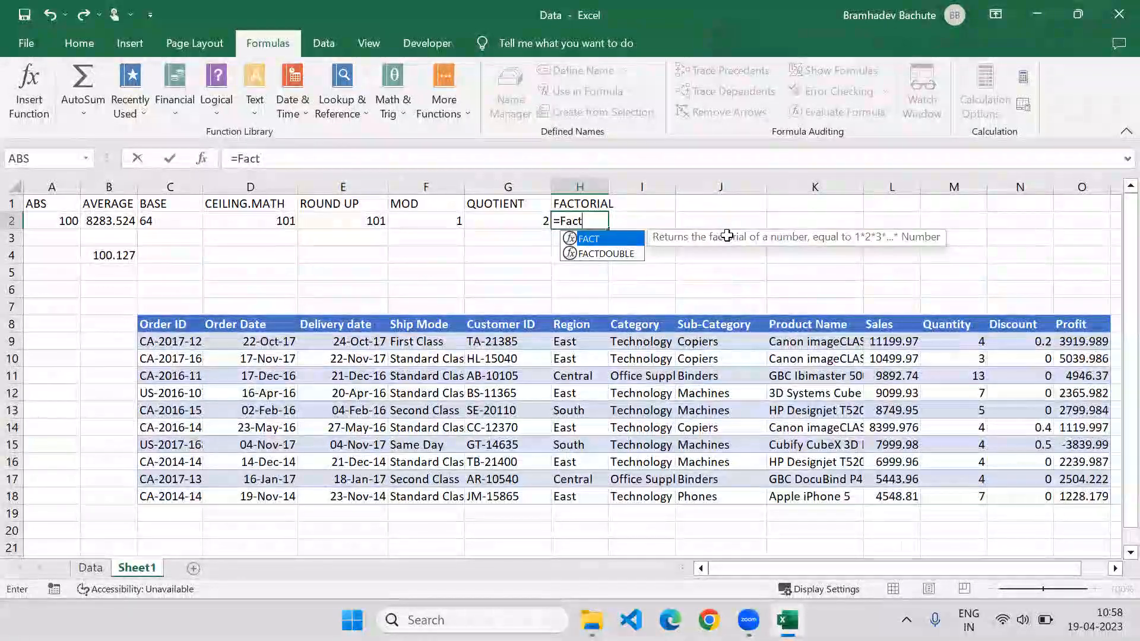
key("Tab")
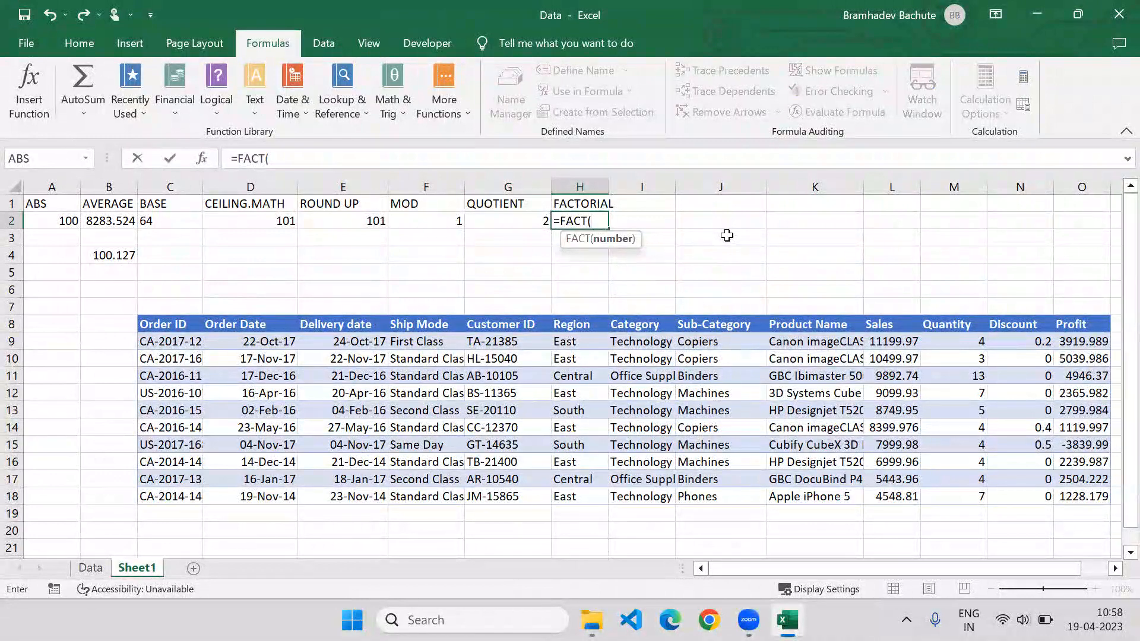
type("5)")
key("Return")
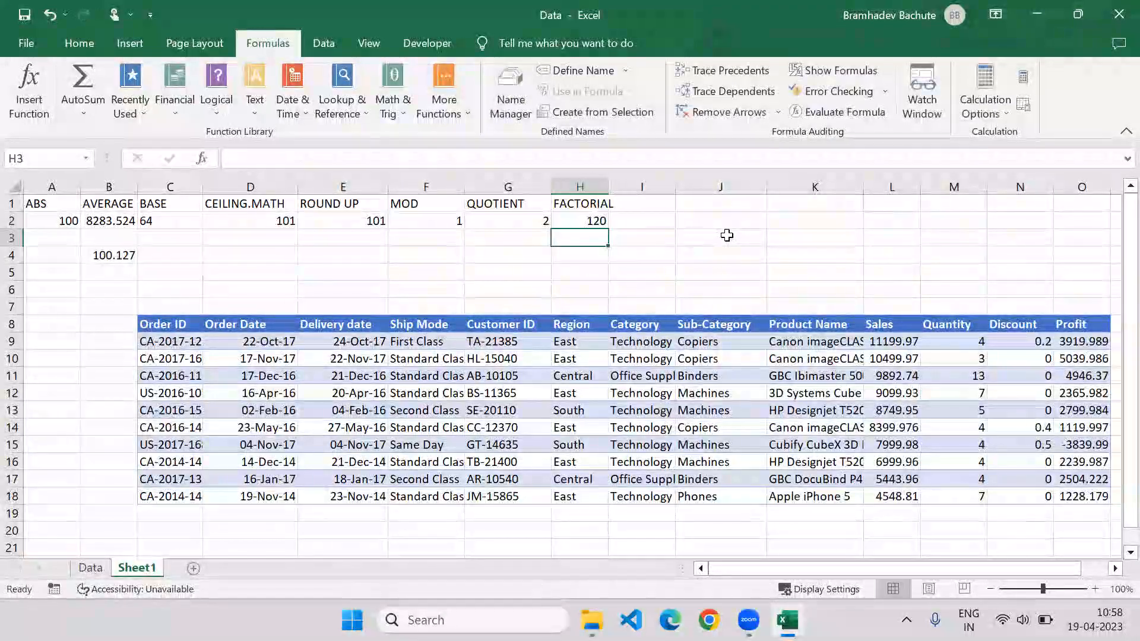
key("Up")
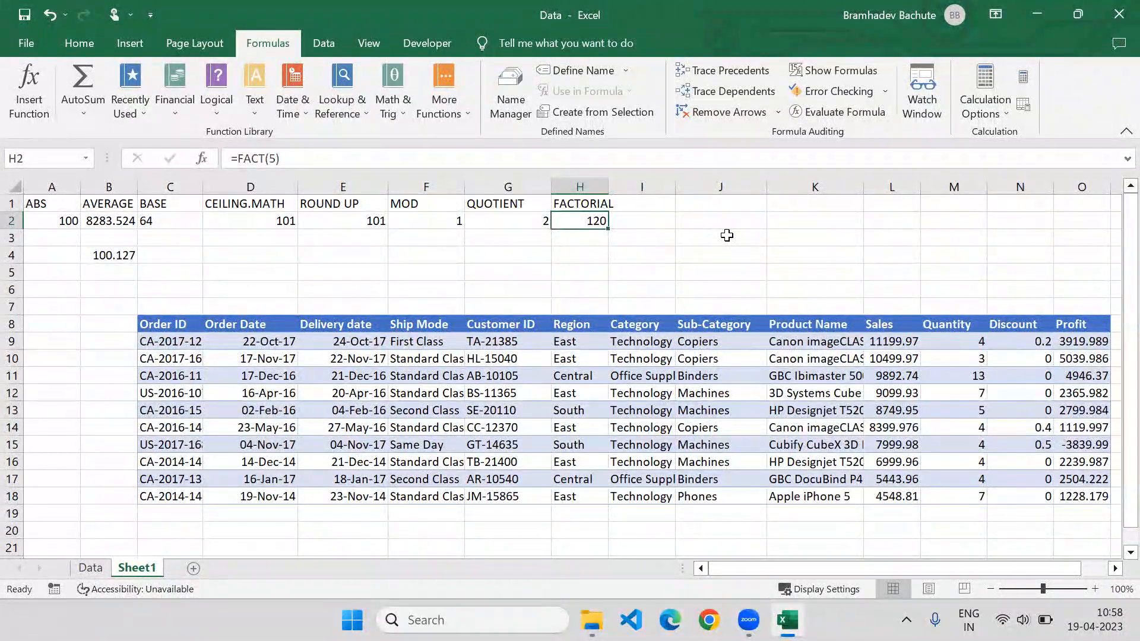
Enter the numbers 5, 4, 3, 2 and 1 across H4:L4 to illustrate the factorial, and clear them again
key("Down")
key("Down")
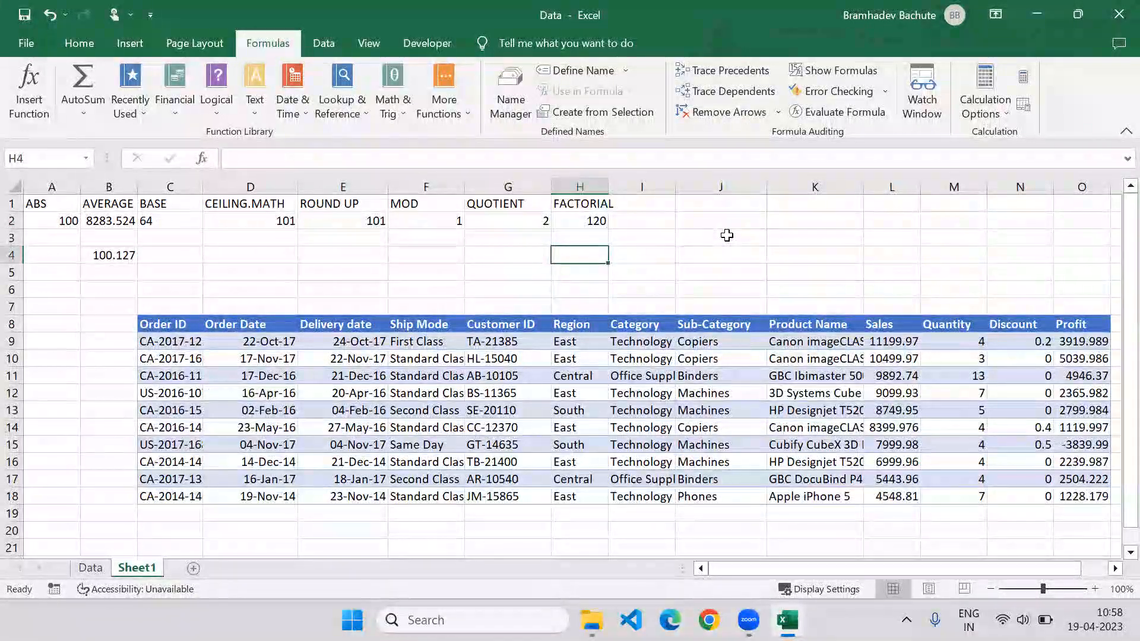
type("5")
key("ctrl+Return")
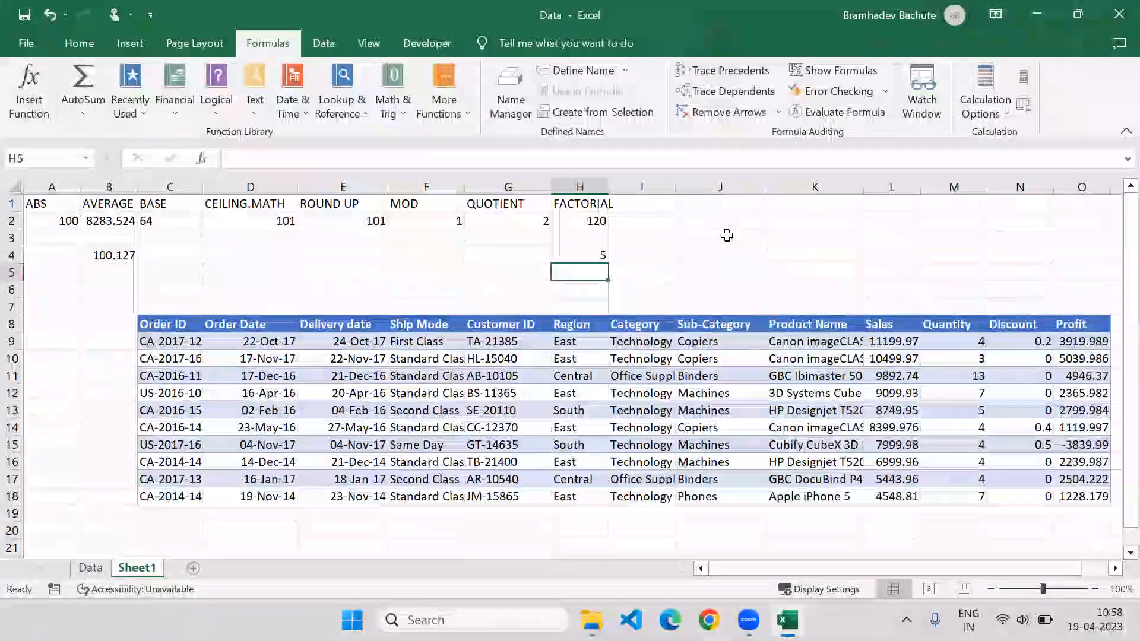
key("Right")
type("4")
key("Right")
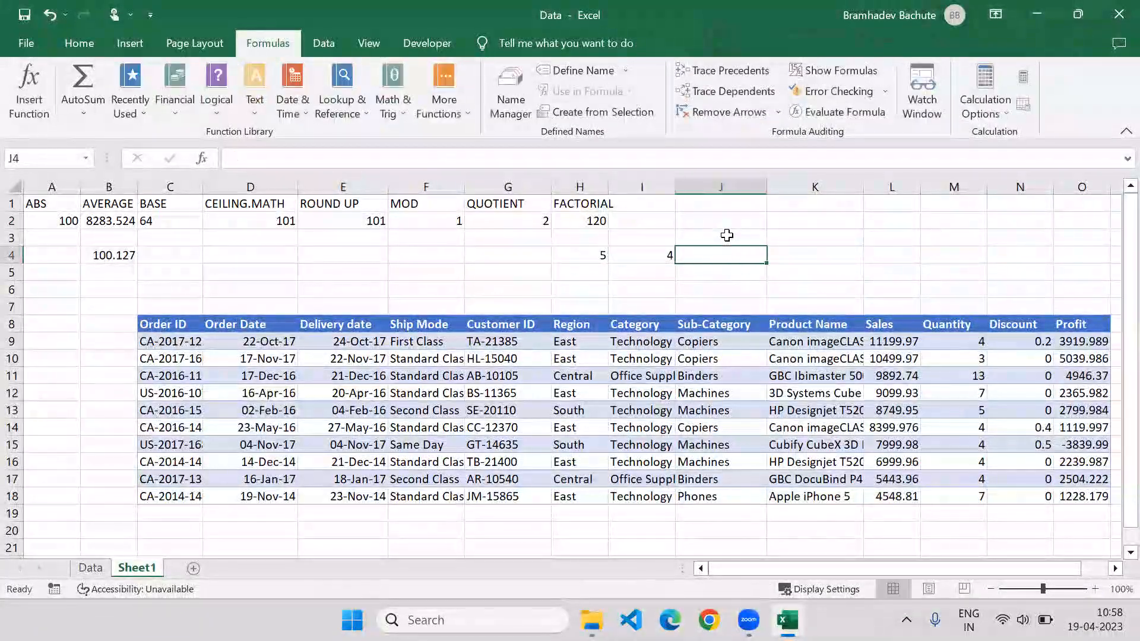
type("3")
key("Right")
type("2")
key("Right")
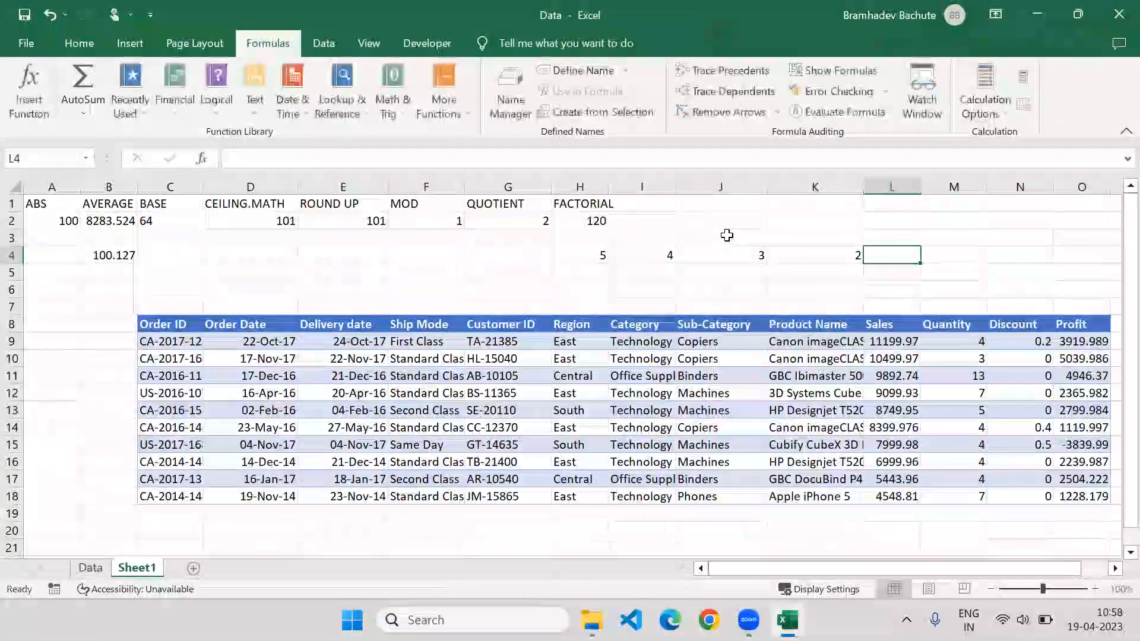
type("1")
key("Right")
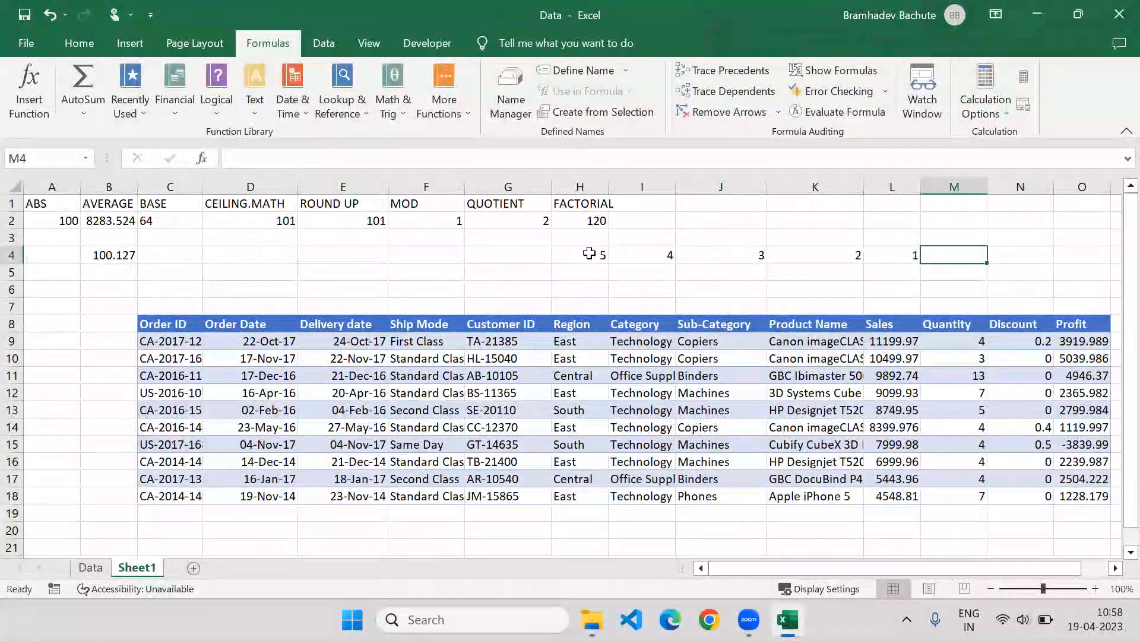
left_click_drag(589, 254, 891, 252)
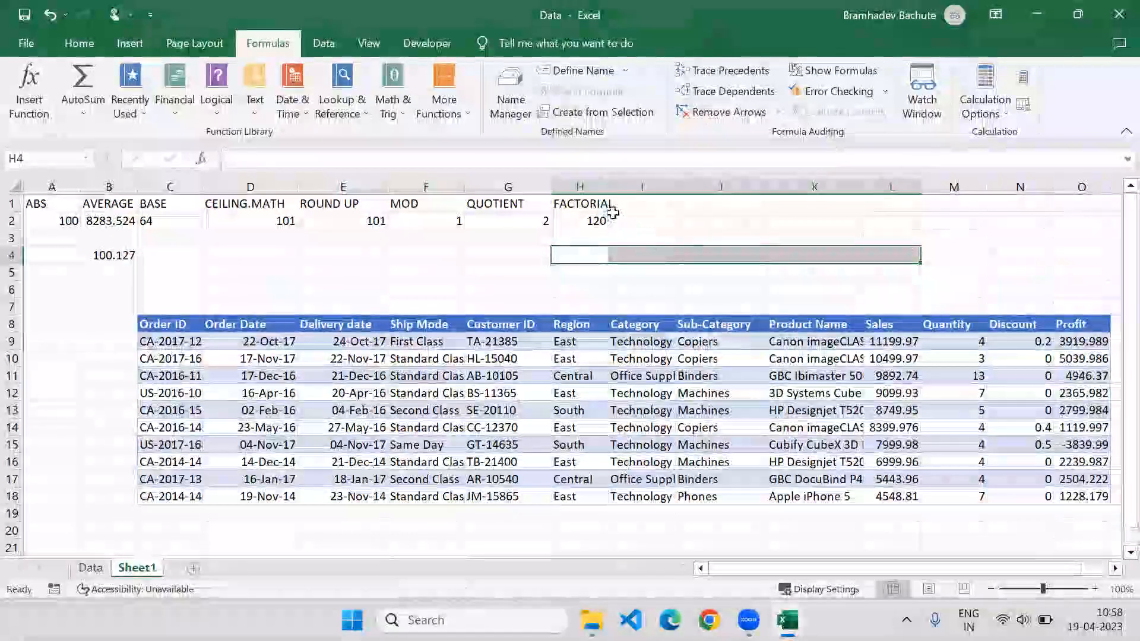
Fit column H to its heading and enter the sample values 2, 3 and 4 in I4:I6
double_click(607, 182)
left_click(650, 203)
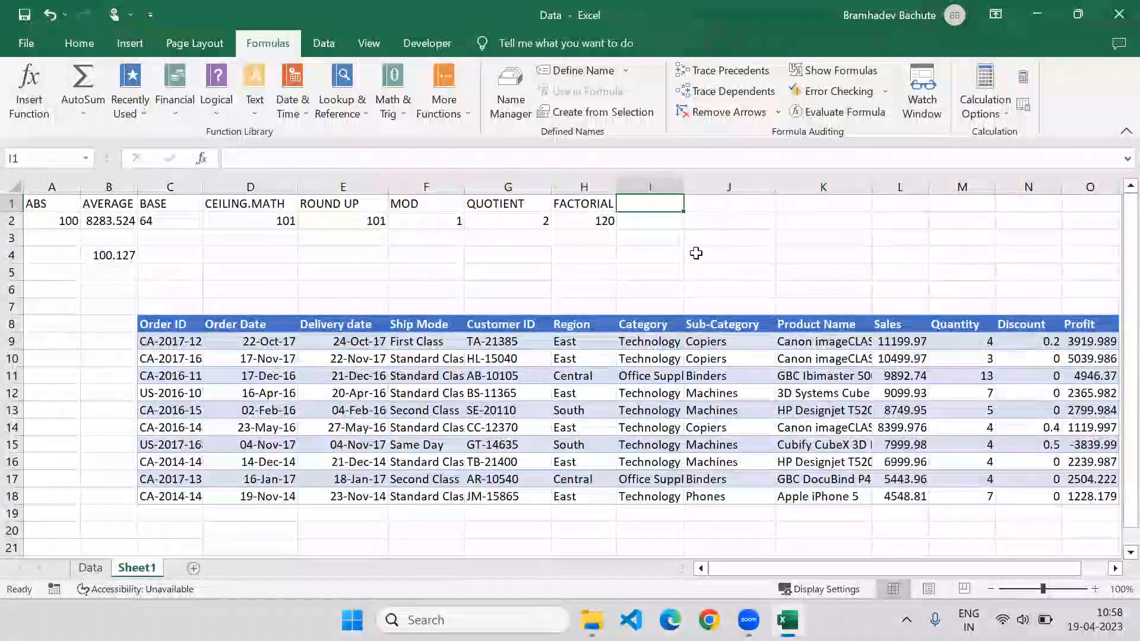
left_click(657, 254)
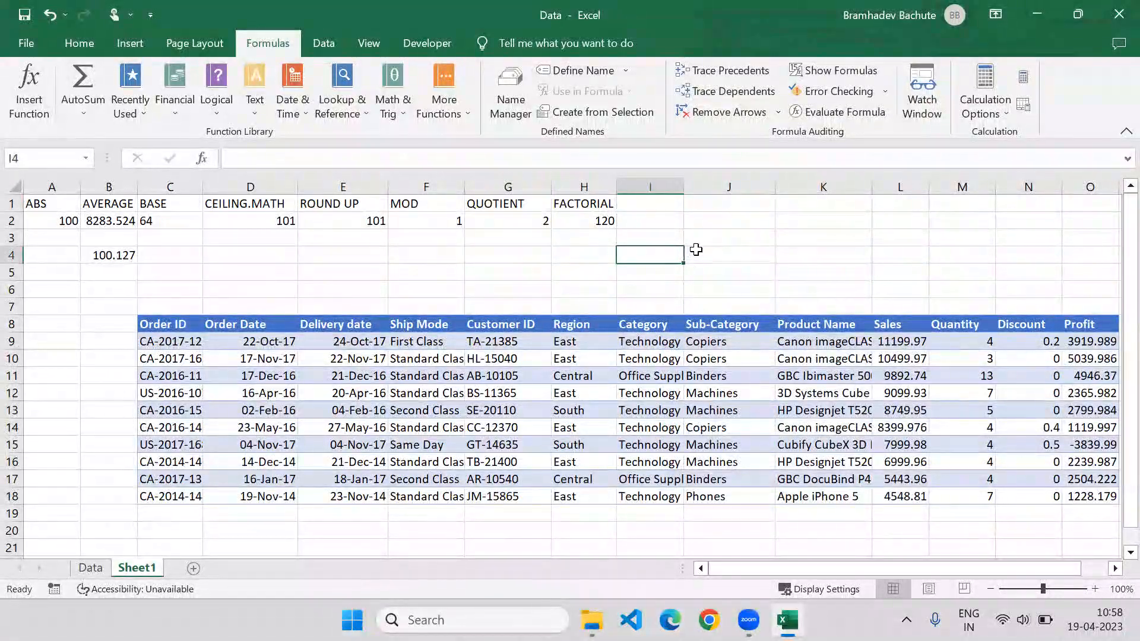
type("2")
key("Return")
type("3")
key("Return")
type("4")
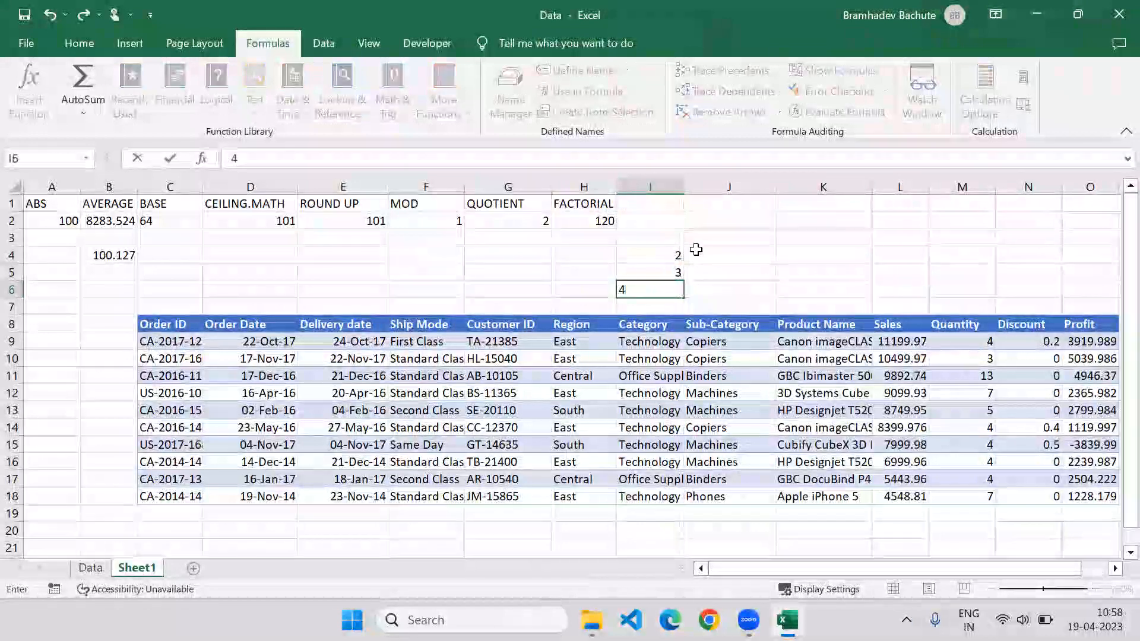
key("Return")
Enter the heading PRODUCT in I1 and the formula =PRODUCT(I4:I6) in I2 to multiply the sample values
left_click(666, 197)
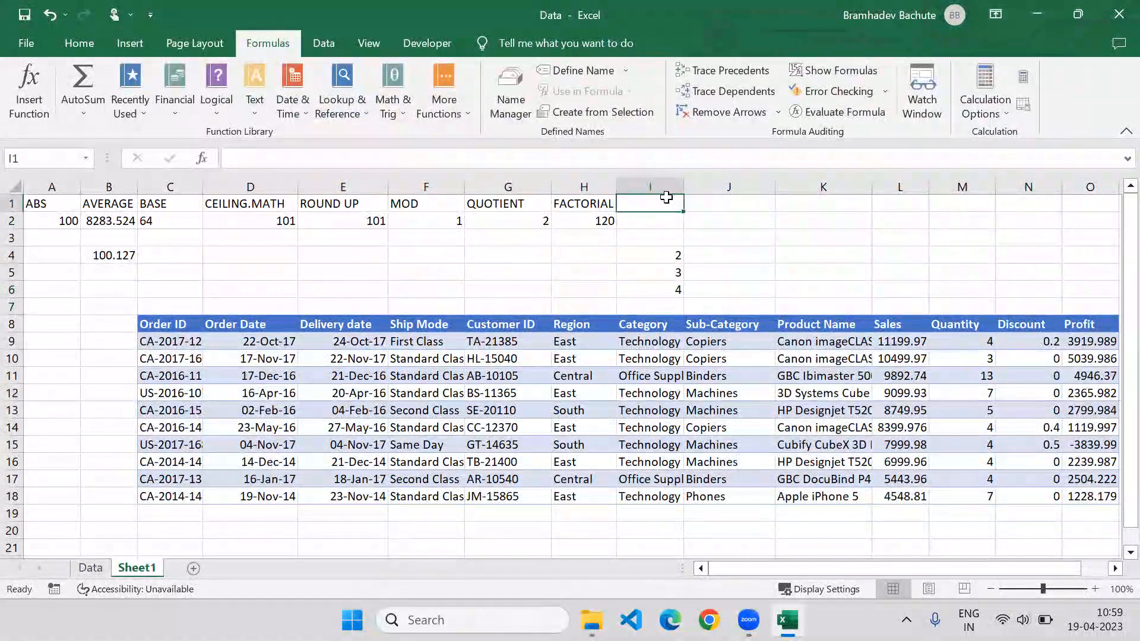
type("PRODUCT")
key("Return")
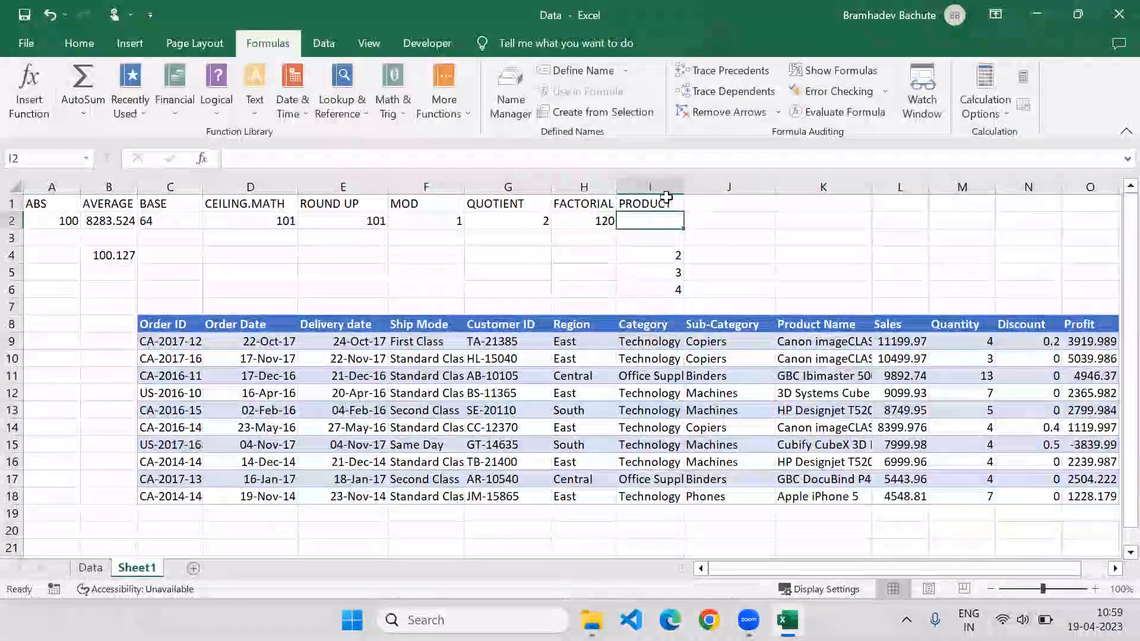
type("=PRO")
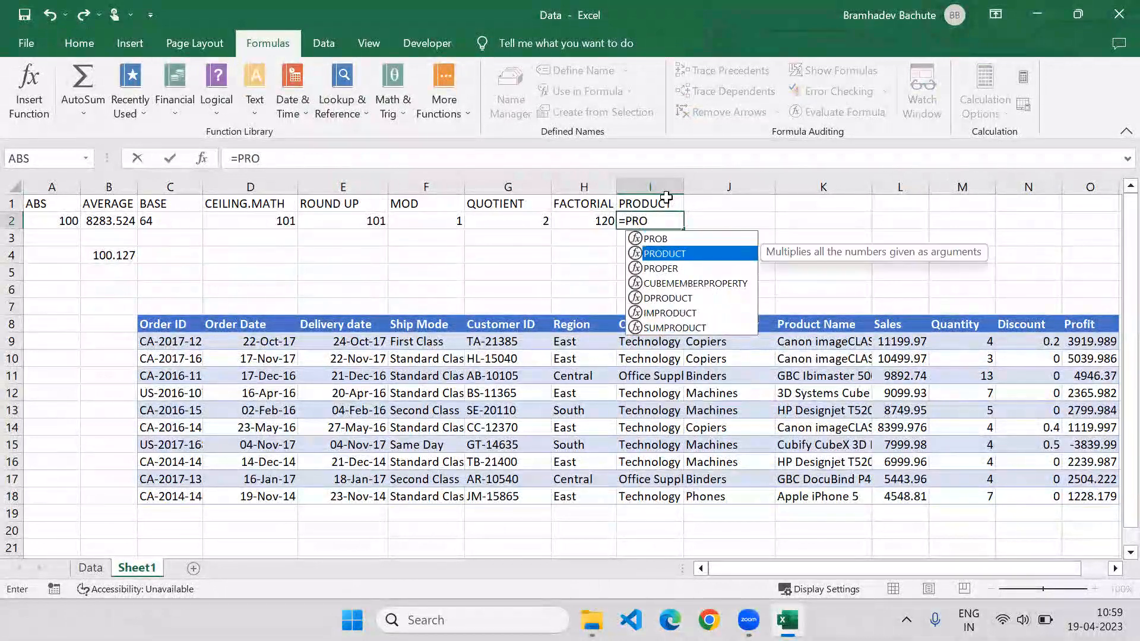
key("Tab")
left_click(650, 259)
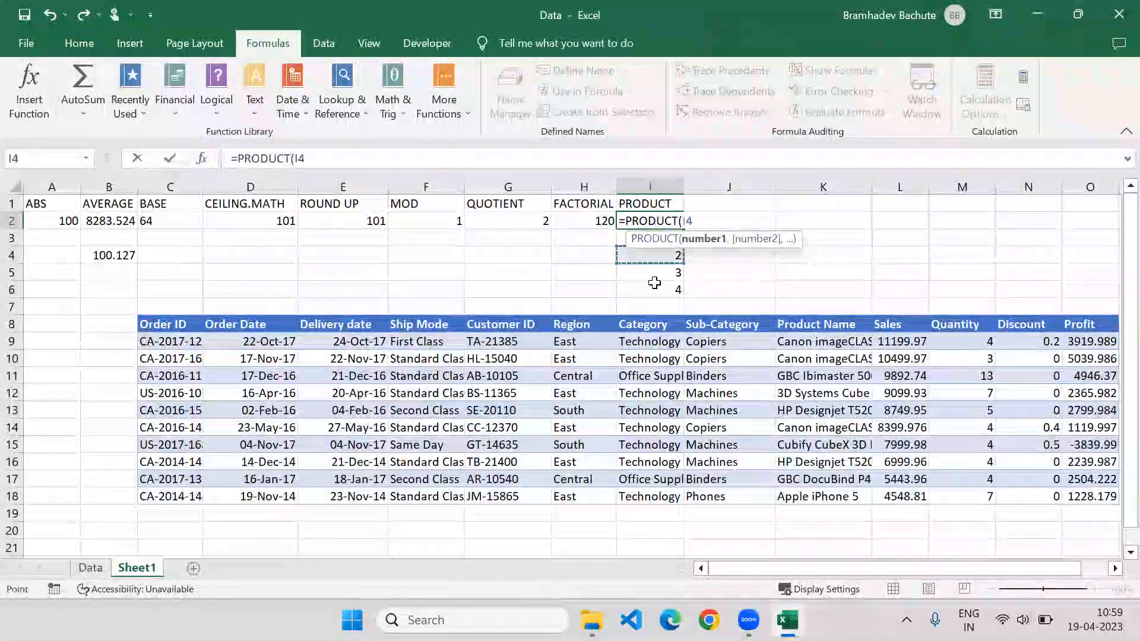
left_click_drag(655, 283, 656, 292)
key("Return")
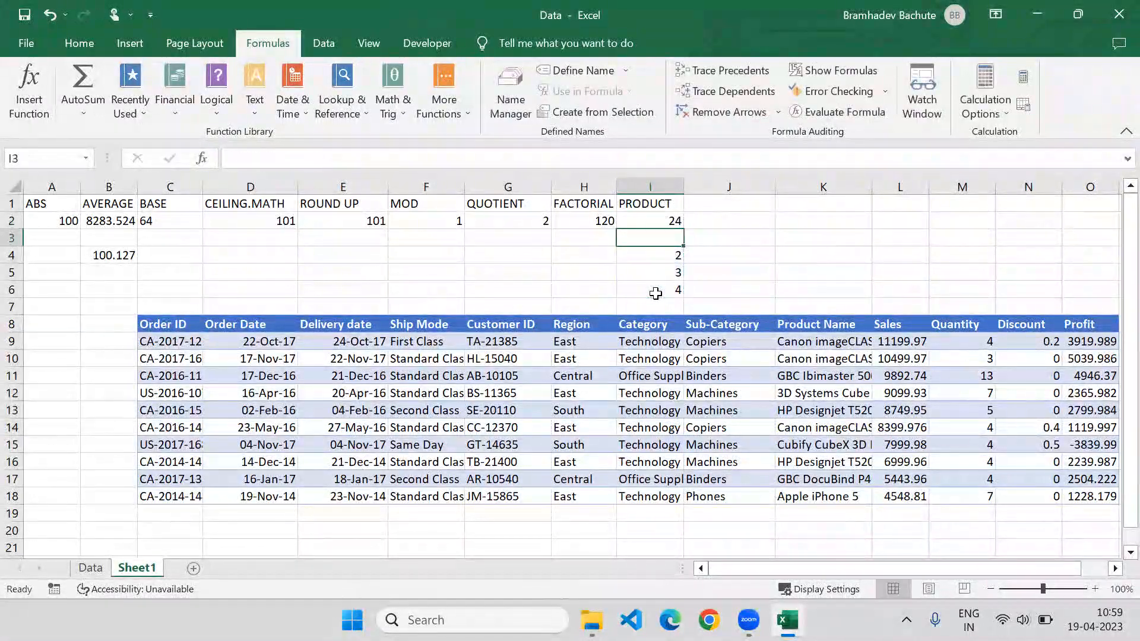
Browse the math and trigonometry functions from LOG through ROUNDDOWN for further functions to demonstrate
key("Up")
key("Up")
key("Right")
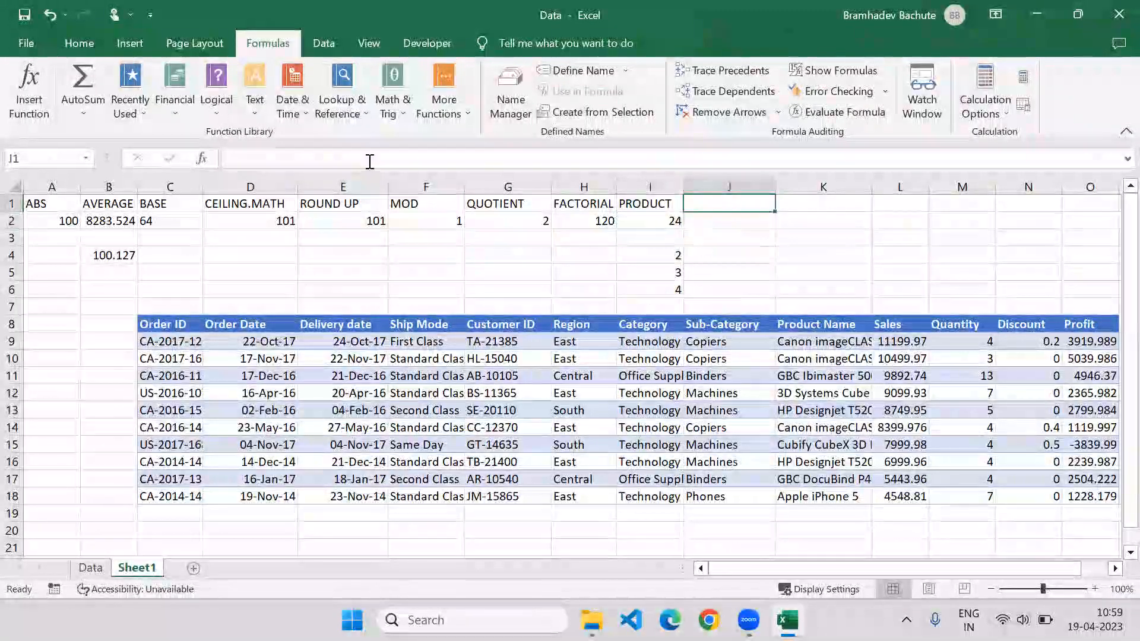
left_click(393, 89)
left_click_drag(508, 181, 511, 327)
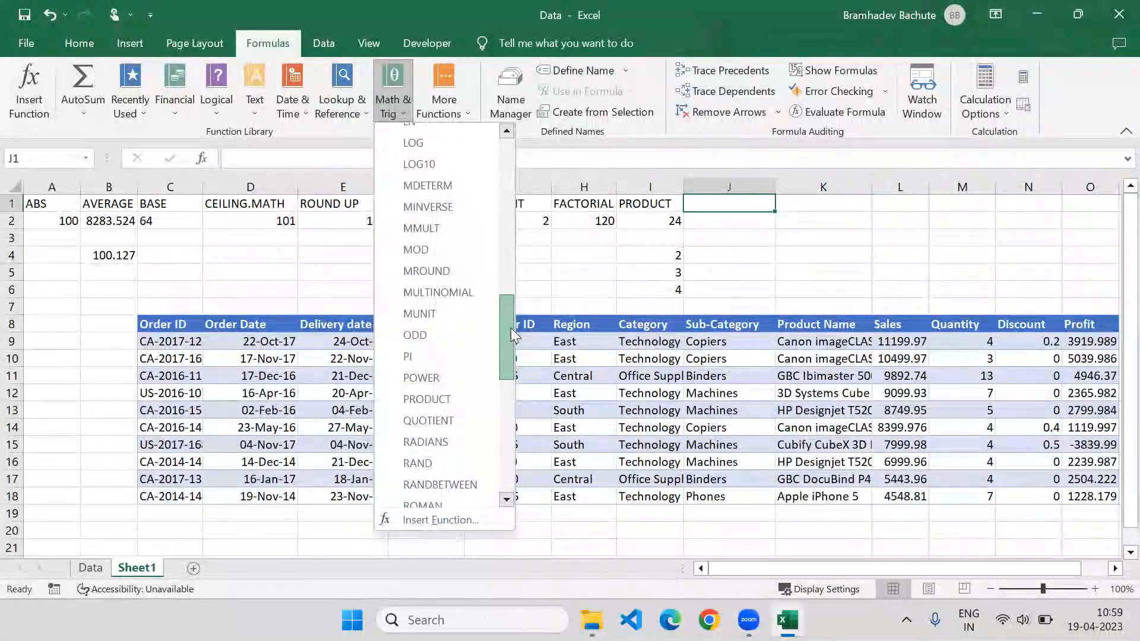
left_click_drag(511, 327, 511, 341)
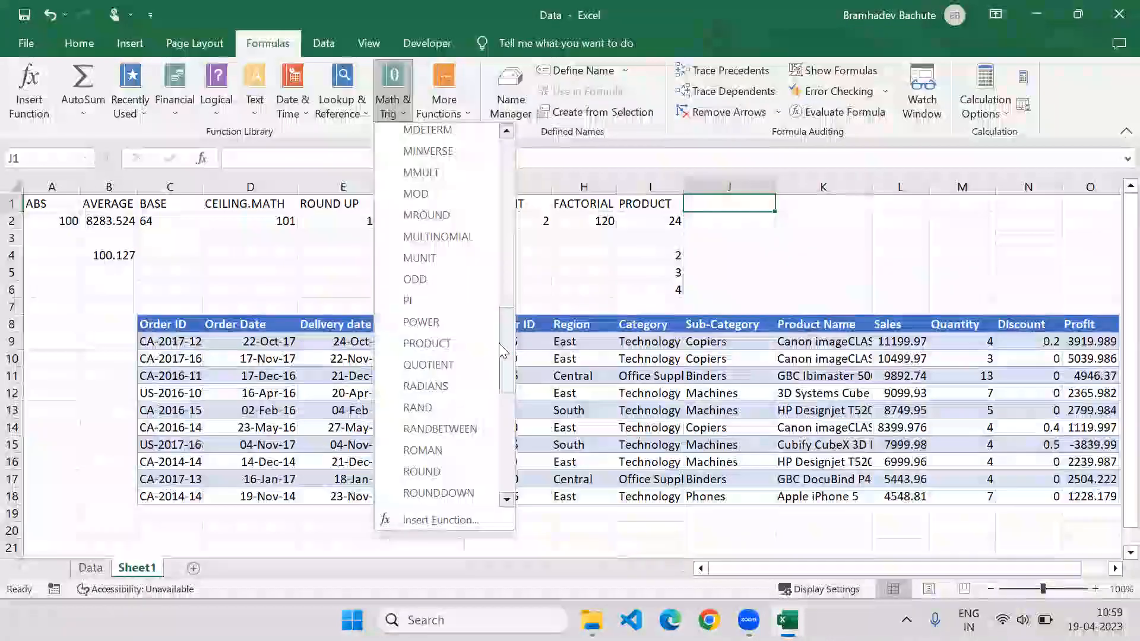
Enter the headings POWER, RAND and RANDBETWEEN in cells J1, K1 and L1
left_click(726, 209)
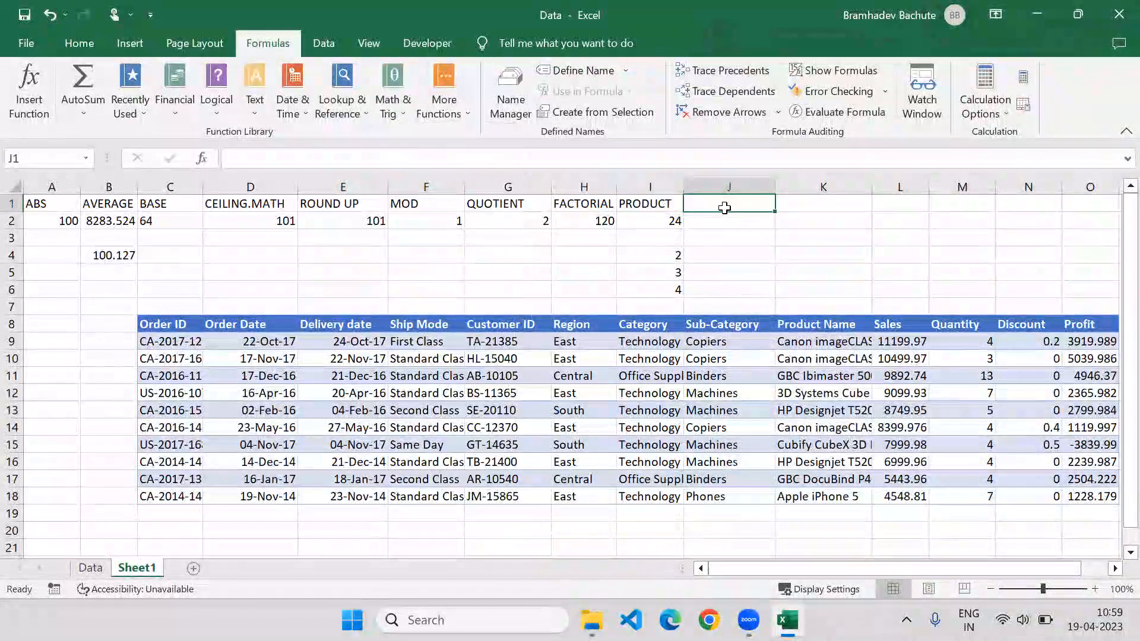
type("POWER")
key("Tab")
type("RAND")
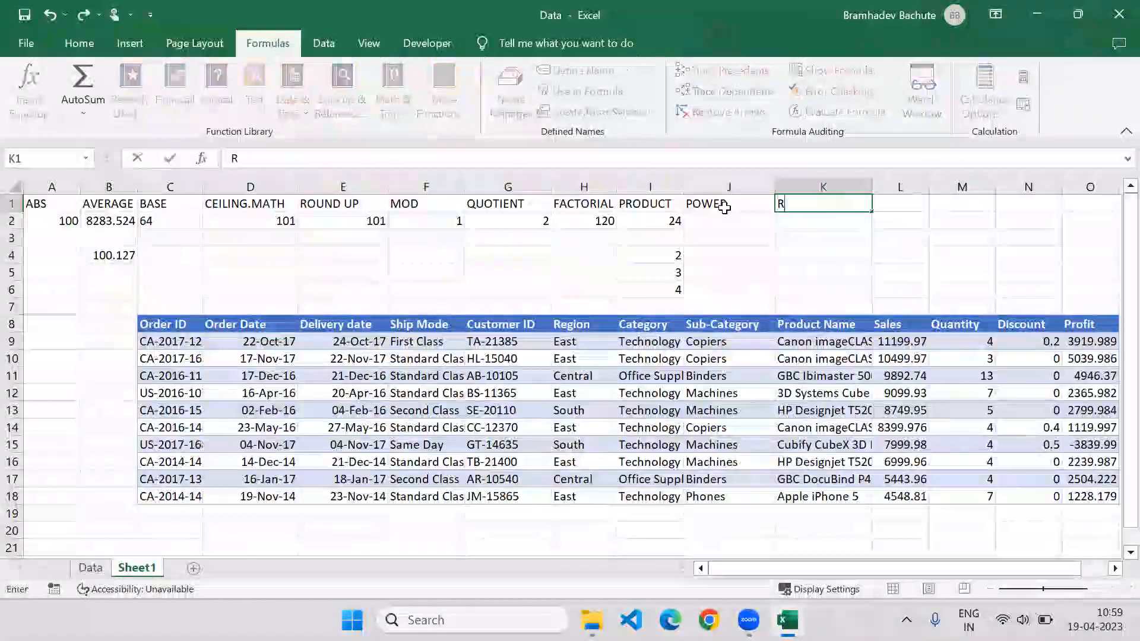
key("Tab")
type("RA")
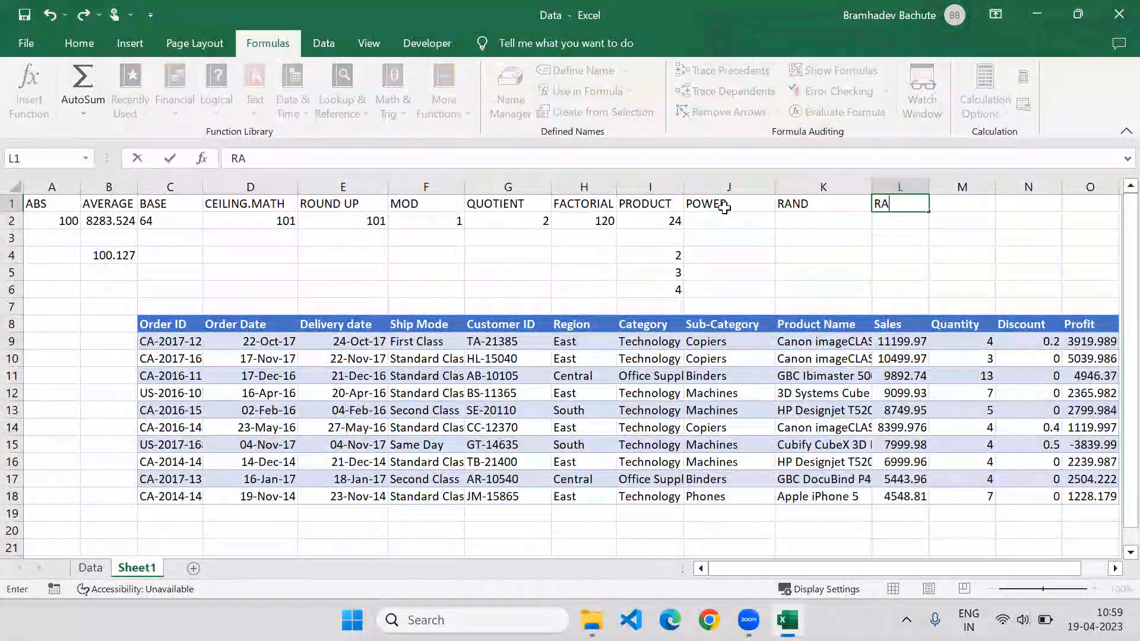
type("N")
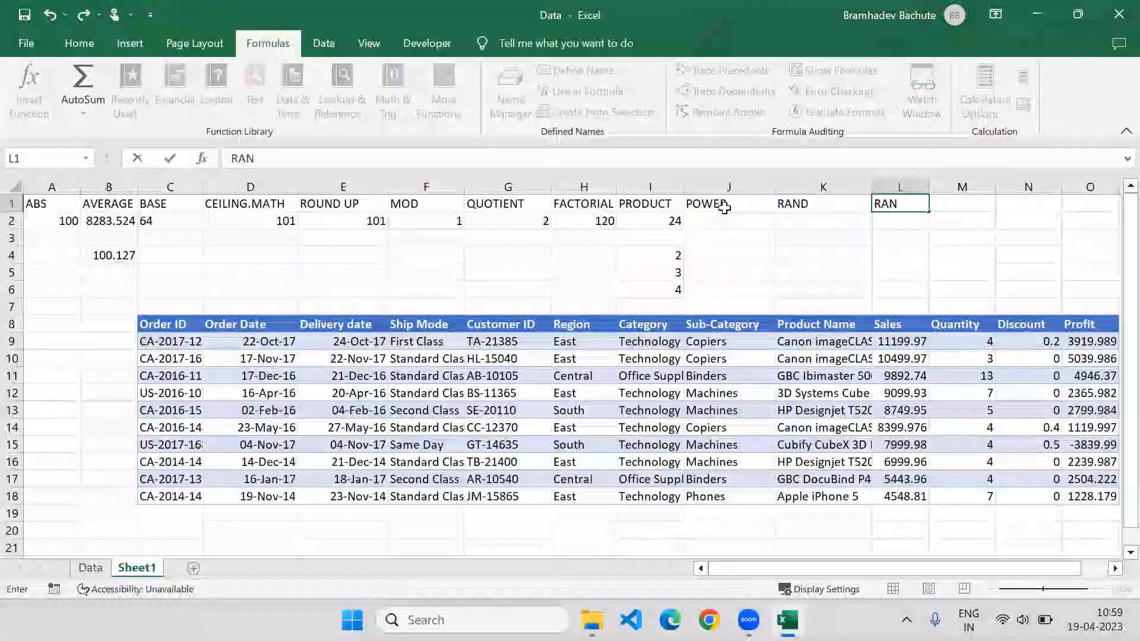
type("DB")
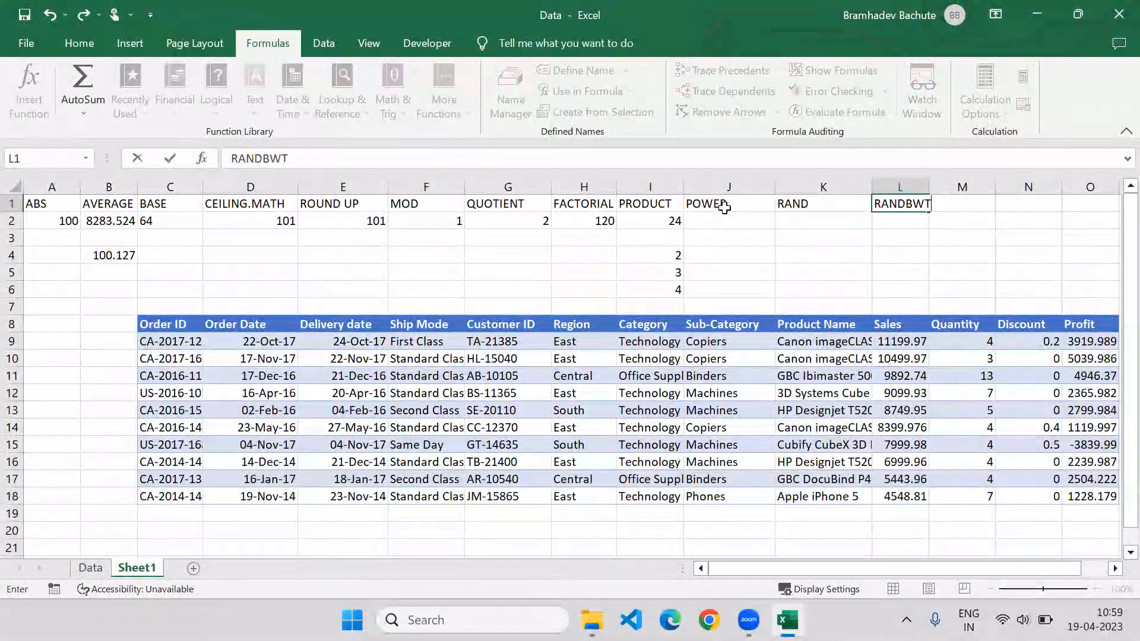
type("ETWEEN")
key("Return")
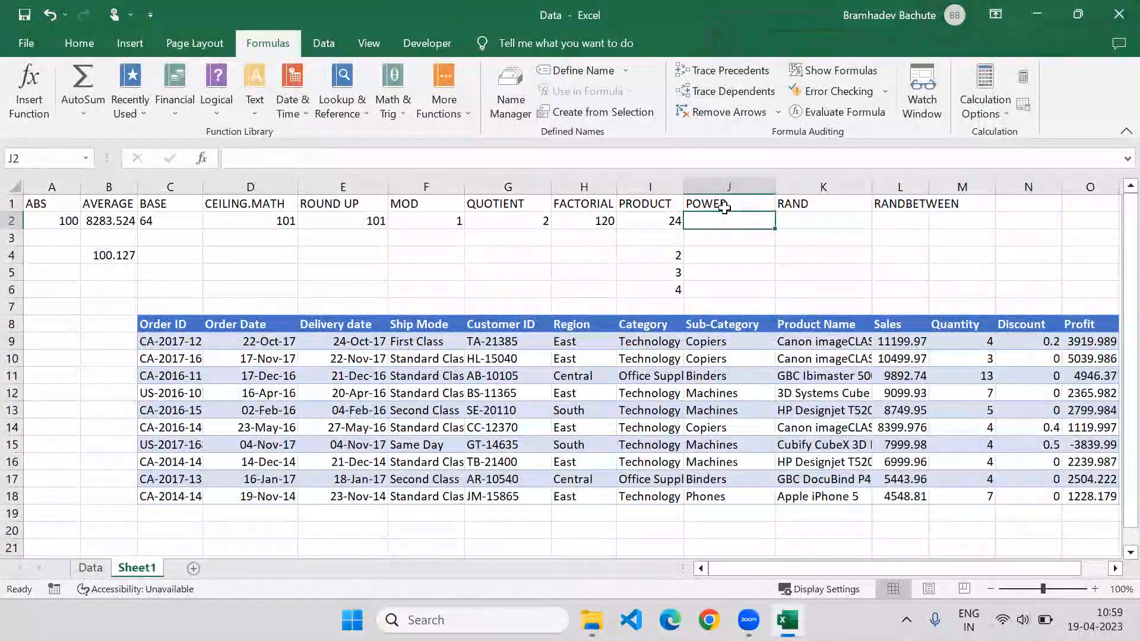
Enter the formula =POWER(2,2) in J2 to raise 2 to the second power
type("=")
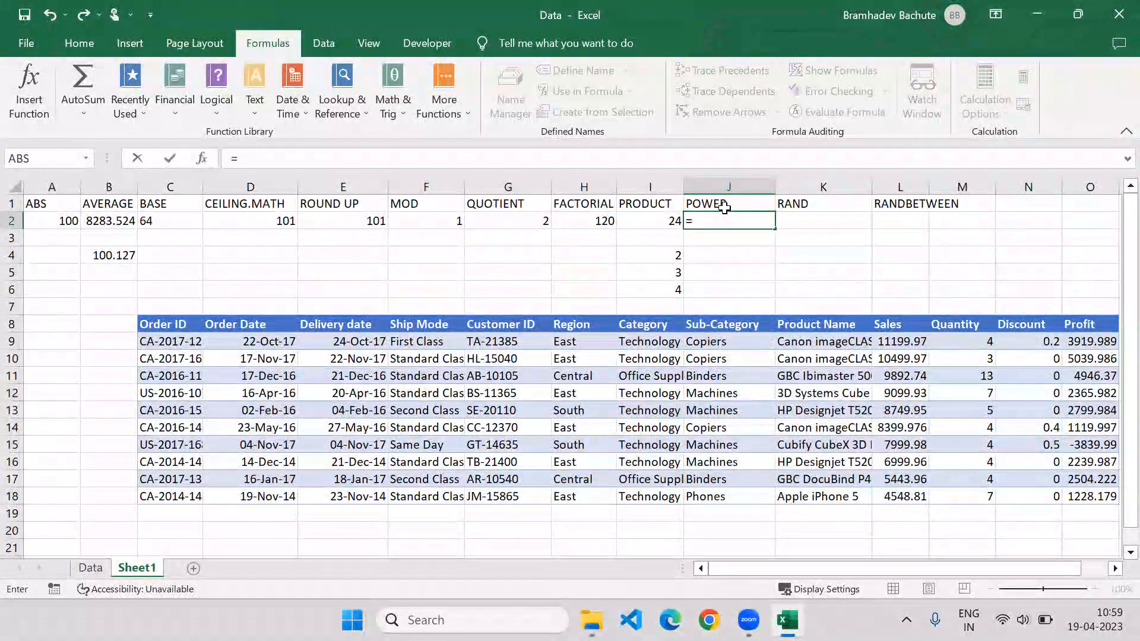
type("power")
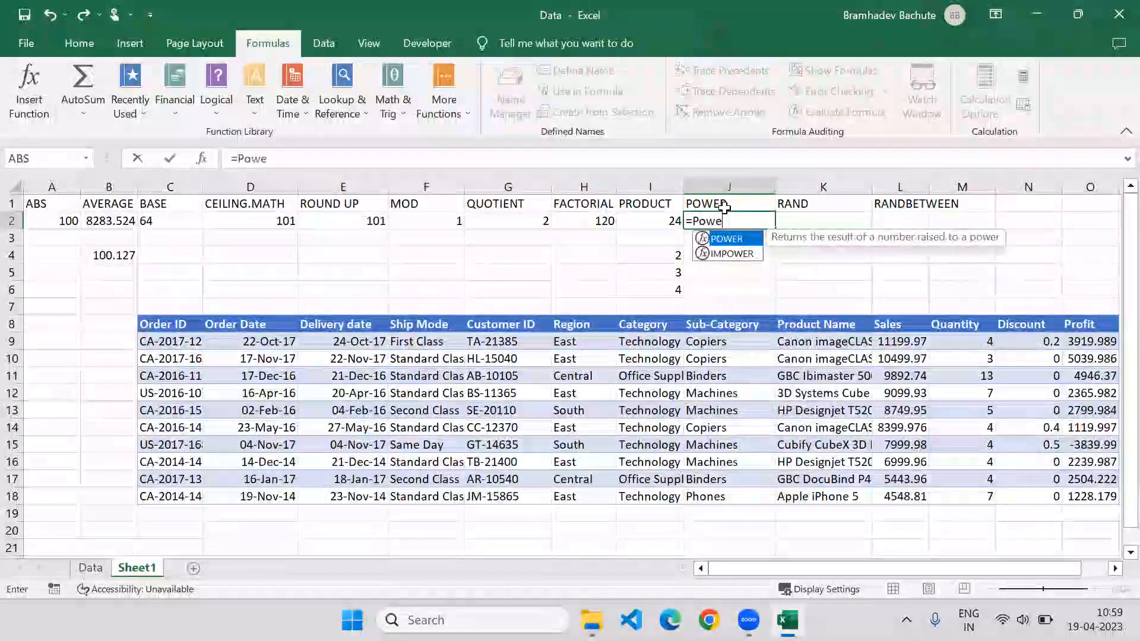
key("Tab")
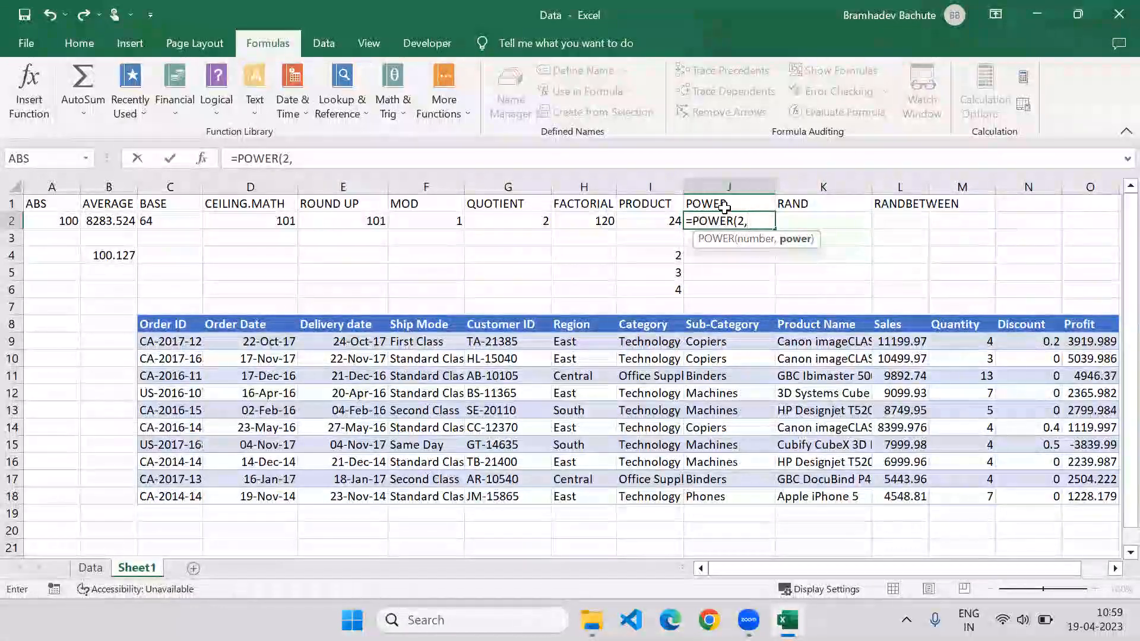
type("2,2)")
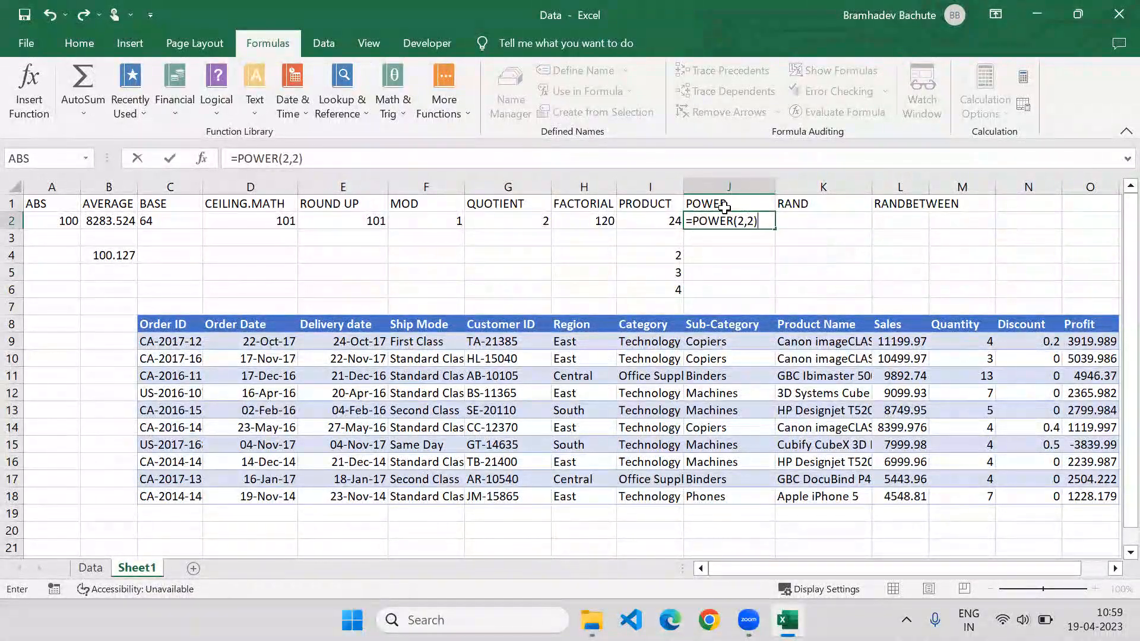
key("ctrl+Return")
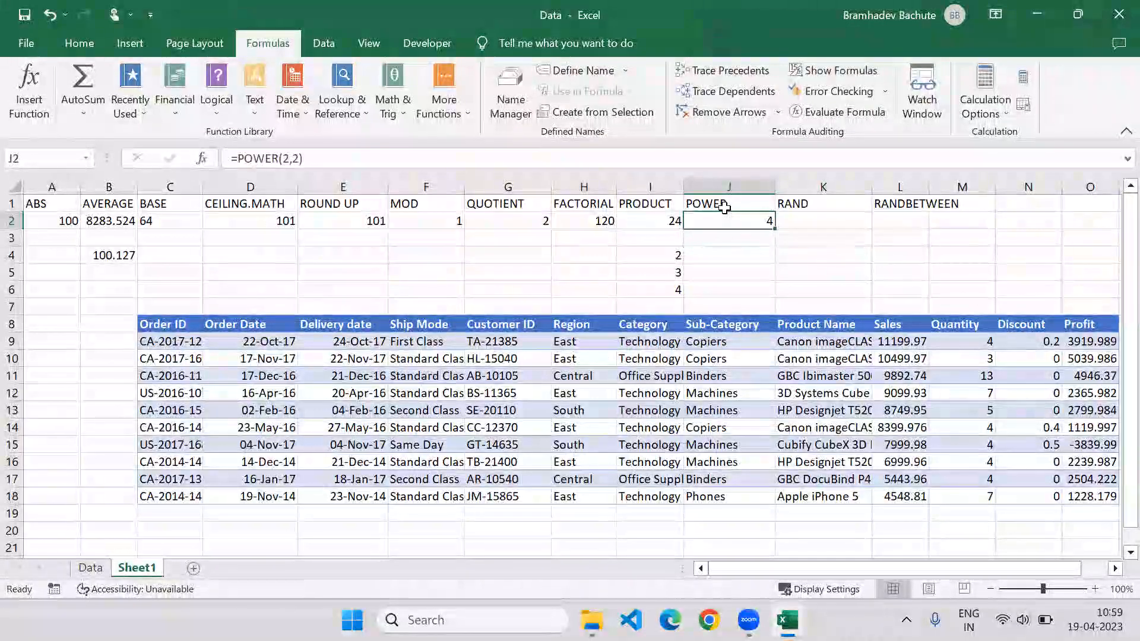
Change the exponent of the POWER formula in J2 to 5
key("F2")
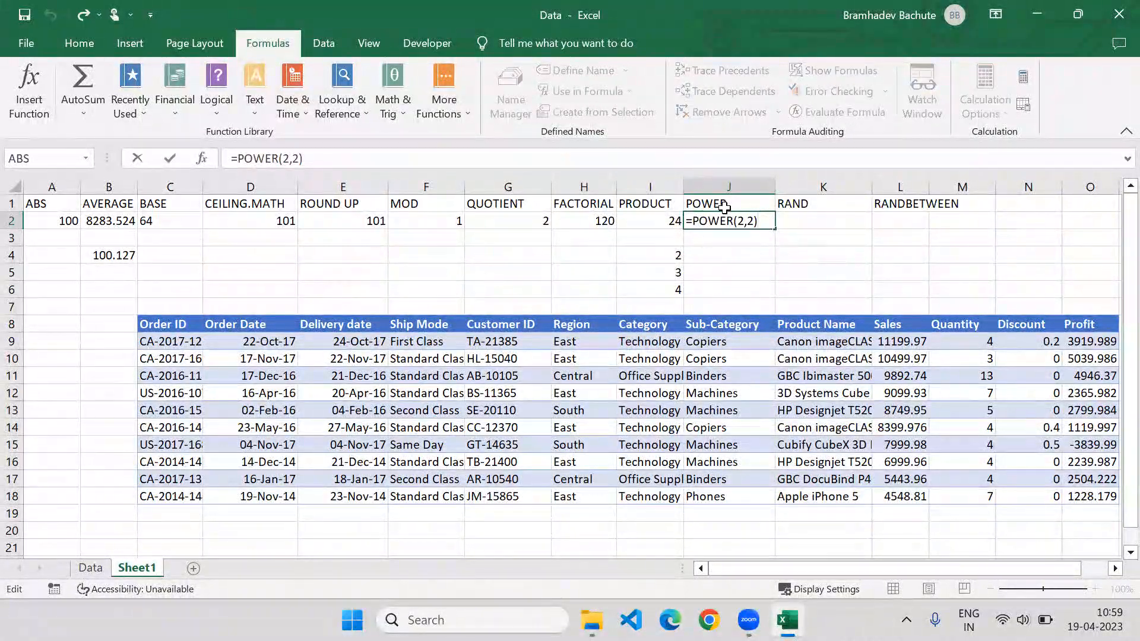
key("Left")
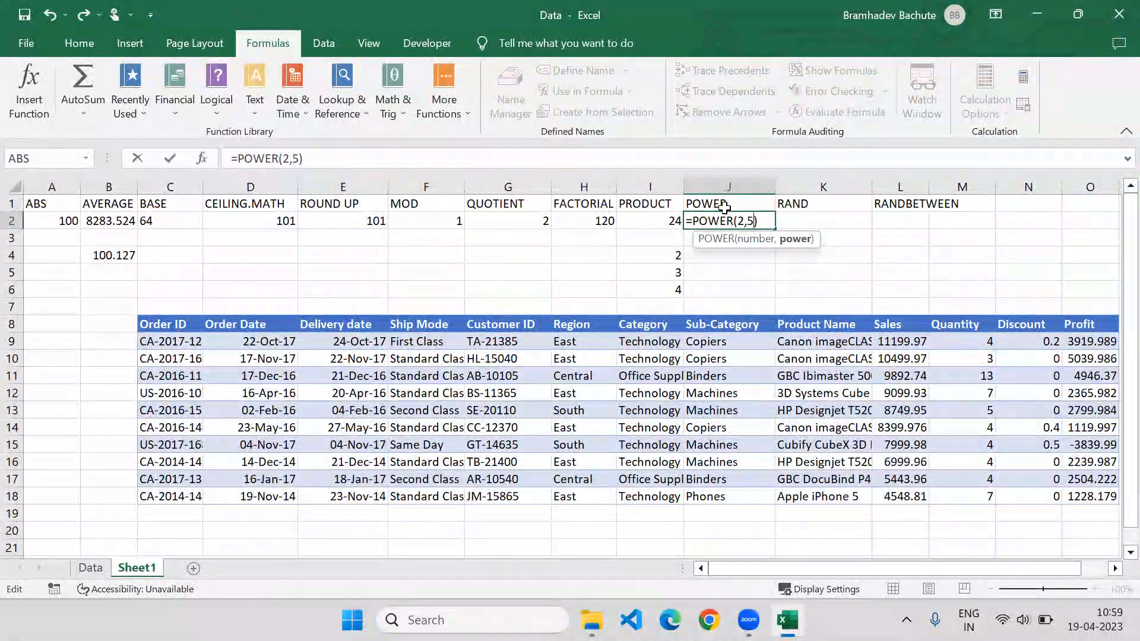
key("ctrl+Return")
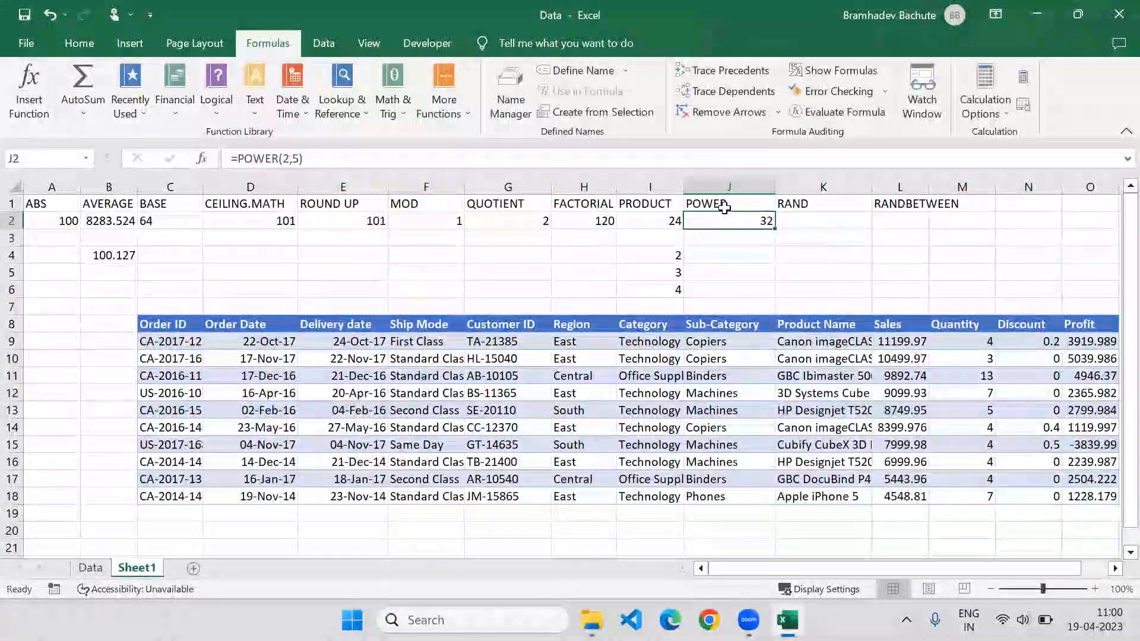
Enter the formula =RAND() in K2 under the RAND heading
key("Right")
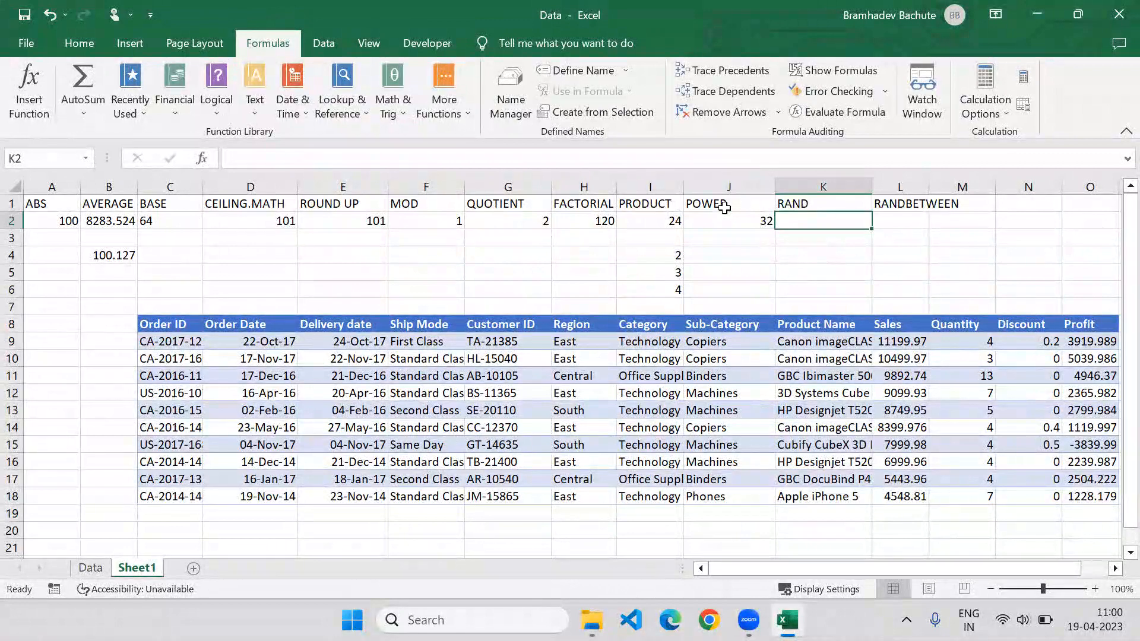
type("=")
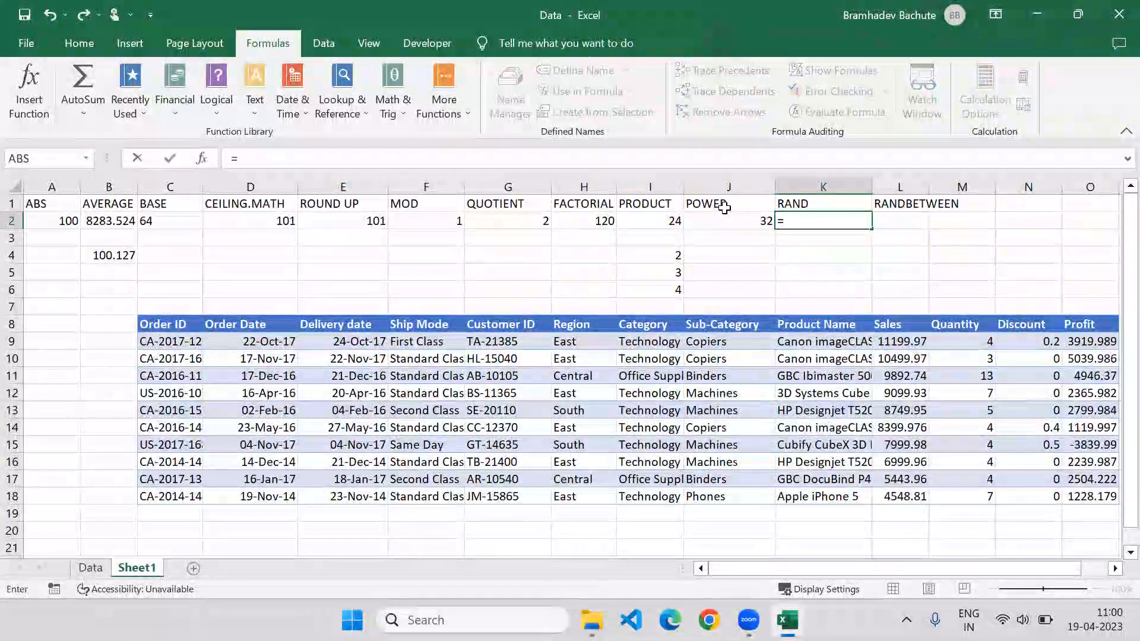
type("RAND(")
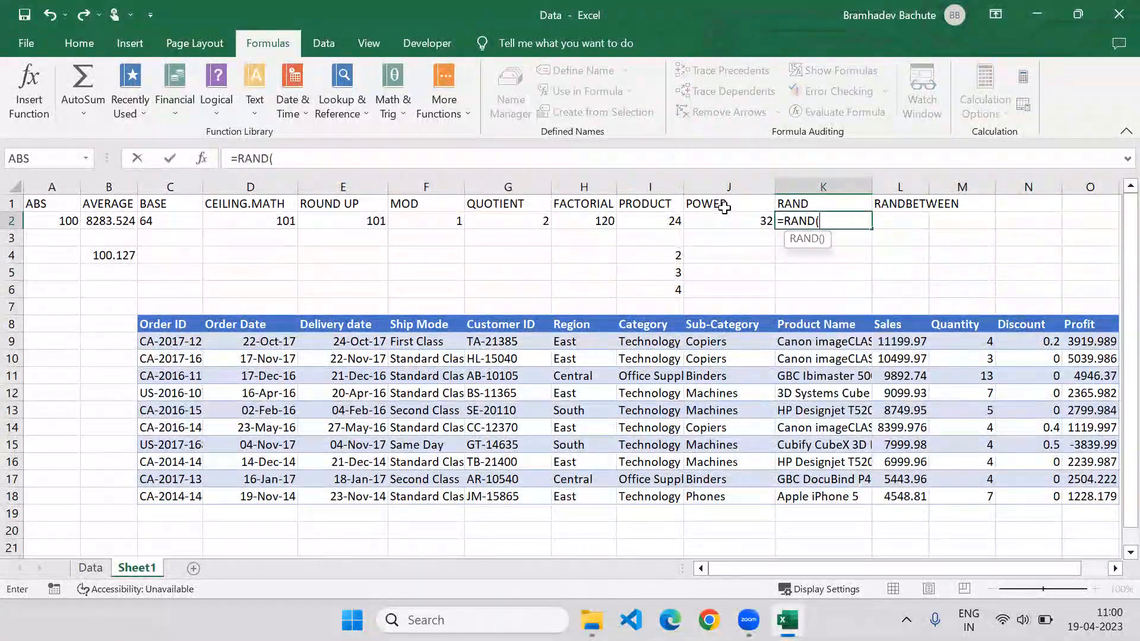
type(")")
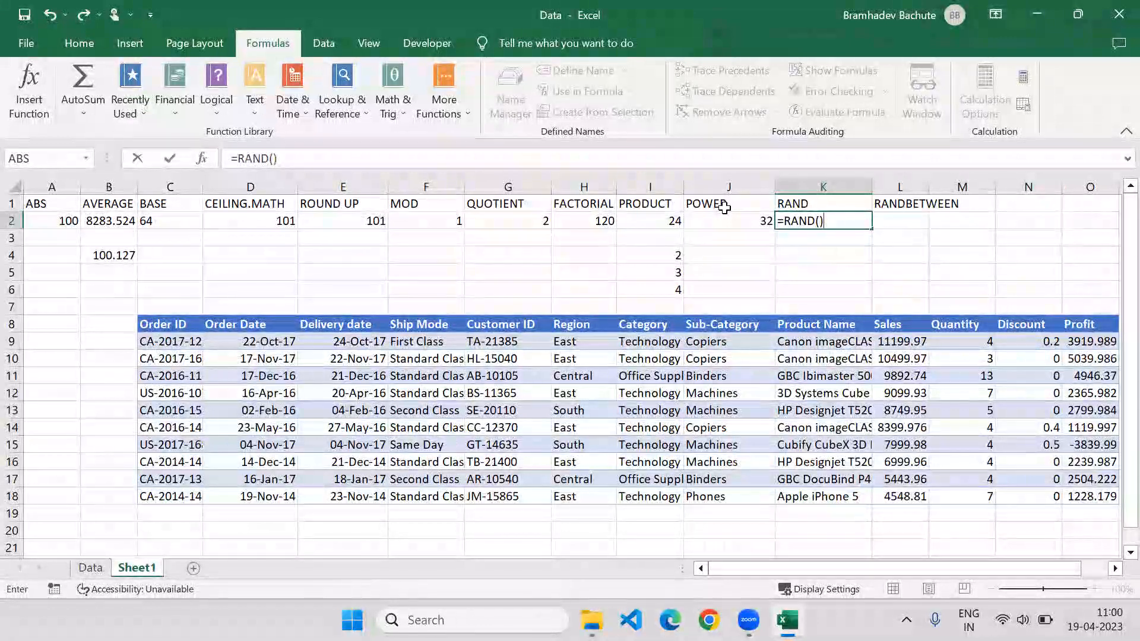
key("ctrl+Return")
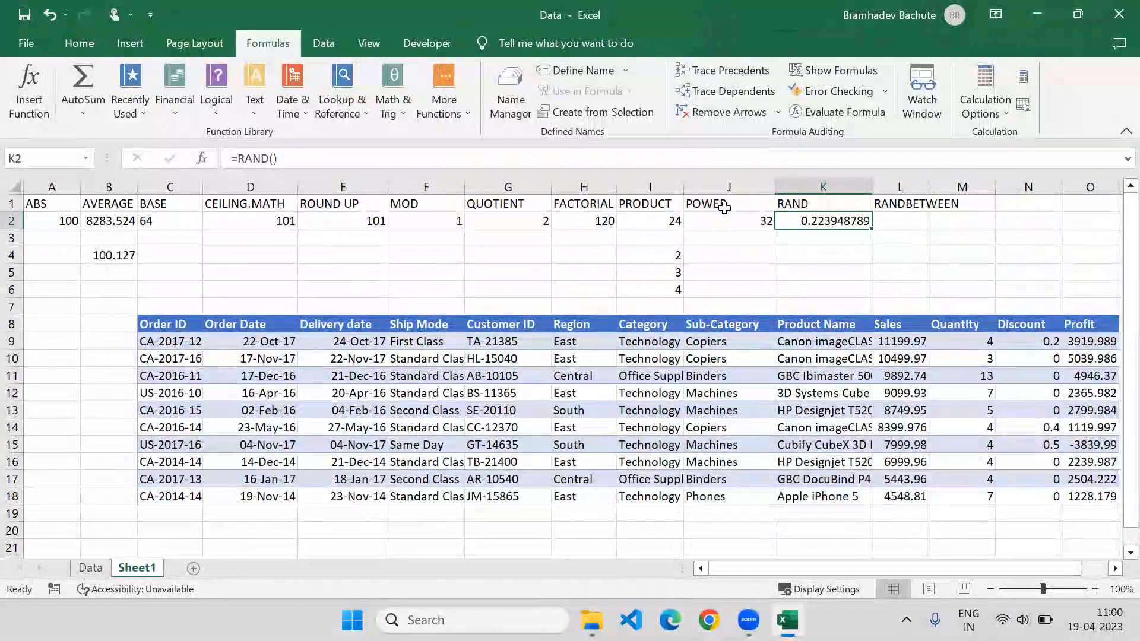
Enter the formula =RANDBETWEEN(40,100) in L2 to generate a random whole number between 40 and 100
key("Right")
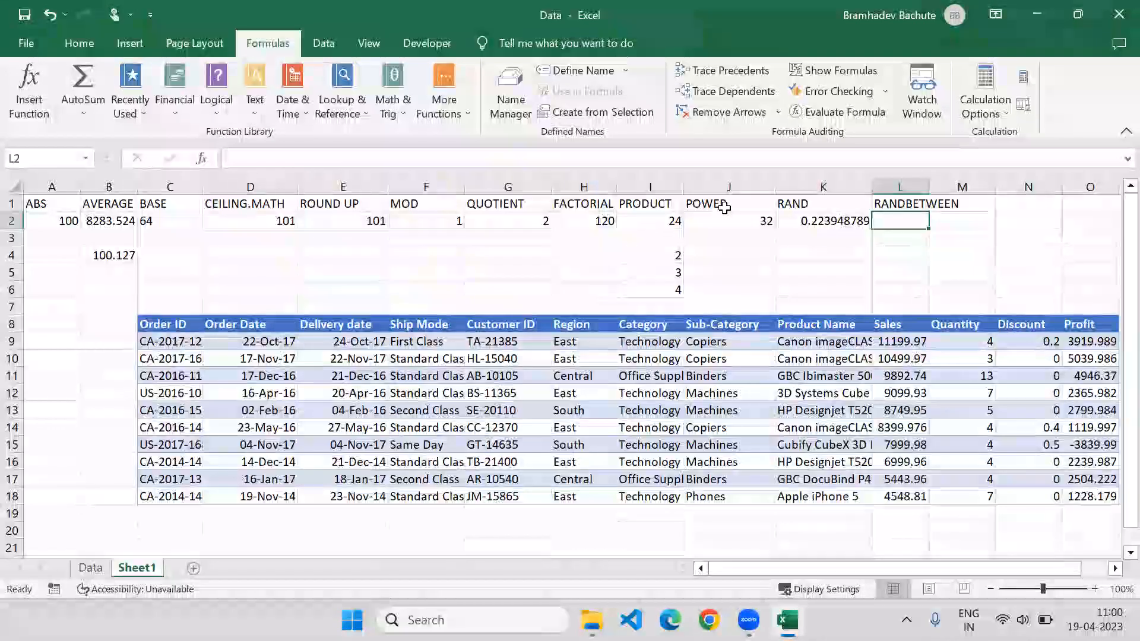
type("=")
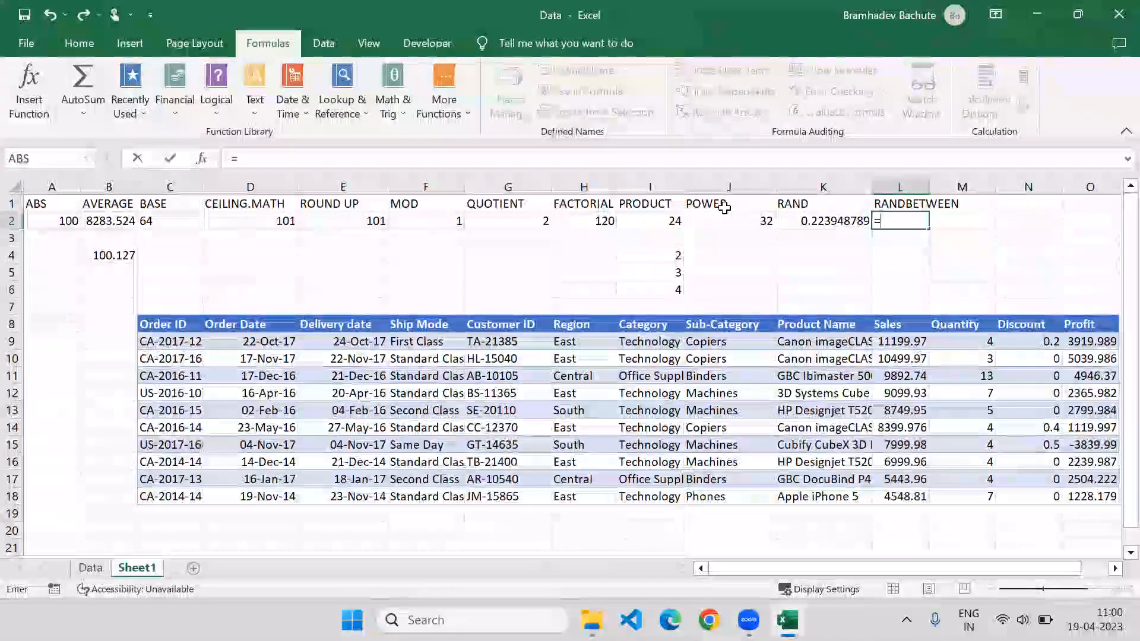
type("RANG")
key("BackSpace")
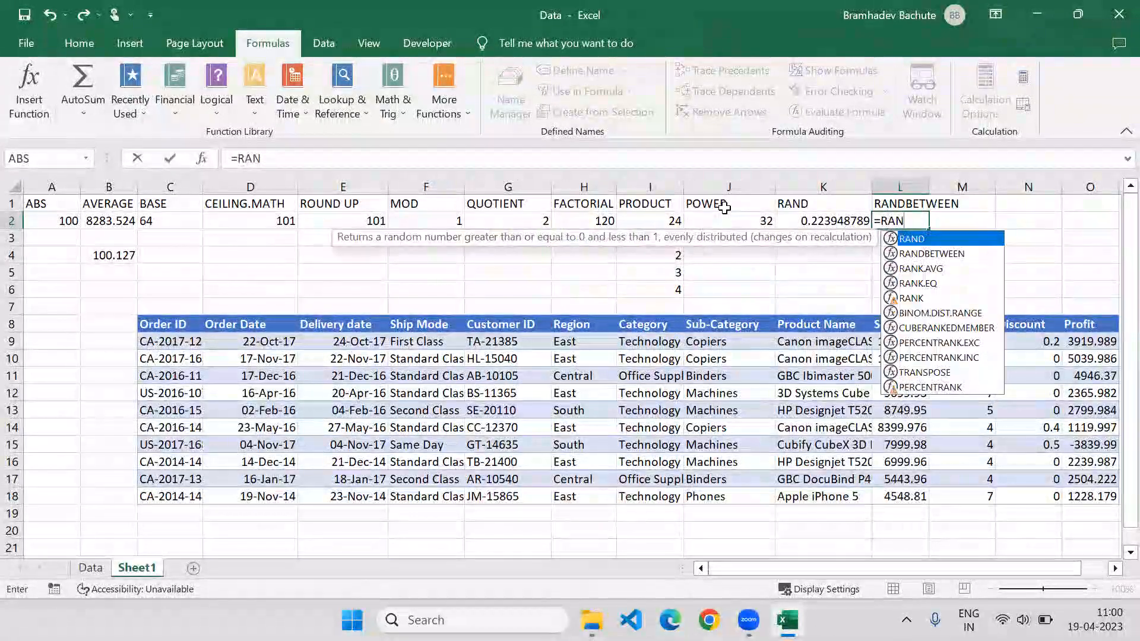
key("Down")
key("Tab")
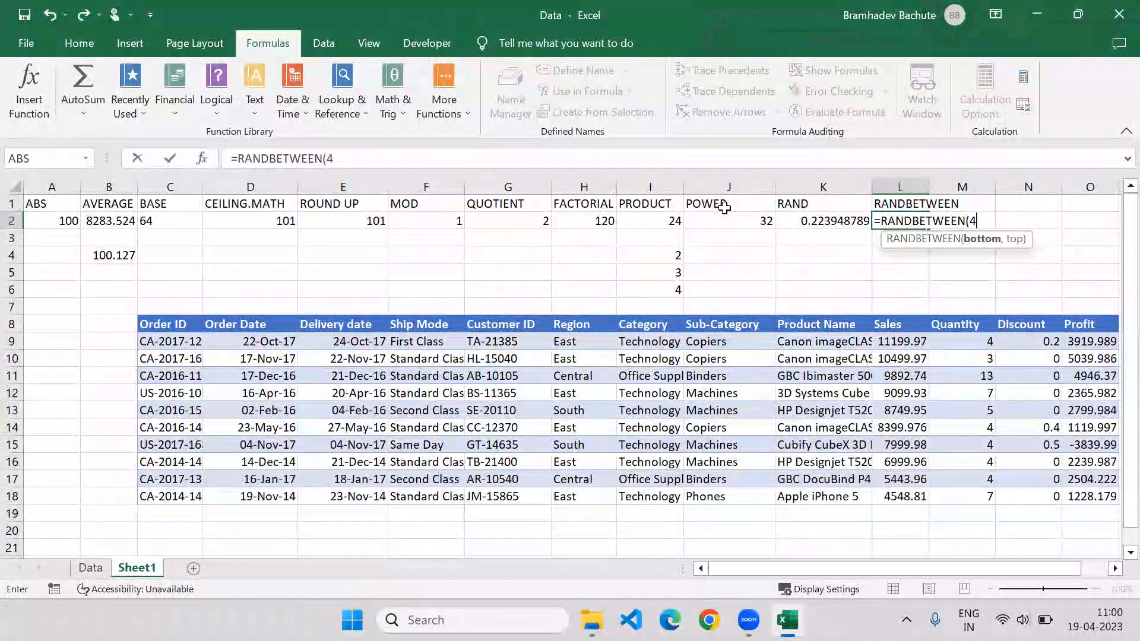
type("40,100")
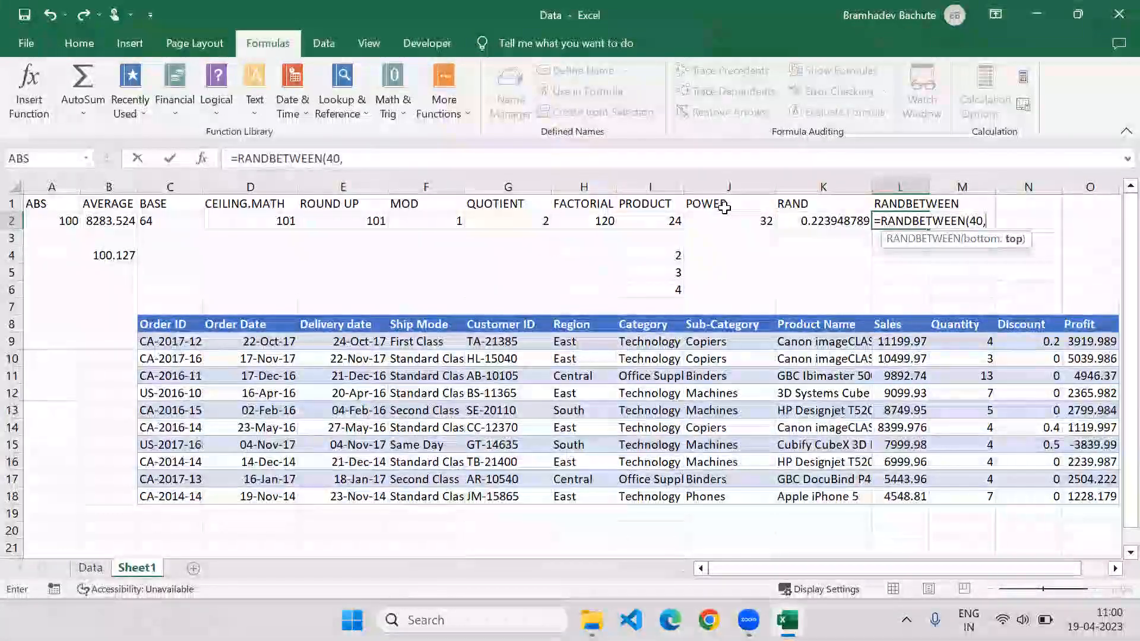
key("Return")
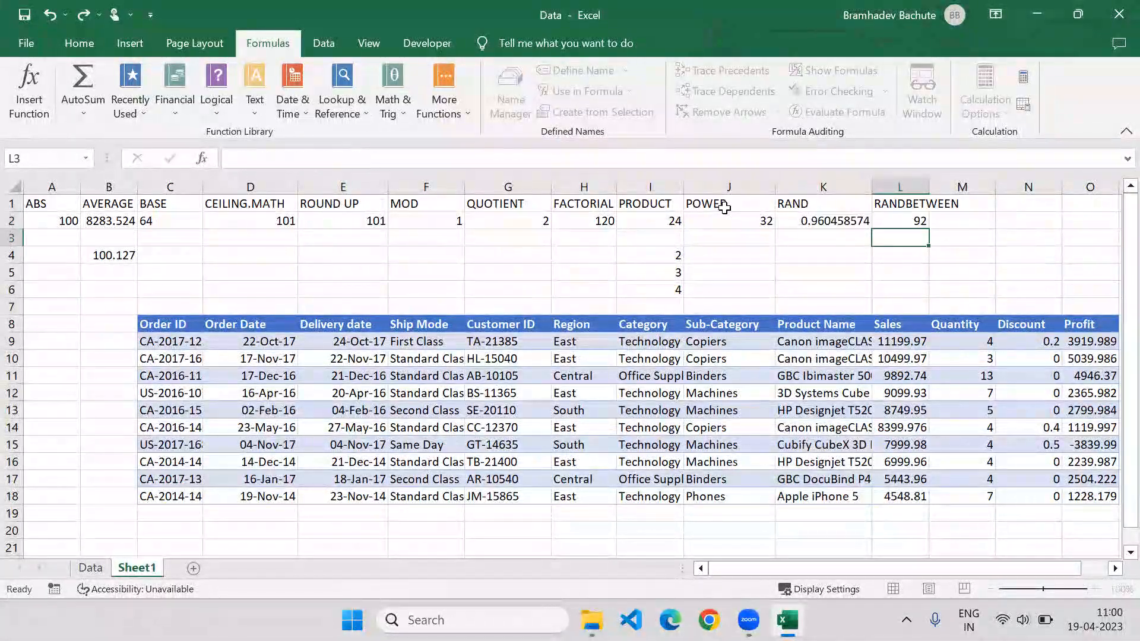
Copy the RANDBETWEEN formula from L2 into the range M3:O5
key("Up")
key("ctrl+c")
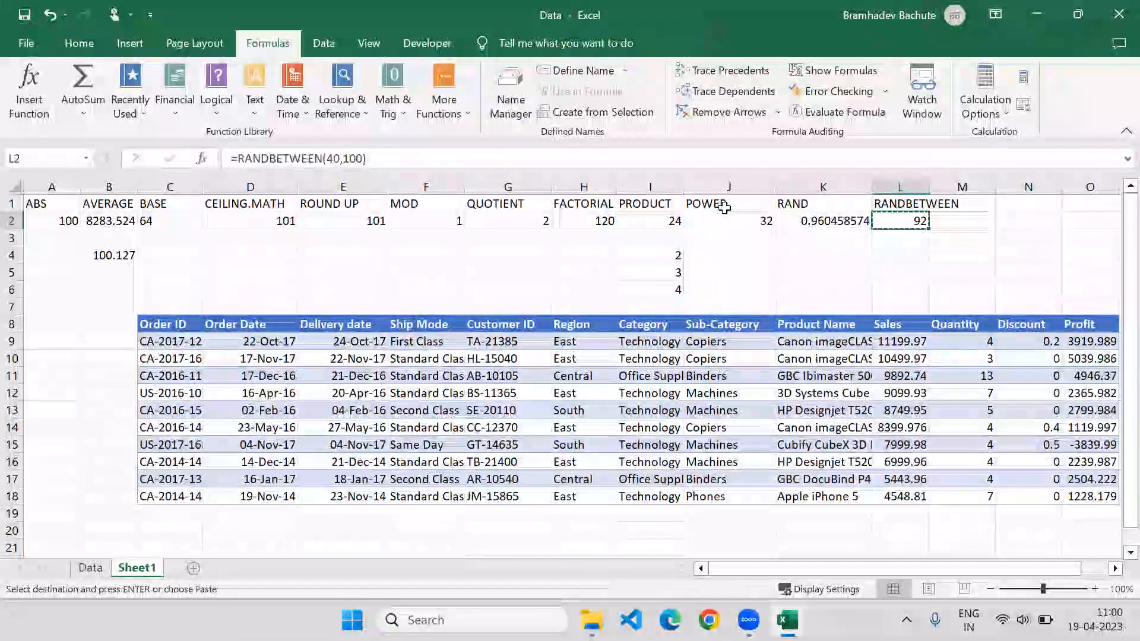
key("Right")
key("Down")
key("shift+Down")
key("shift+Down")
key("shift+Right")
key("shift+Right")
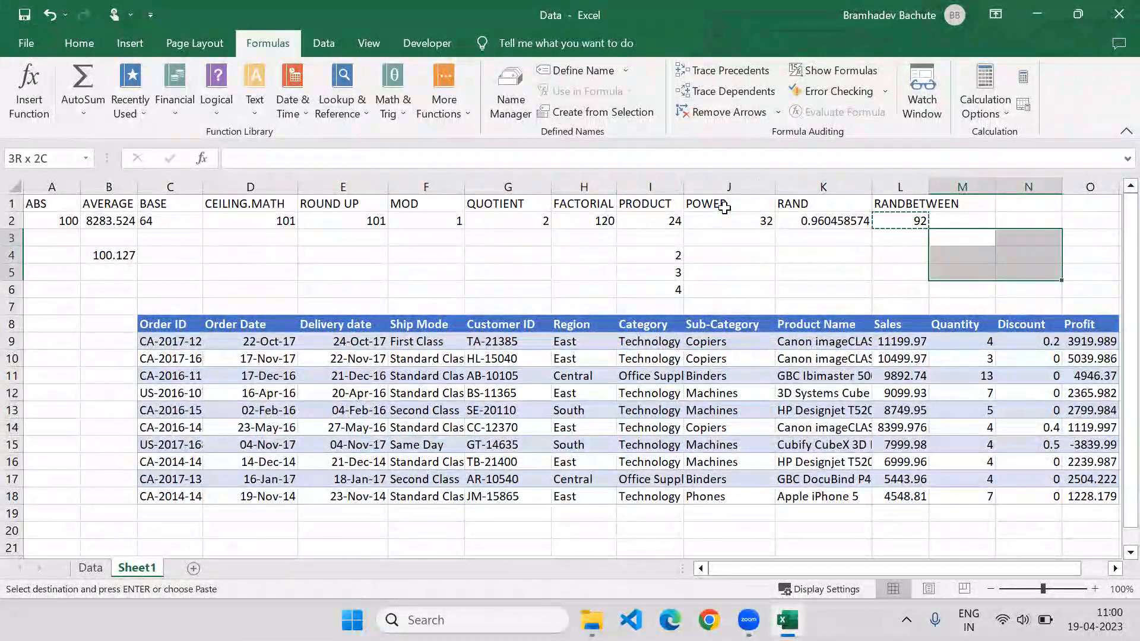
key("ctrl+v")
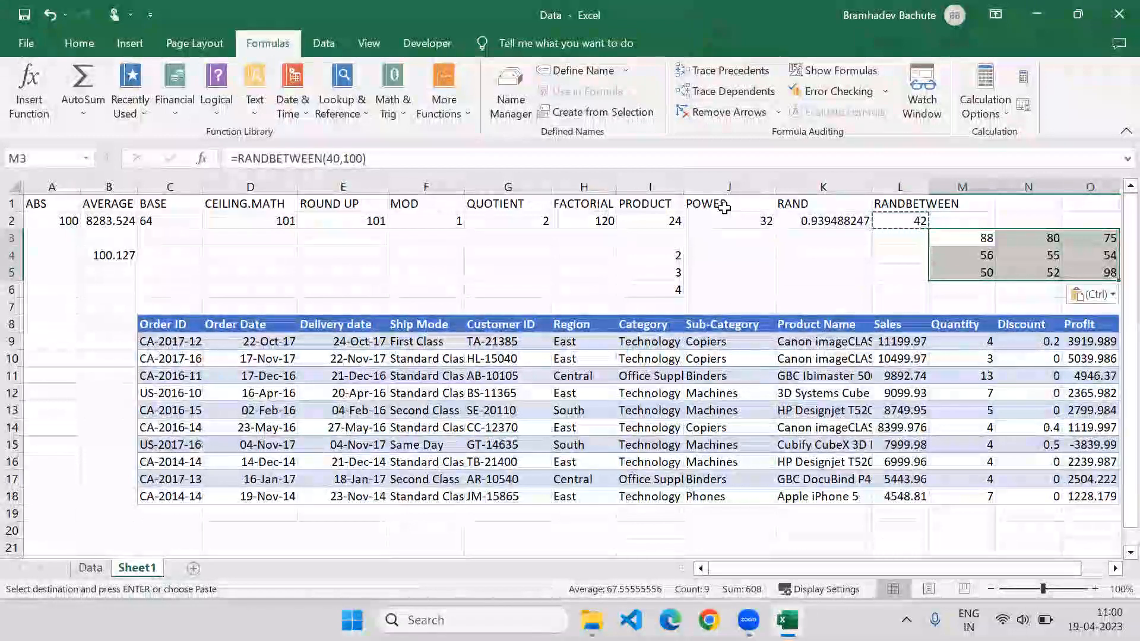
Clear the copied RANDBETWEEN formulas from M3:O5 and return to L2
key("Delete")
key("Up")
key("Left")
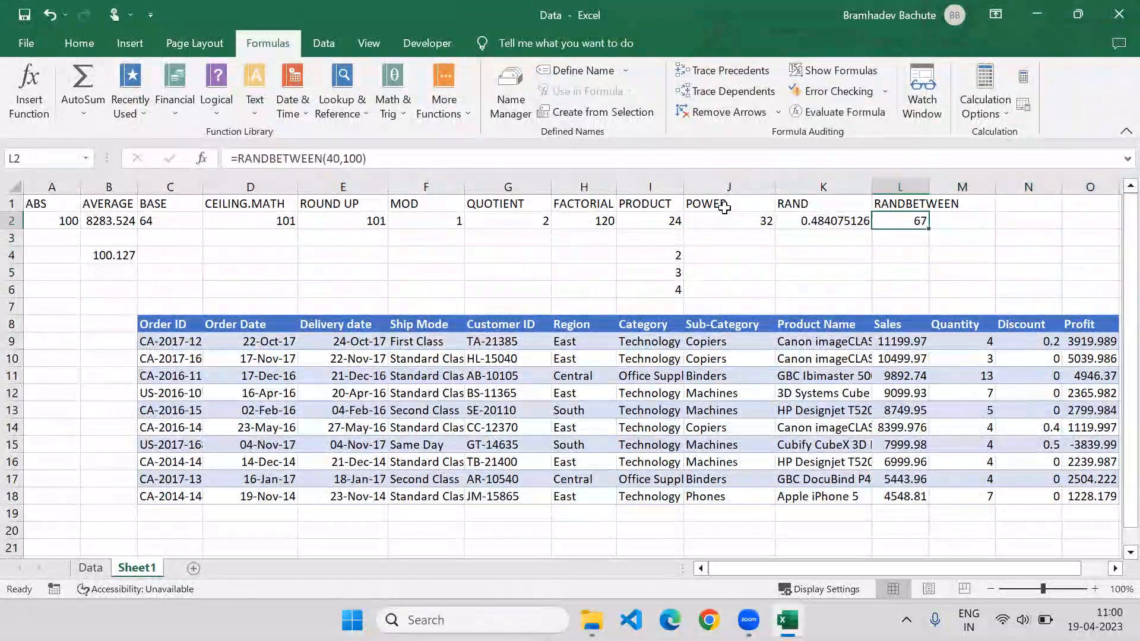
Enter the headings ROUND DOWN in M1 and FLOOR.MATH in N1, autofitting column M to its heading
key("Right")
key("Up")
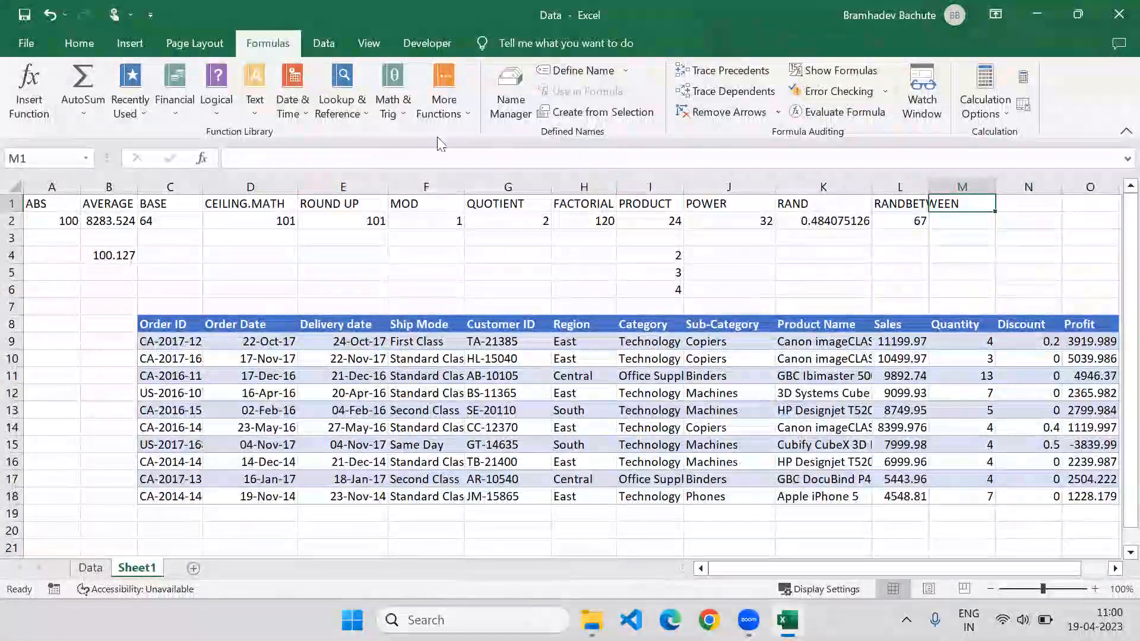
left_click(393, 107)
left_click_drag(504, 217, 513, 401)
left_click(1013, 208)
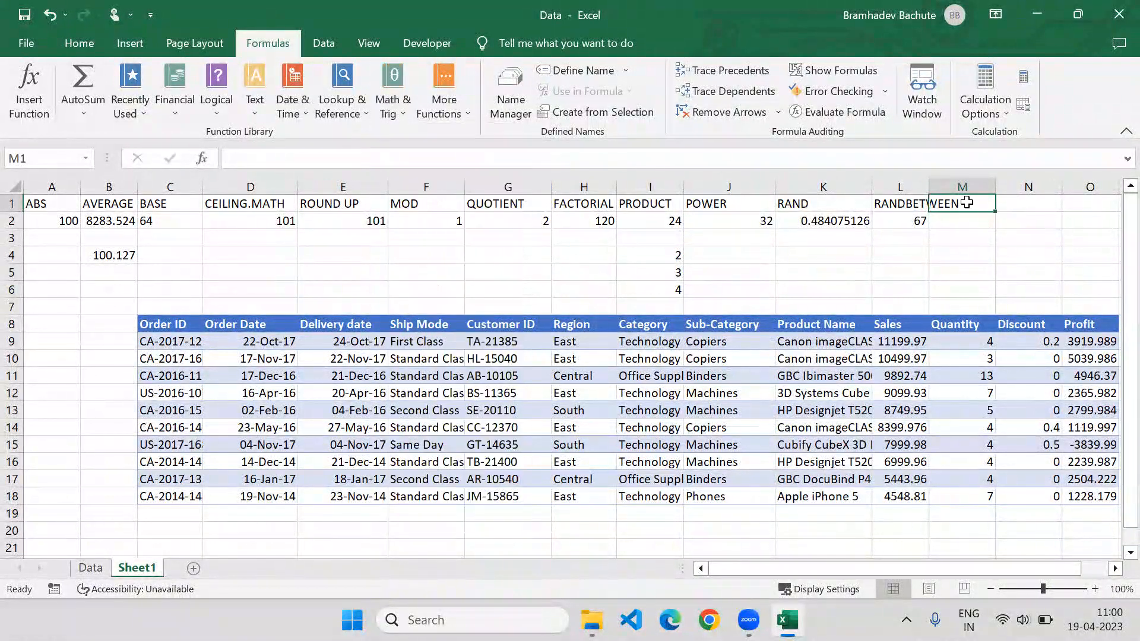
type("ROUND")
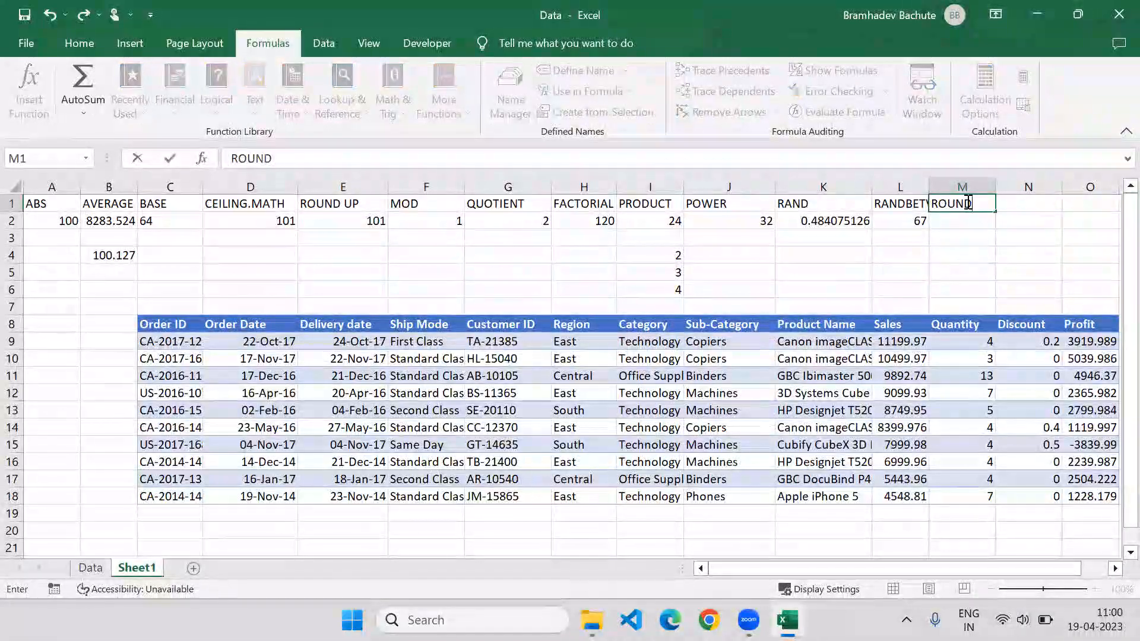
type(" DOWN")
key("Tab")
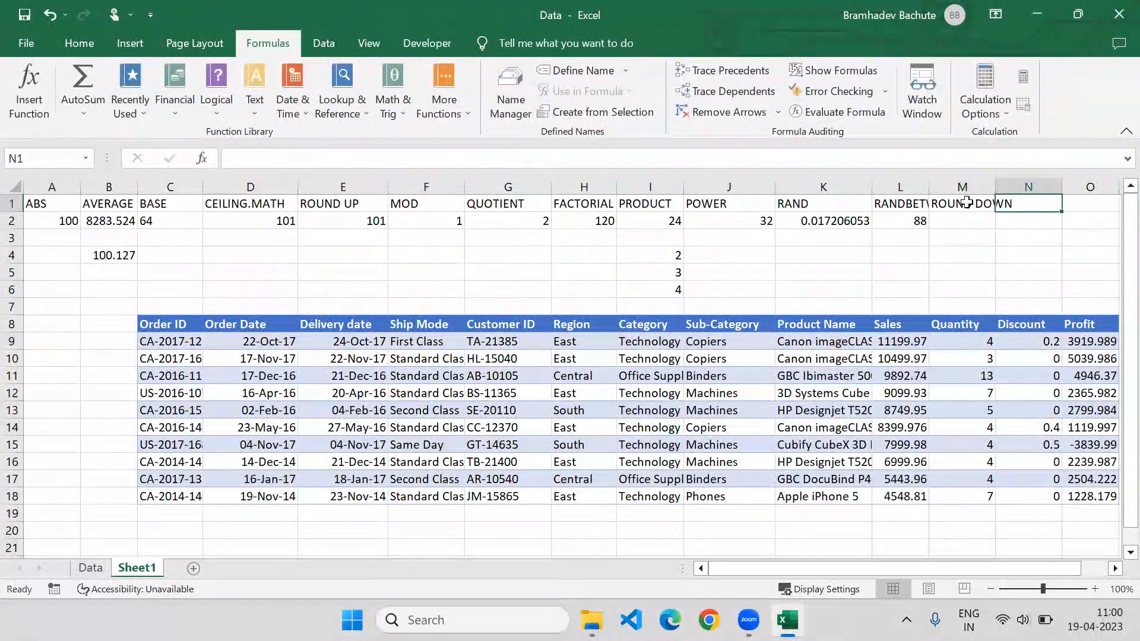
double_click(998, 189)
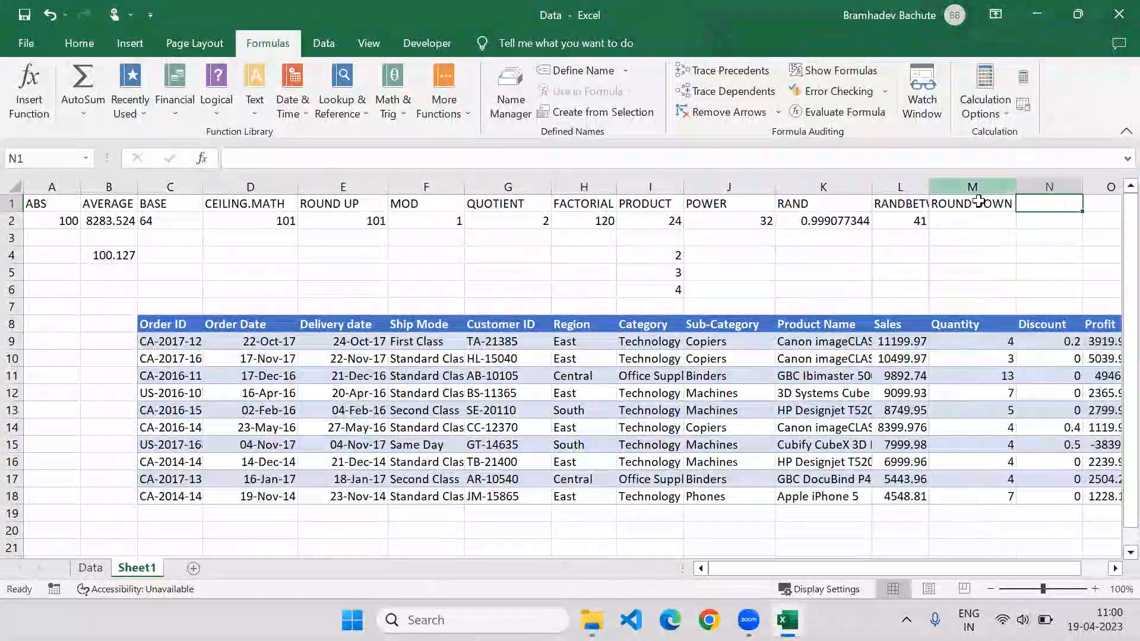
type("FLOOR.MATH")
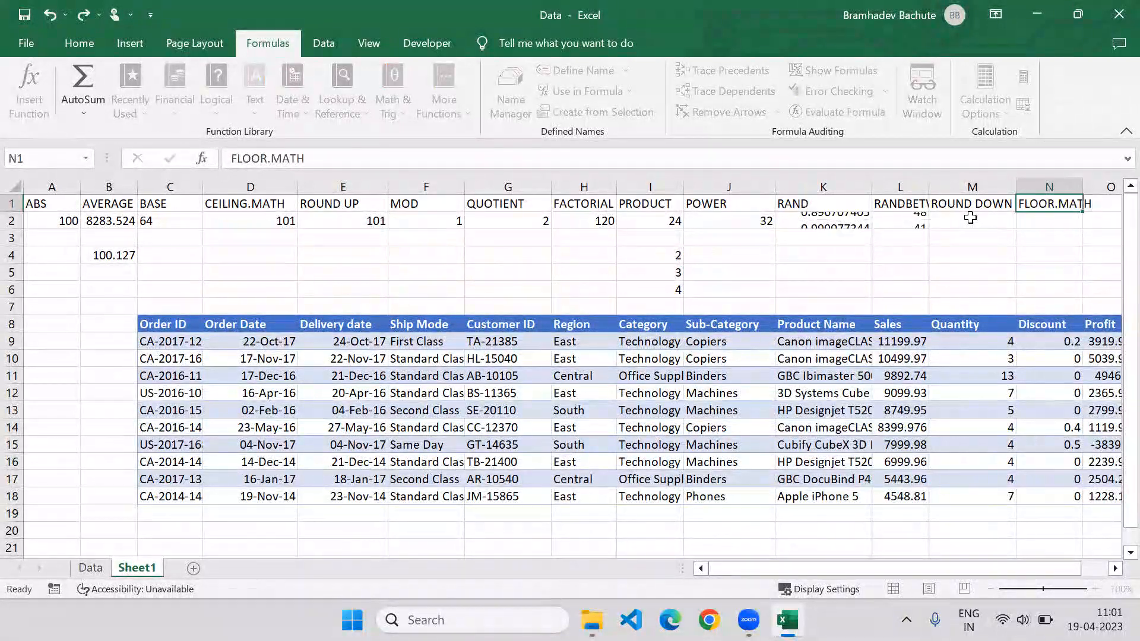
Enter the formula =ROUNDDOWN(B4,0) in M2 to round the B4 value down to zero decimals
left_click(970, 218)
type("=")
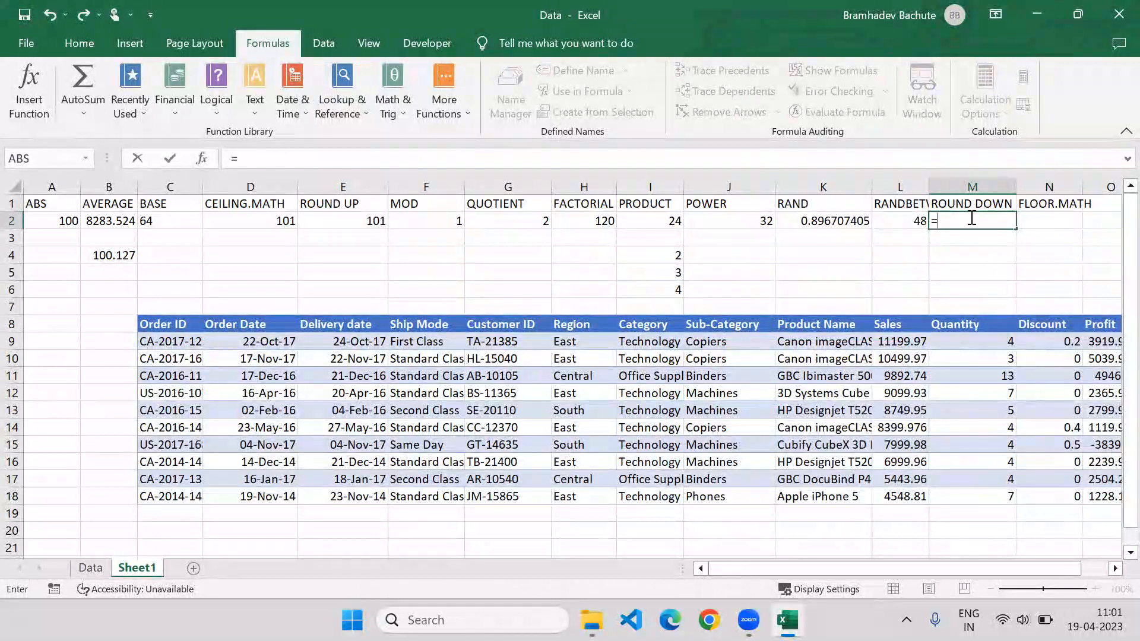
type("rou")
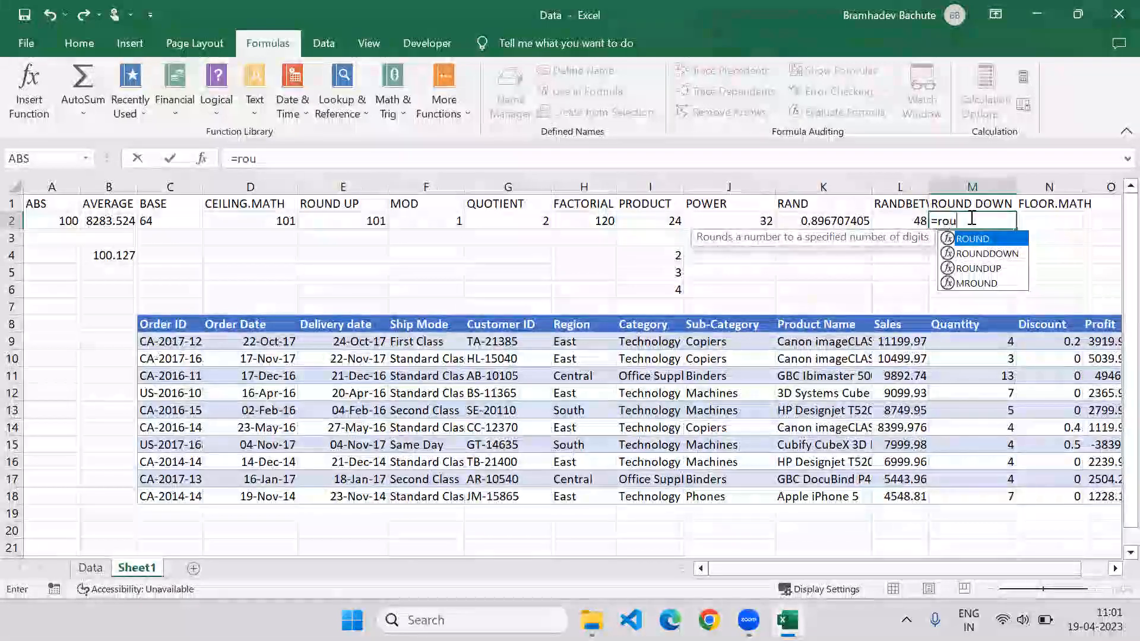
key("Down")
key("Tab")
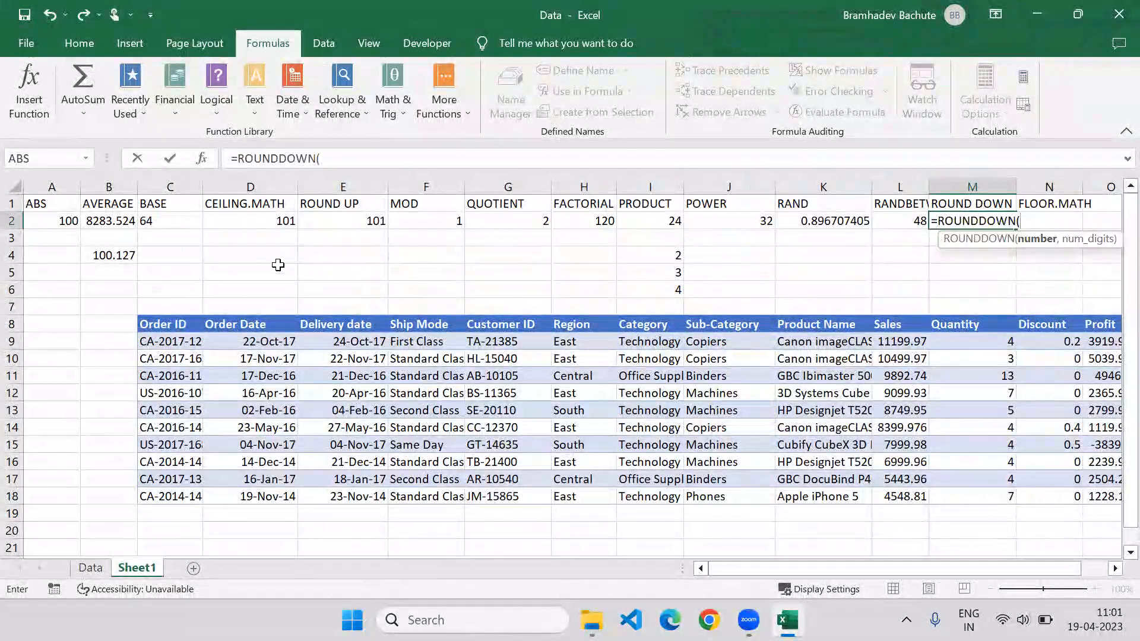
type(",0)")
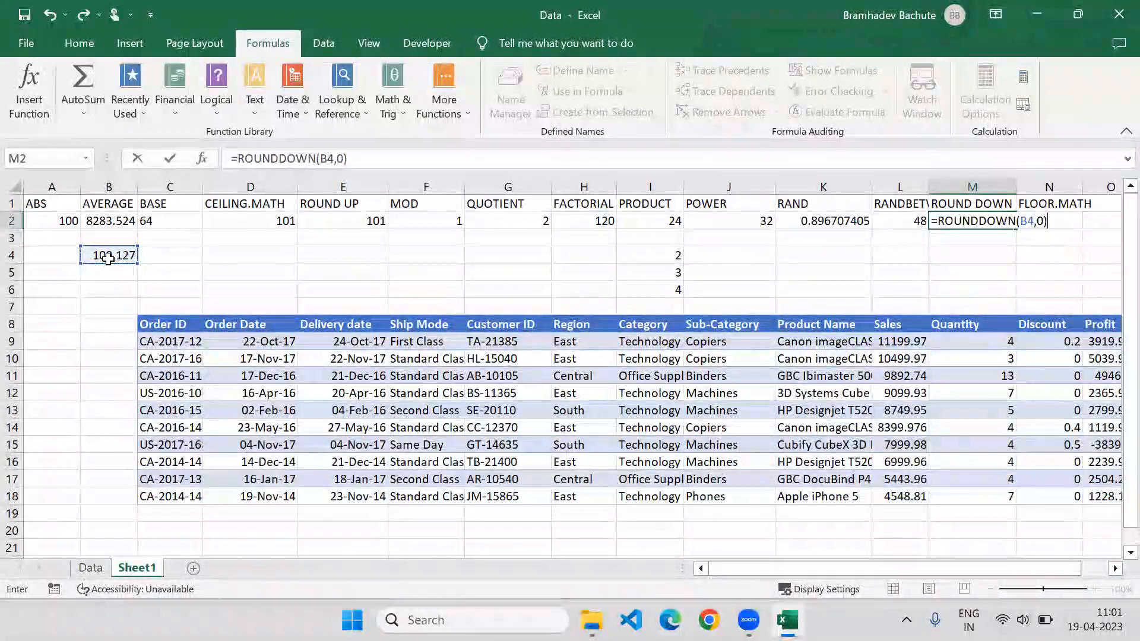
key("Return")
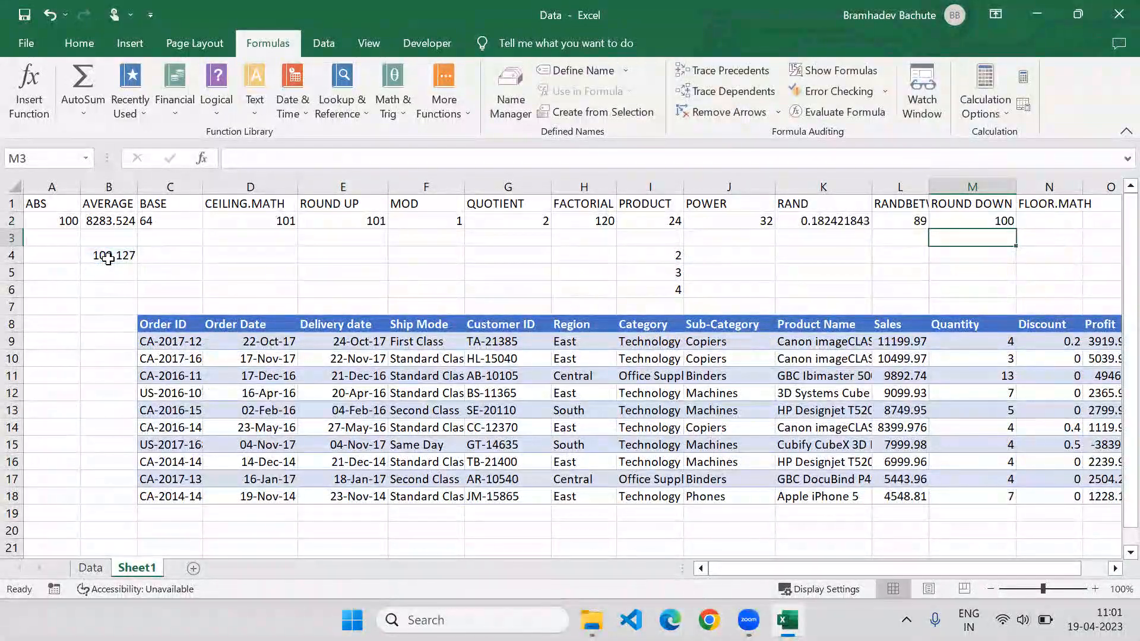
Enter the formula =FLOOR.MATH(B4) in N2 to round the B4 value down
key("Up")
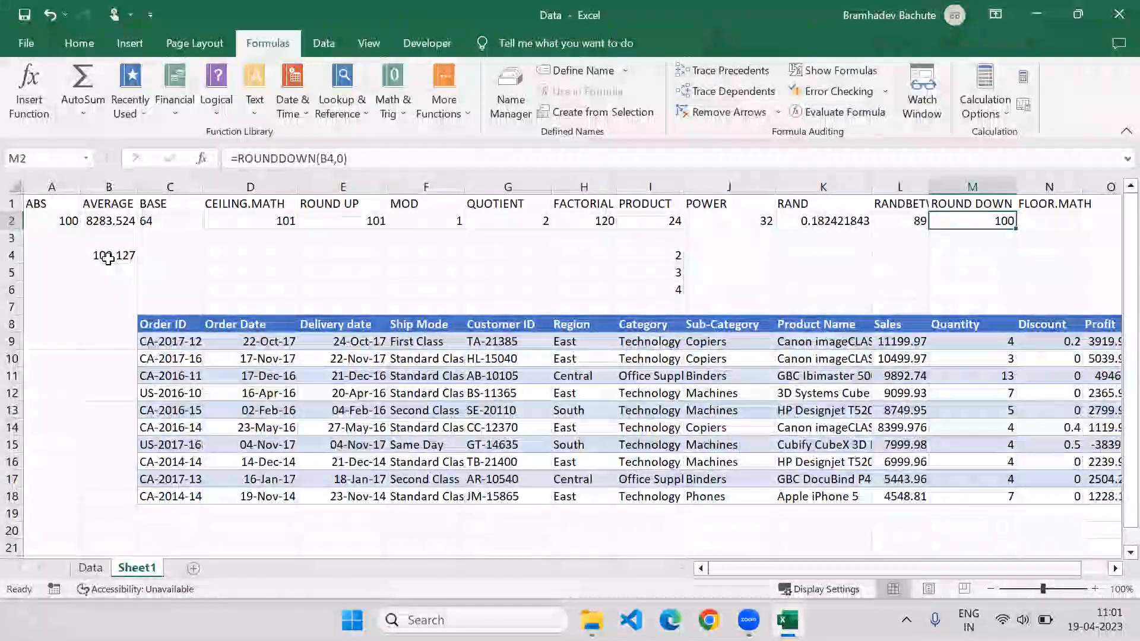
key("Right")
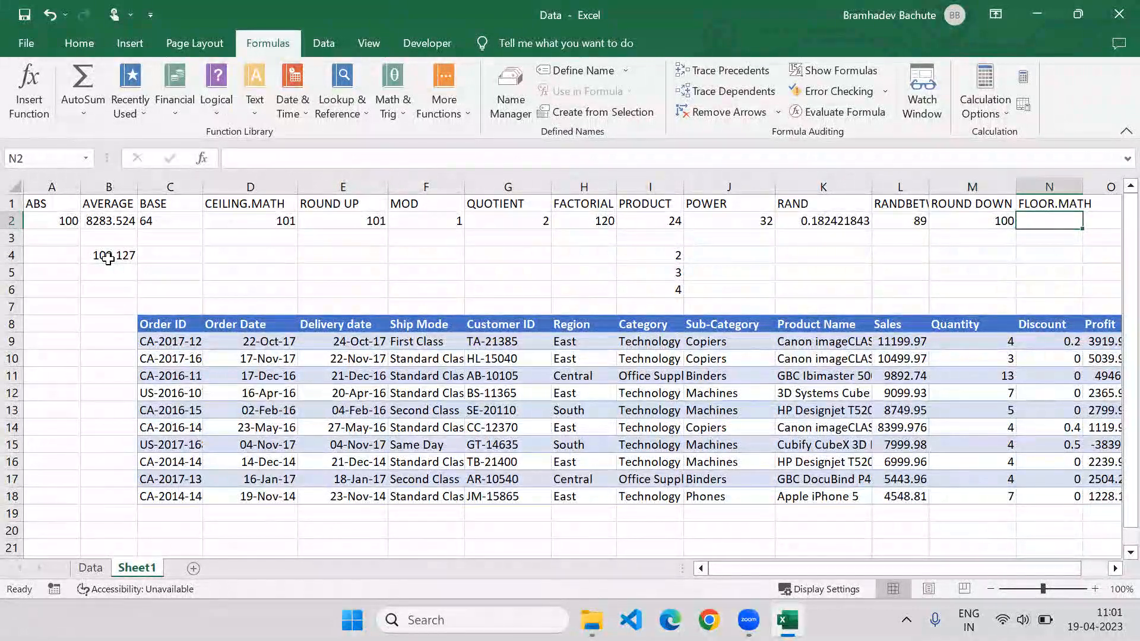
type("=FLOOR.MATH(")
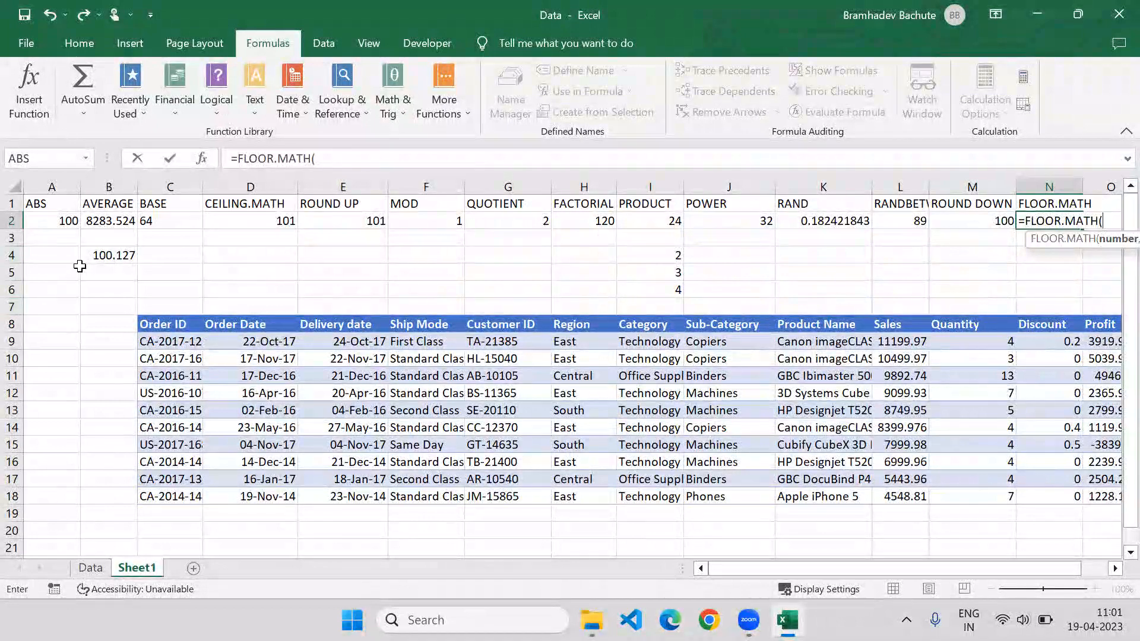
type(")")
key("Return")
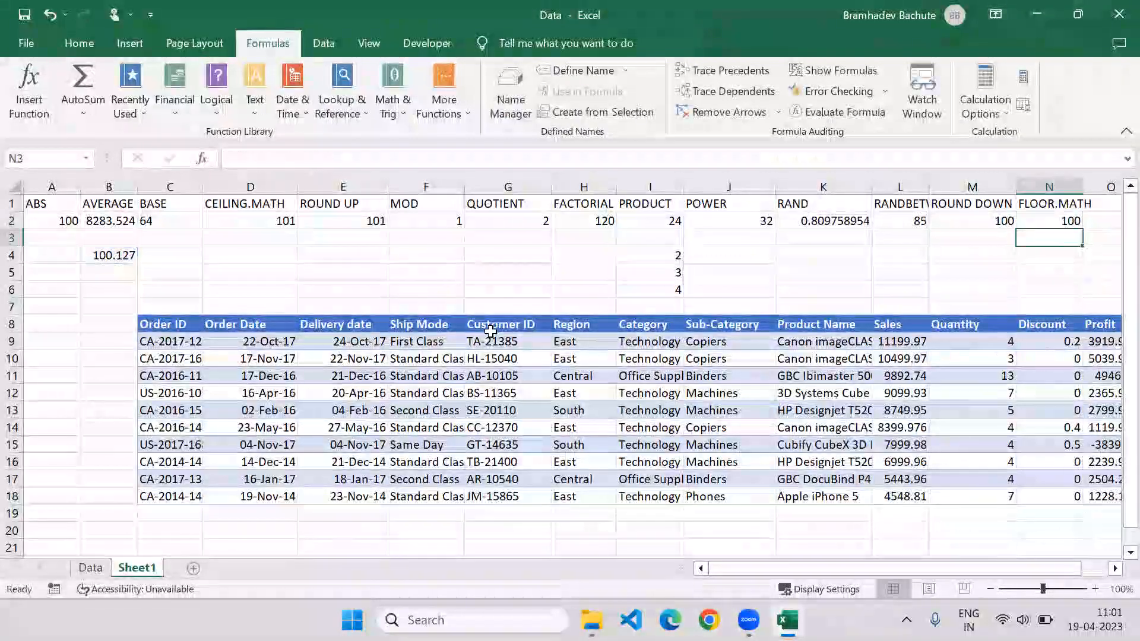
key("Up")
key("Right")
key("Right")
key("Right")
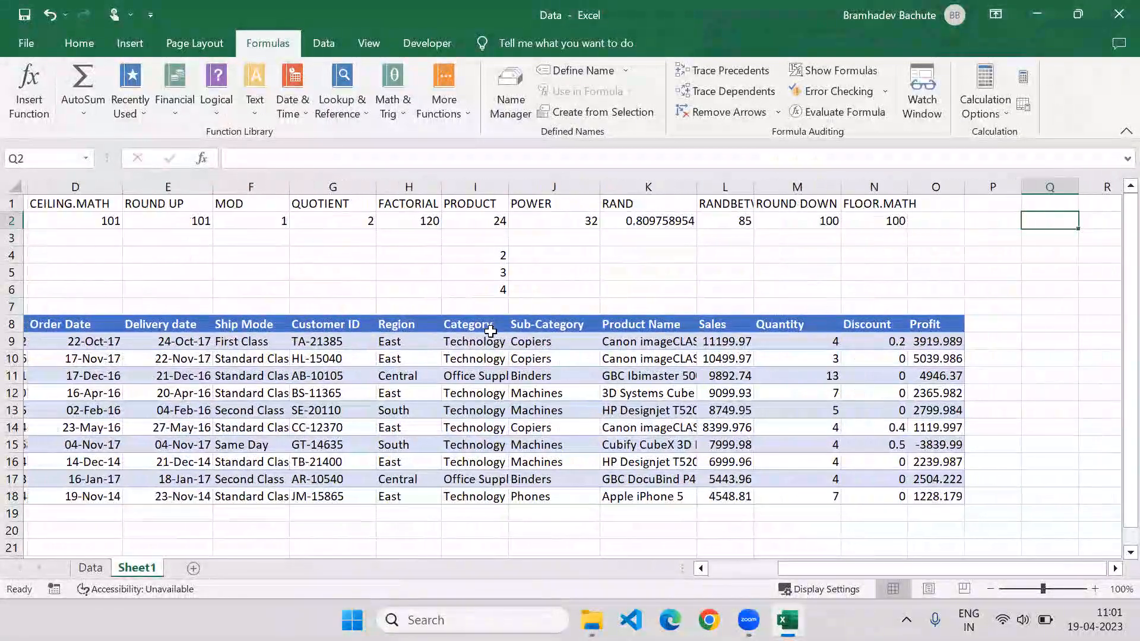
key("Left")
key("Left")
key("Left")
key("Left")
key("Right")
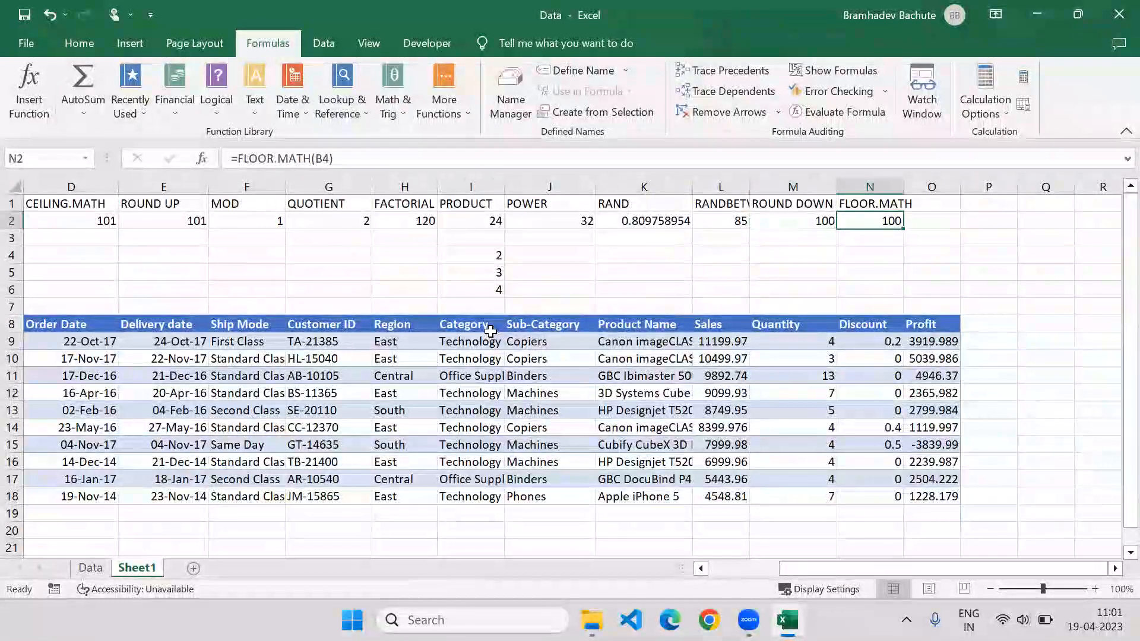
key("Left")
key("Right")
key("Right")
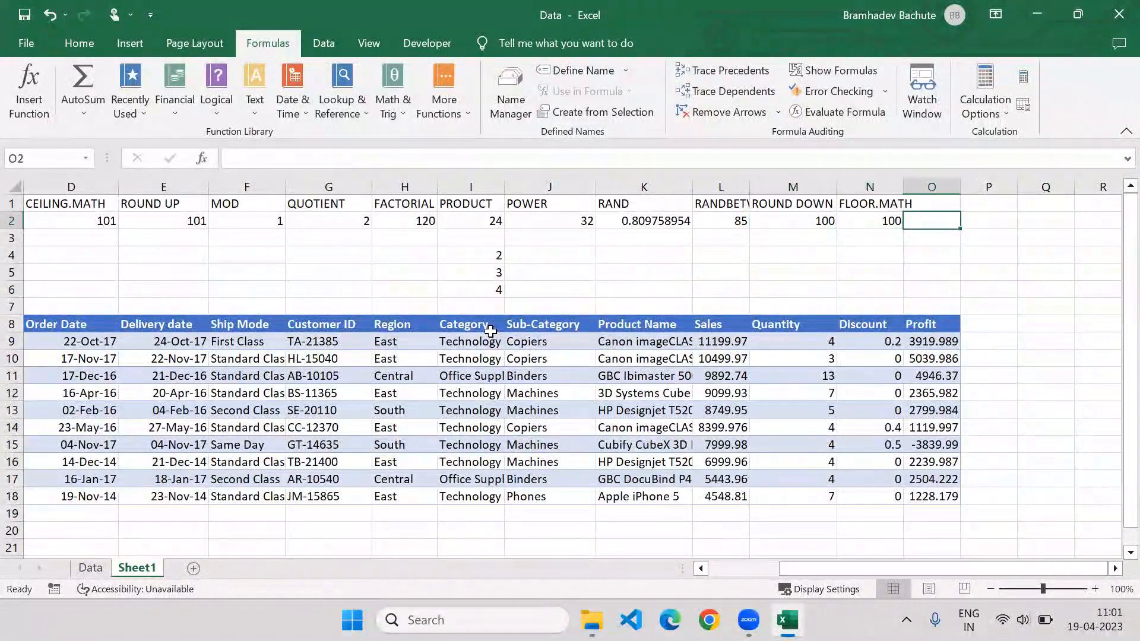
Autofit column N to its FLOOR.MATH heading and enter the heading ROUND in O1
double_click(903, 183)
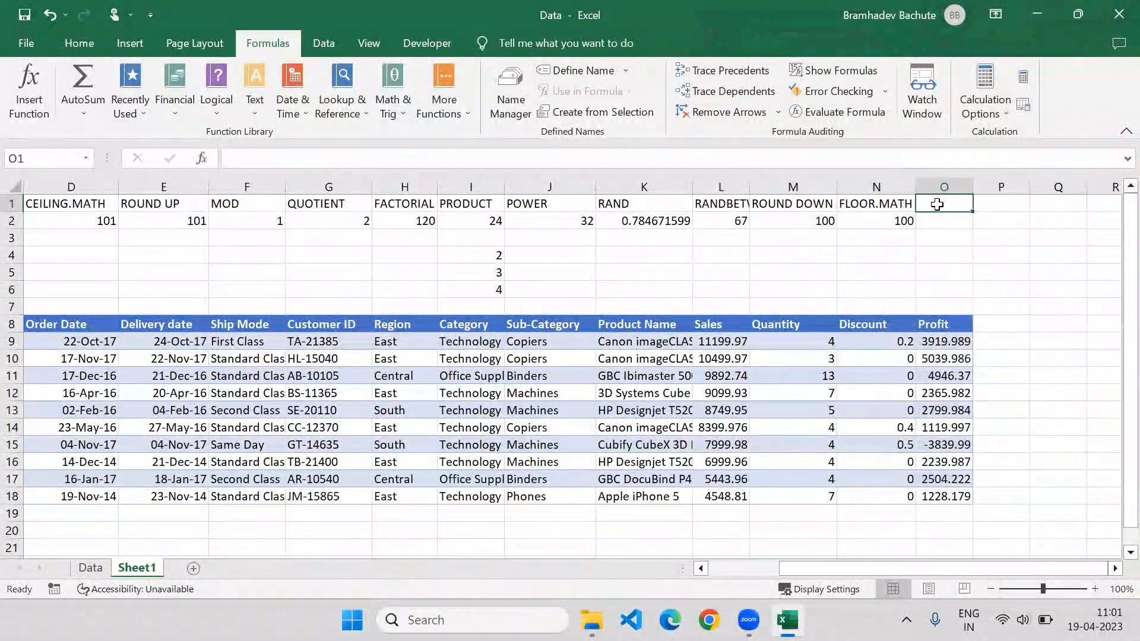
type("ROUND")
key("Return")
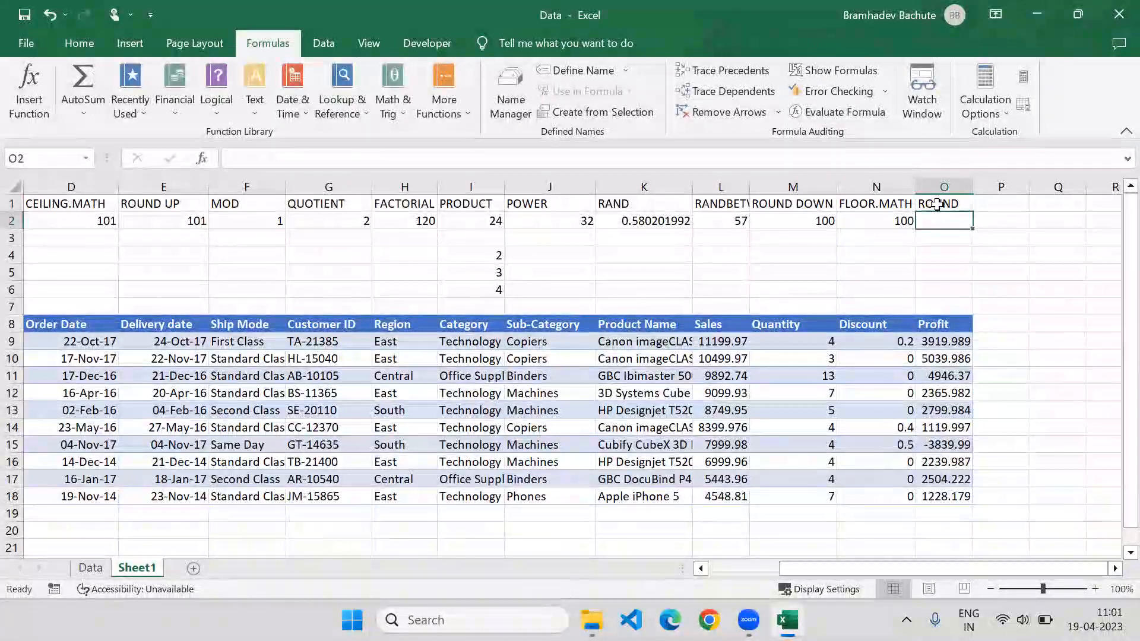
Enter the formula =ROUND(B4,0) in O2 to round the B4 value to zero decimals
type("=roun")
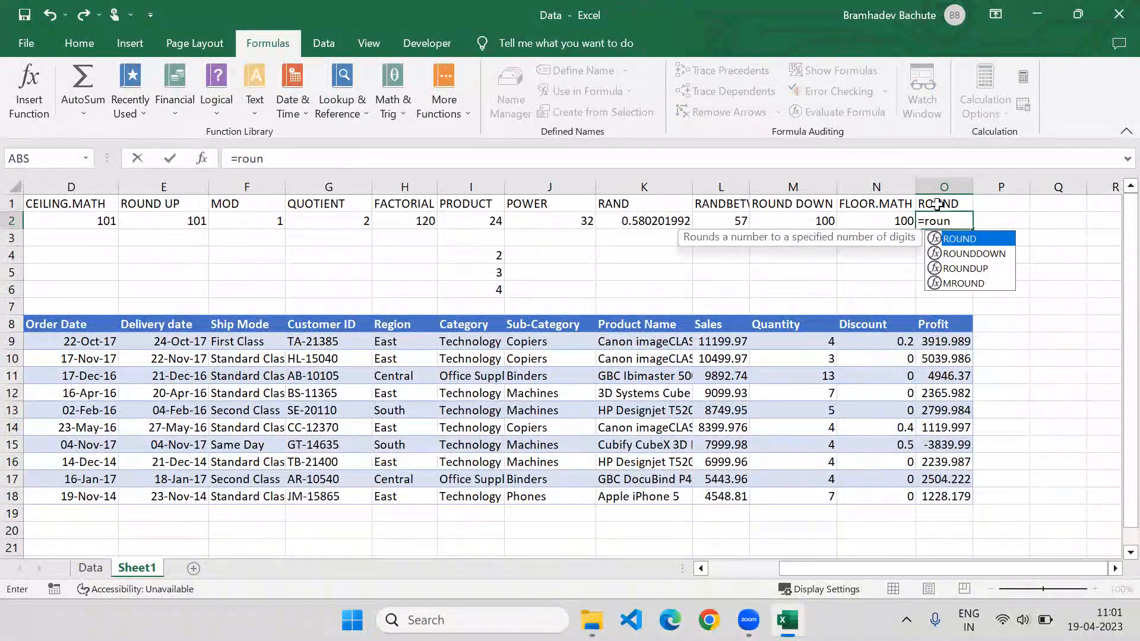
key("Tab")
left_click_drag(870, 569, 799, 574)
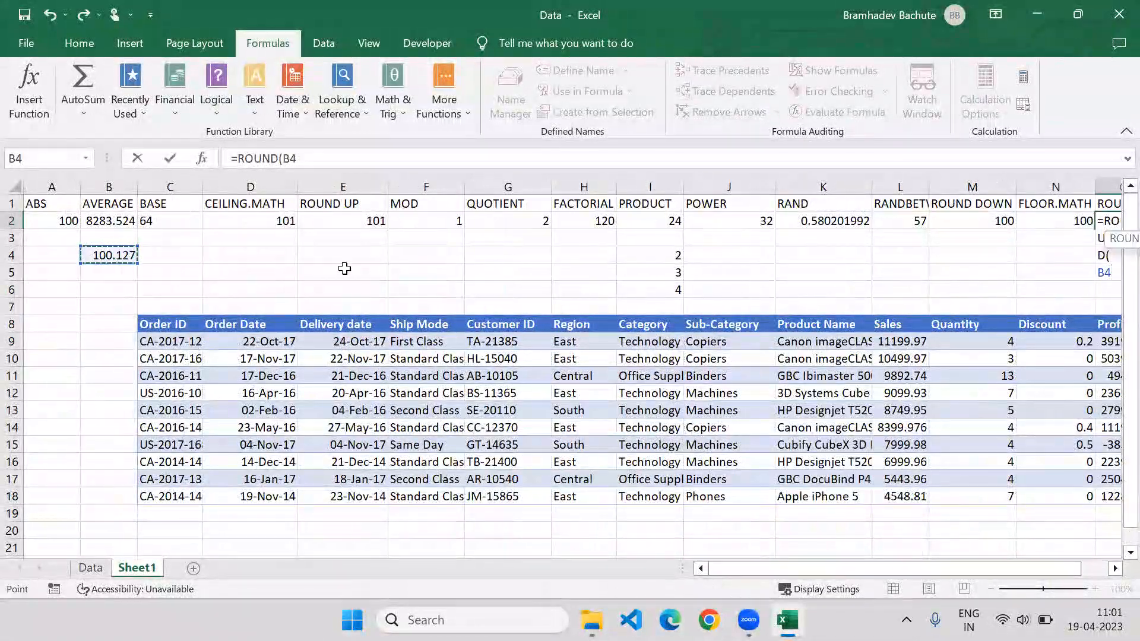
key("Return")
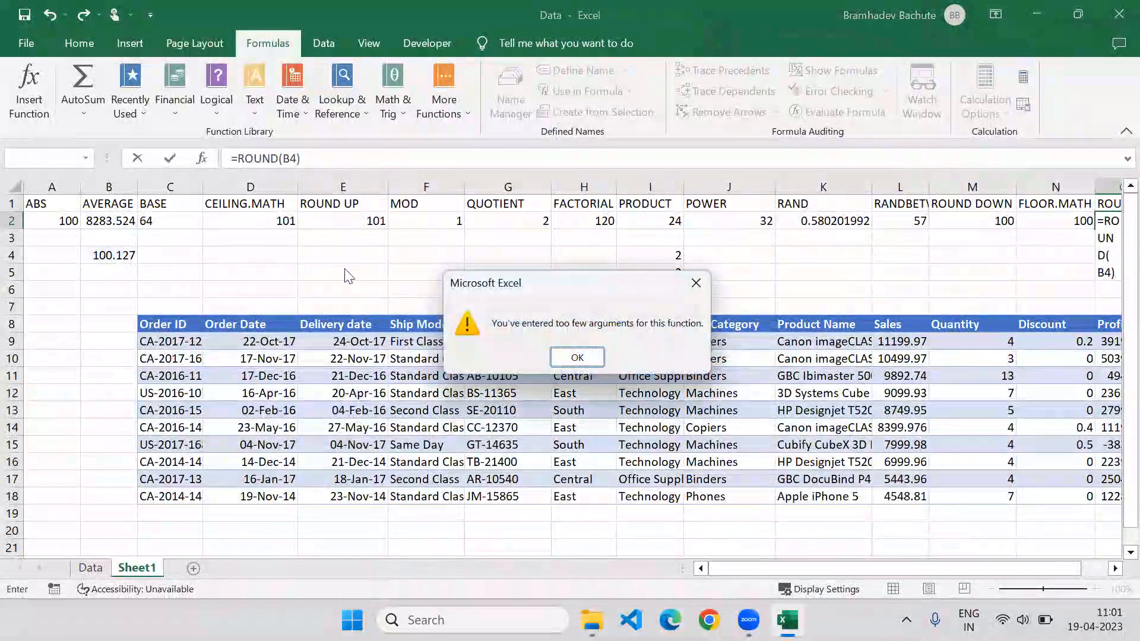
key("Return")
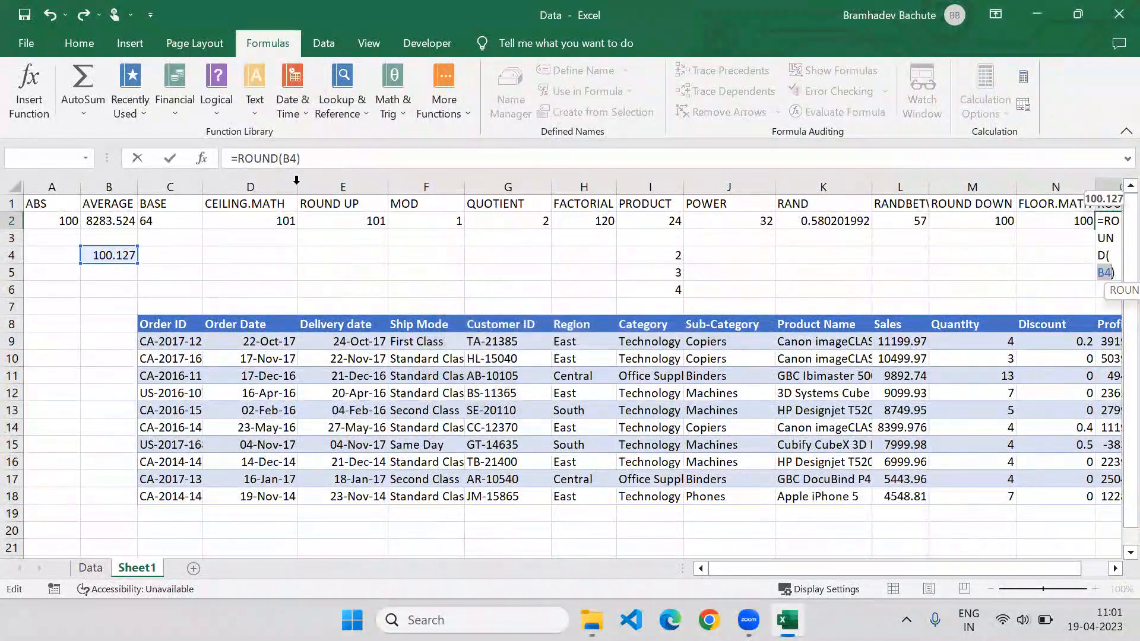
left_click(296, 158)
type(",")
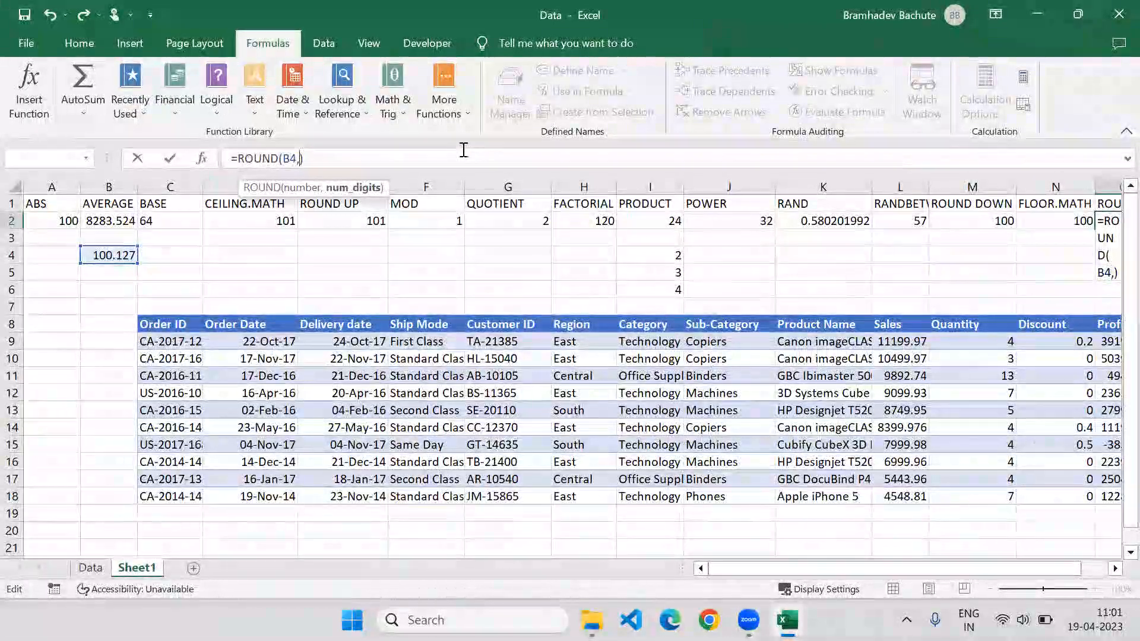
type("0")
key("Return")
key("Up")
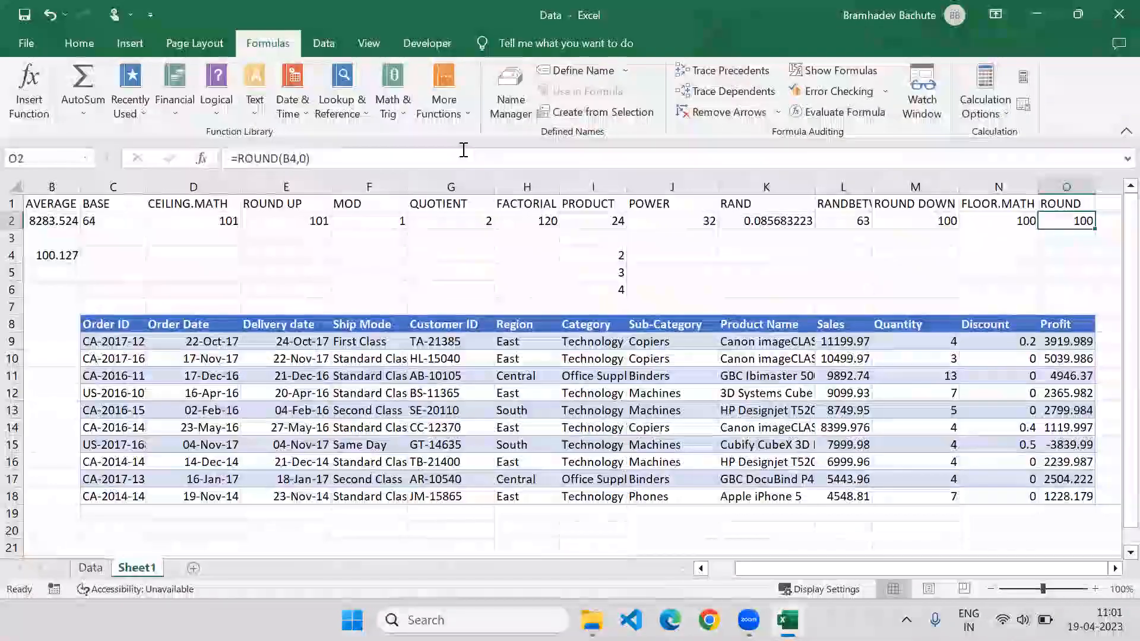
Set the sample value in B4 to 100.6127 and check the ROUND result in O2
key("Right")
scroll(464, 149, "right", 1)
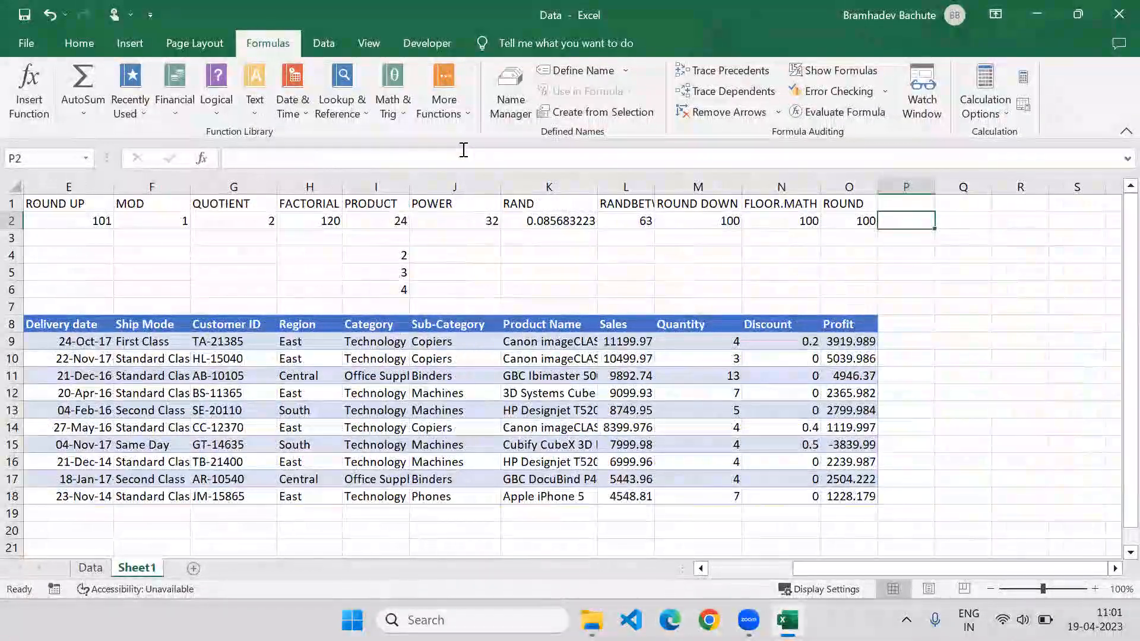
key("Left")
key("Left")
key("Left")
key("Left")
key("Left")
key("Left")
key("Left")
key("Left")
key("Left")
key("Left")
key("Left")
key("Left")
key("Left")
key("Left")
key("Left")
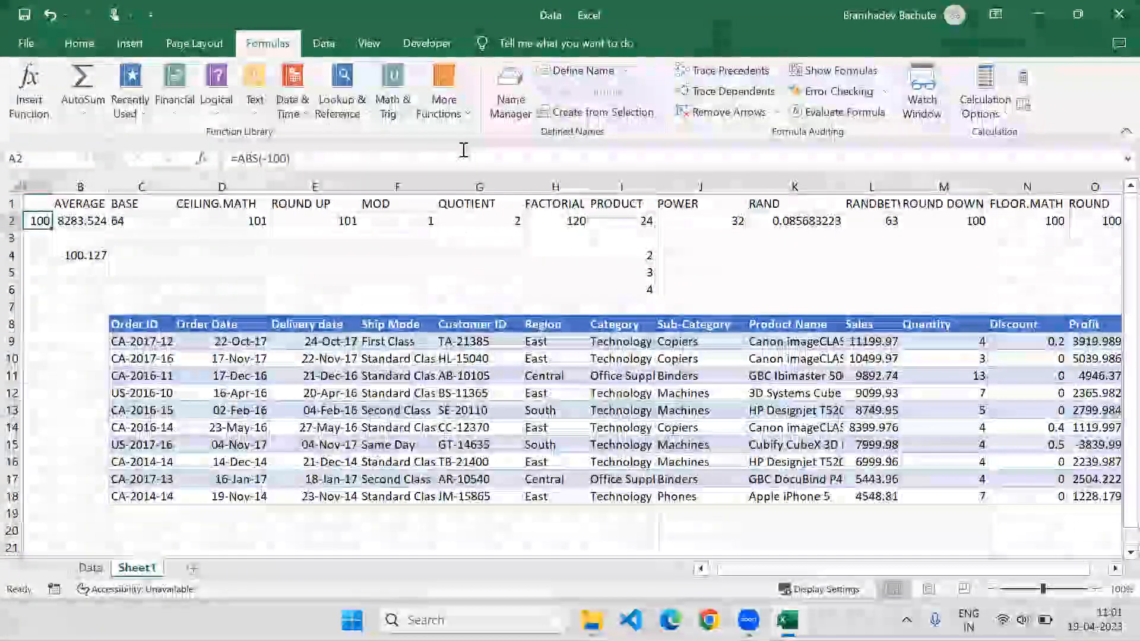
key("Down")
key("Down")
key("Right")
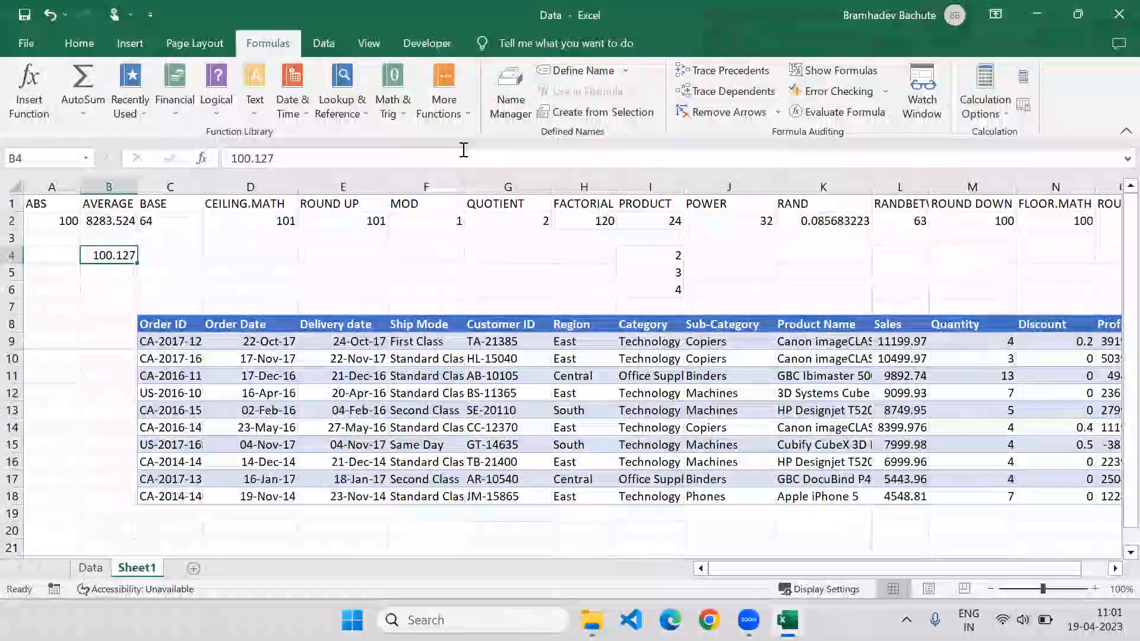
left_click(255, 158)
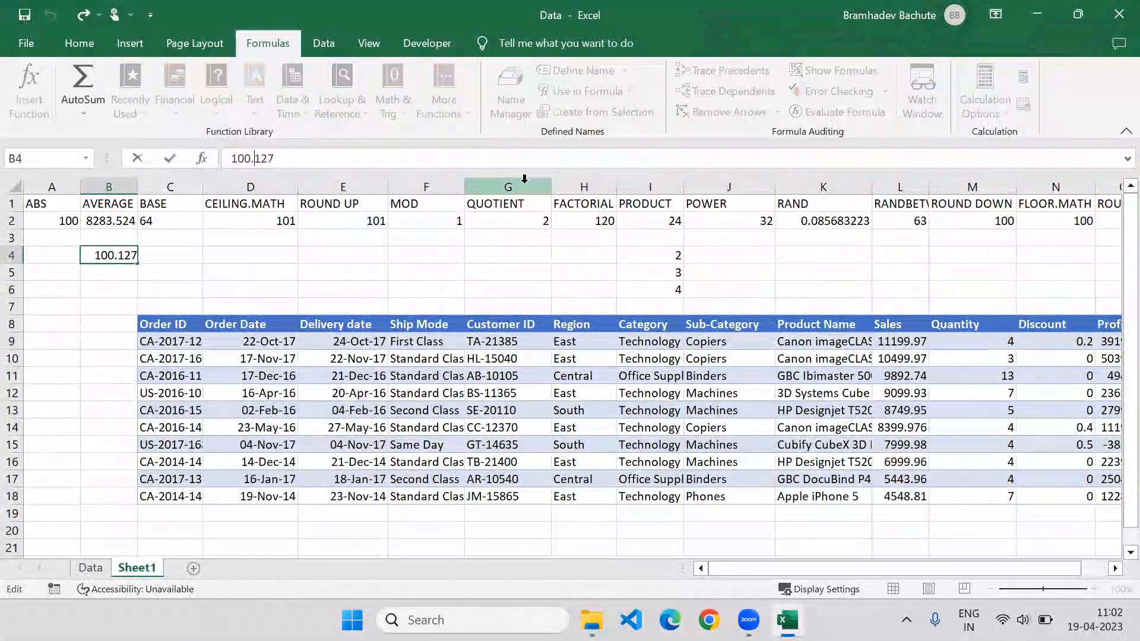
type("6")
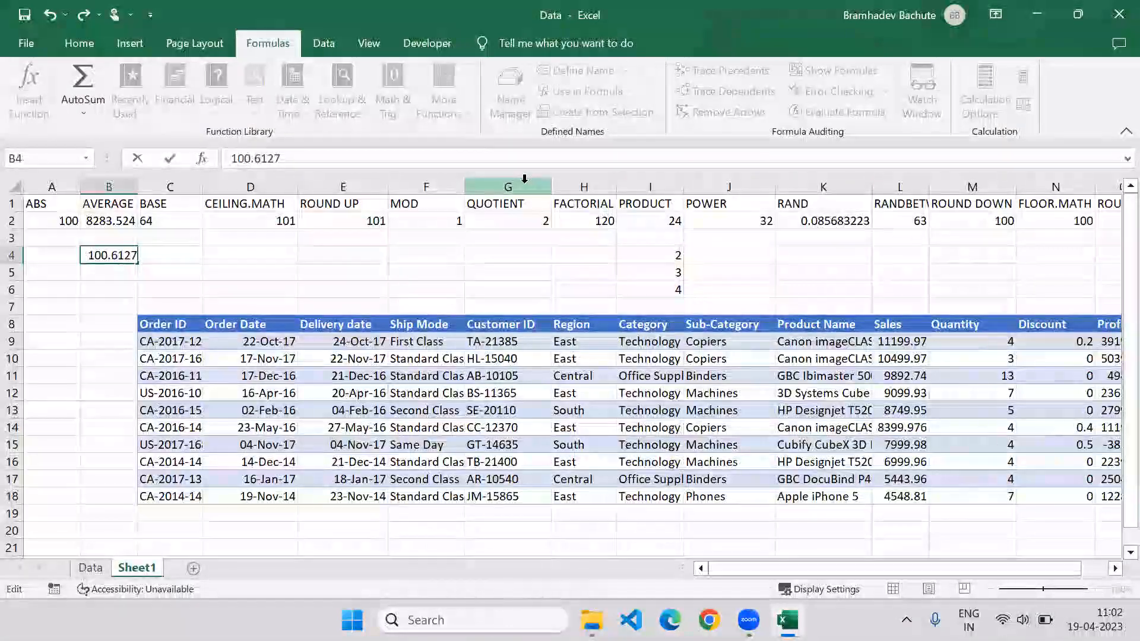
key("Return")
key("Up")
key("Up")
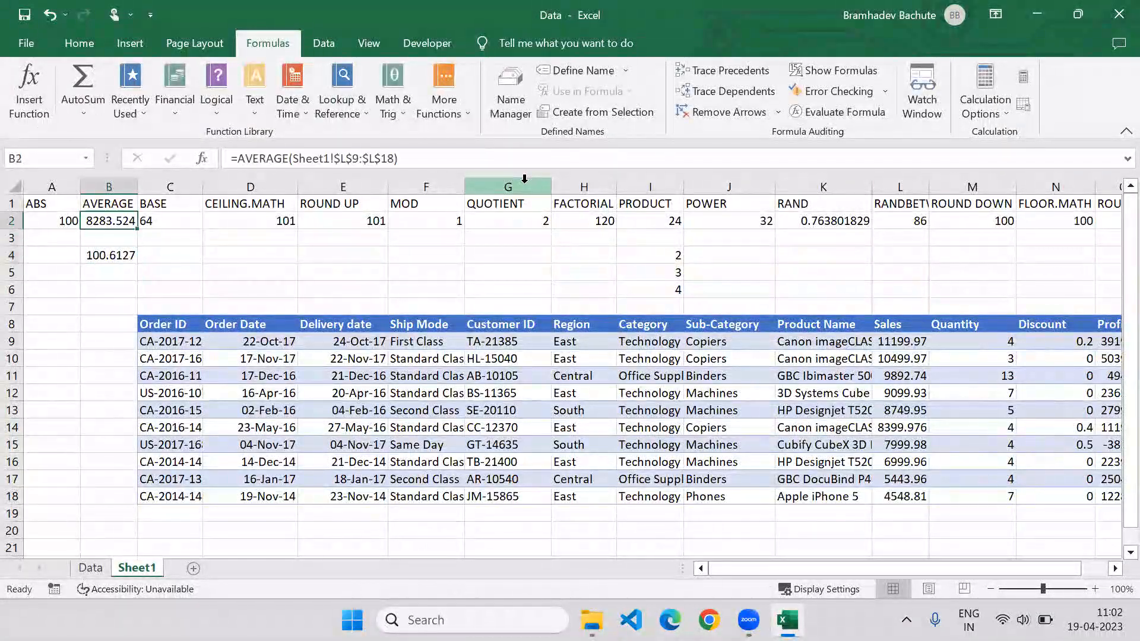
key("Up")
key("ctrl+Right")
key("Down")
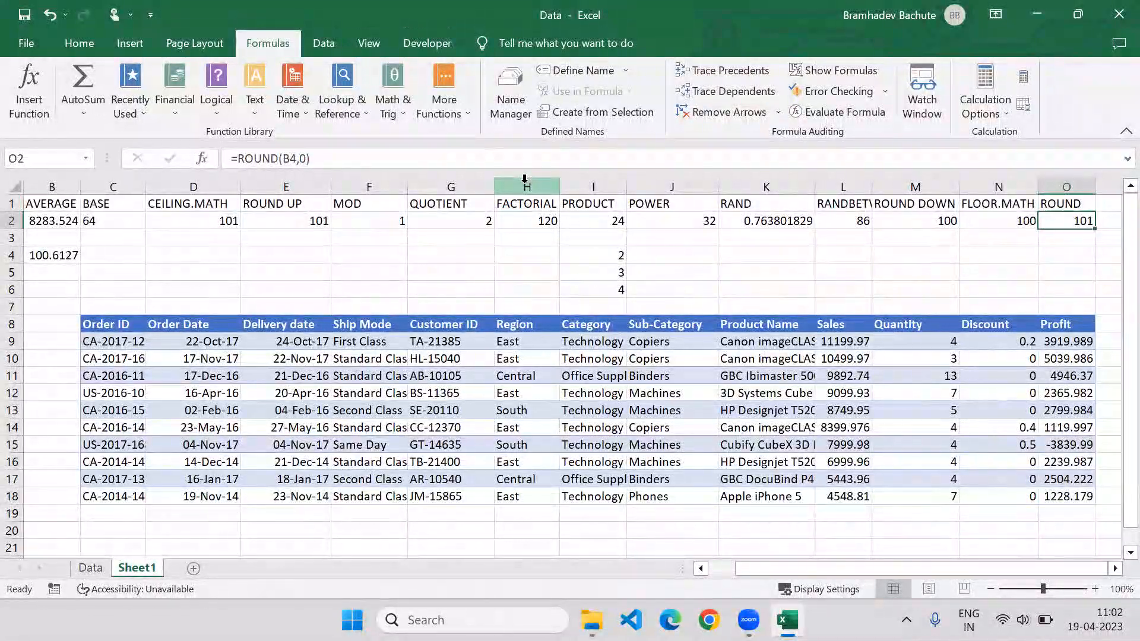
key("Right")
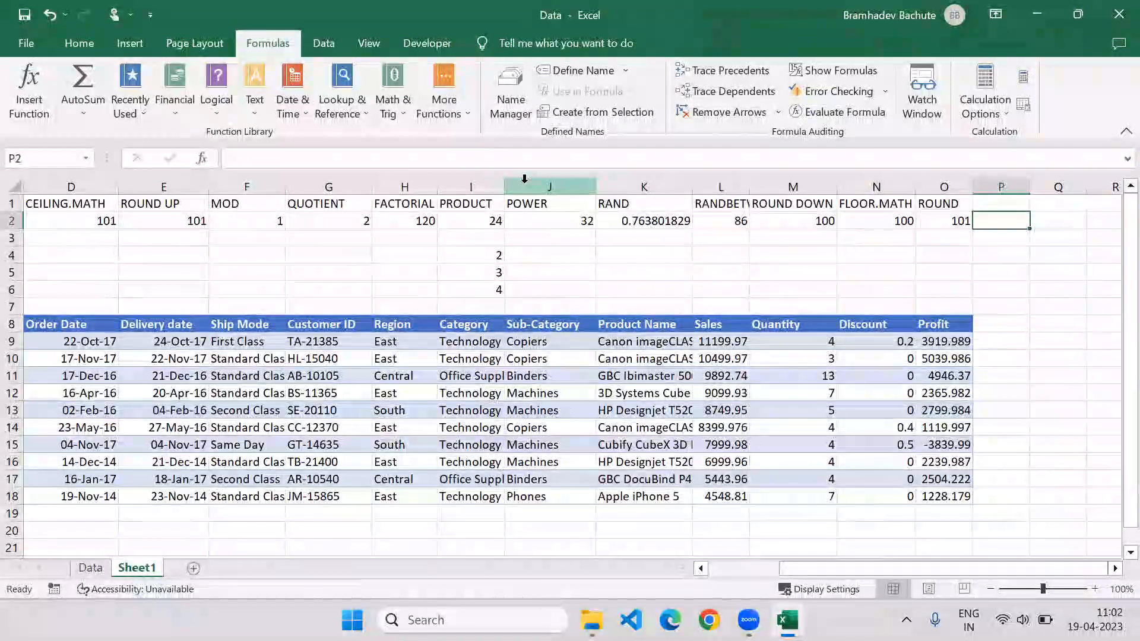
Look through the Math & Trig function list down to the SQRT and SUM-type functions
left_click(402, 94)
left_click_drag(507, 180, 506, 435)
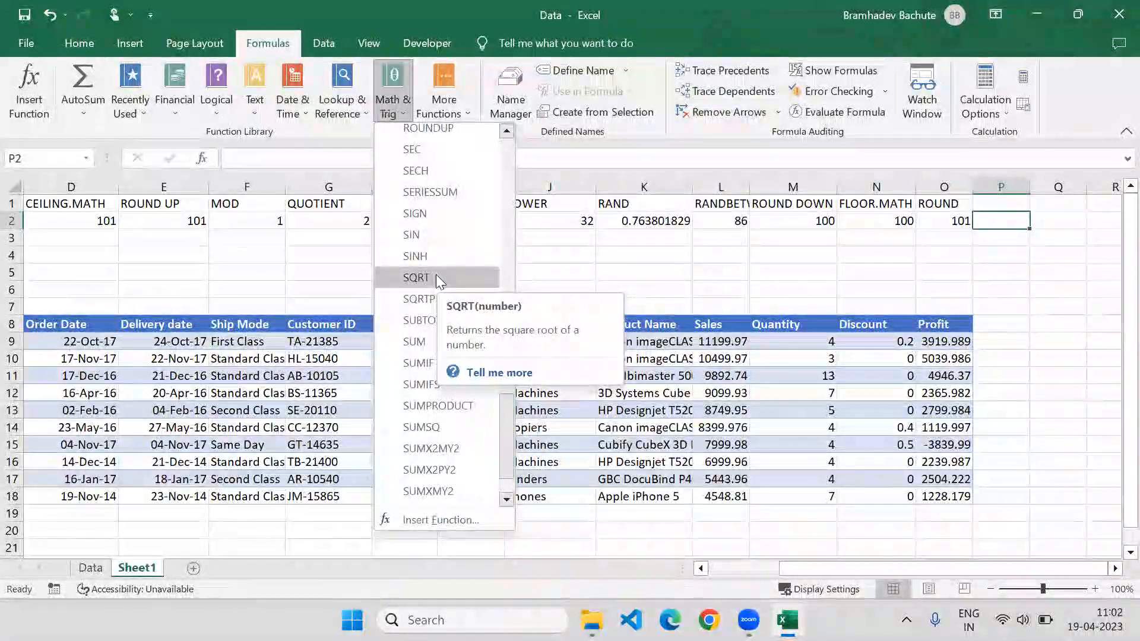
scroll(508, 414, "down", 3)
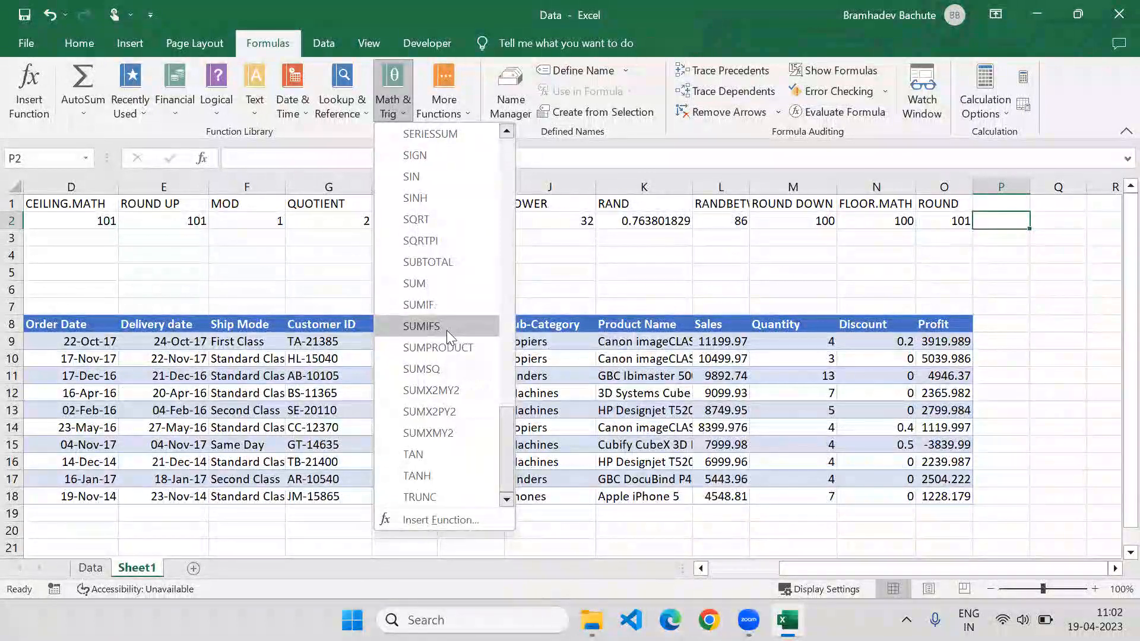
left_click(1034, 256)
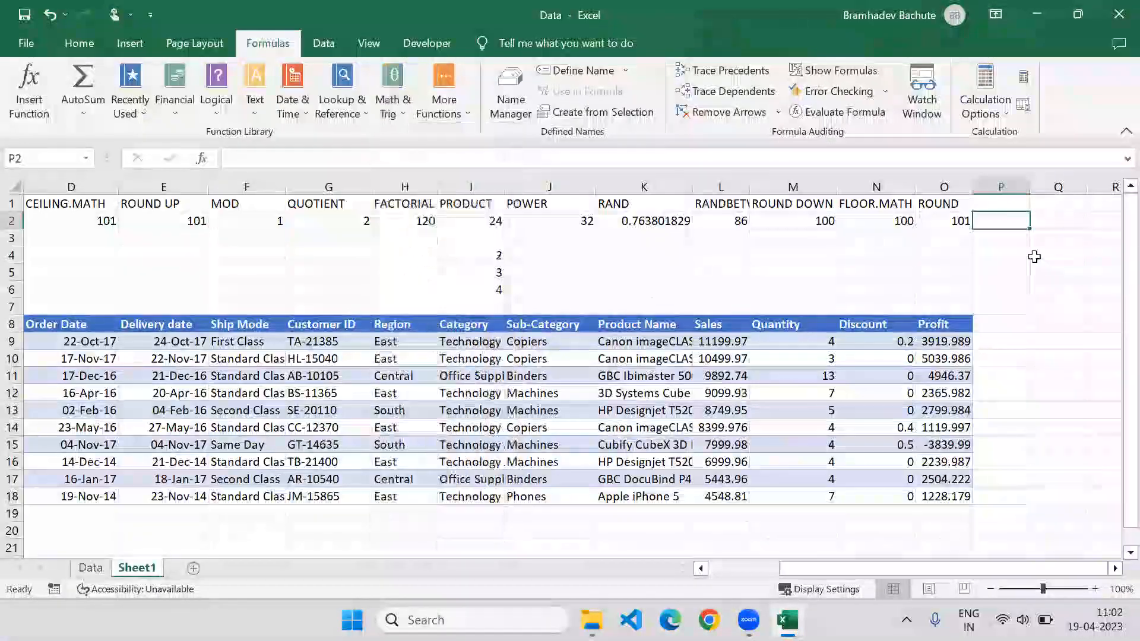
Enter the headings SUM in P1, SUMIF in Q1 and SUMIFS in R1
left_click(992, 202)
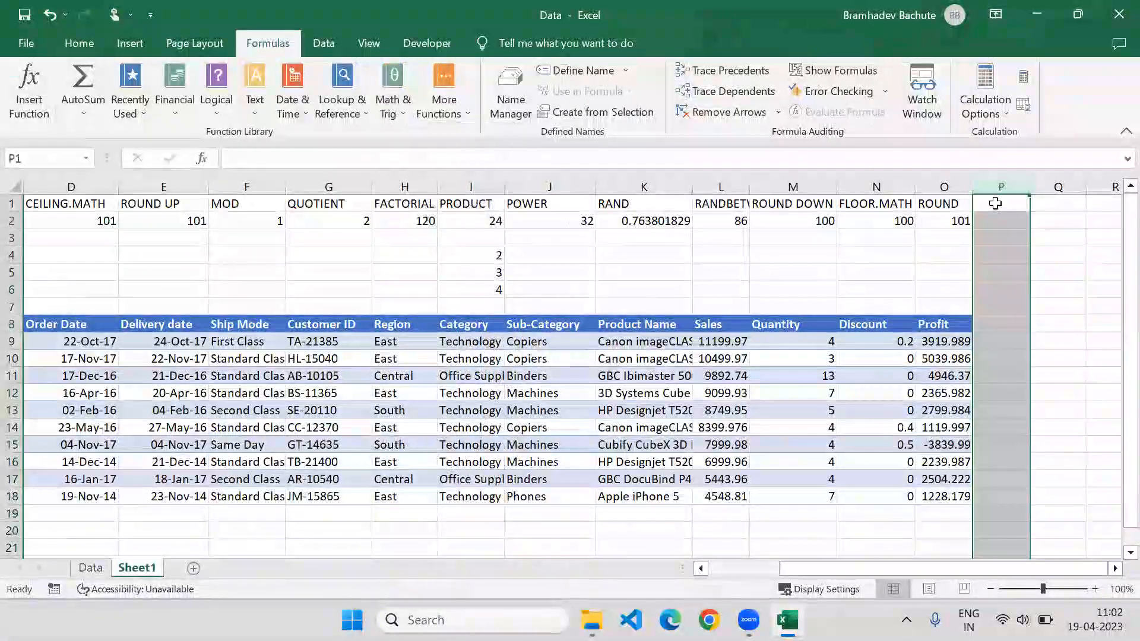
type("SUM")
left_click(1054, 209)
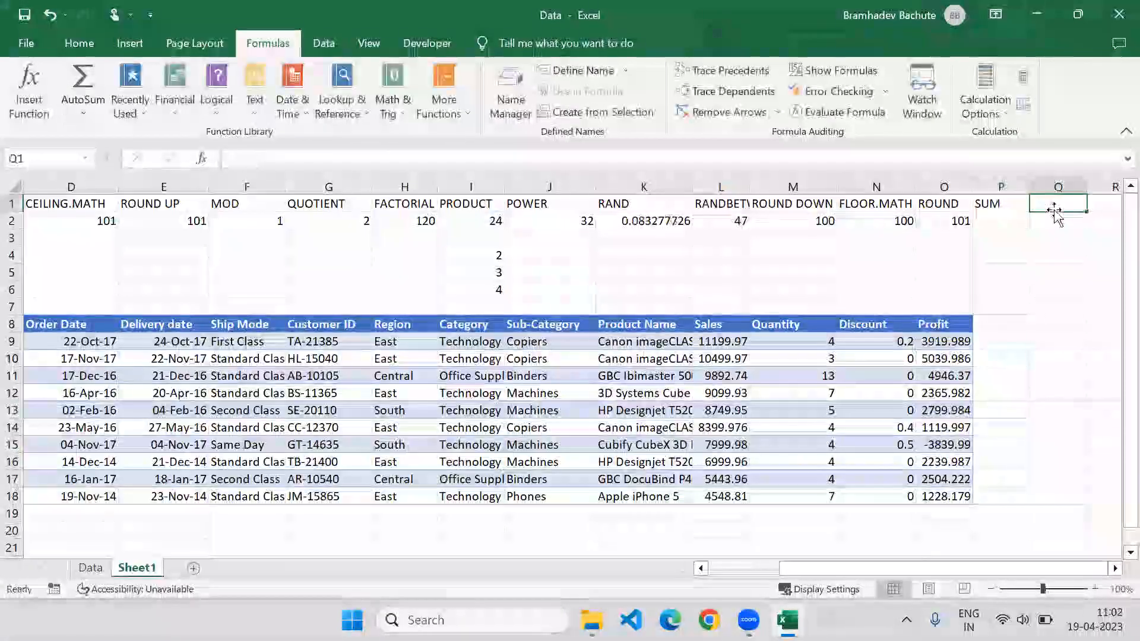
type("SUI")
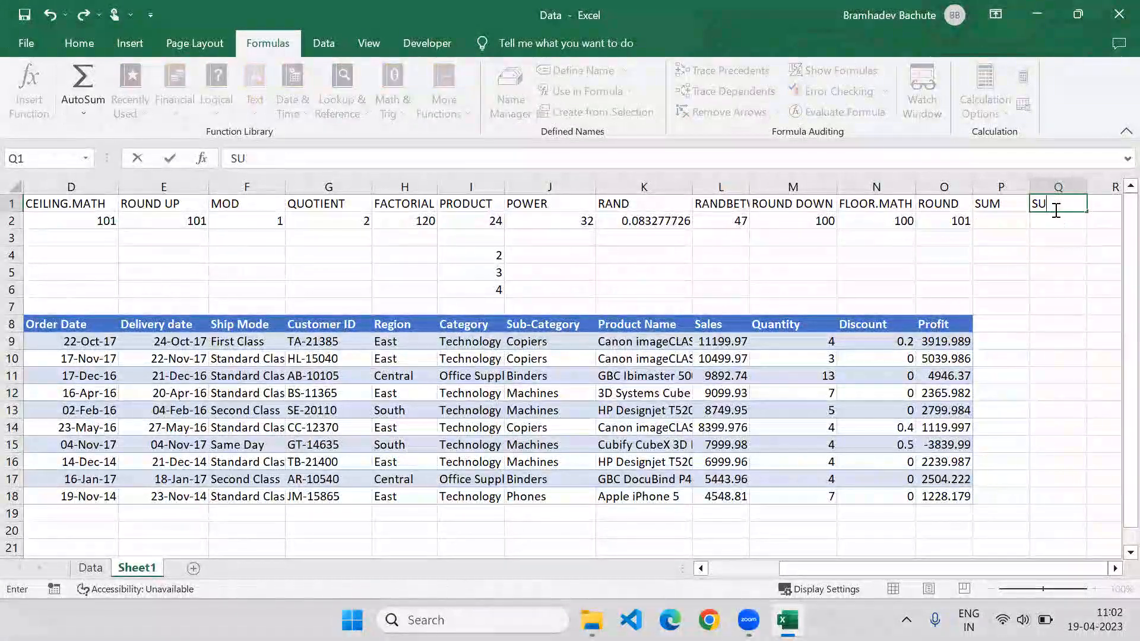
key("Tab")
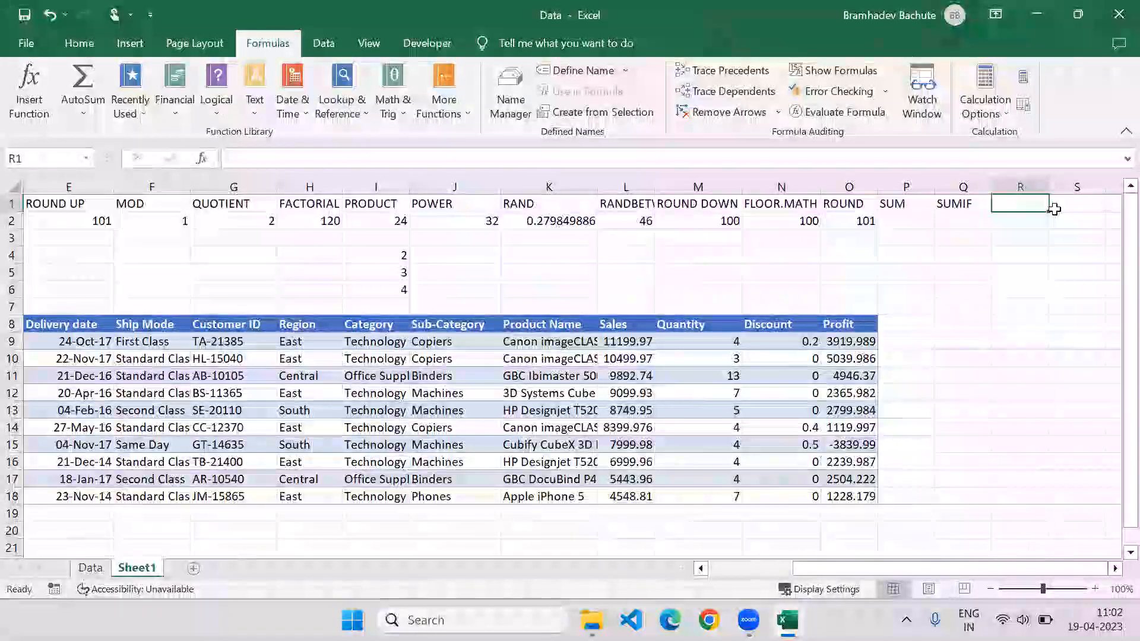
type("SUMIF")
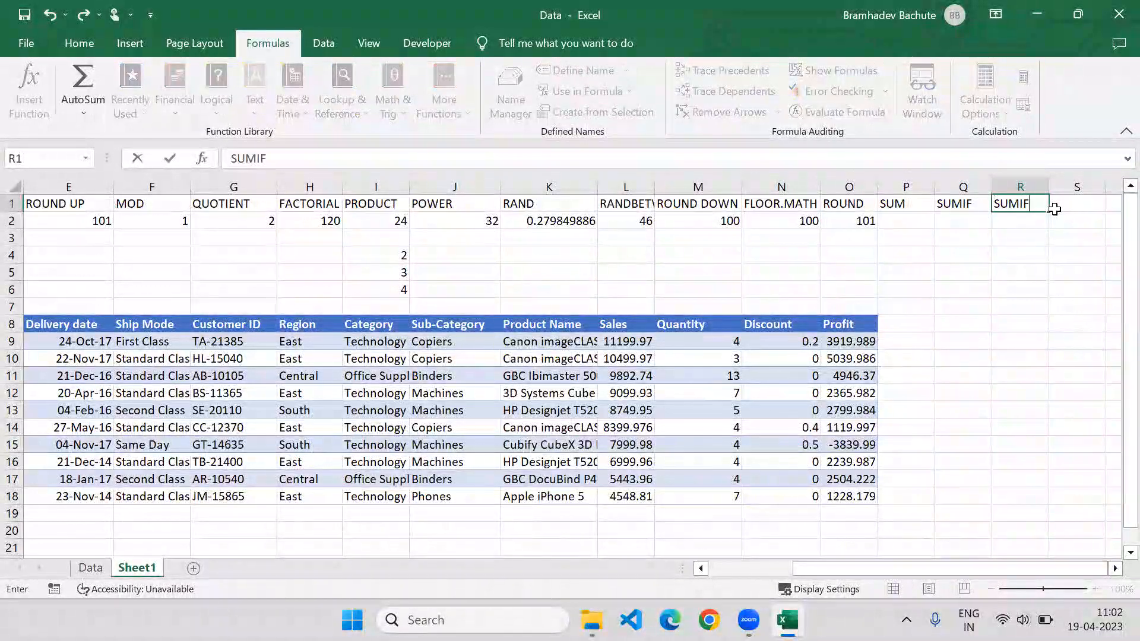
type("S")
key("Return")
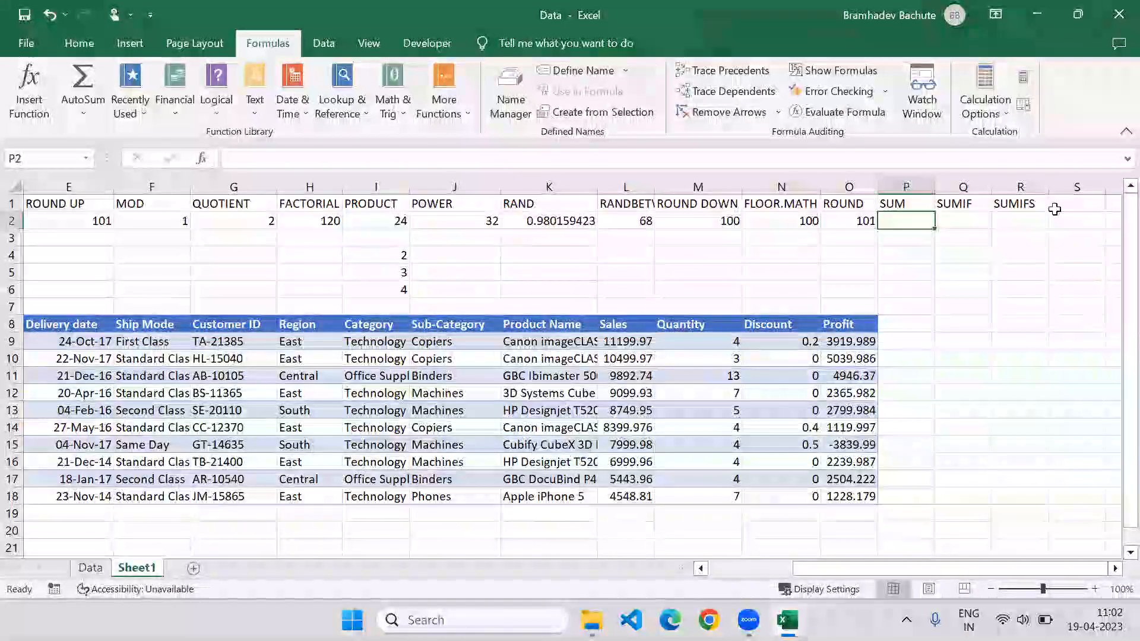
Copy the SUM, SUMIF and SUMIFS headings from P1:R1 to the Data sheet, starting at U1
left_click_drag(909, 204, 1047, 212)
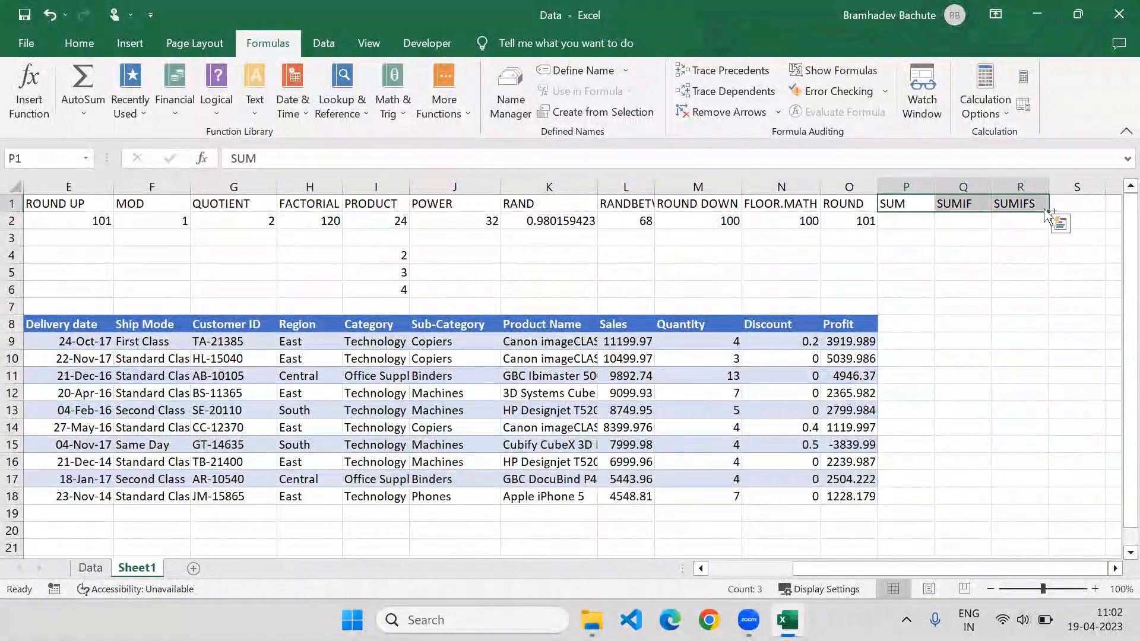
key("ctrl+c")
left_click(90, 567)
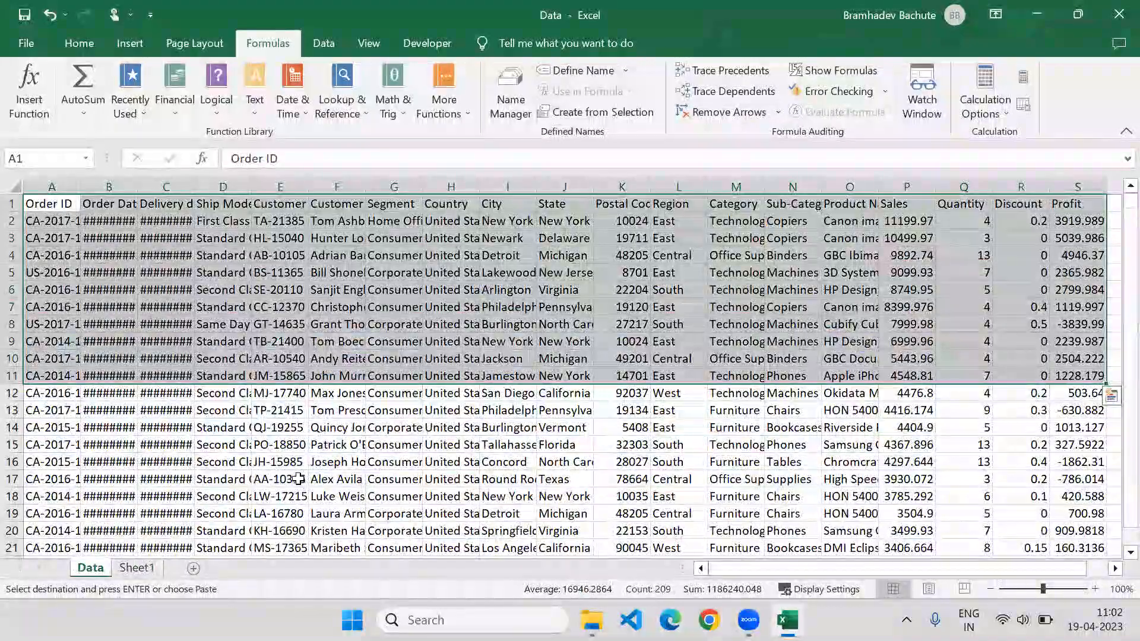
key("ctrl+Right")
key("Right")
key("Right")
key("Right")
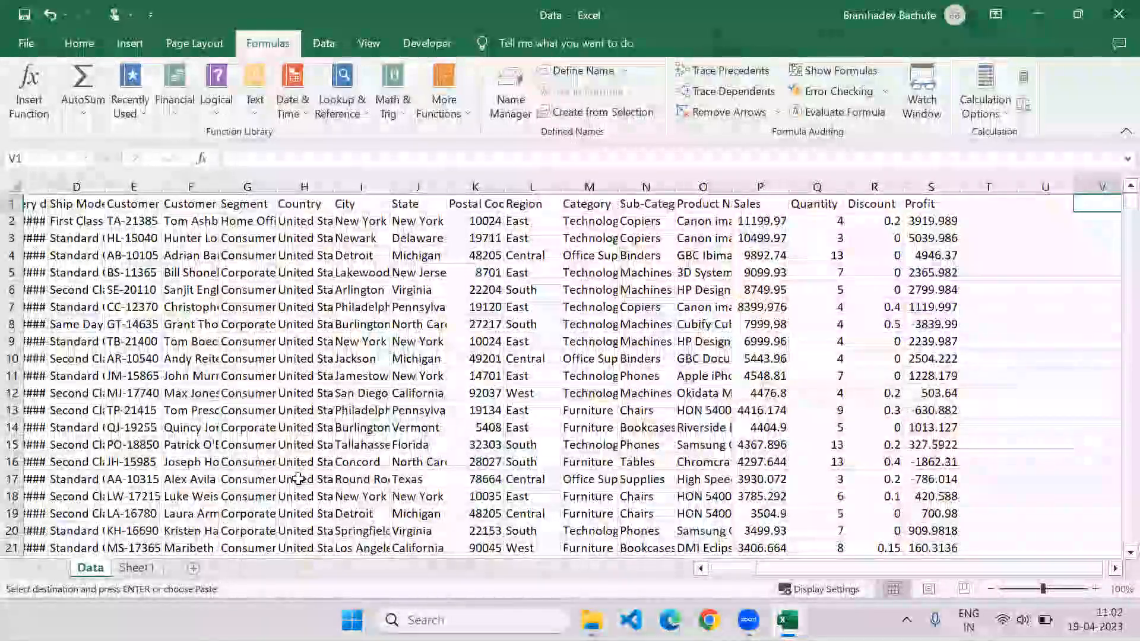
key("Left")
key("Return")
Enter the formula =SUM(P2:P5010) in U2 of the Data sheet to total the Sales column
type("=SUM(")
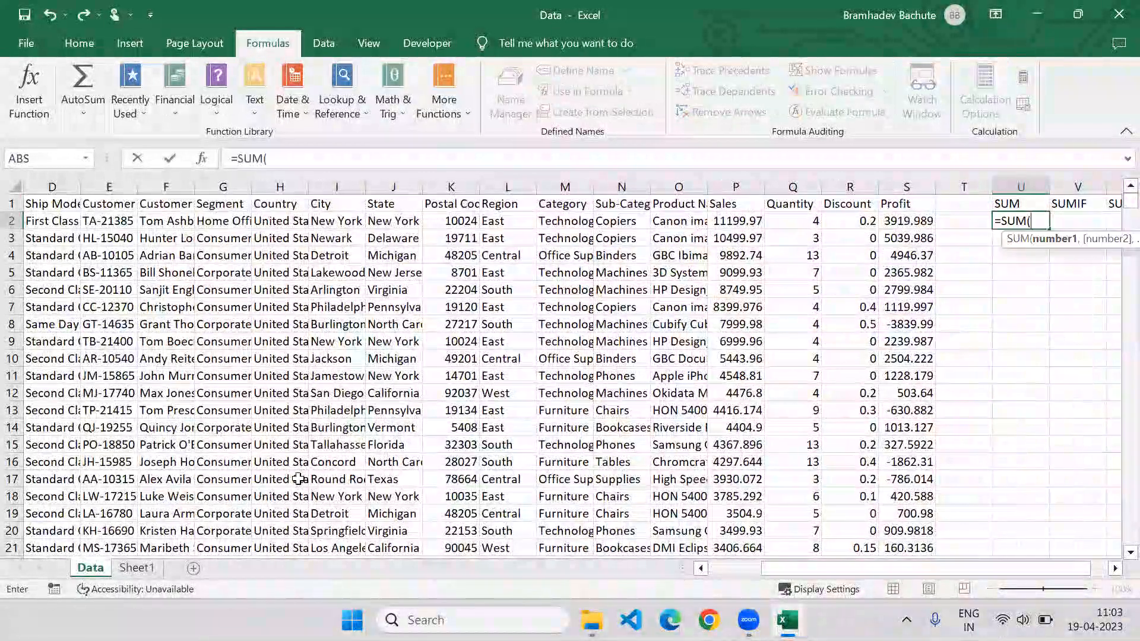
key("Left")
key("Left")
key("Left")
key("Left")
key("Left")
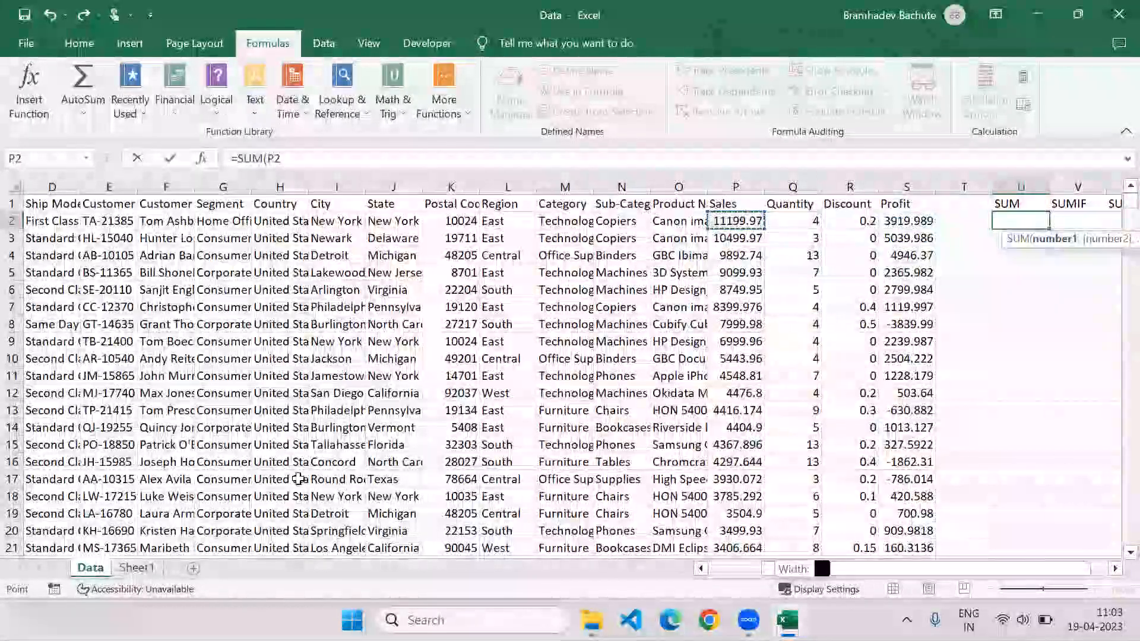
key("ctrl+shift+Down")
key("Return")
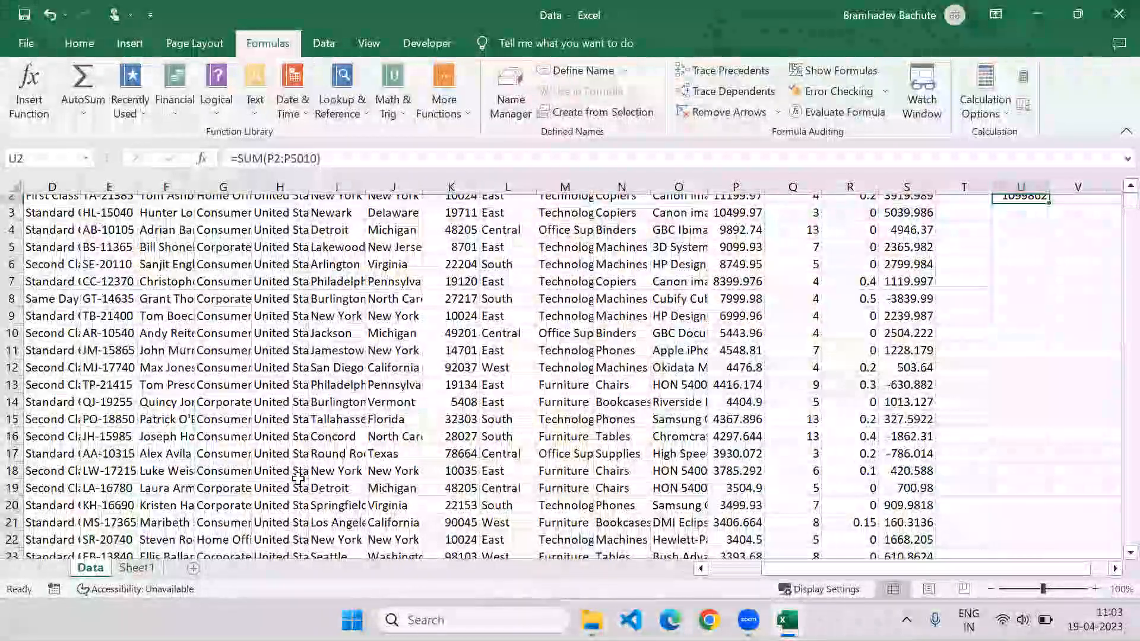
Examine the Category column as a possible SUMIF condition and select V2 below the SUMIF heading
key("Up")
key("ctrl+Right")
key("Left")
key("Down")
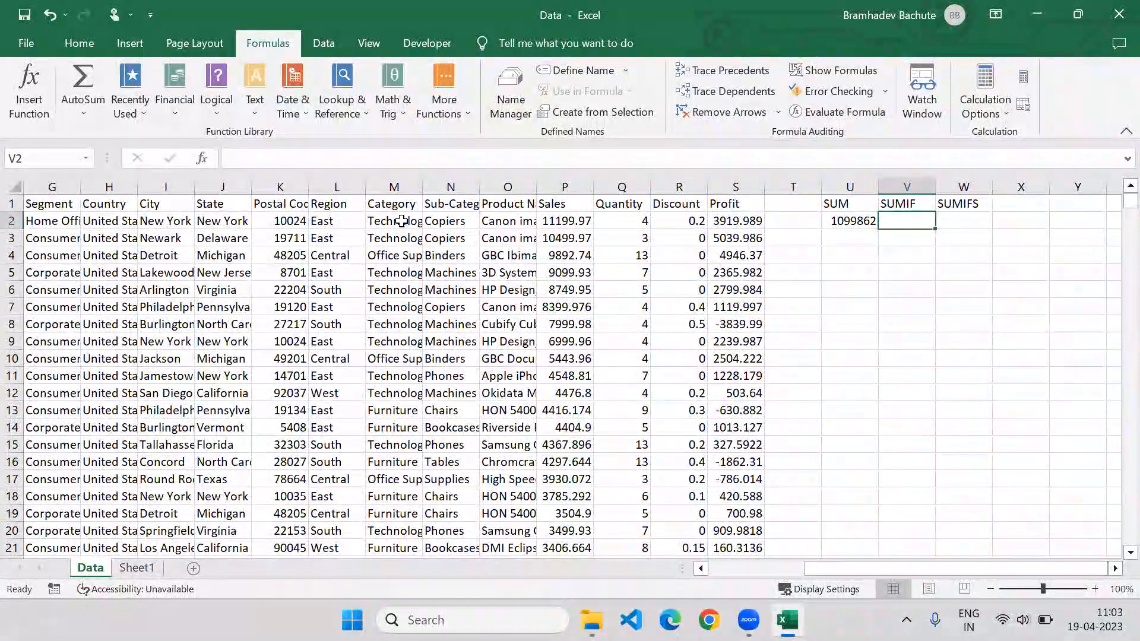
left_click(401, 220)
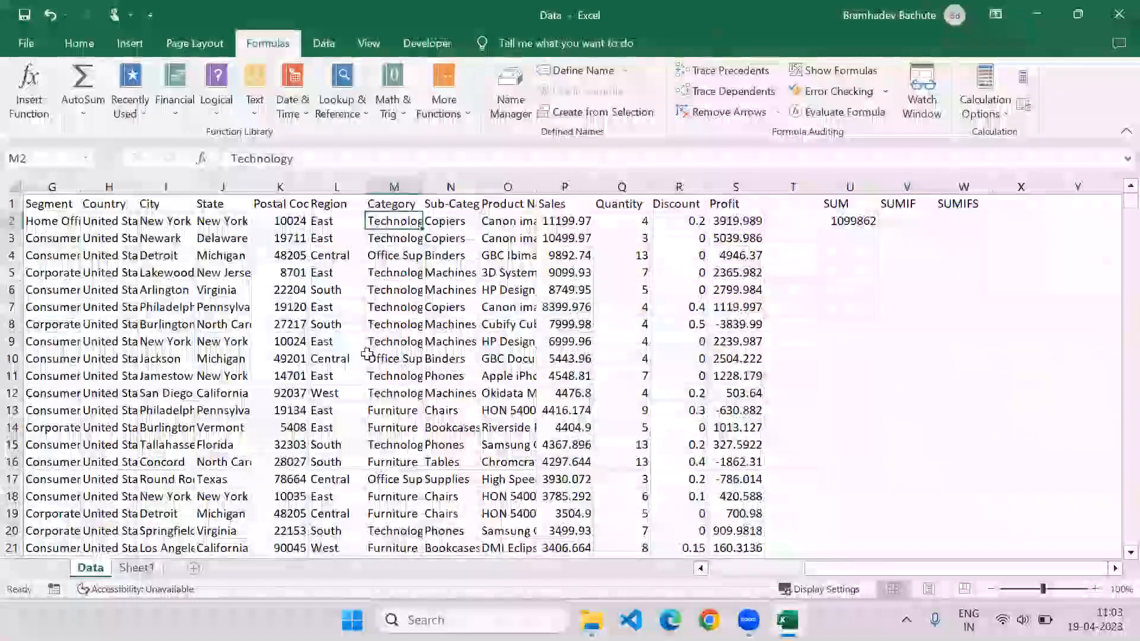
left_click(404, 195)
left_click(390, 219)
left_click(895, 221)
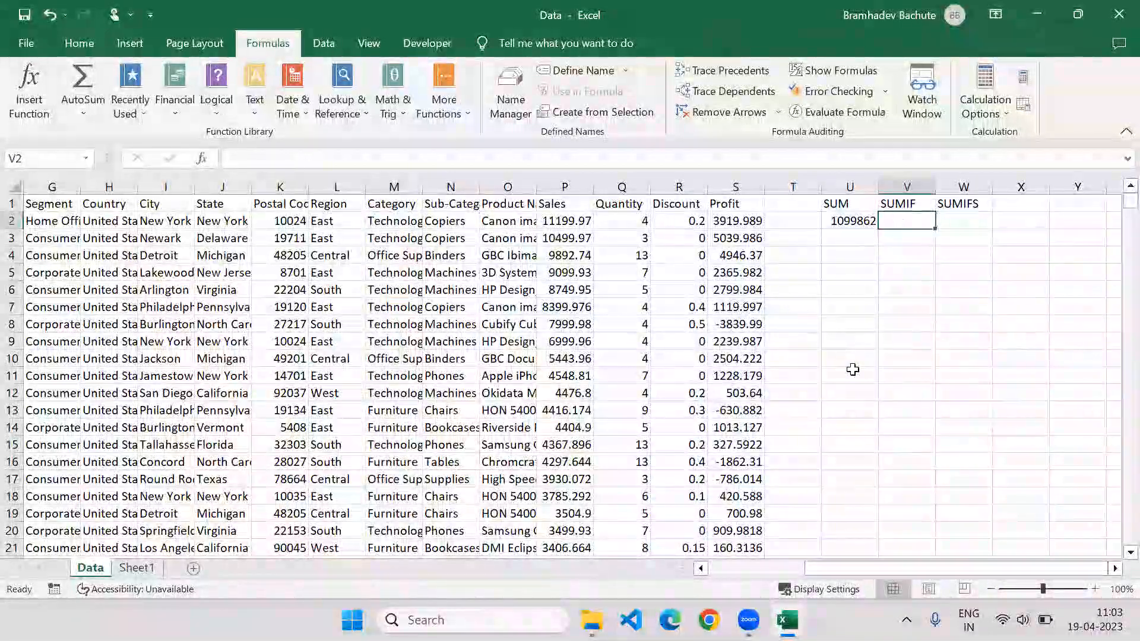
Start a SUMIF formula in V2 with the Category cells M2:M5010 as the criteria range
type("=")
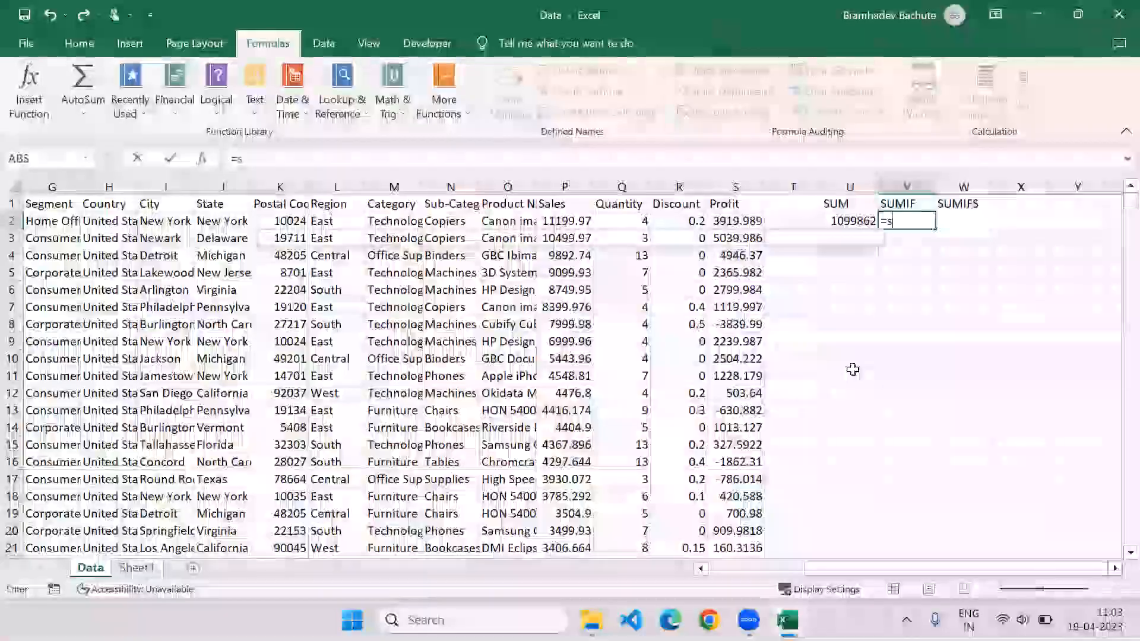
type("sum")
key("Down")
key("Tab")
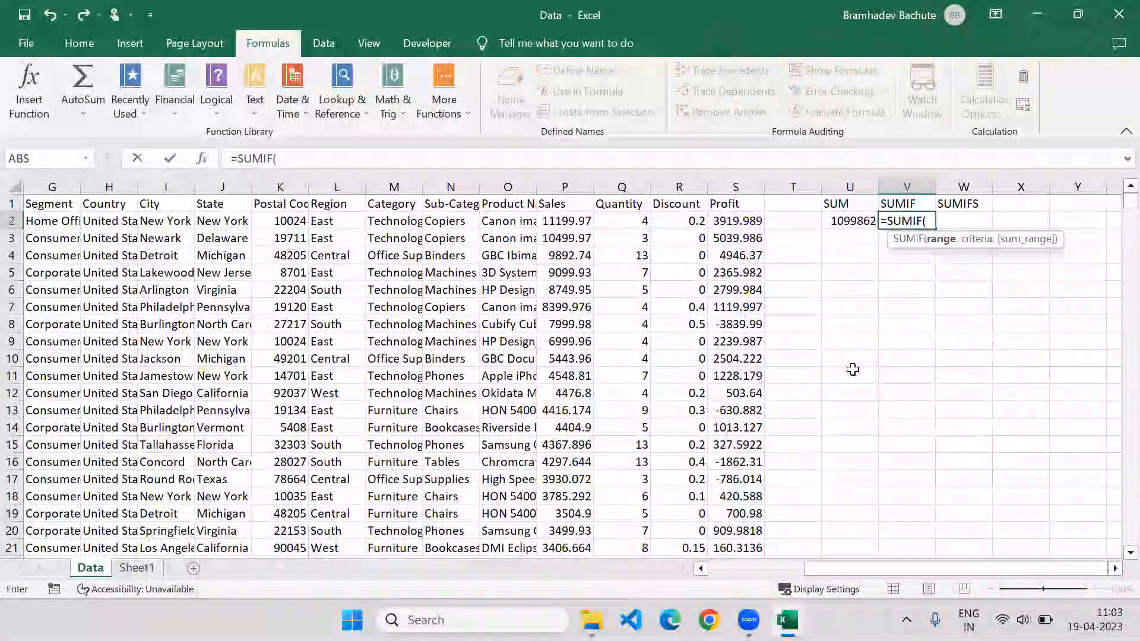
key("Left")
key("Left")
key("Left")
key("Left")
key("Left")
key("Left")
key("Left")
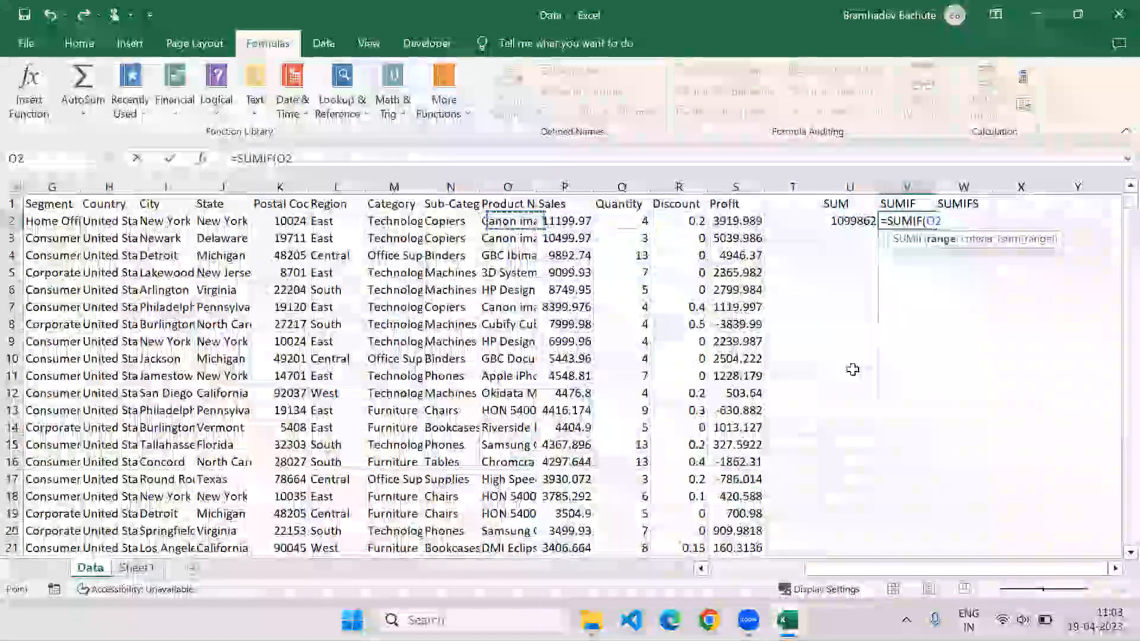
key("Left")
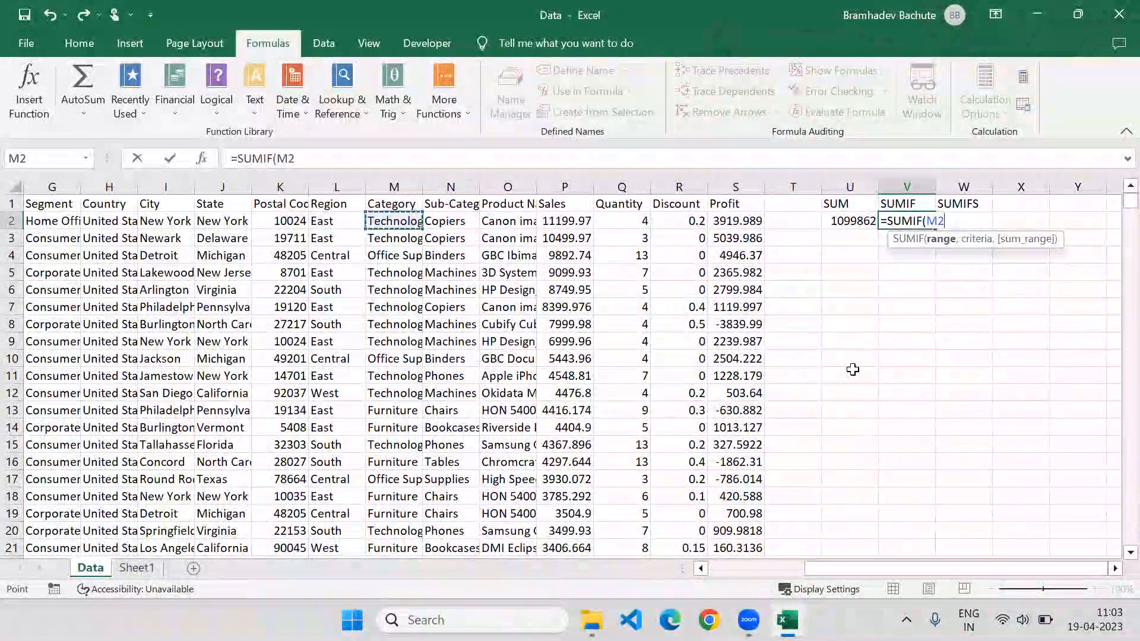
key("ctrl+shift+Down")
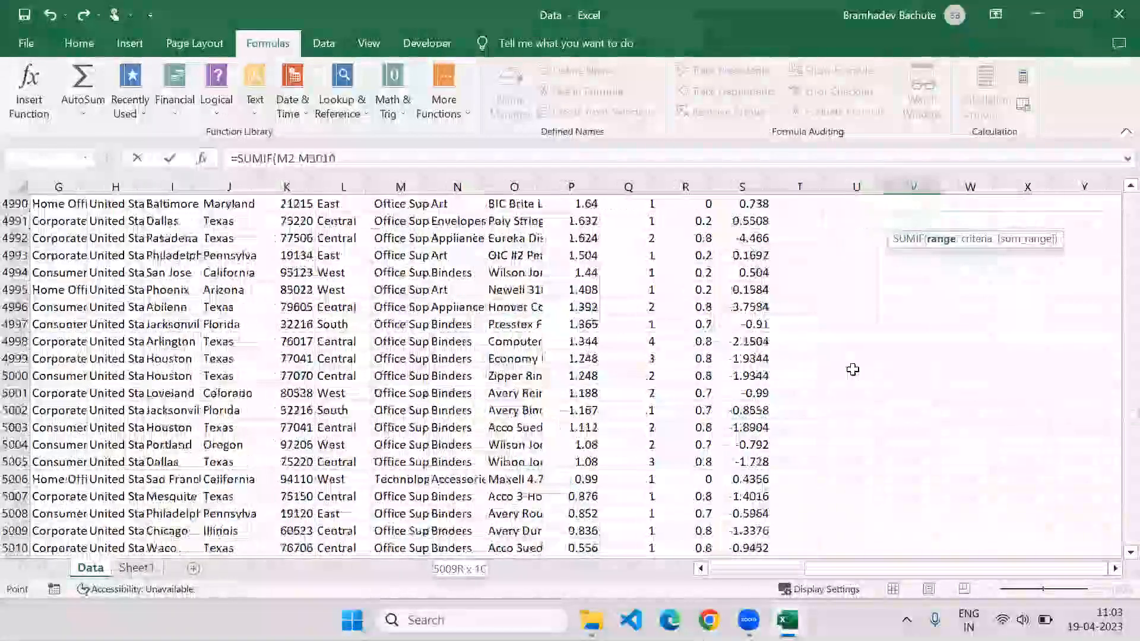
type(",")
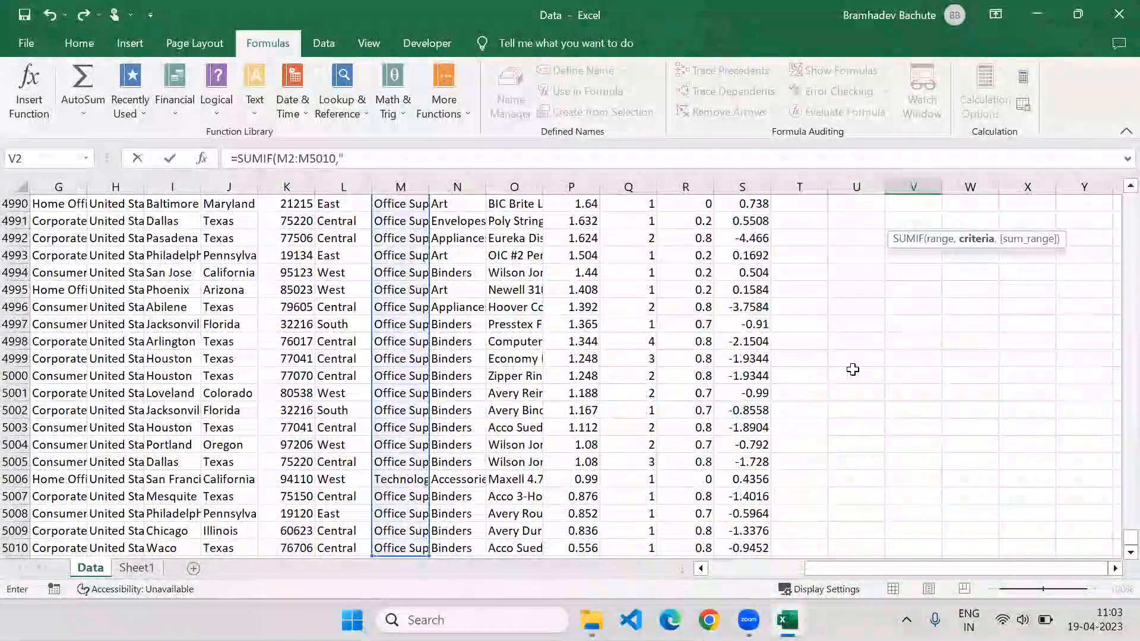
Complete the SUMIF formula in V2 with the criterion "Technology" and the Sales cells P2:P5010 as the sum range
type("\"Techno")
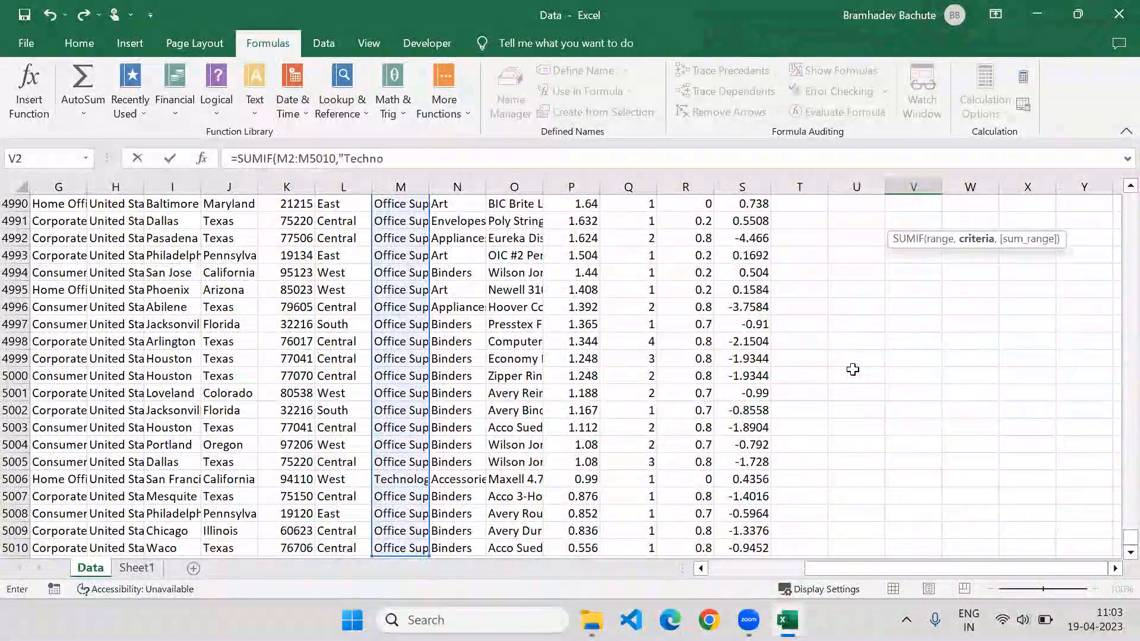
type("logy\",")
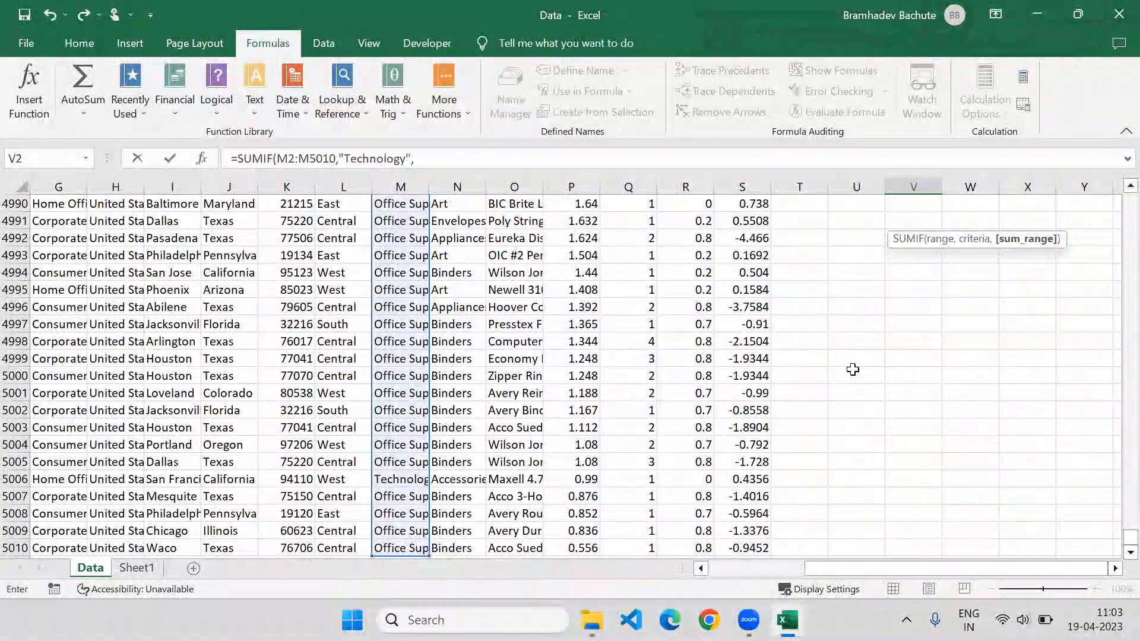
left_click_drag(1130, 537, 1114, 194)
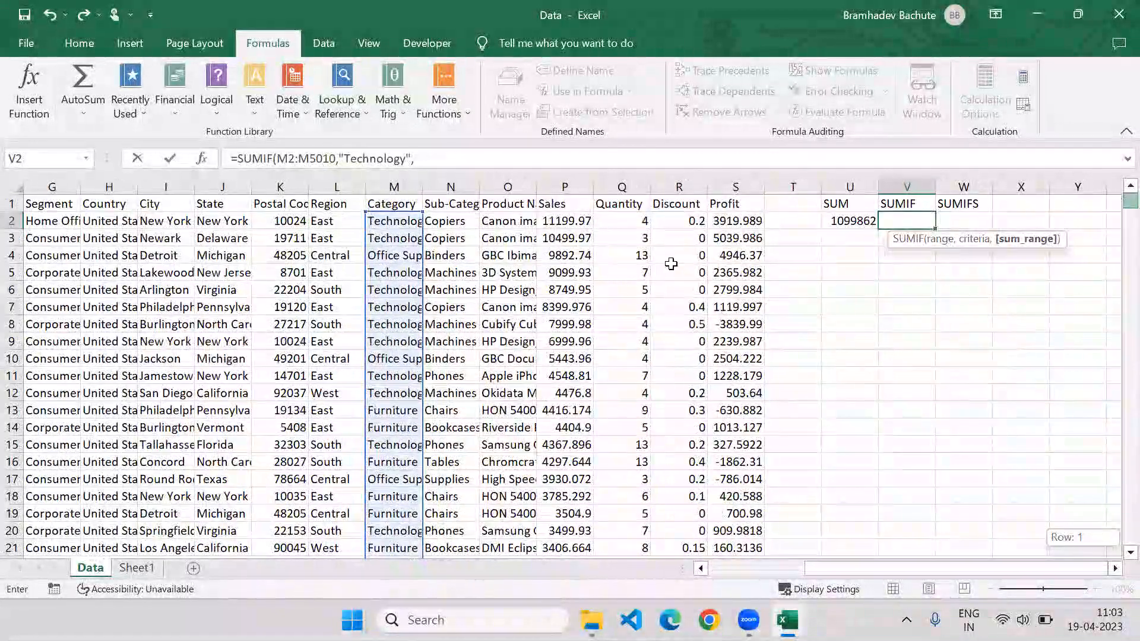
left_click(574, 220)
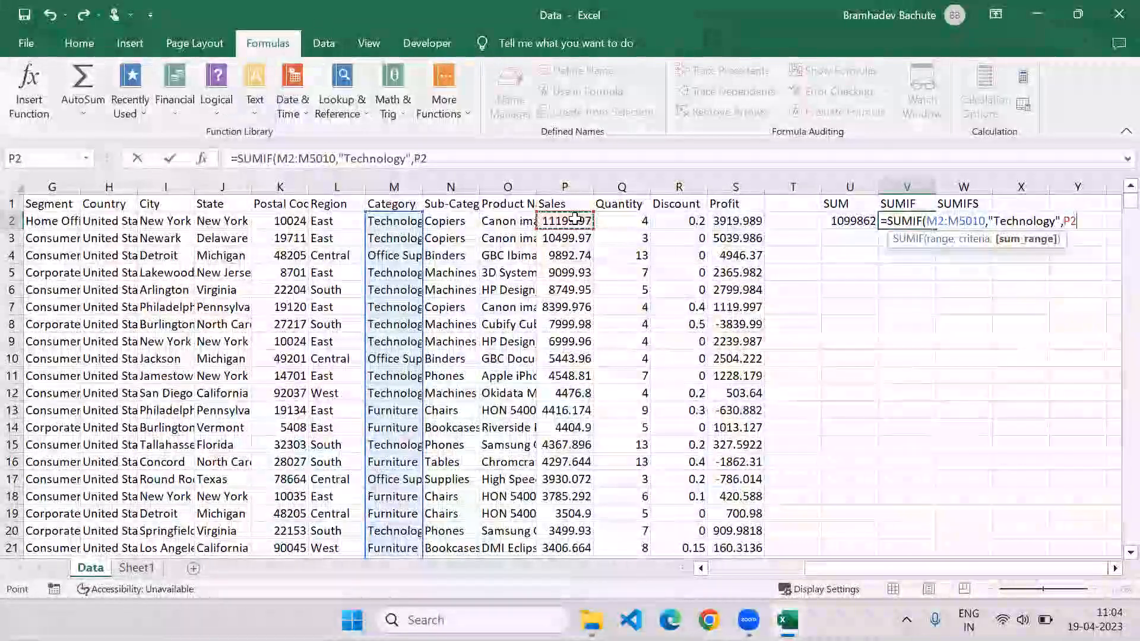
key("ctrl+shift+Down")
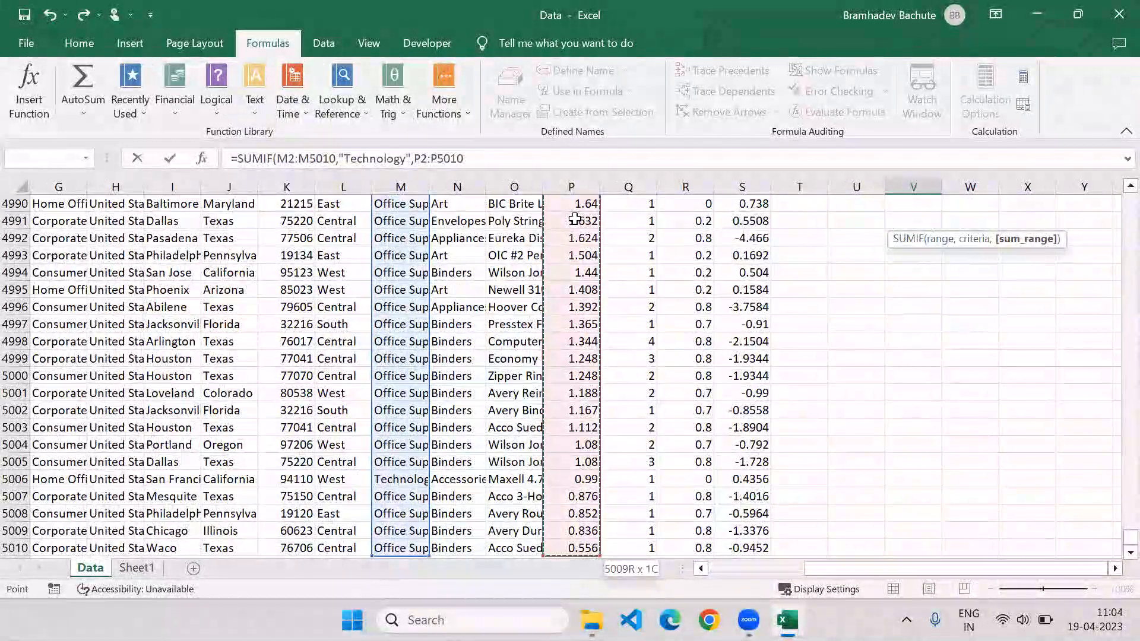
key("Return")
scroll(575, 219, "up", 1)
key("Up")
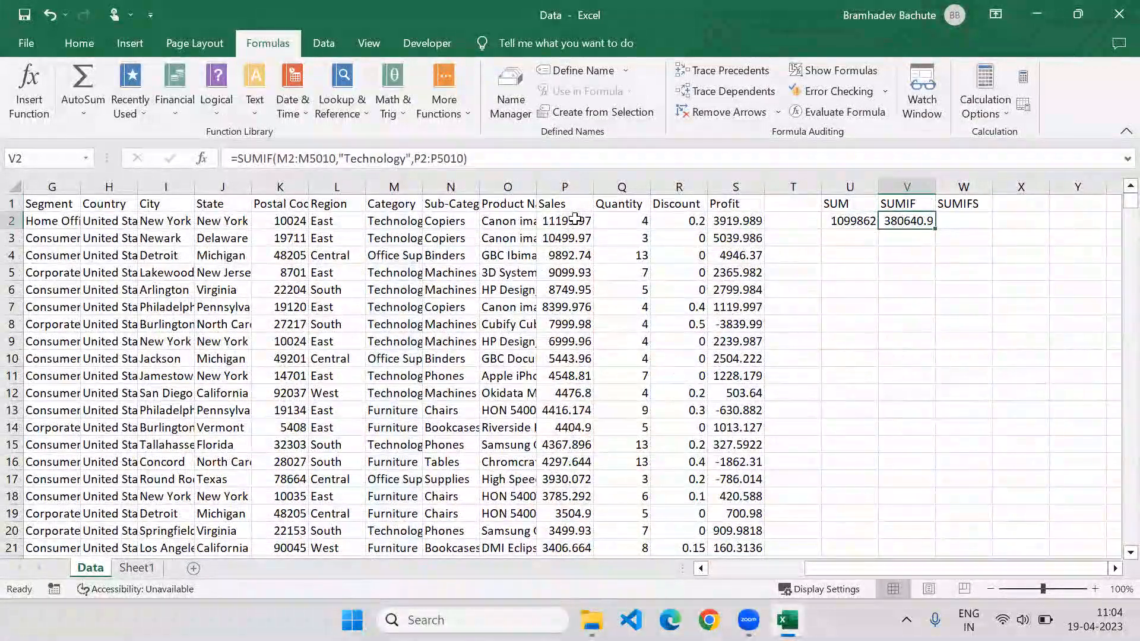
Add filters to the header row and filter the Category column to show only Technology
left_click(344, 205)
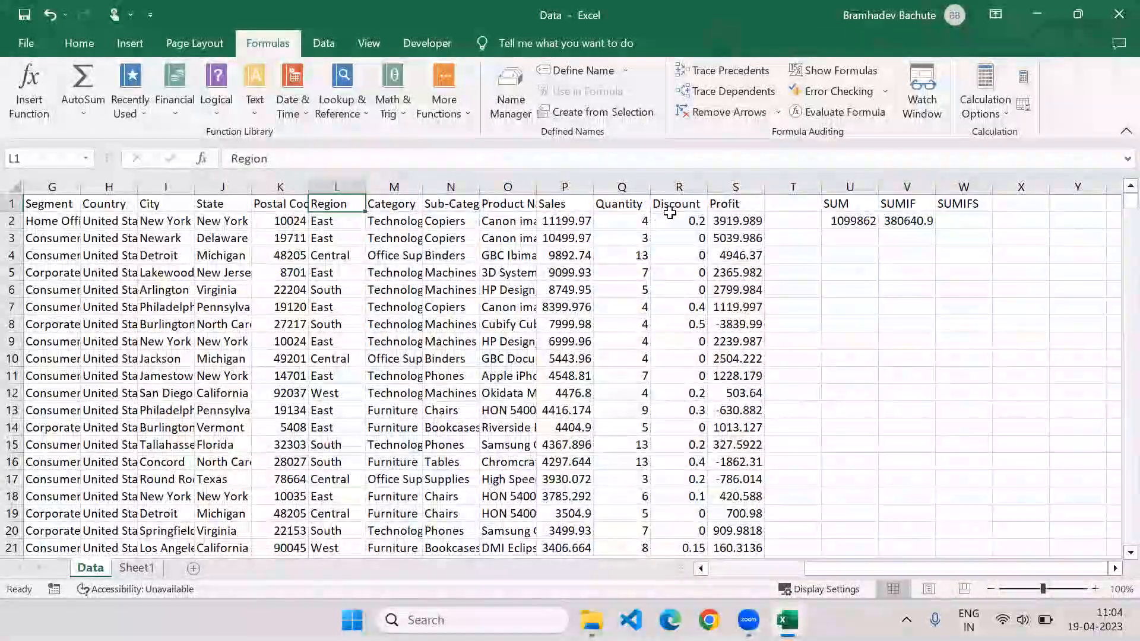
key("ctrl+shift+Left")
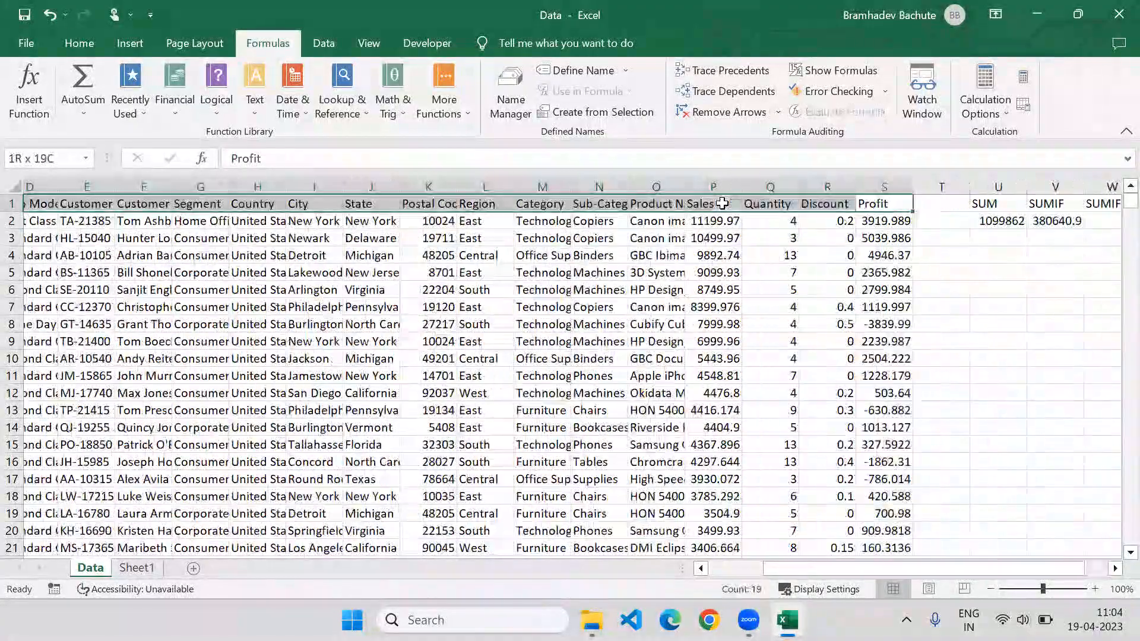
key("ctrl+shift+l")
key("Right")
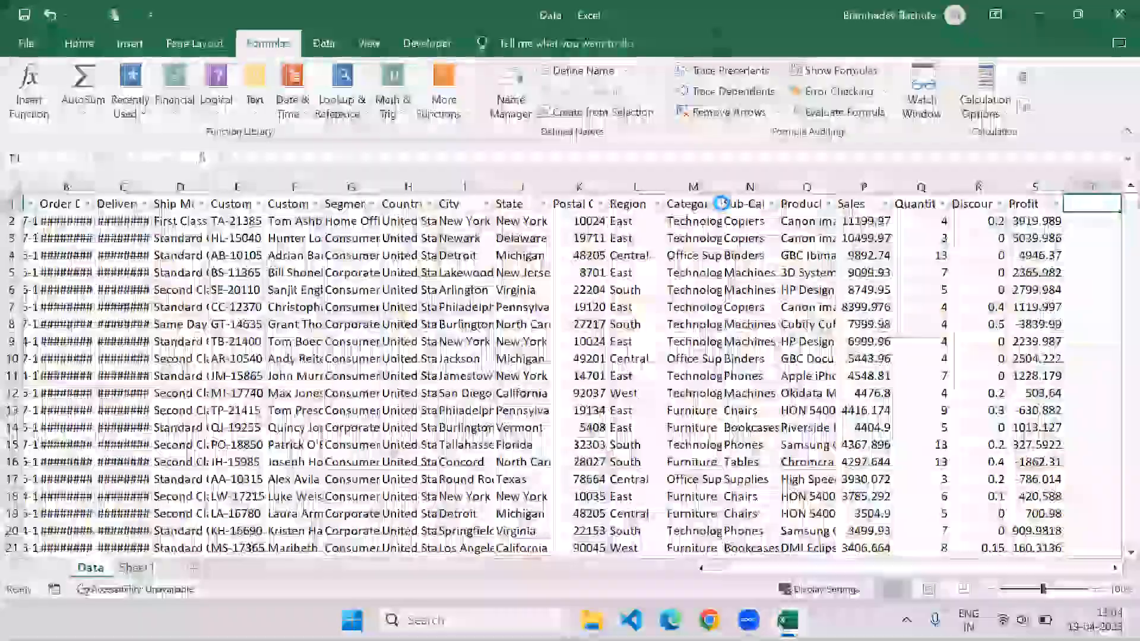
left_click(719, 204)
scroll(724, 212, "right", 1)
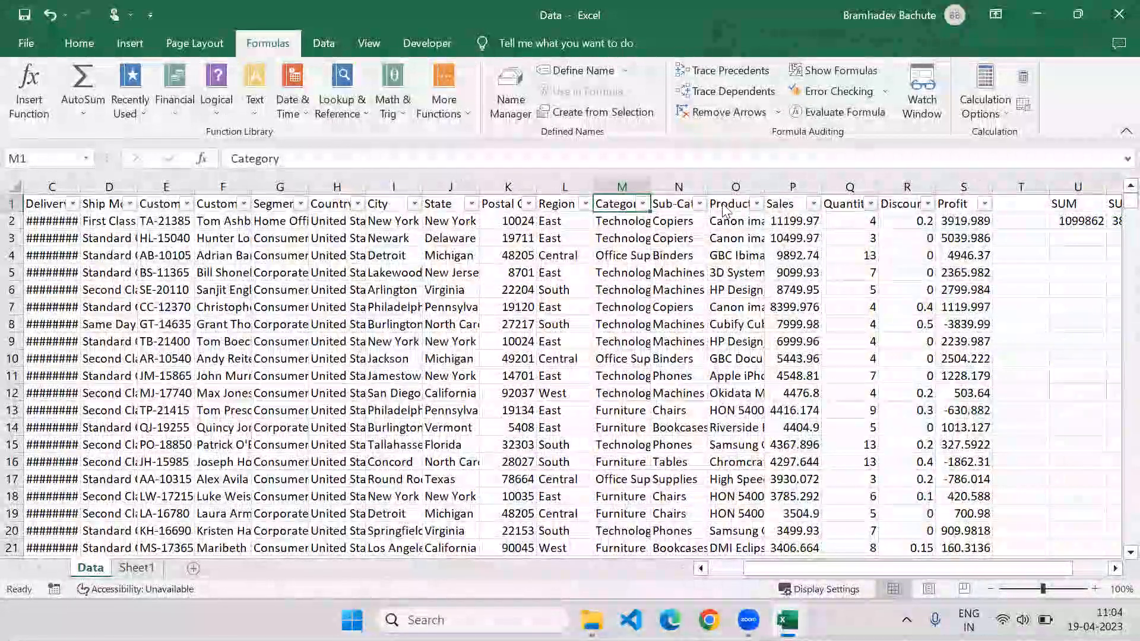
key("space")
key("Return")
Select all filtered Sales values to check their sum against the SUMIF result
key("Right")
key("Down")
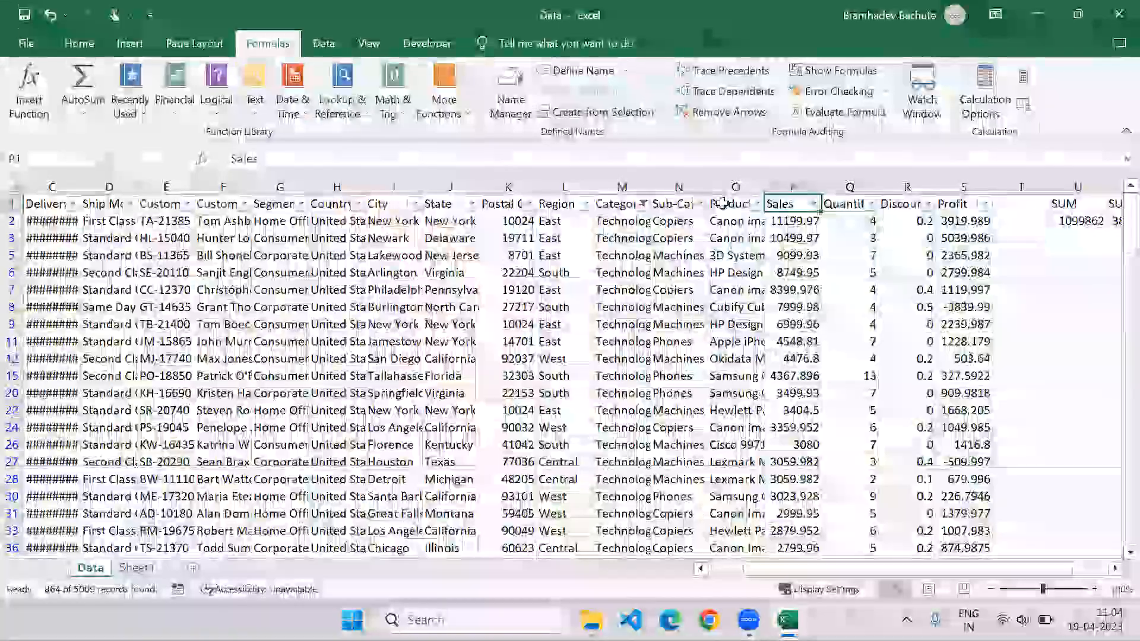
key("ctrl+shift+Down")
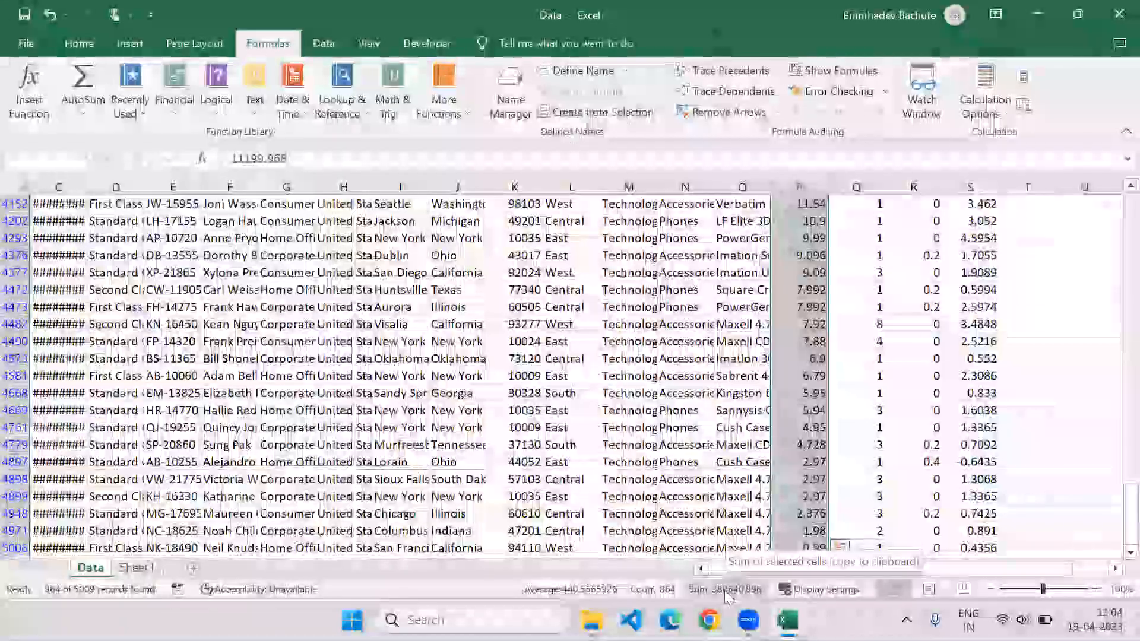
Go back to the function headings and select W2 below the SUMIFS heading
key("ctrl+Up")
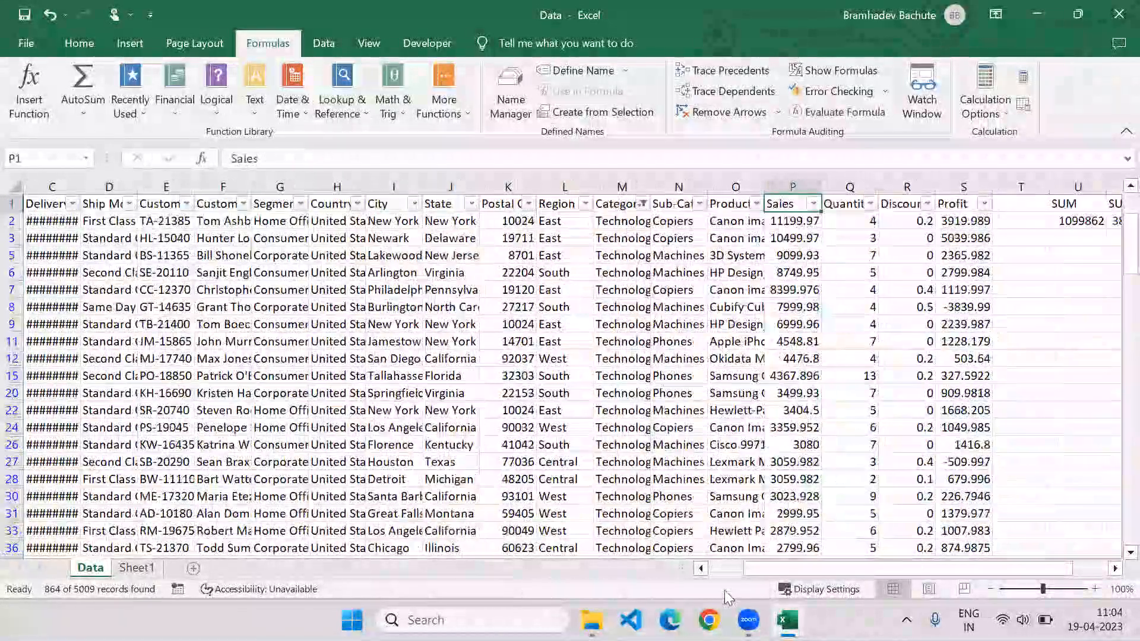
key("ctrl+Right")
key("ctrl+Right")
key("Right")
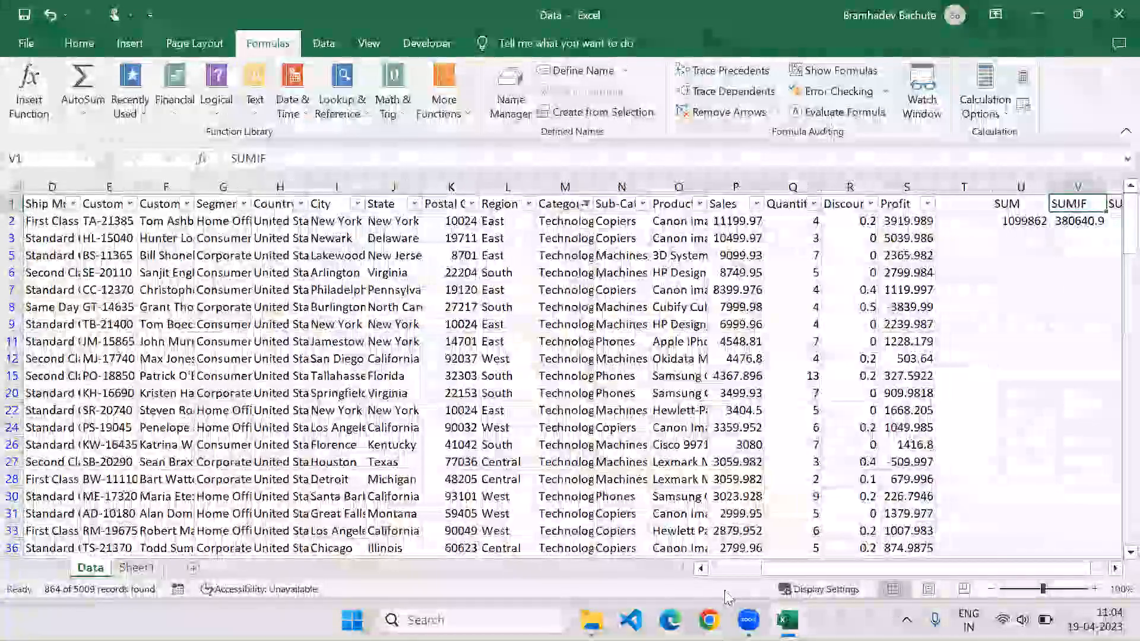
key("Down")
key("Right")
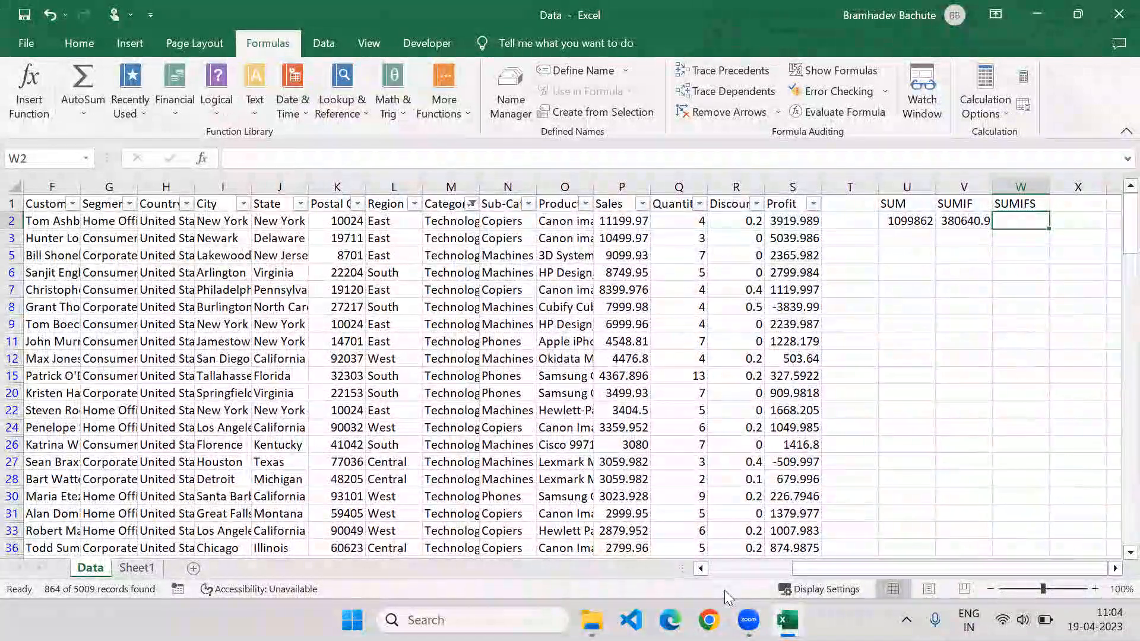
Remove the filters from the data's header row so all records are shown
key("alt+d")
key("f")
key("f")
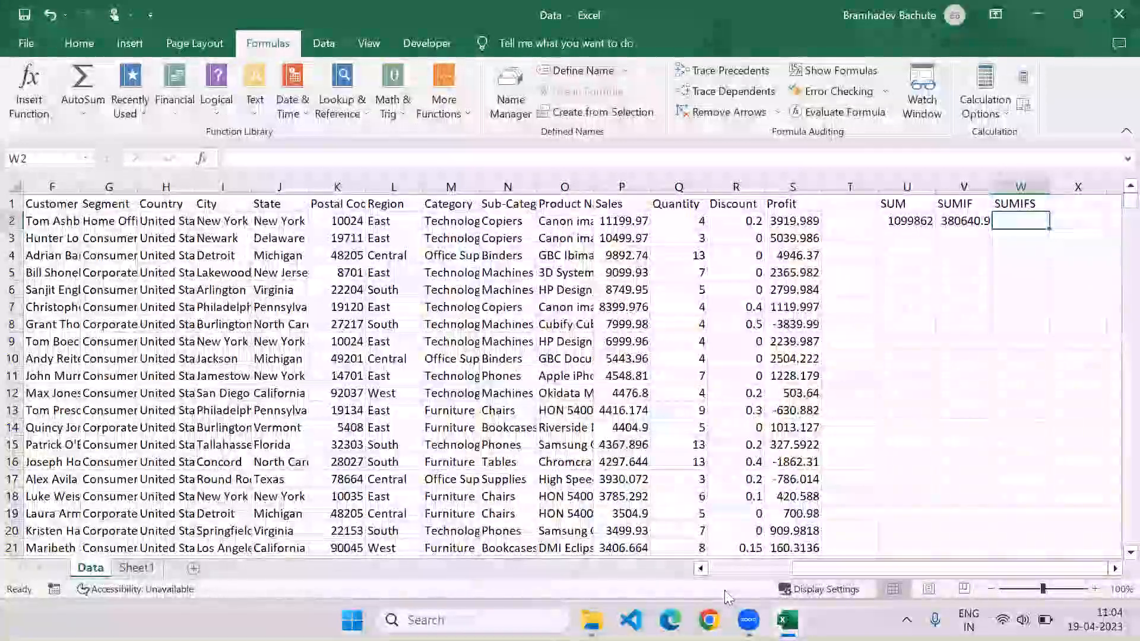
Start a SUMIFS formula in W2 with the Sales cells P2:P5010 as the sum range
type("=")
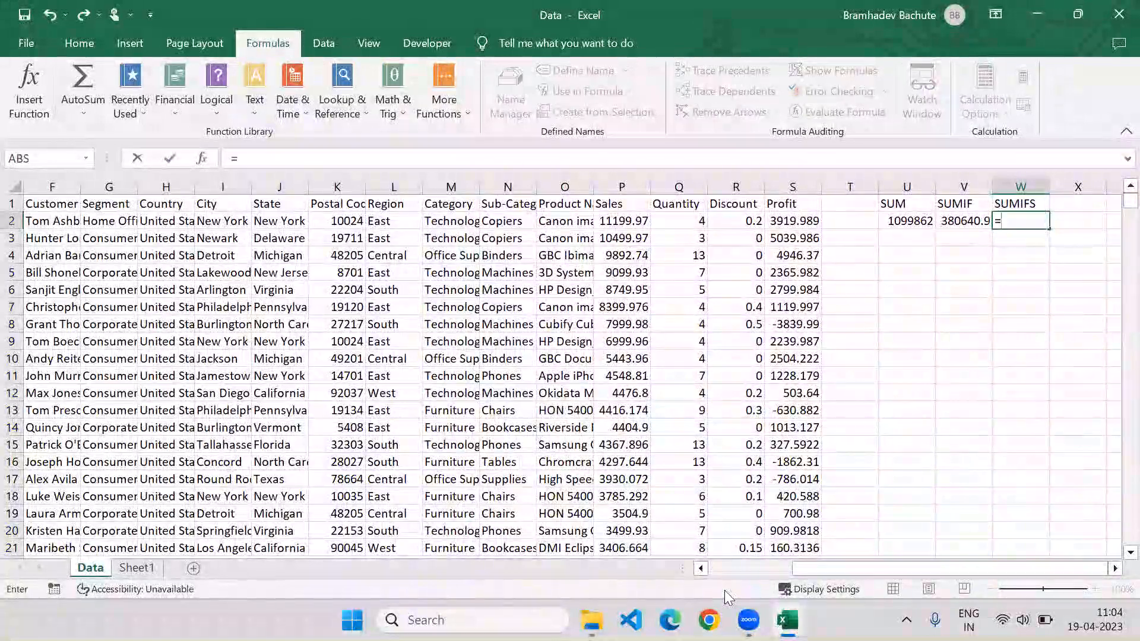
type("sum")
key("Down")
key("Down")
key("Tab")
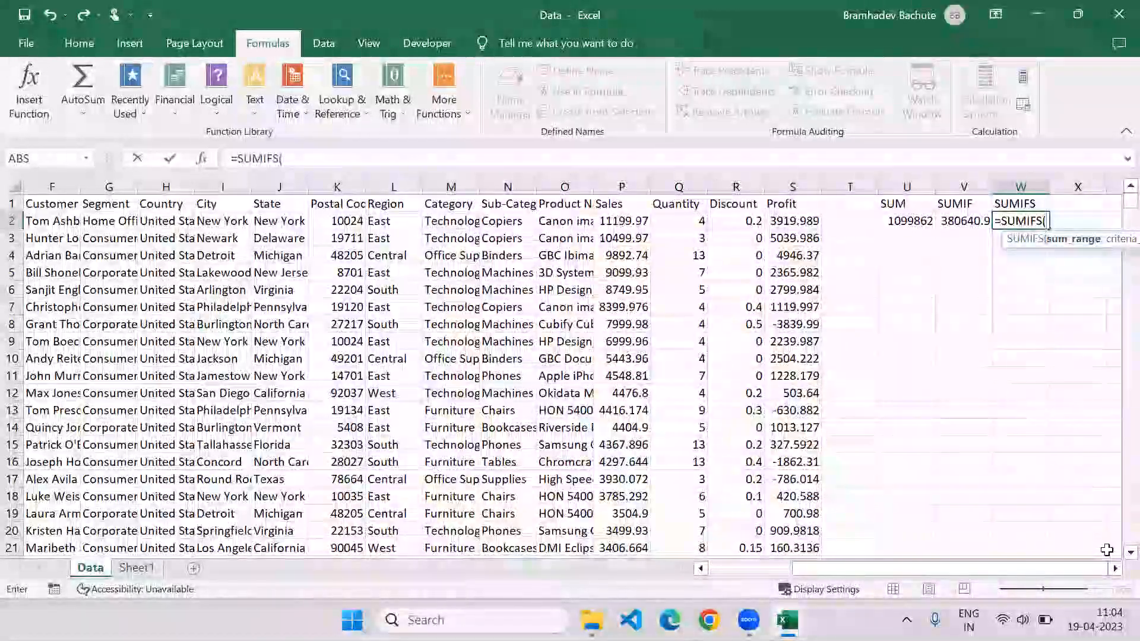
left_click(1114, 568)
left_click(1114, 568)
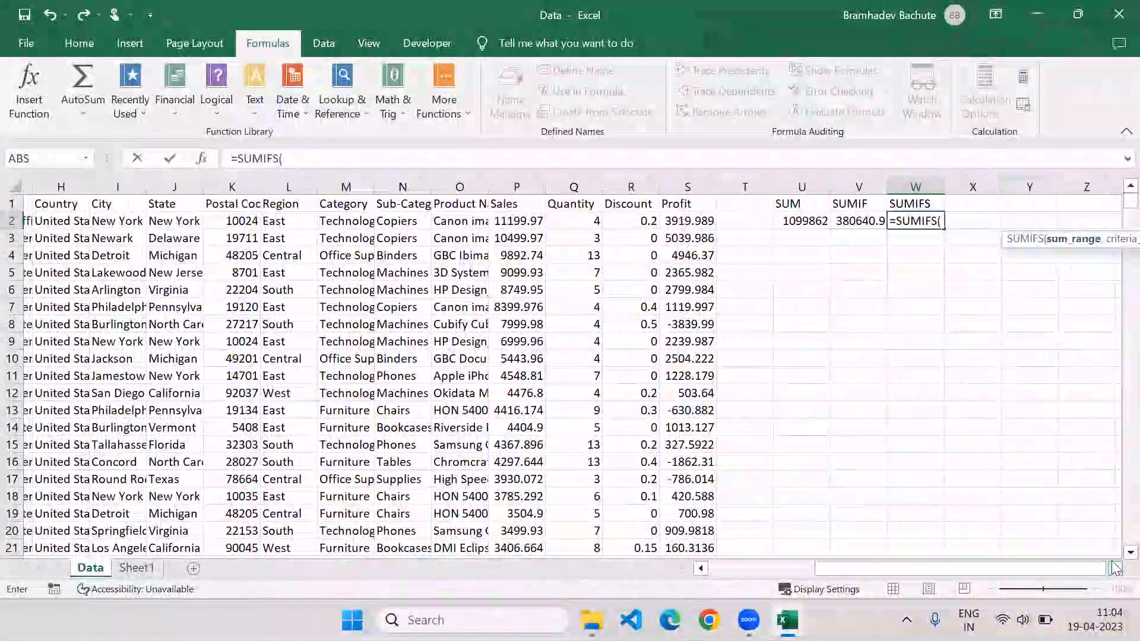
scroll(452, 218, "right", 1)
left_click(452, 217)
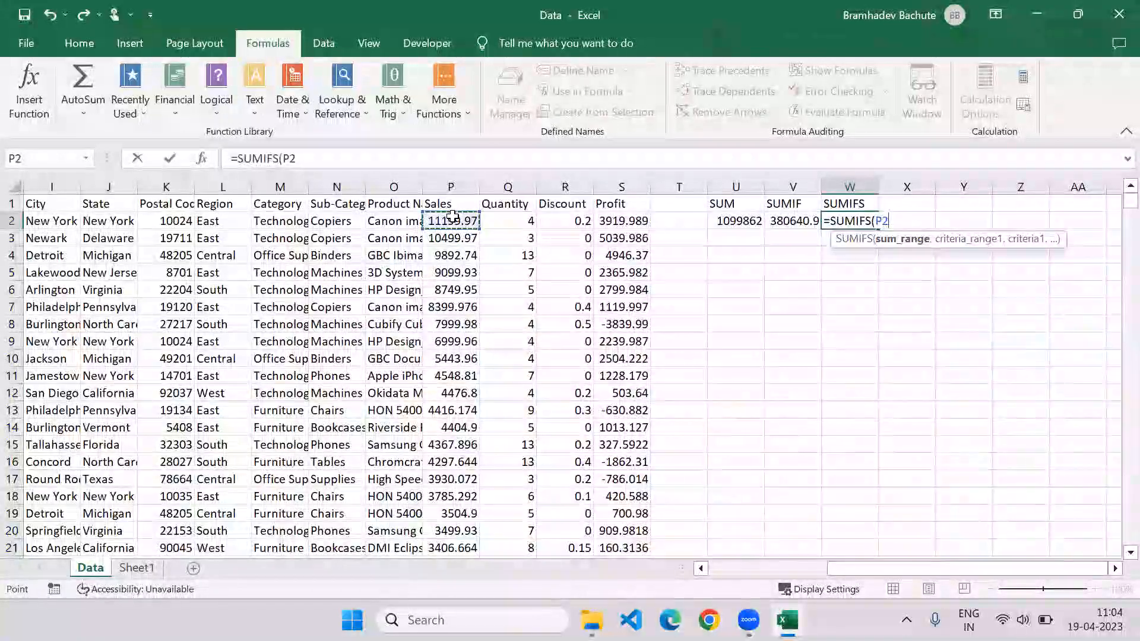
key("ctrl+shift+Down")
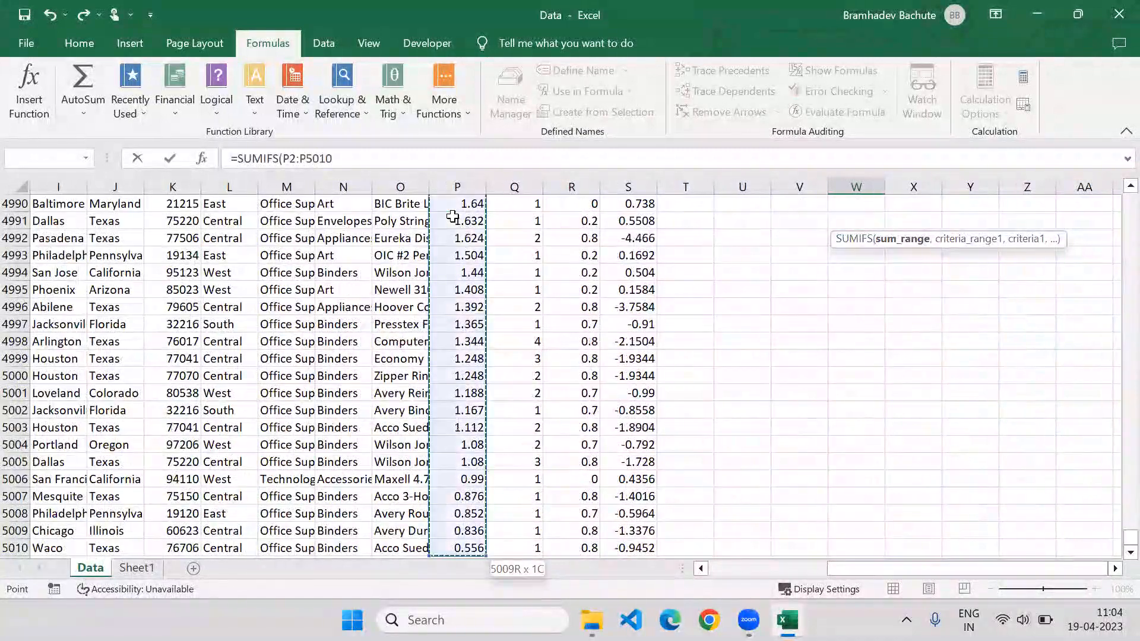
type(",")
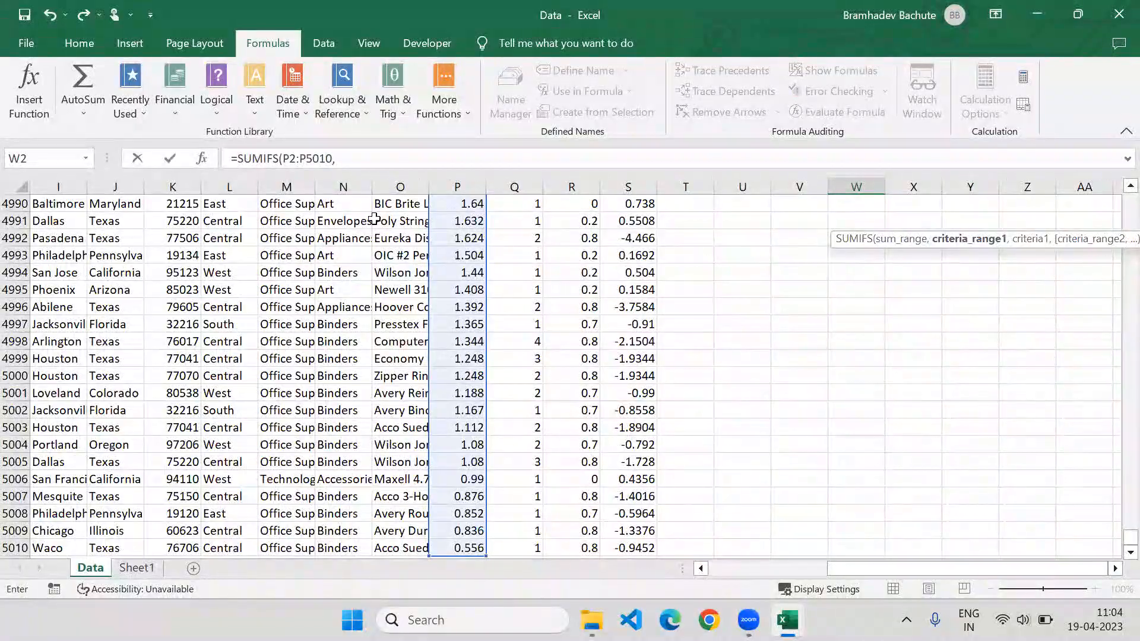
Add the Category cells M2:M5010 as the first criteria range of the SUMIFS formula, with the criterion "Technology"
left_click(302, 204)
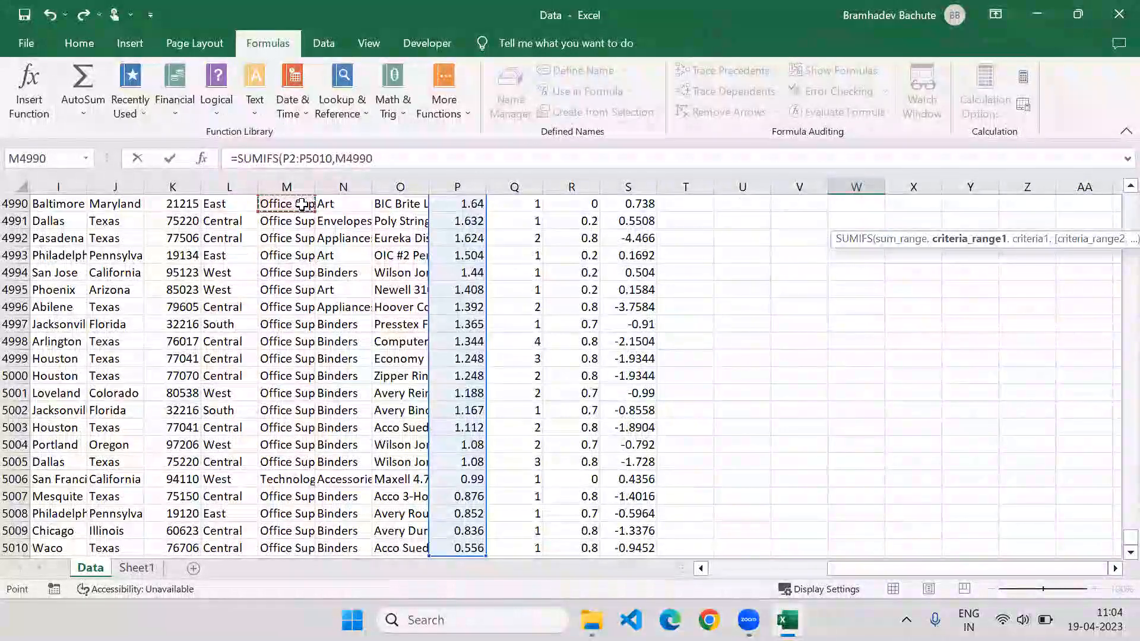
key("ctrl+Up")
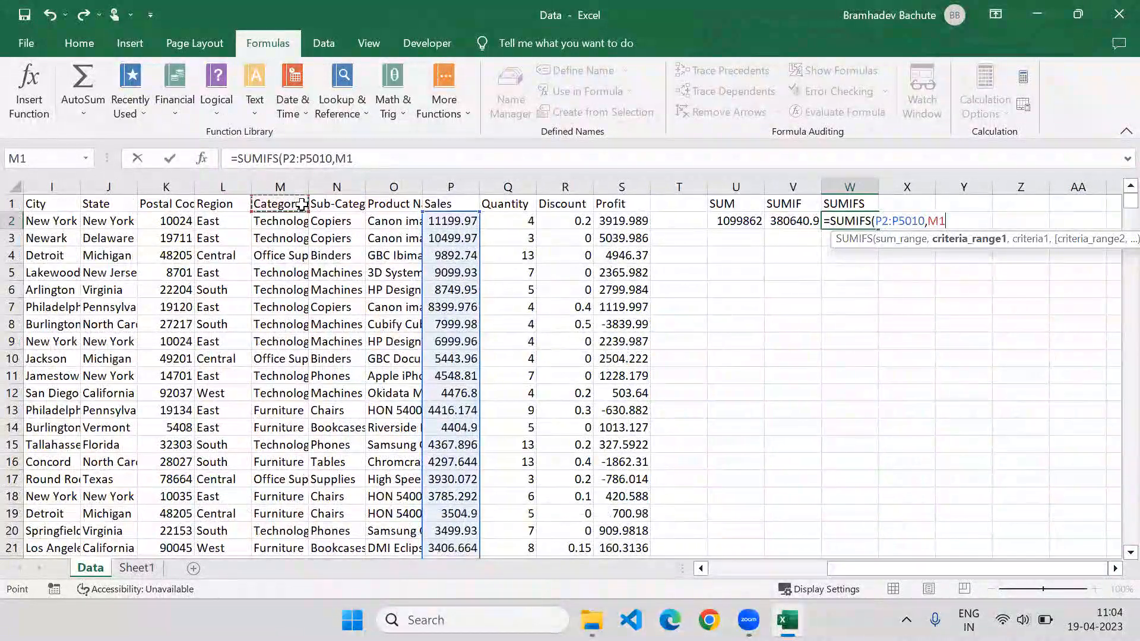
key("Down")
key("ctrl+shift+Down")
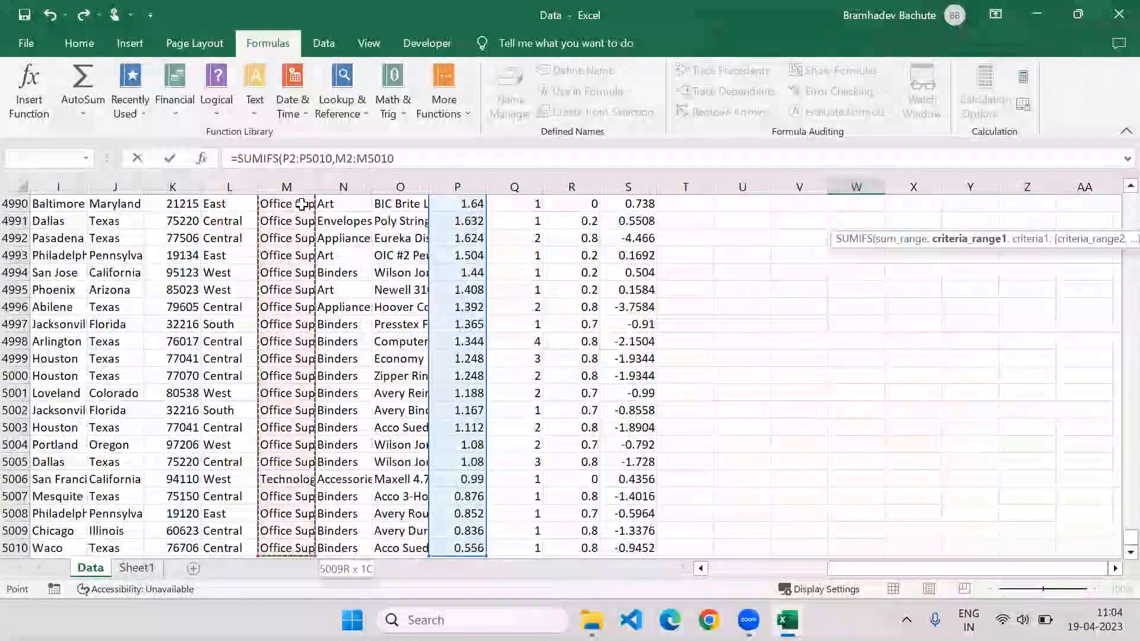
type(",\"")
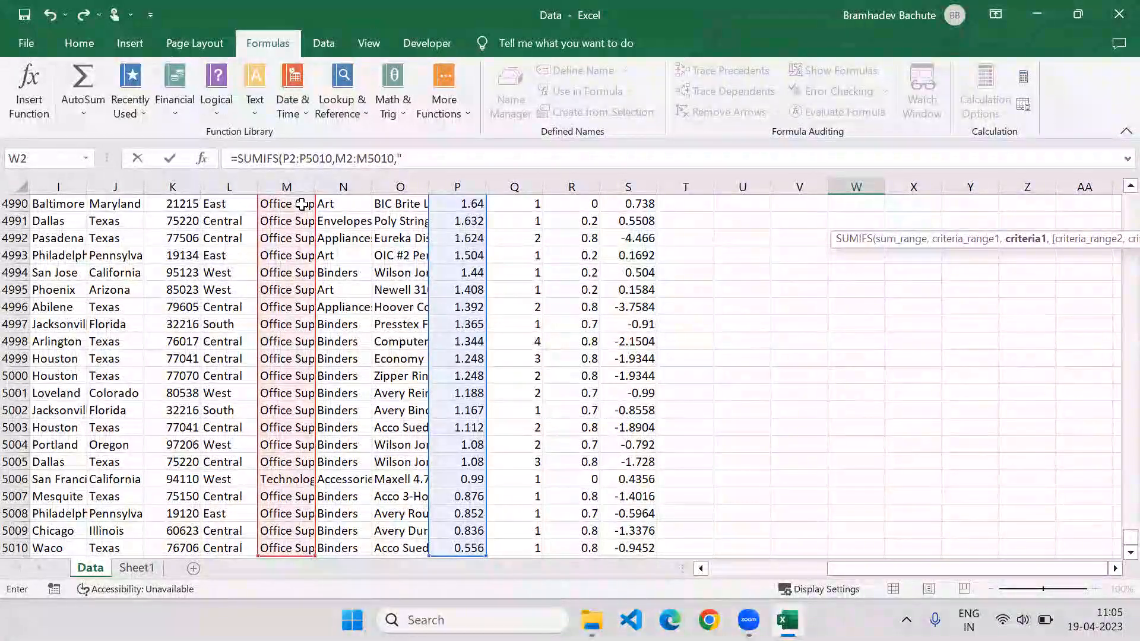
type("Technology")
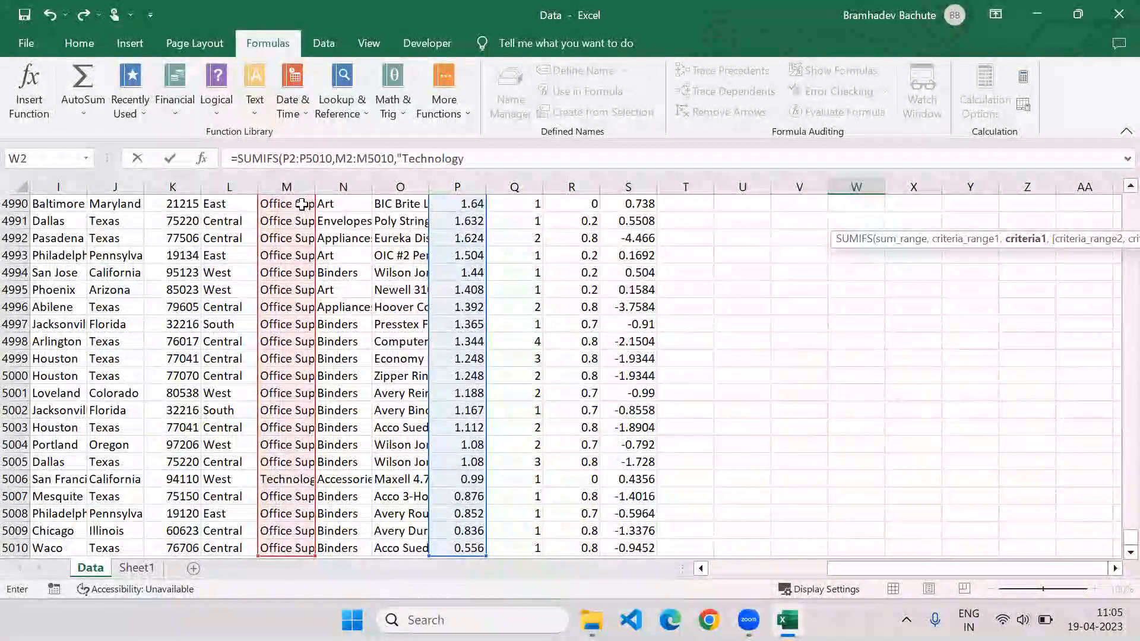
type("\",")
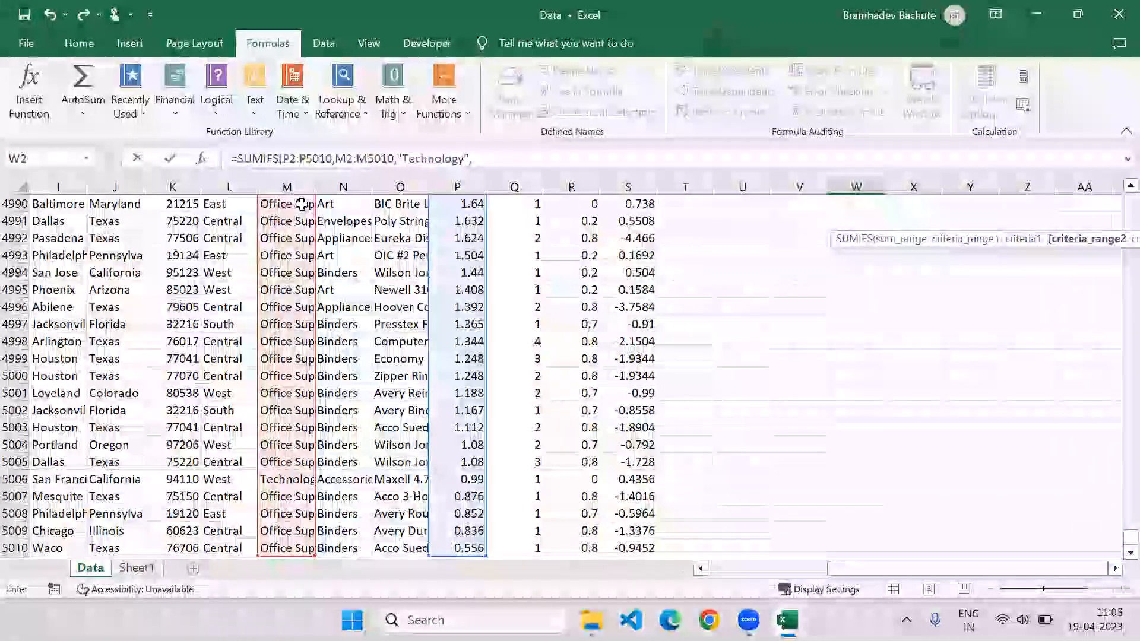
Complete the SUMIFS formula in W2 with the Region cells L2:L5010 as the second criteria range and the criterion "East"
left_click(226, 221)
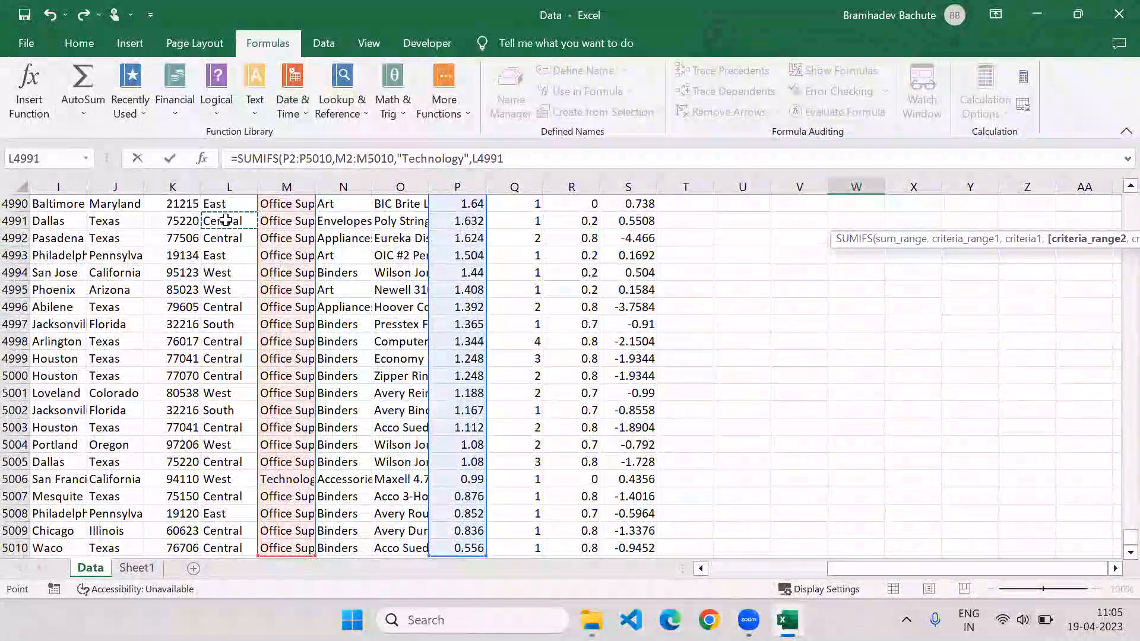
key("ctrl+Up")
key("Down")
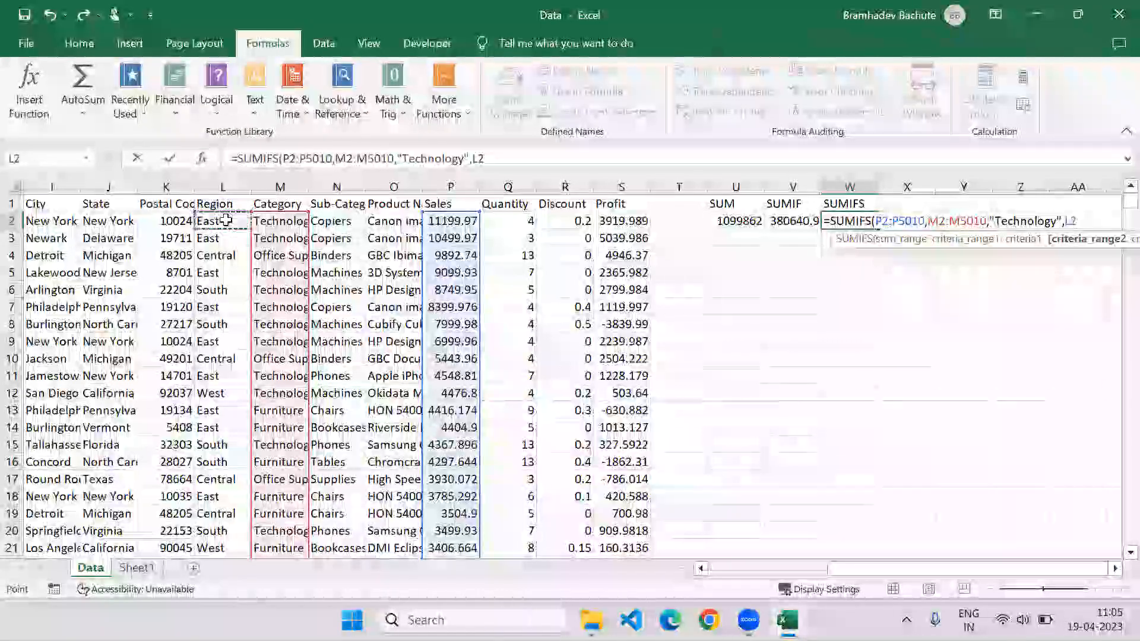
key("ctrl+shift+Down")
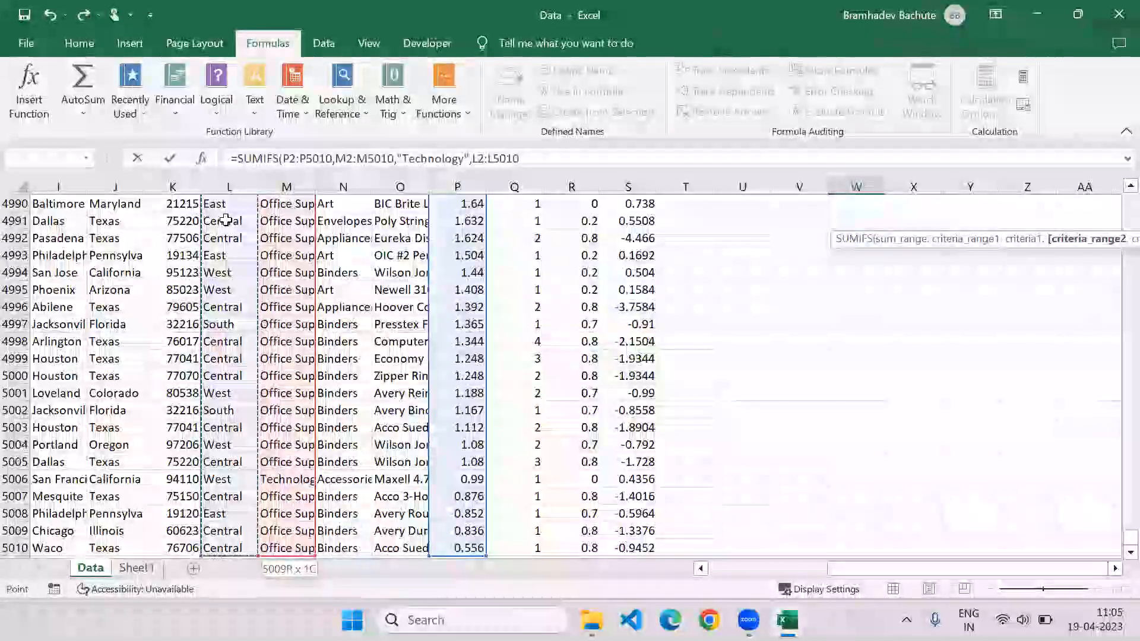
type(",")
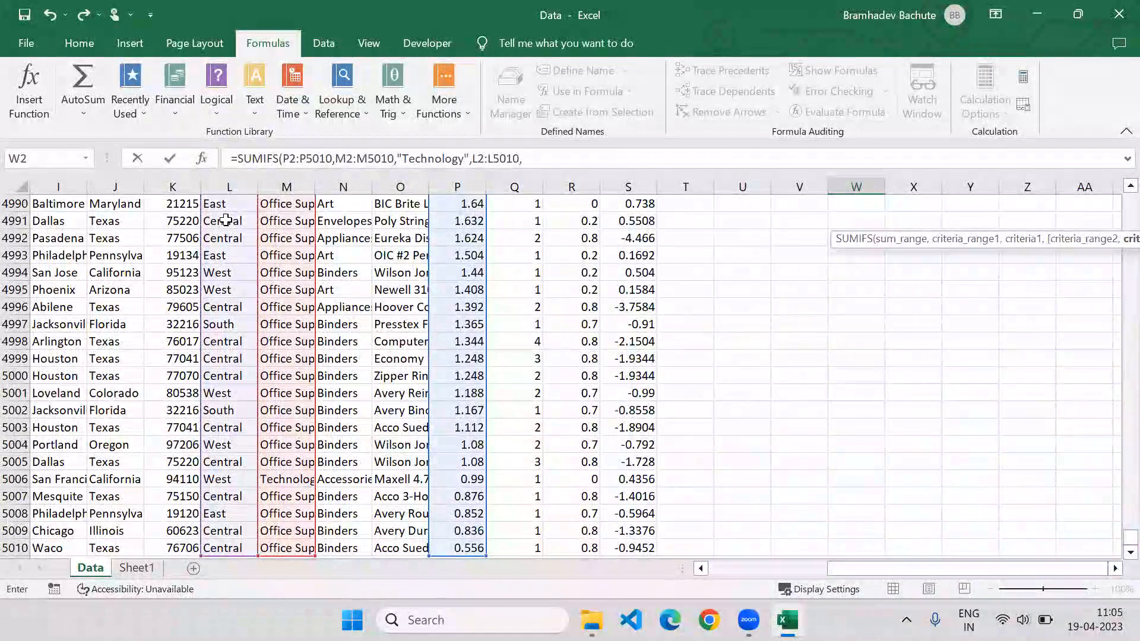
type("\"East\"")
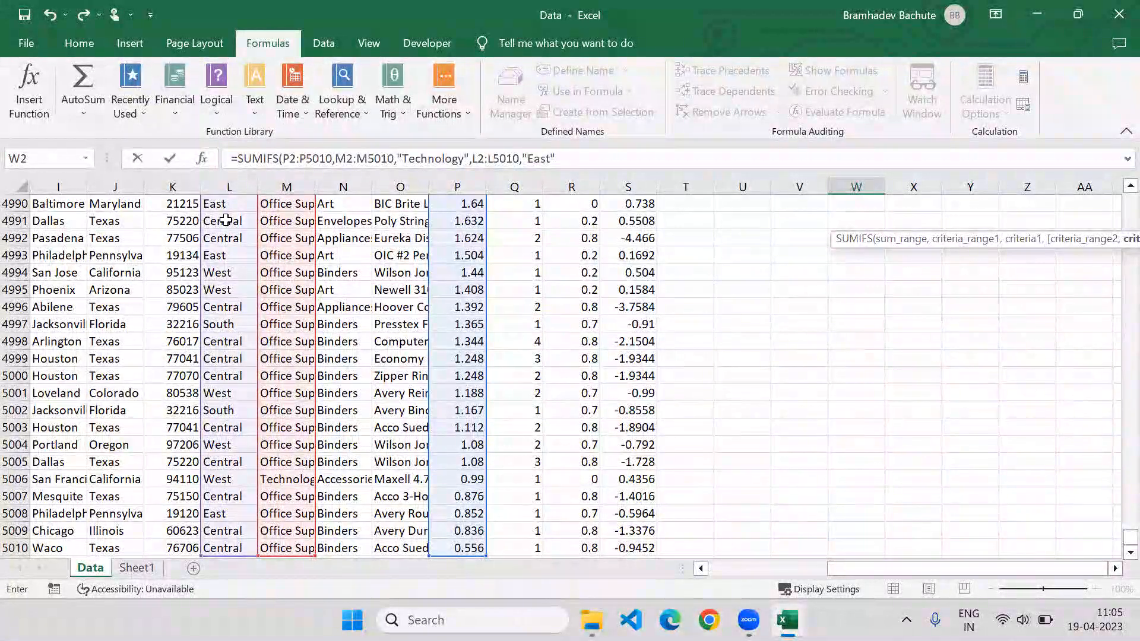
type(")")
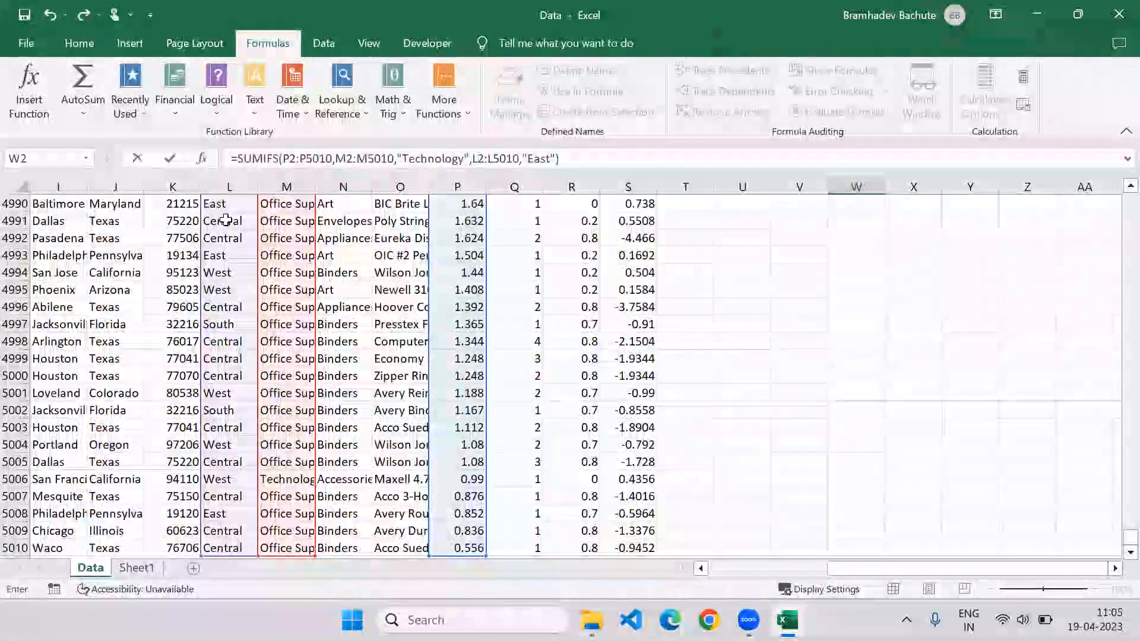
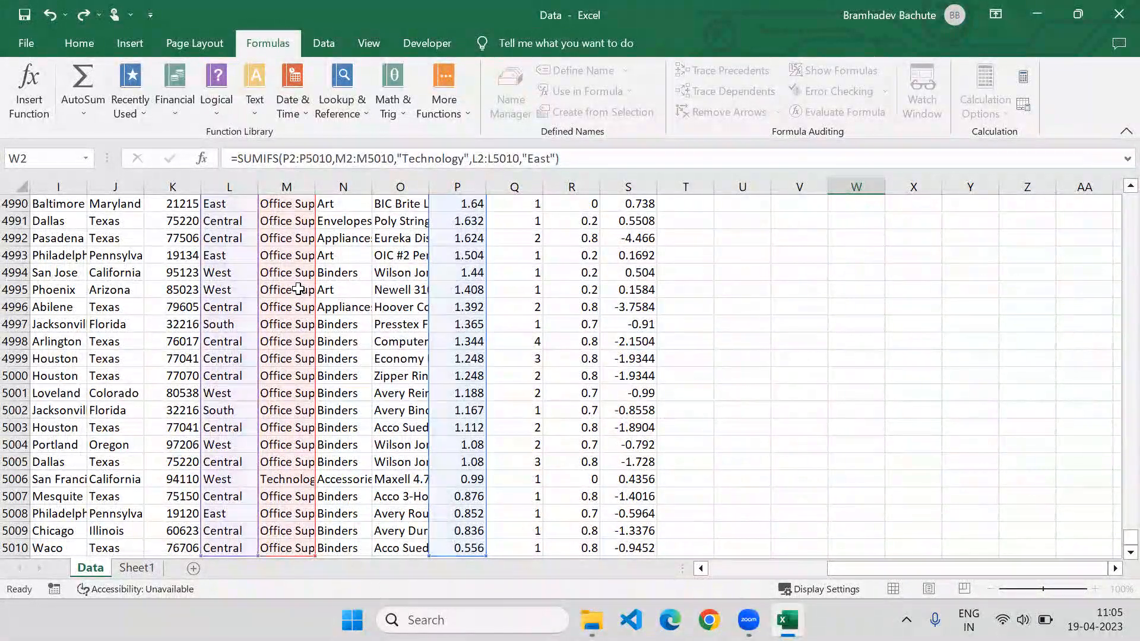
key("Return")
key("Up")
key("Up")
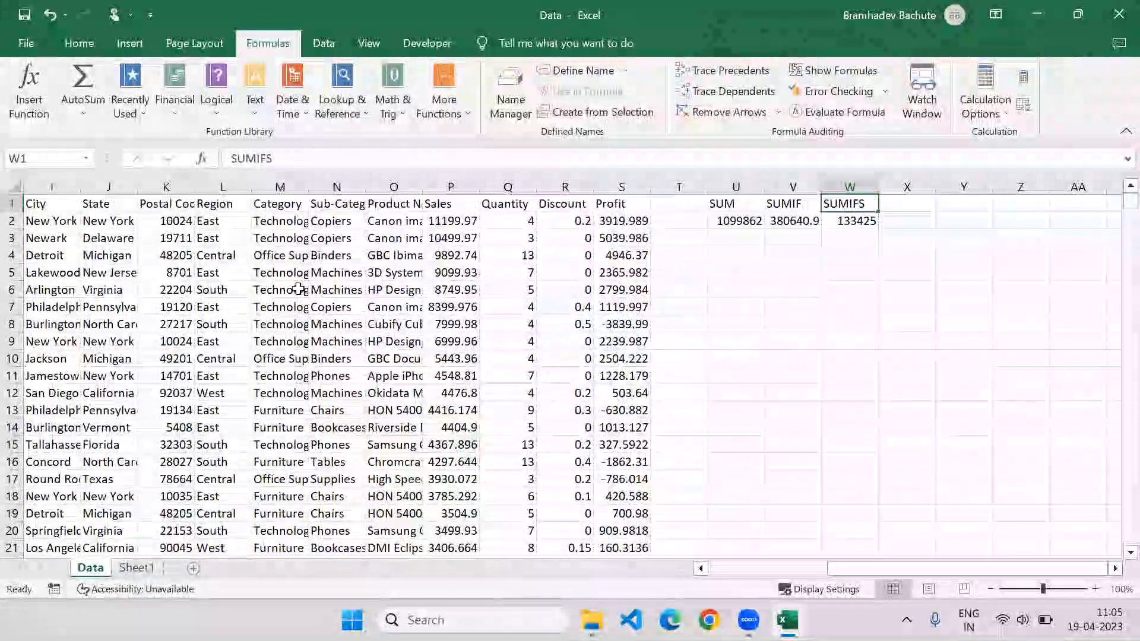
key("Down")
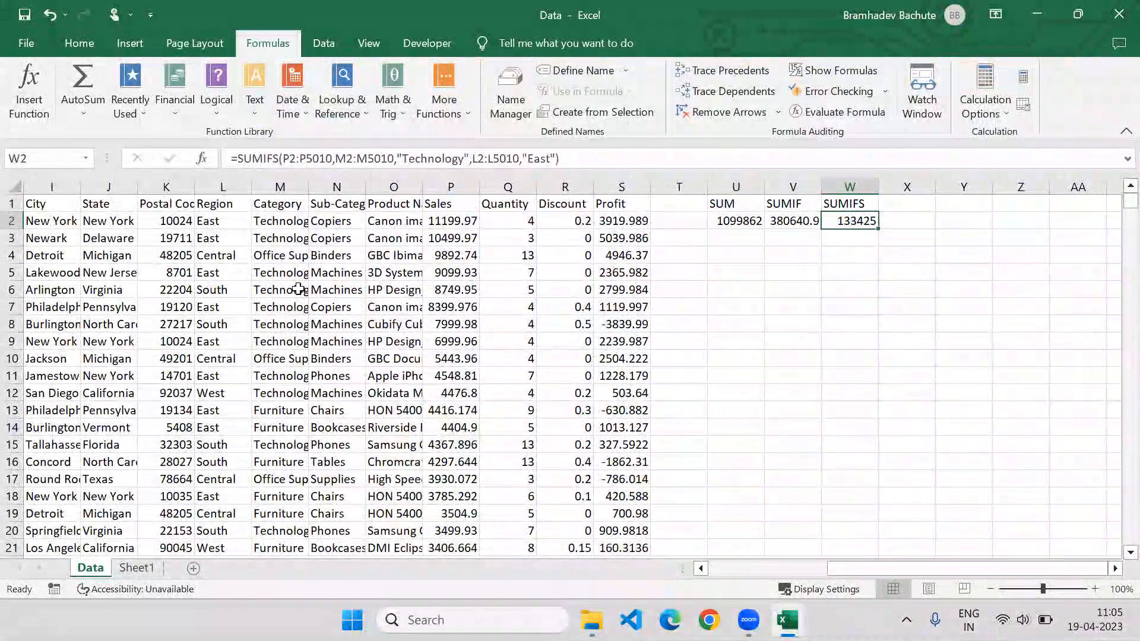
Turn on filters for the data's header row, from Order ID through Profit
key("Up")
key("Left")
key("Left")
key("Left")
key("Left")
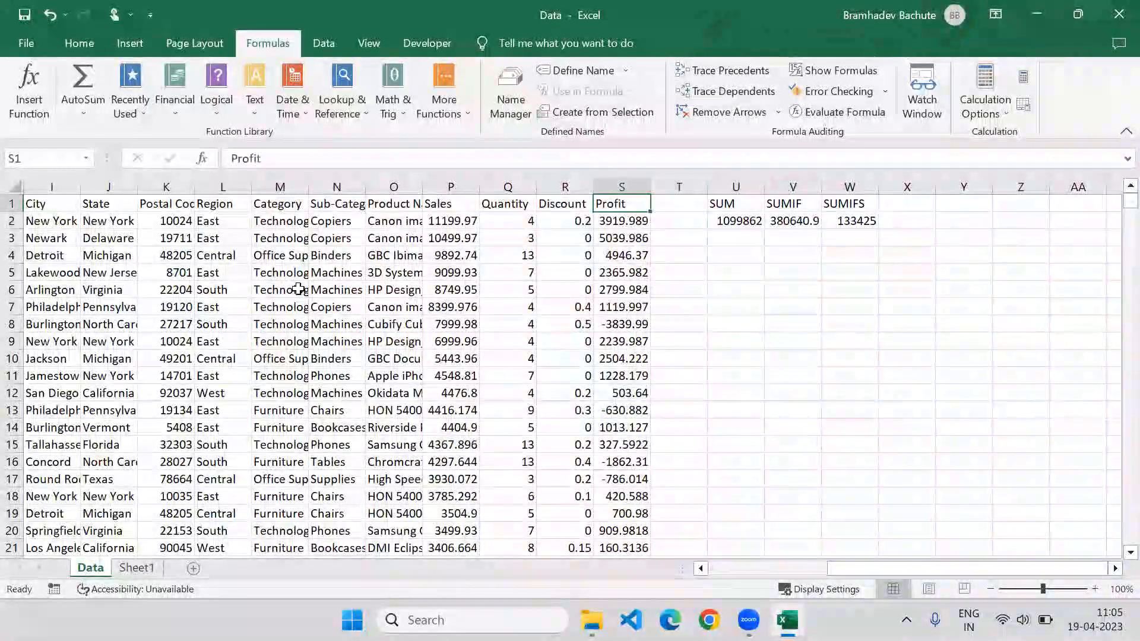
key("ctrl+shift+Left")
key("ctrl+shift+l")
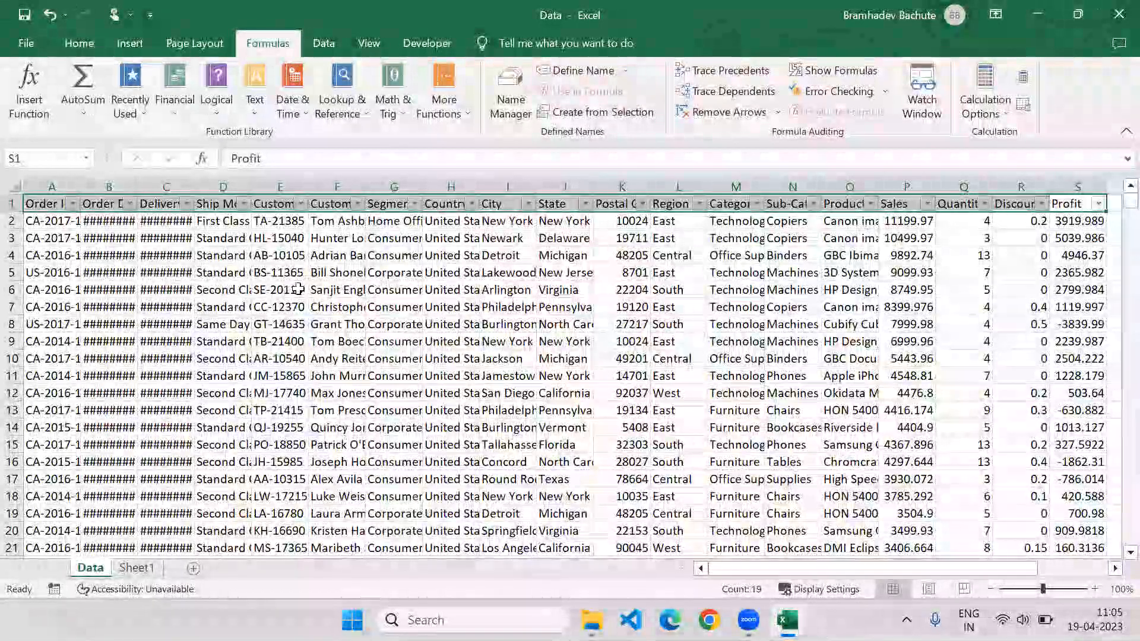
Filter the Category column to show only the Technology records
key("Left")
key("Left")
key("Left")
key("Left")
key("Left")
key("Left")
key("alt+Down")
key("Down")
key("Down")
key("Down")
key("Down")
key("Down")
key("Down")
key("Down")
key("Up")
key("space")
key("Down")
key("Down")
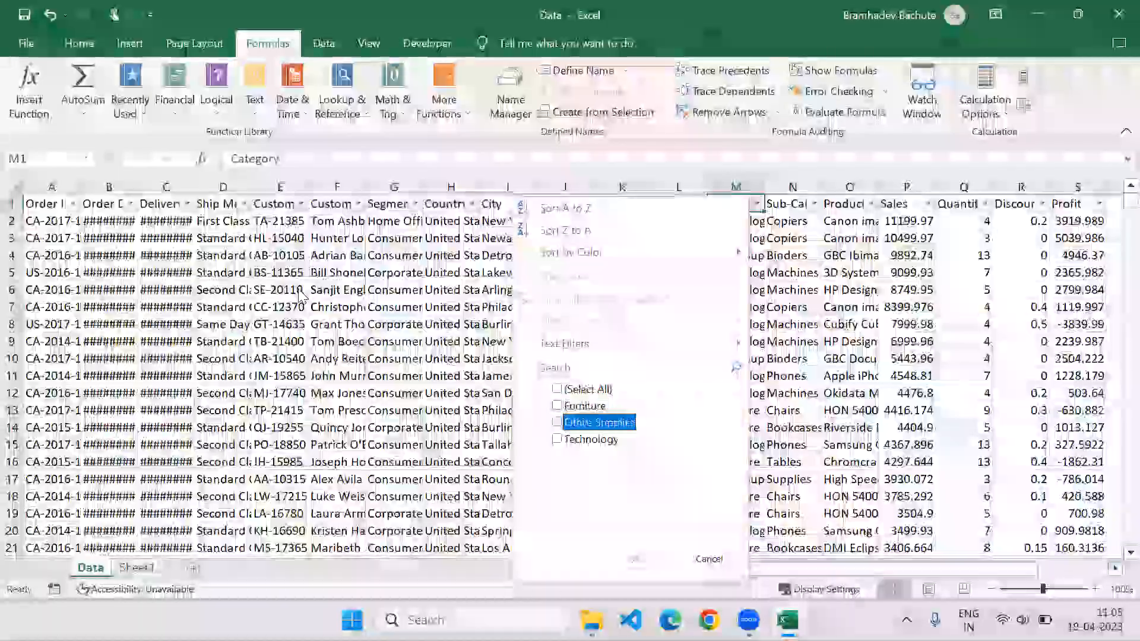
key("Down")
key("space")
key("Return")
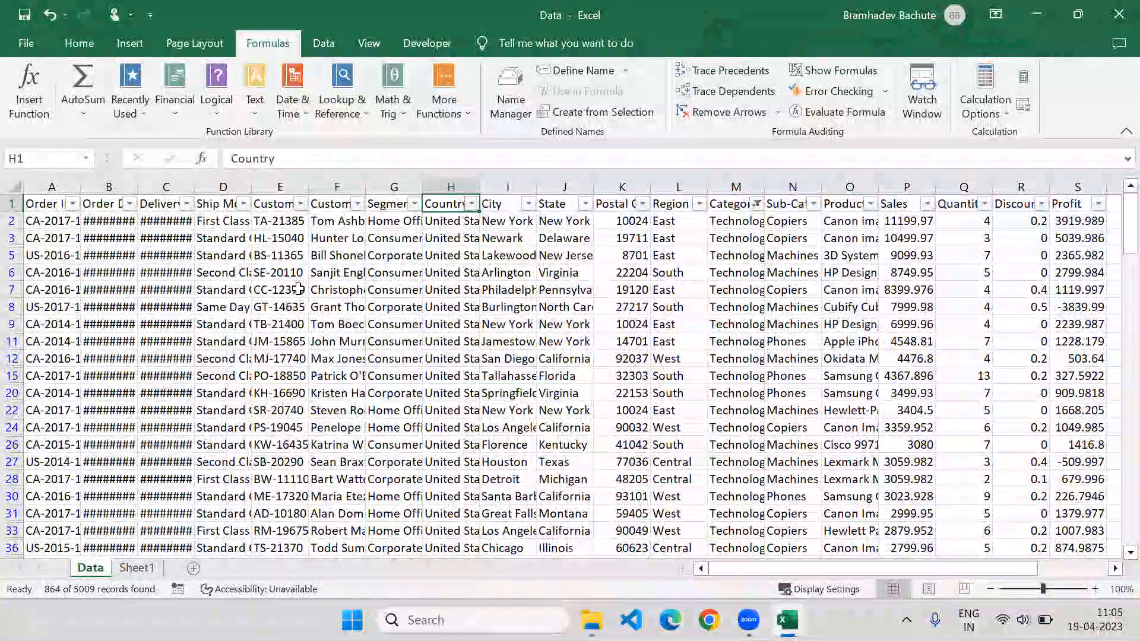
Filter the Region column to show only the East records
key("alt+Down")
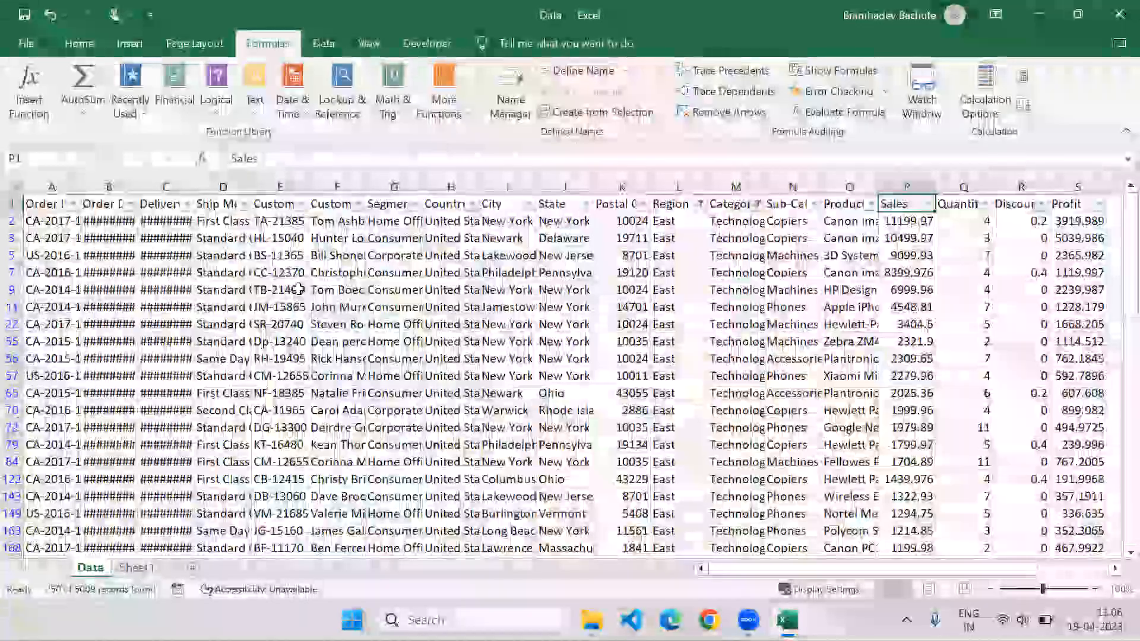
key("Right")
key("Right")
key("Right")
key("Right")
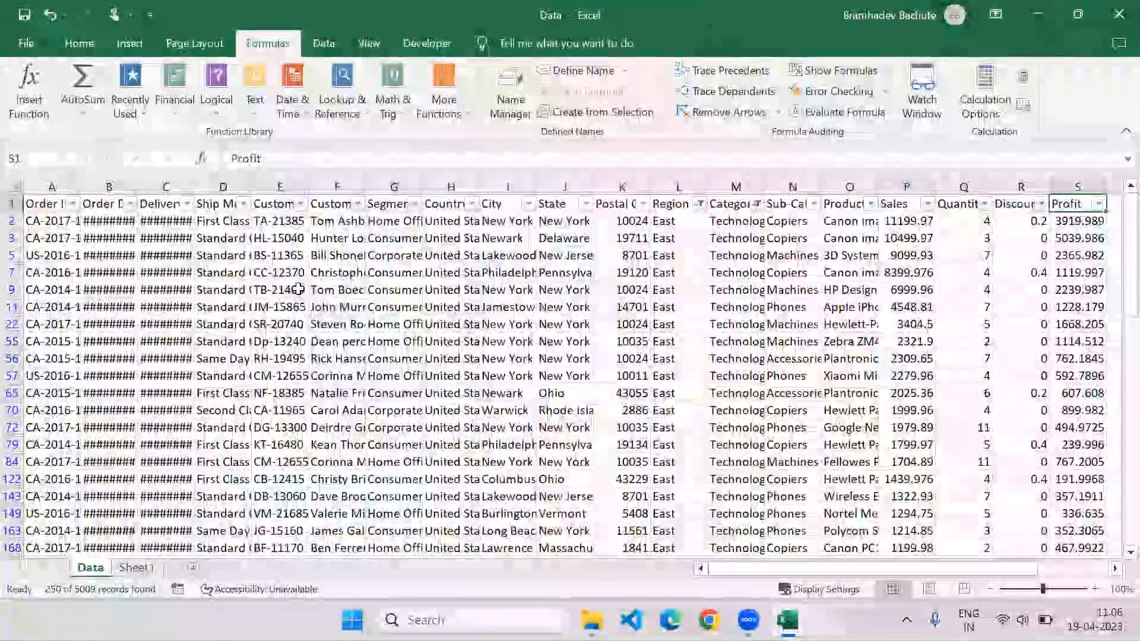
Go back to W2 and review the SUMIFS formula and its result beside the filtered records
key("Right")
key("Right")
key("Right")
key("Right")
key("Right")
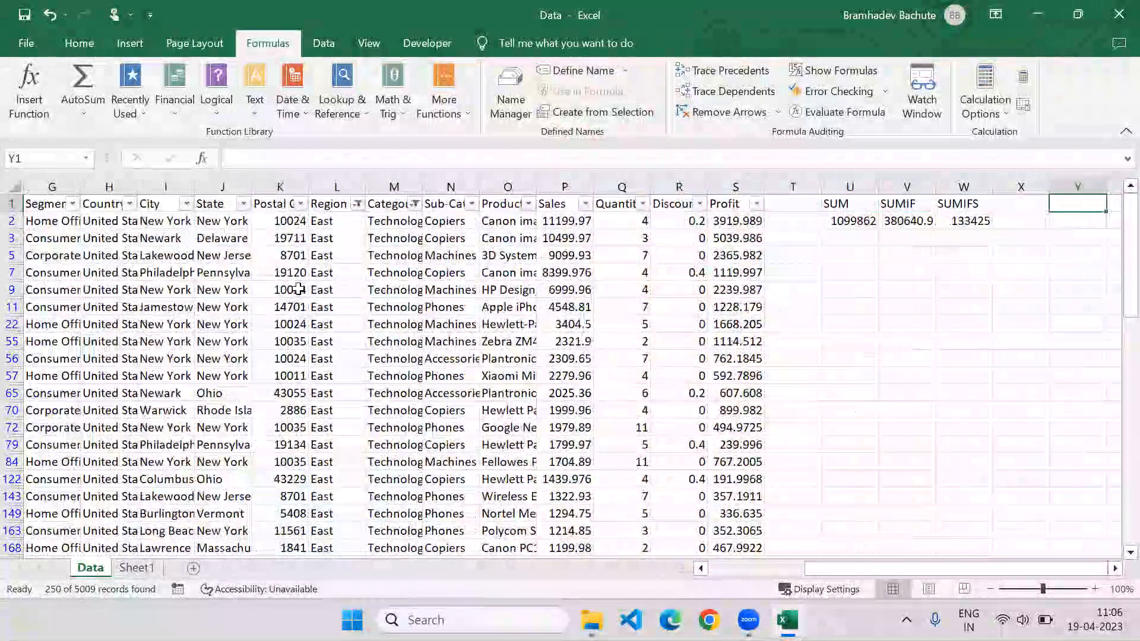
key("Left")
key("Left")
key("Down")
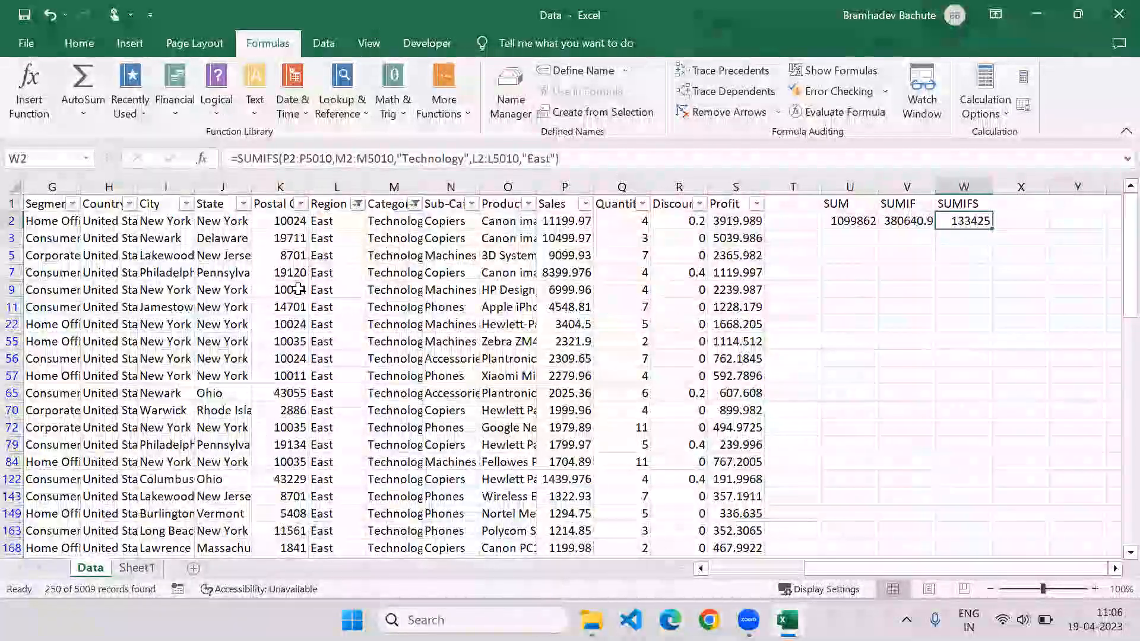
key("Up")
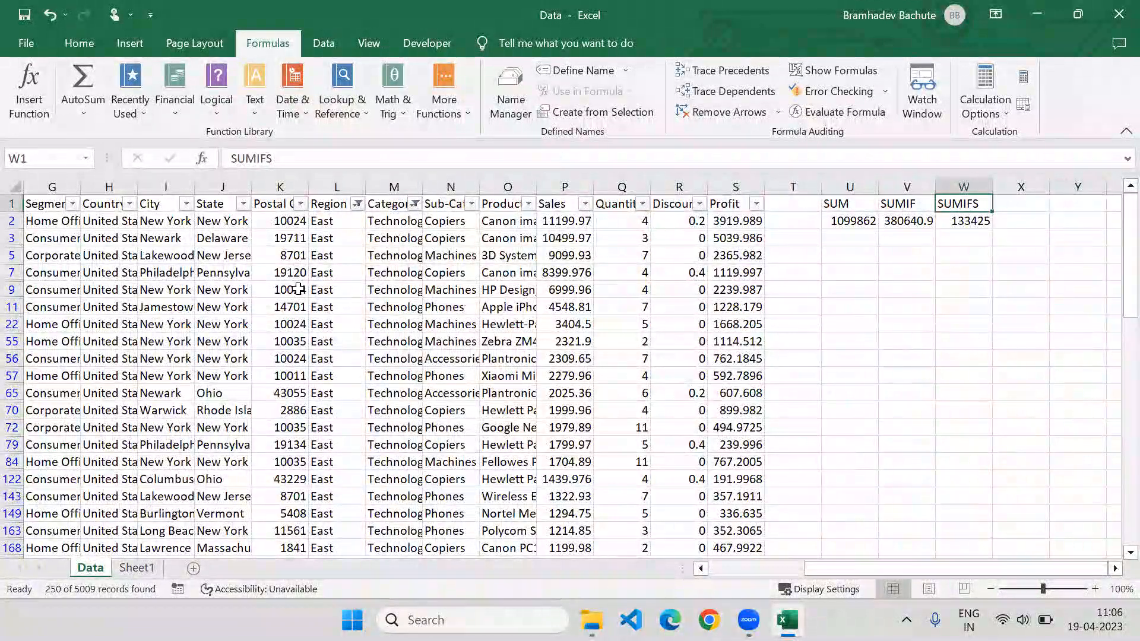
Remove the filters from the header row so that all records are shown again
key("Right")
key("ctrl+shift+l")
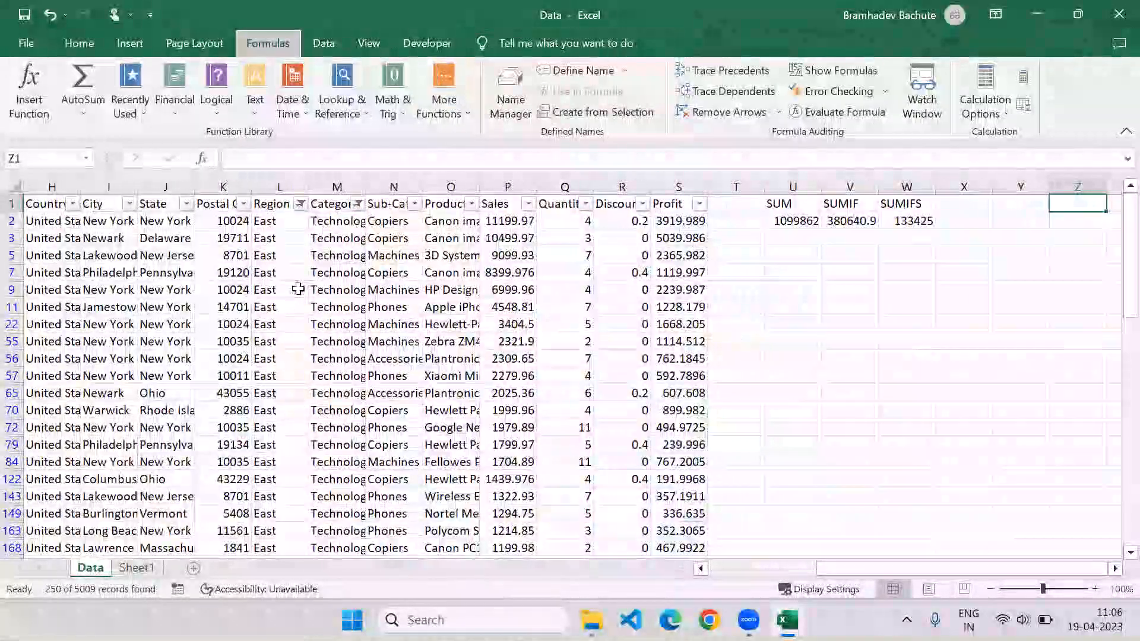
key("Left")
key("Right")
key("Right")
key("Right")
key("Right")
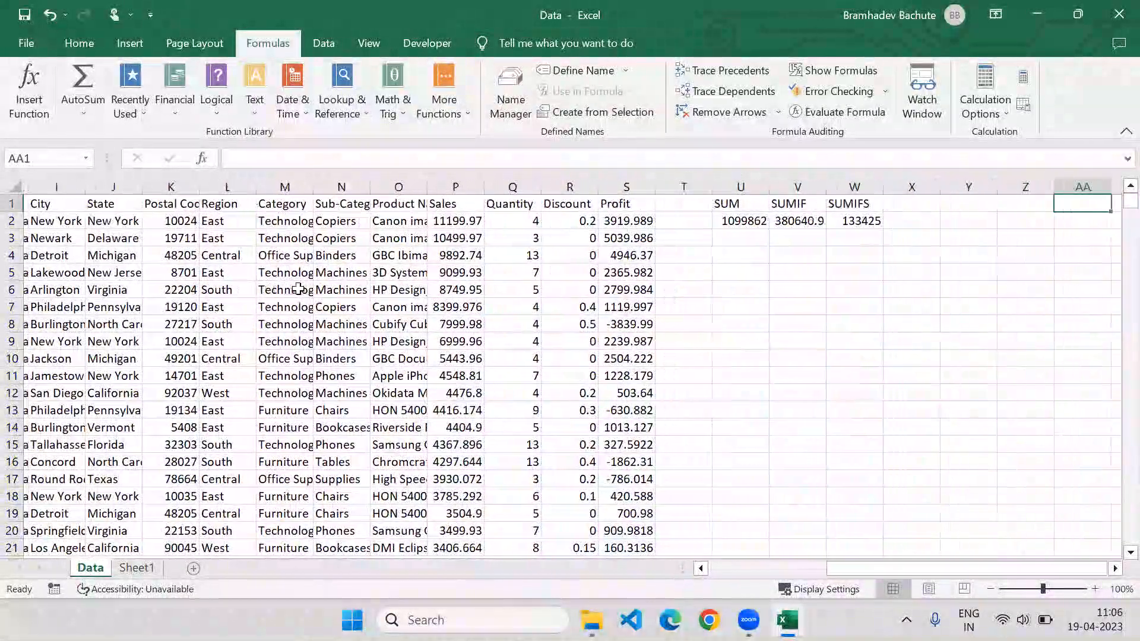
Enter the heading COUNT in U5, below the SUM results
key("Left")
key("Left")
key("Left")
key("Left")
key("Left")
key("Left")
key("Down")
key("Down")
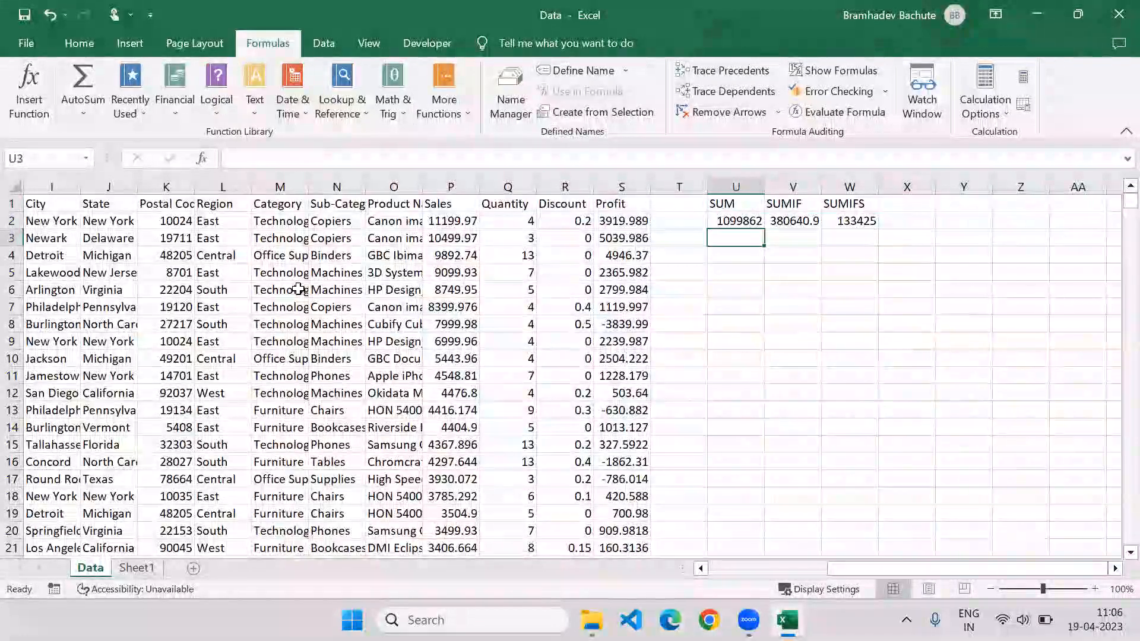
type("COU")
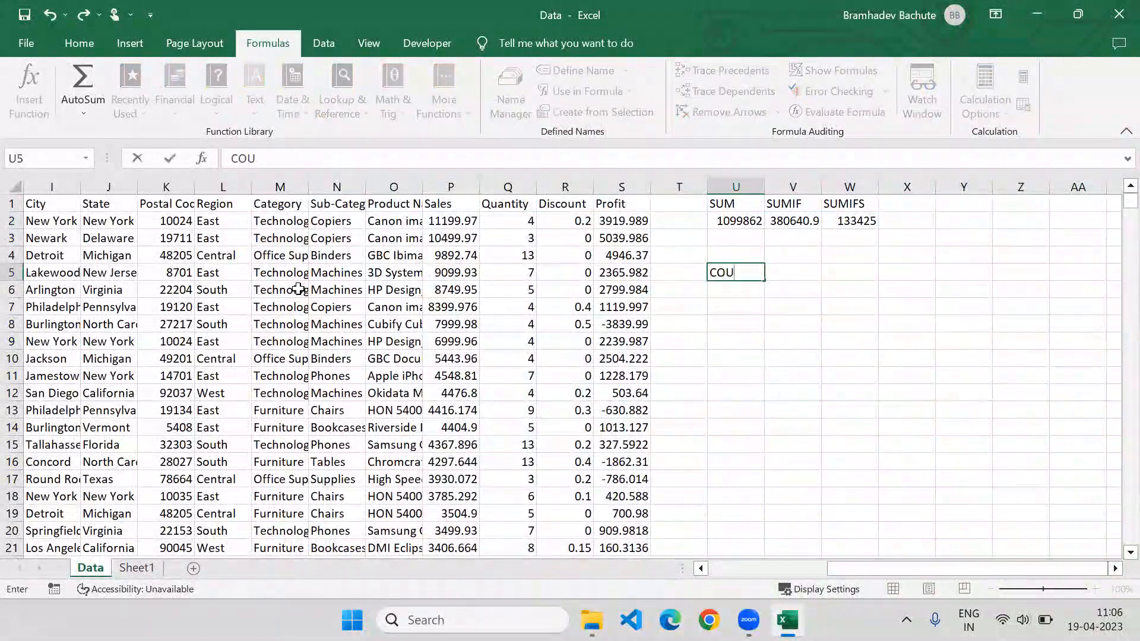
type("NT")
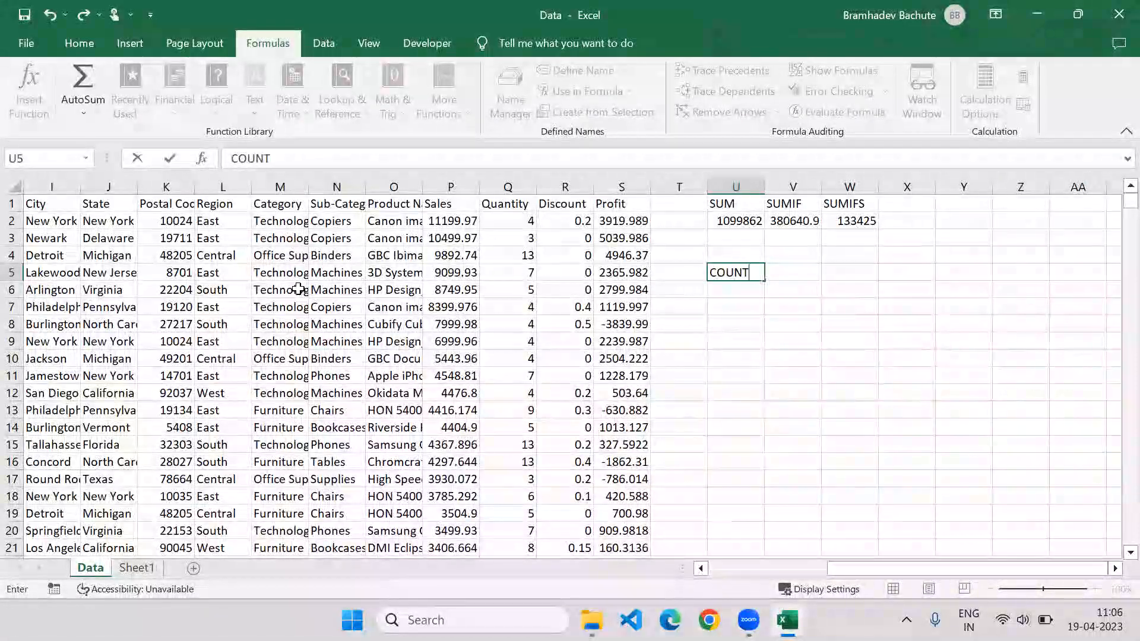
key("Return")
Enter a COUNT formula in U6 that counts the Category cells M2:M5010
type("=")
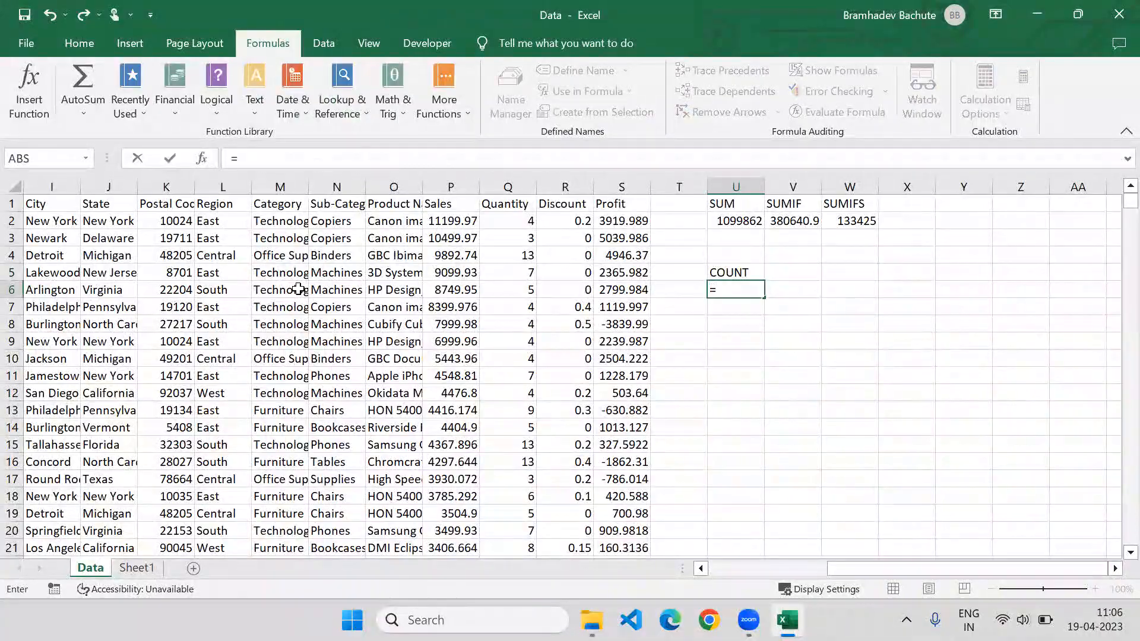
type("cou")
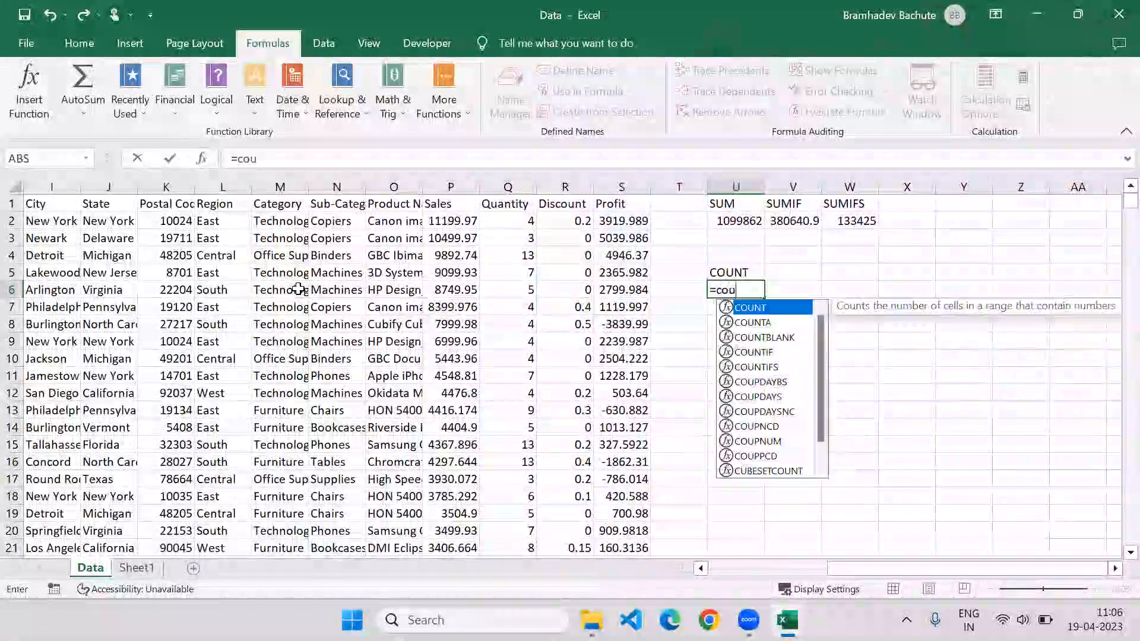
type("n")
key("Tab")
key("Left")
key("Left")
key("Left")
key("Left")
key("Left")
key("Left")
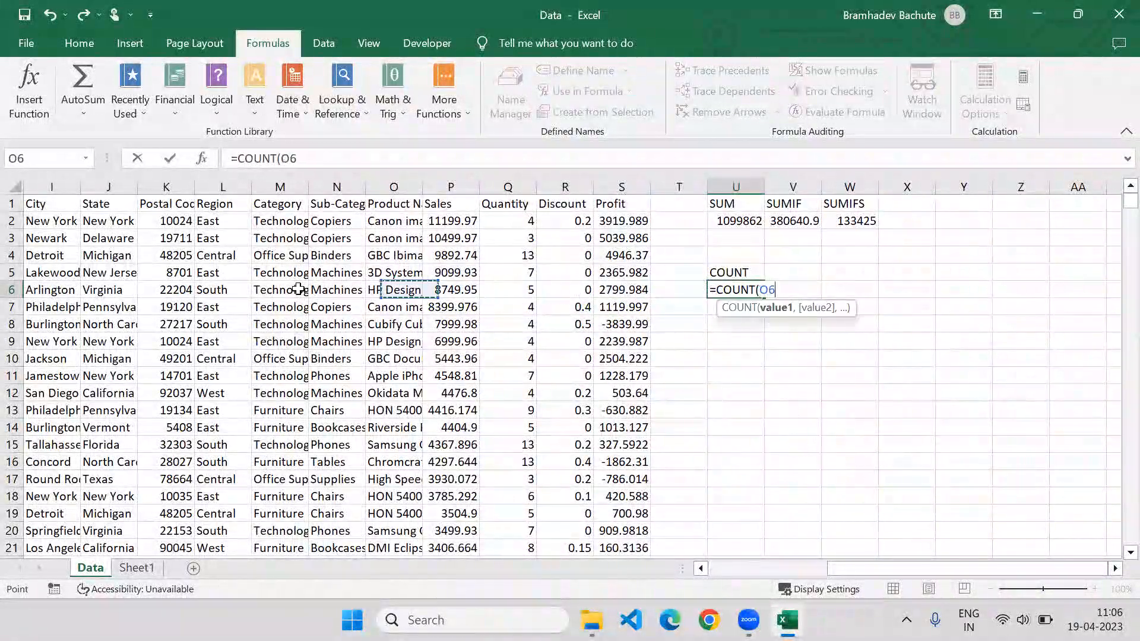
key("Up")
key("Left")
key("Up")
key("Left")
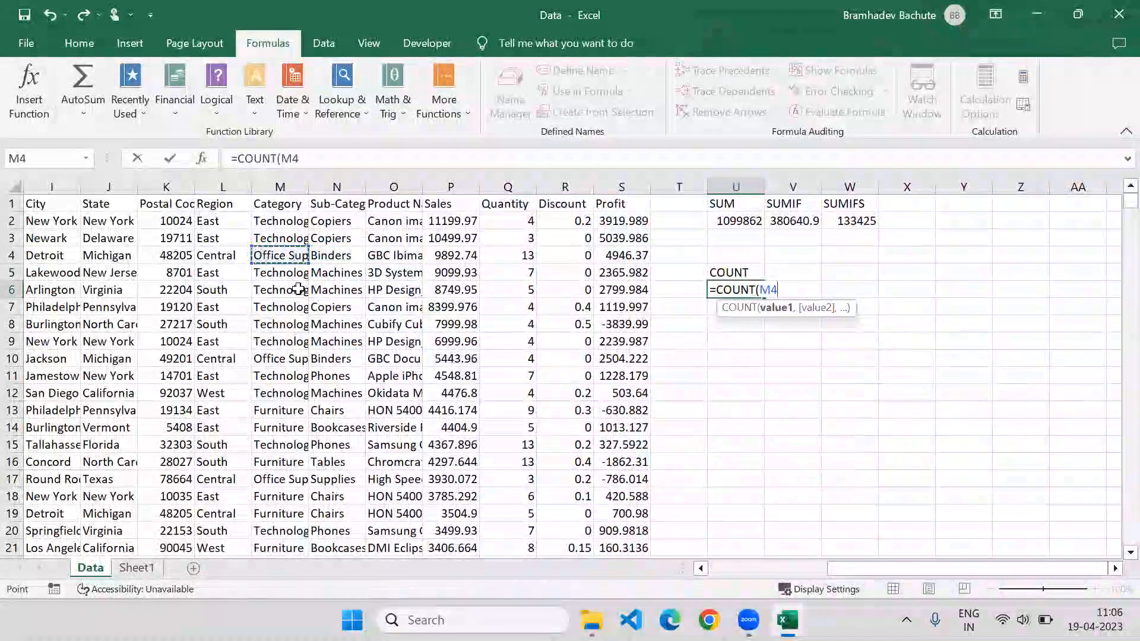
key("ctrl+shift+Down")
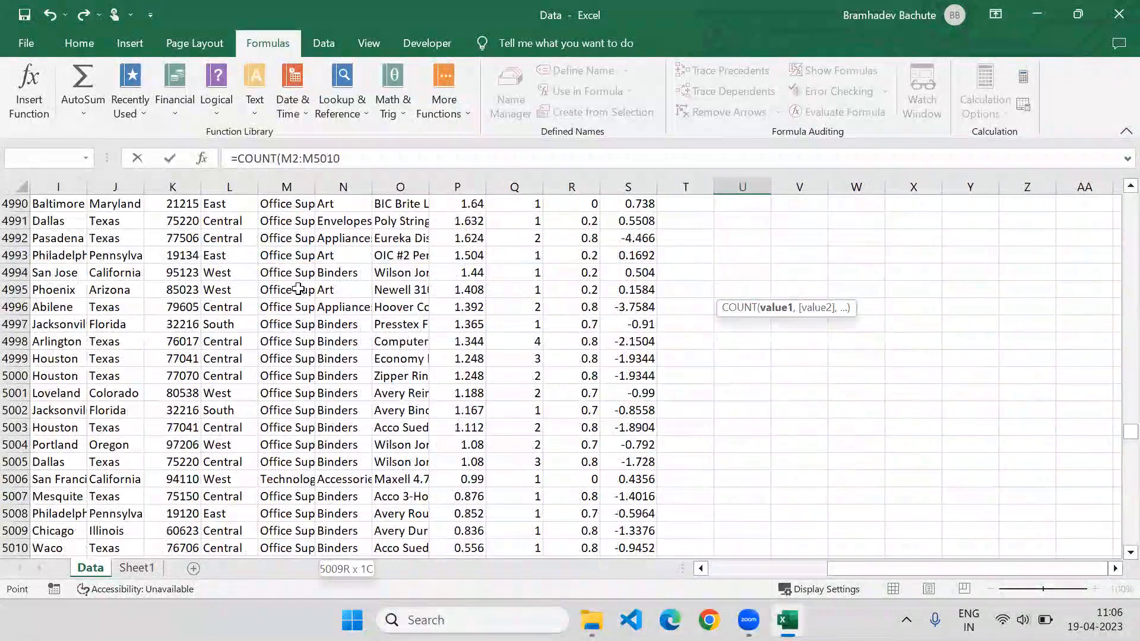
key("ctrl+Return")
scroll(298, 289, "up", 2)
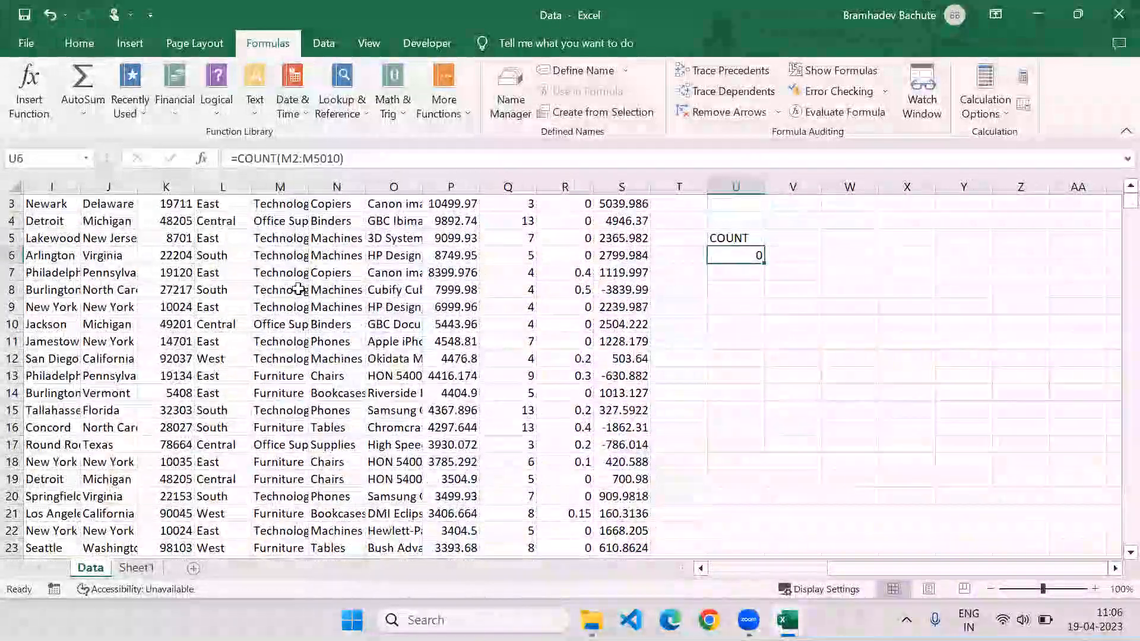
Change the COUNT formula in U6 to use the Sales cells P2:P5010, and select V5 beside the COUNT heading
key("F2")
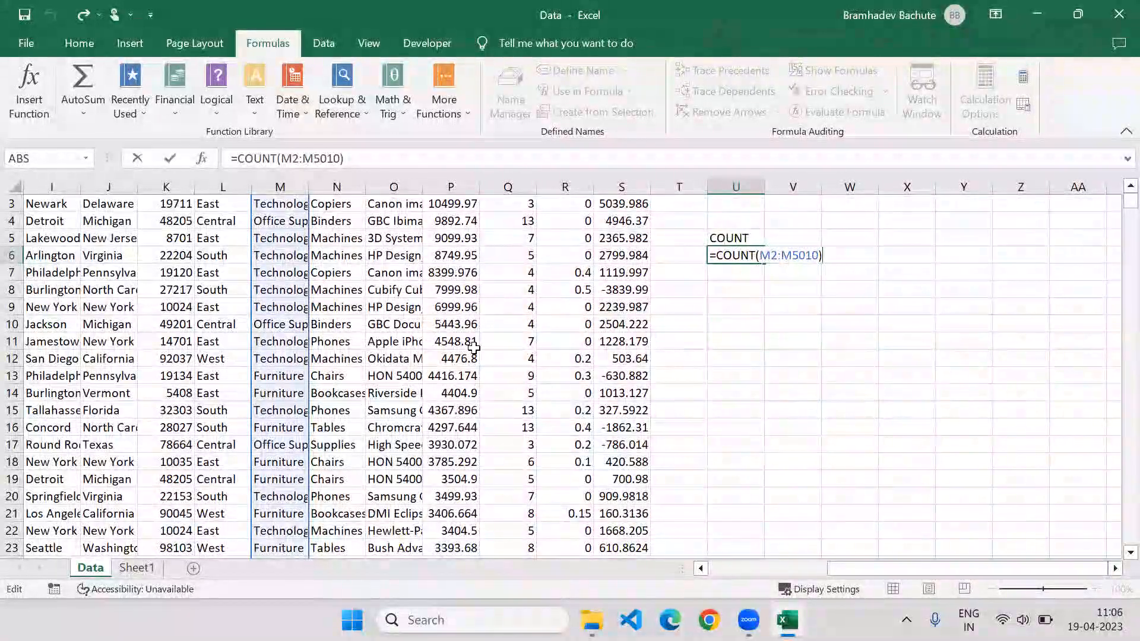
scroll(473, 348, "up", 1)
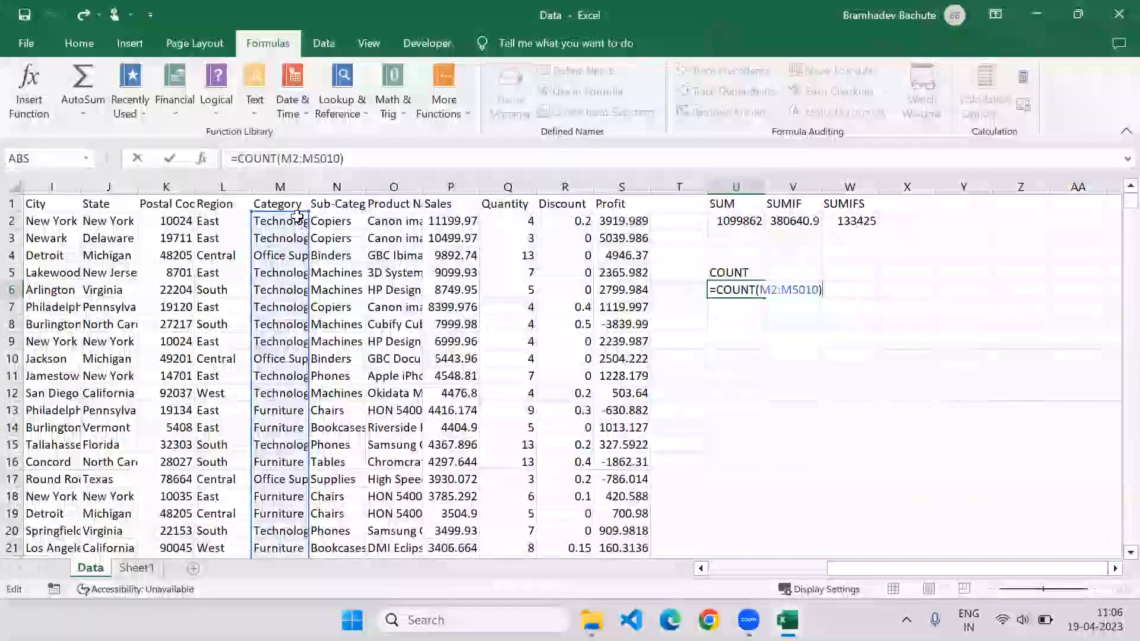
left_click_drag(295, 215, 451, 220)
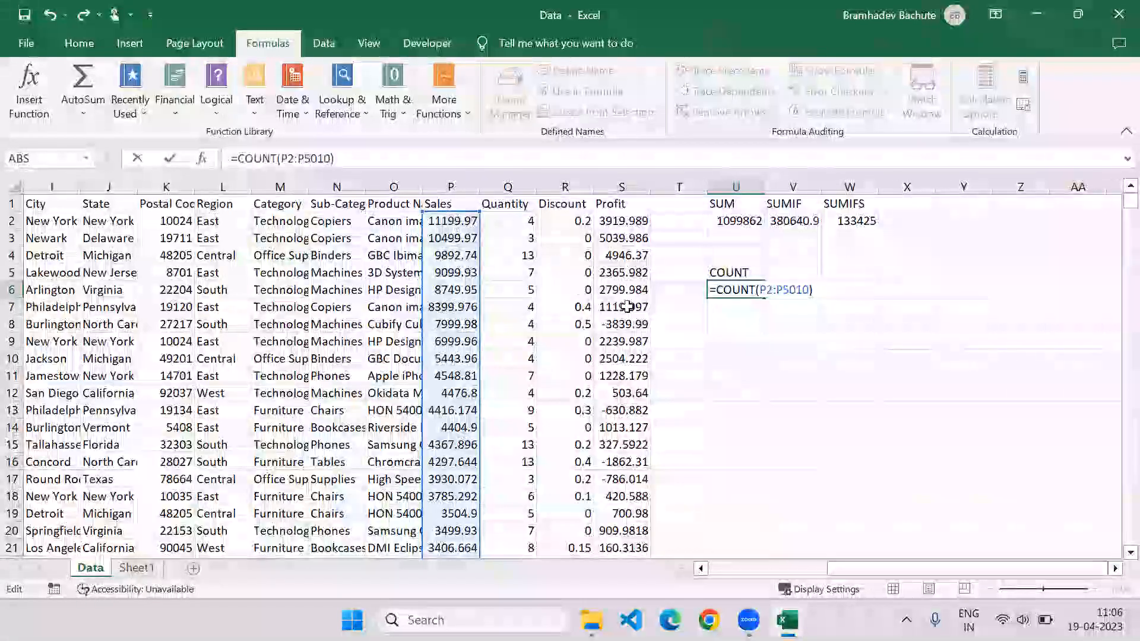
key("Return")
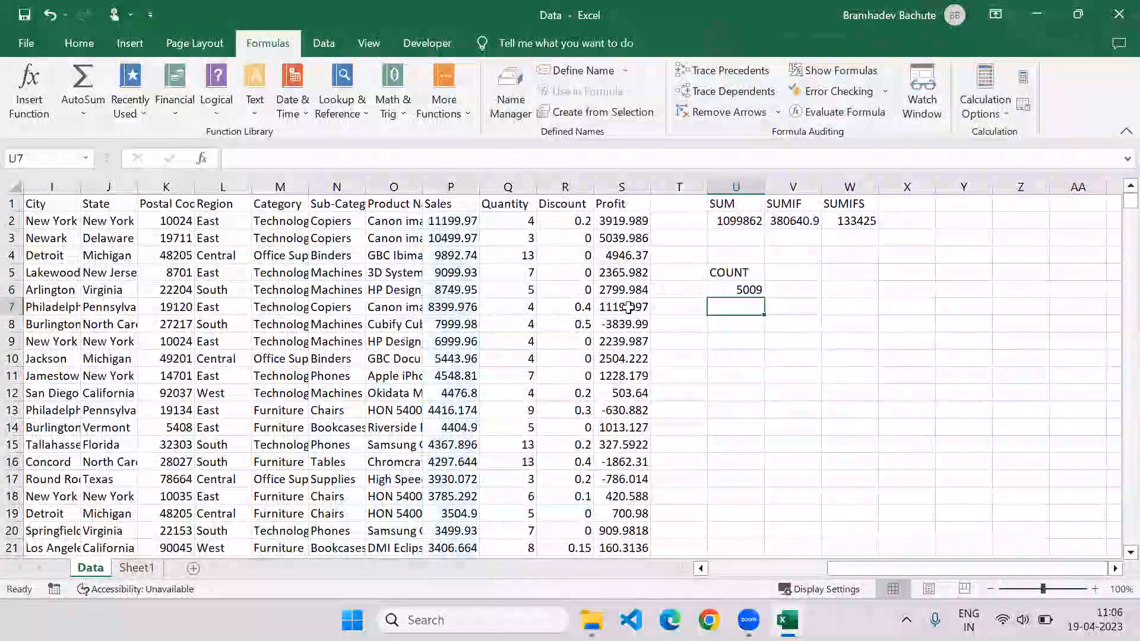
left_click(755, 288)
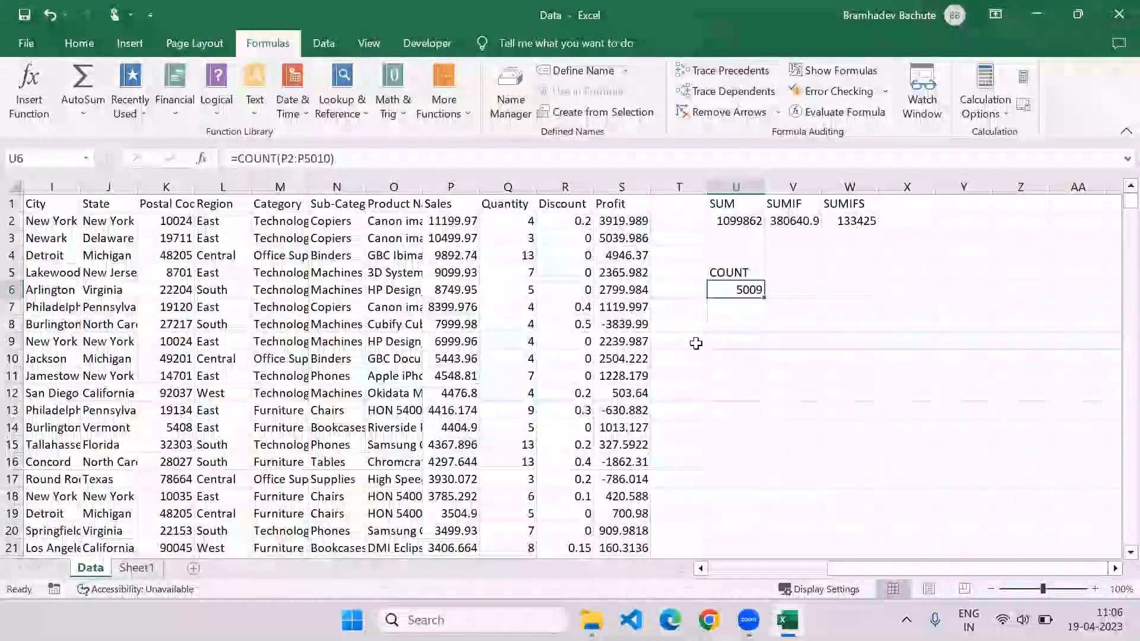
left_click(818, 276)
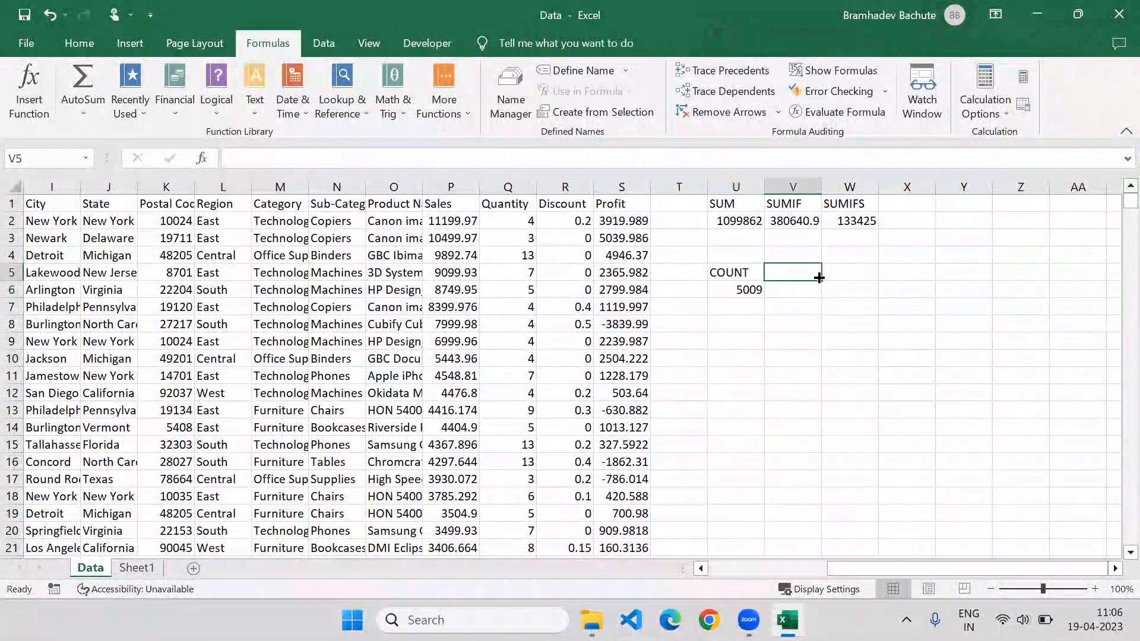
Enter the heading COUNT A in V5 and a COUNTA formula in V6 that counts the Category cells M2:M5010
type("COUNT A")
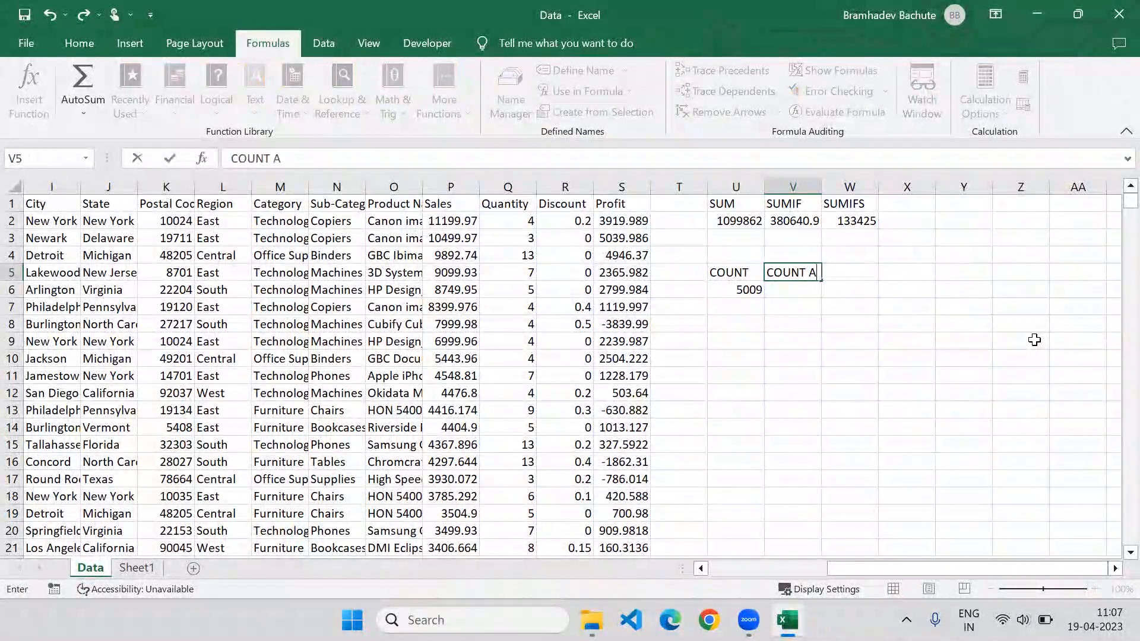
key("Return")
type("=c")
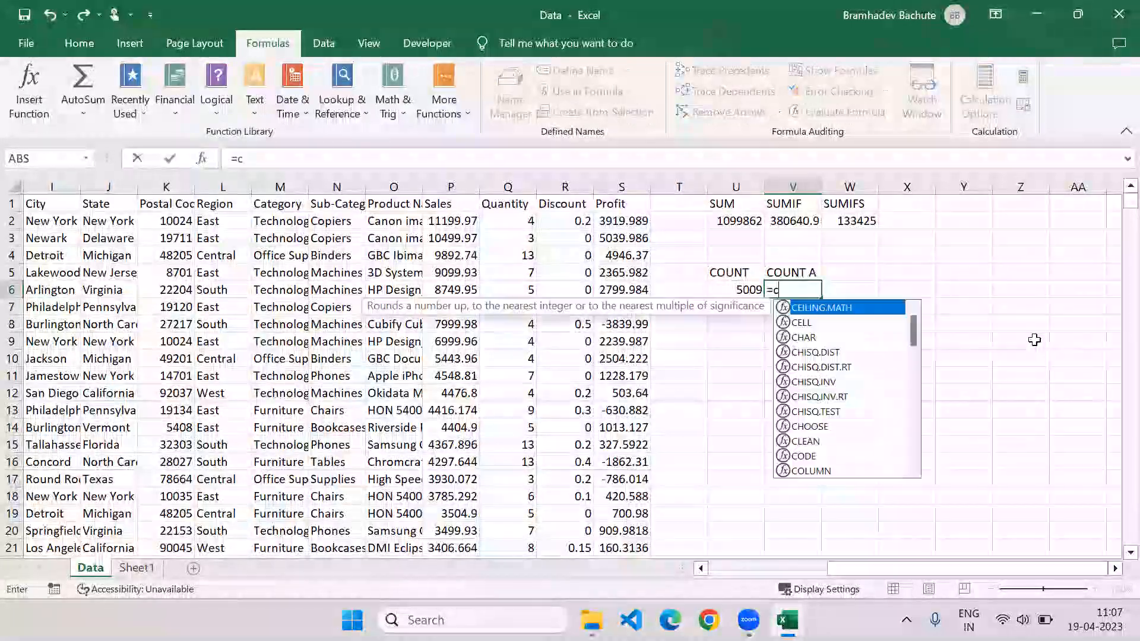
type("oun")
key("Down")
key("Tab")
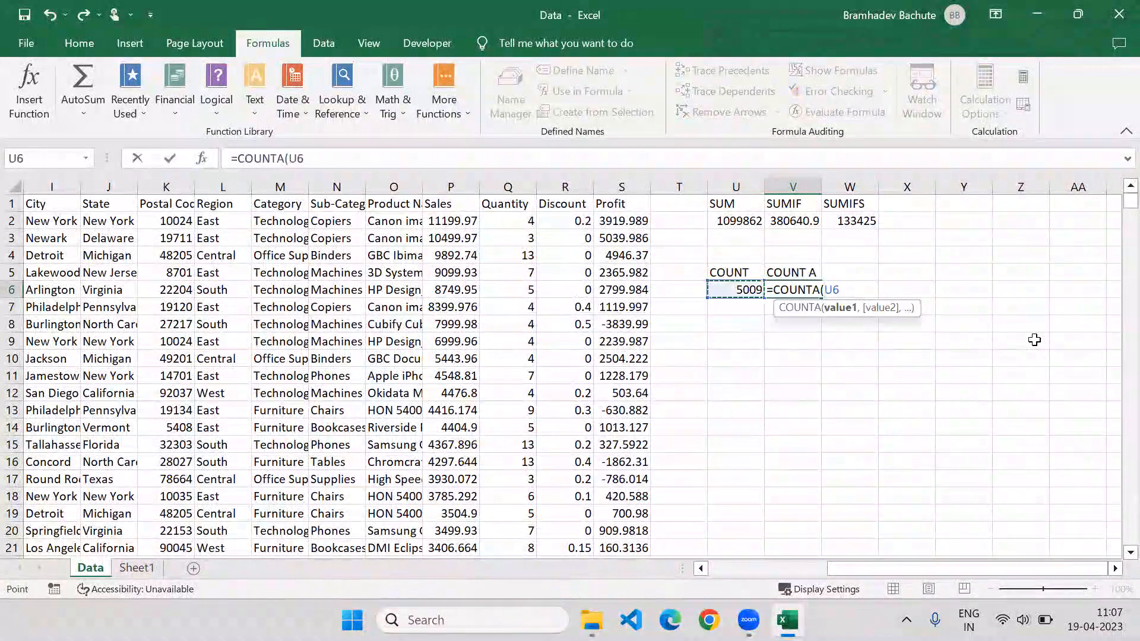
key("Left")
key("Left")
key("Left")
key("Left")
key("Left")
key("Left")
key("Up")
key("Up")
key("Up")
key("Up")
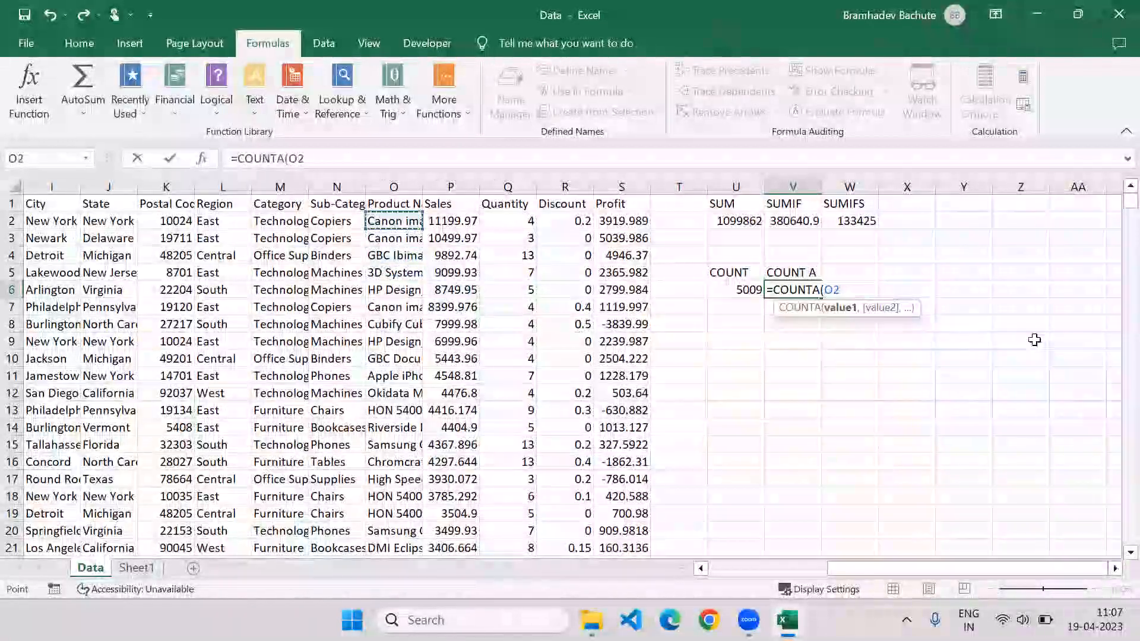
key("Up")
key("Right")
key("Left")
key("Left")
key("Left")
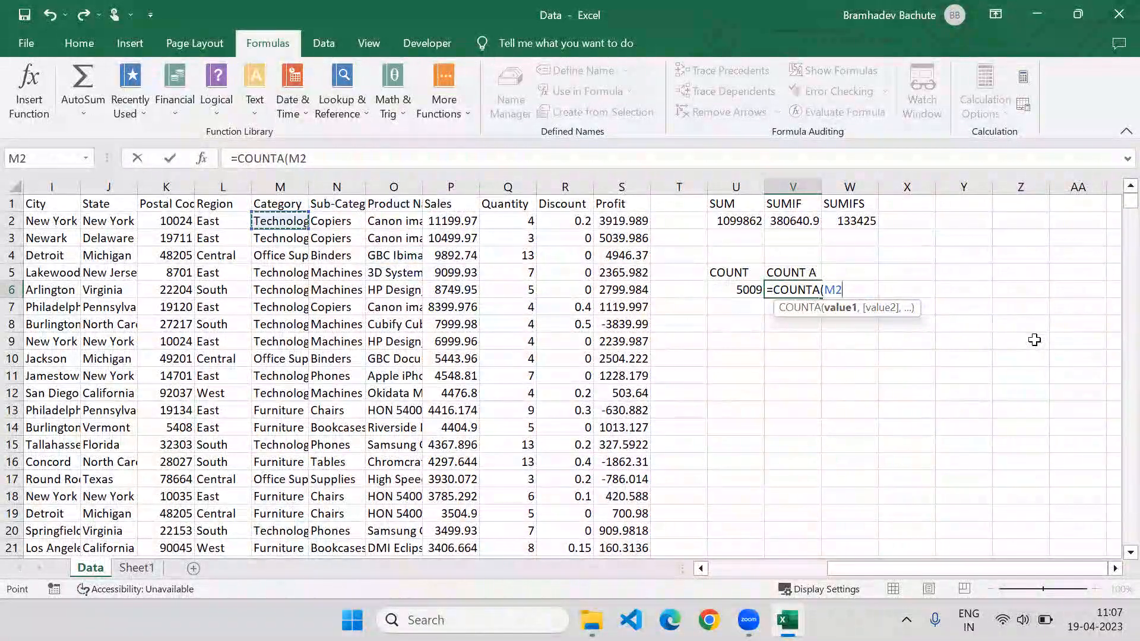
key("ctrl+shift+Down")
key("Return")
Select the empty cell W5 beside the COUNT A heading
key("Up")
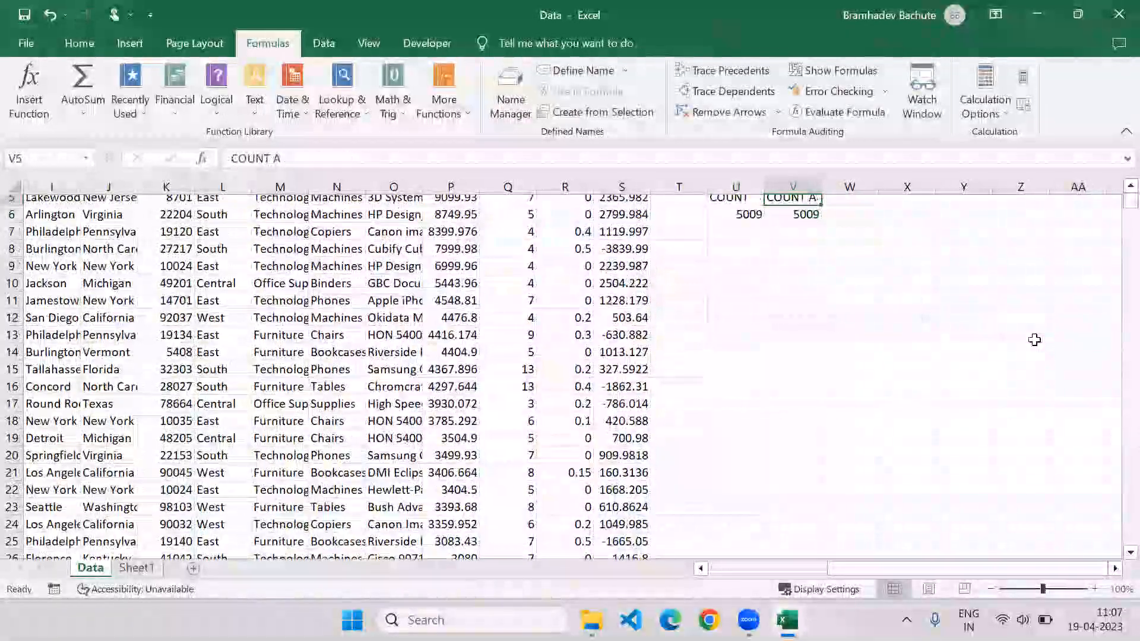
key("Up")
key("Up")
key("Down")
key("Down")
key("Down")
key("Up")
key("Right")
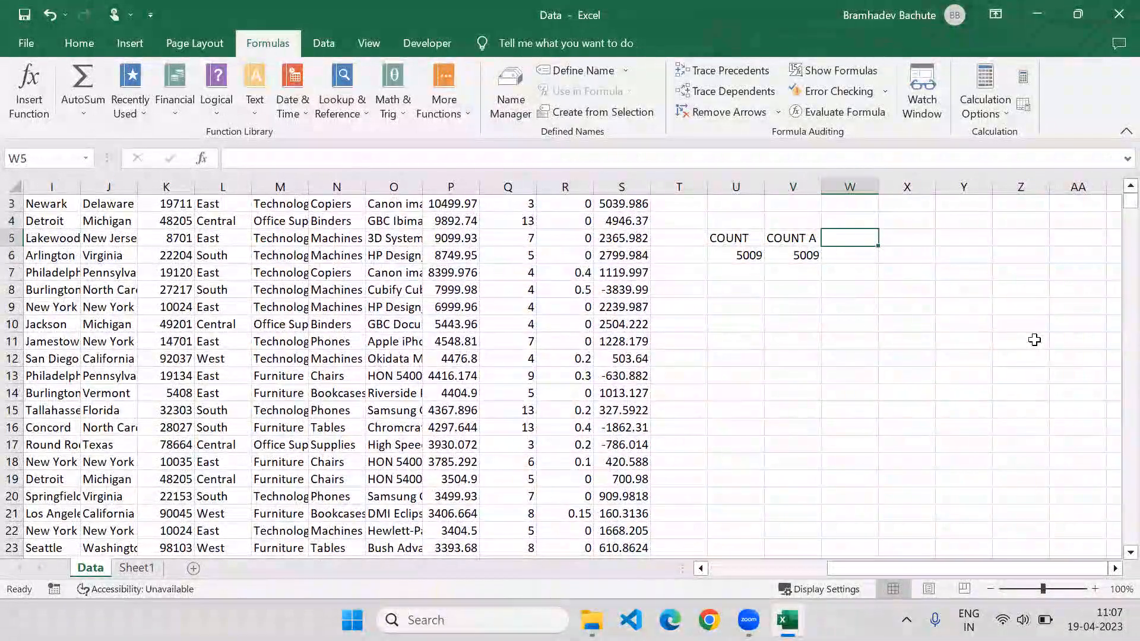
type("=BLAN")
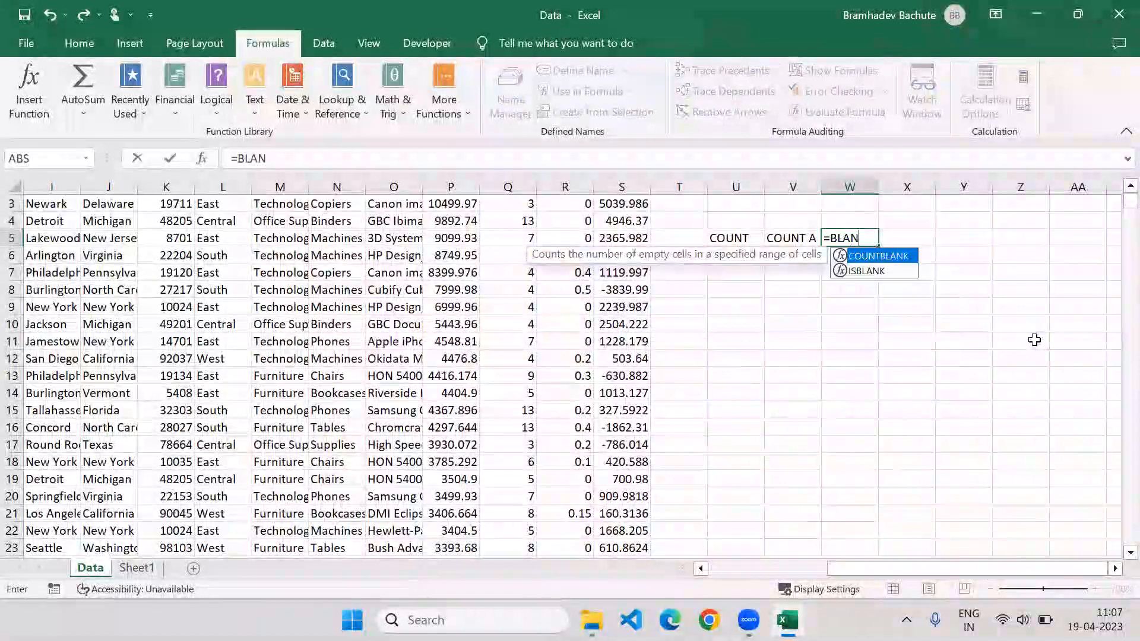
key("BackSpace")
key("BackSpace")
key("BackSpace")
key("BackSpace")
key("BackSpace")
key("BackSpace")
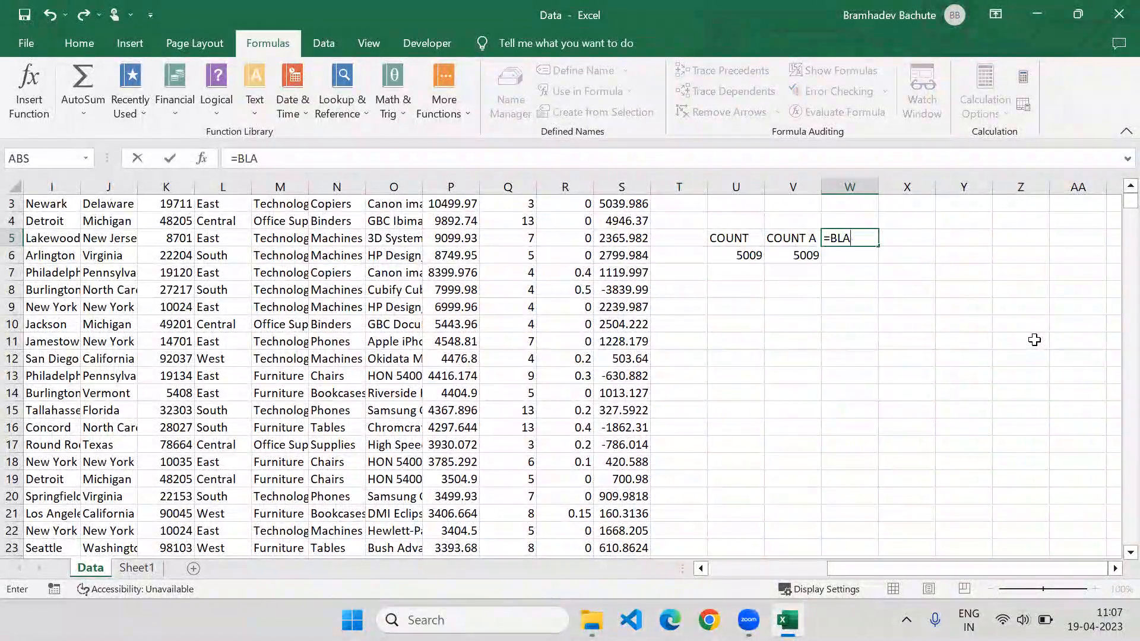
Enter the heading COUNT BLANK in W5
type("C")
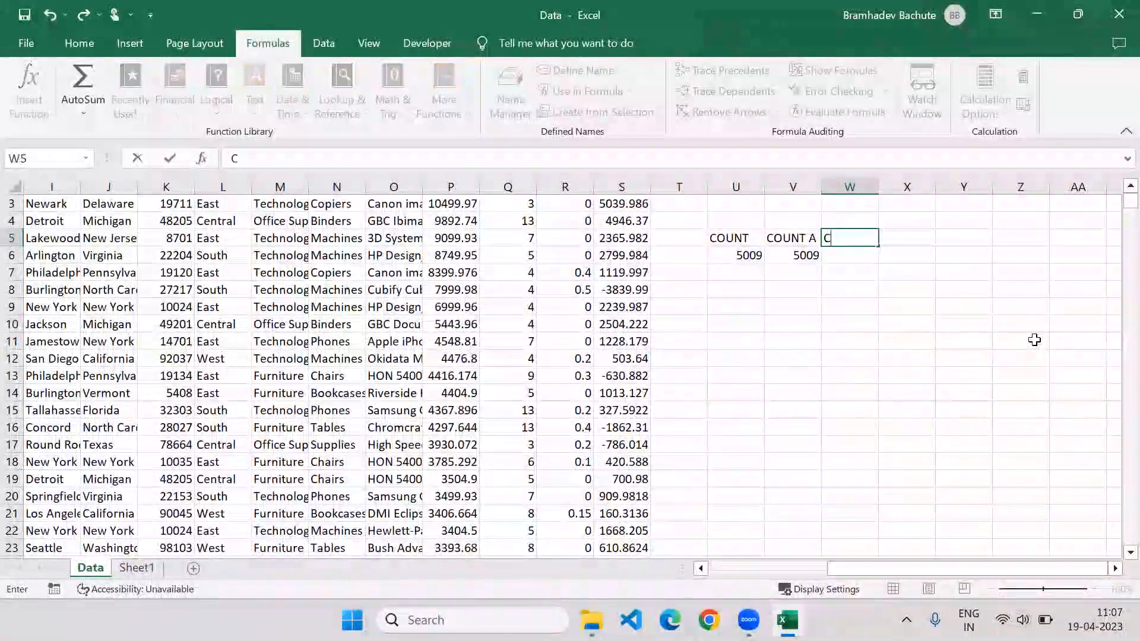
type("O")
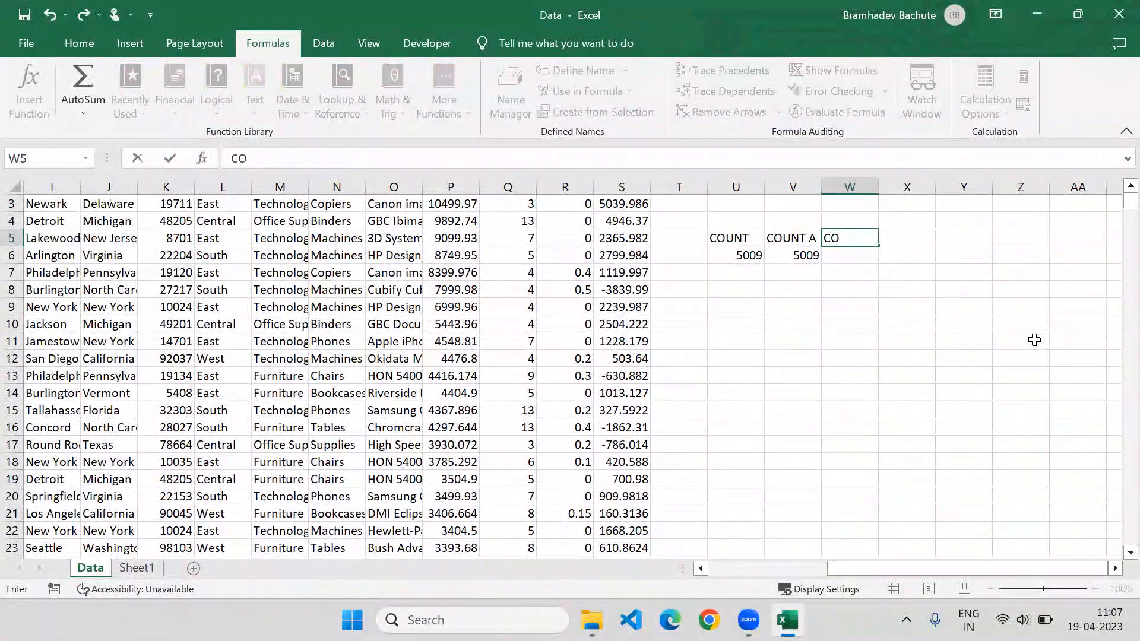
type("UNT BLANK")
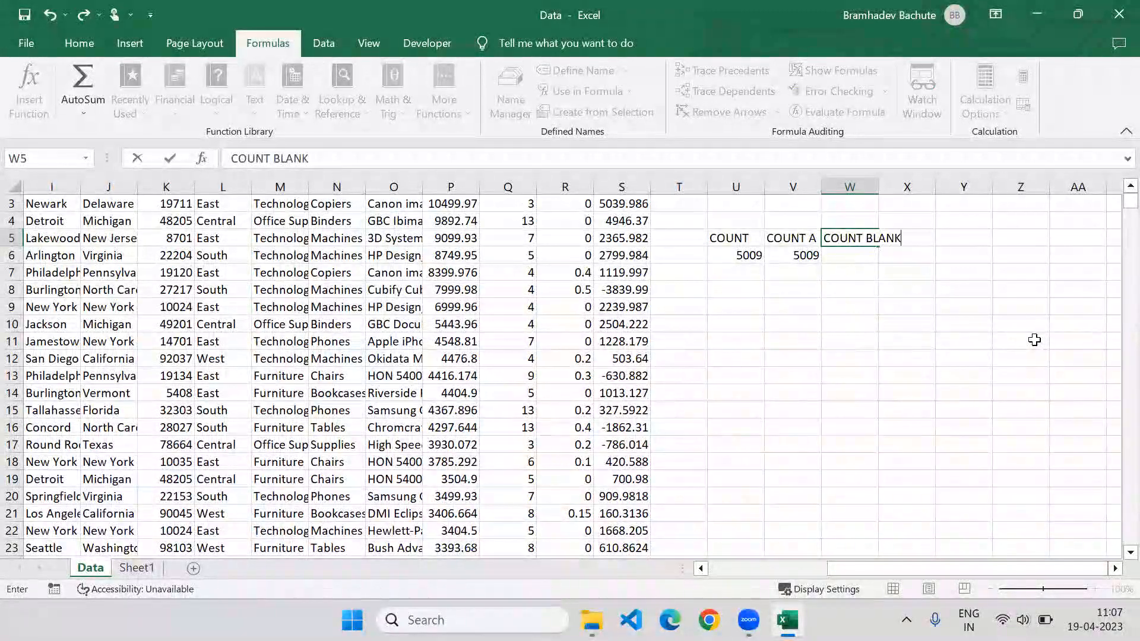
key("Return")
Enter a COUNTBLANK formula in W6 that counts the empty cells in U8:U16
type("=coun")
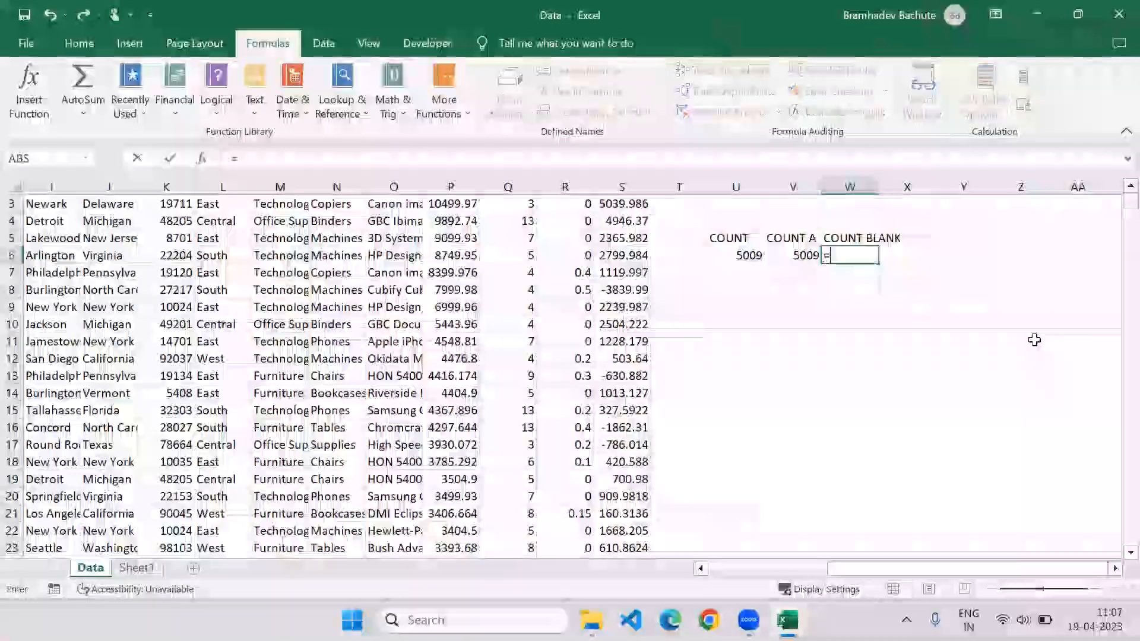
key("Down")
key("Down")
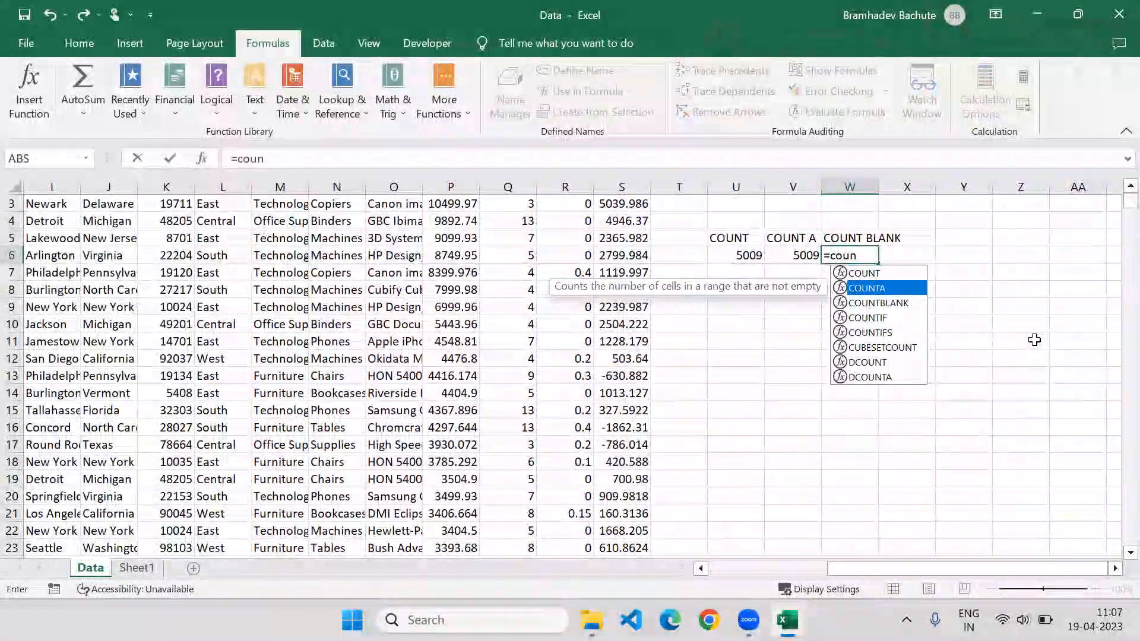
key("Tab")
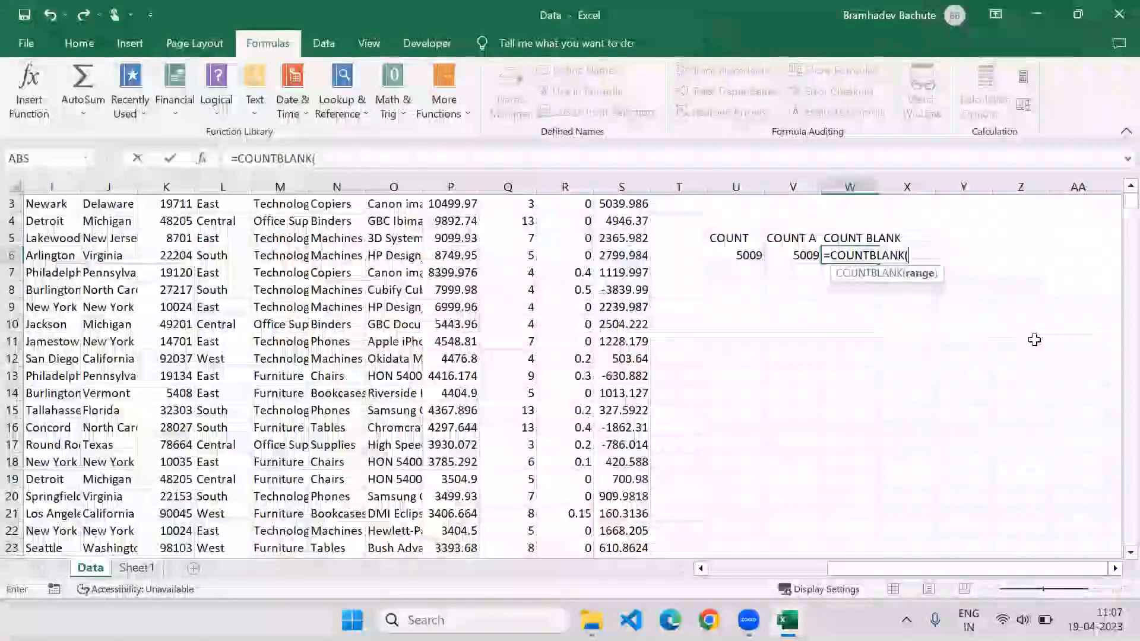
key("Left")
key("Left")
key("Left")
key("Left")
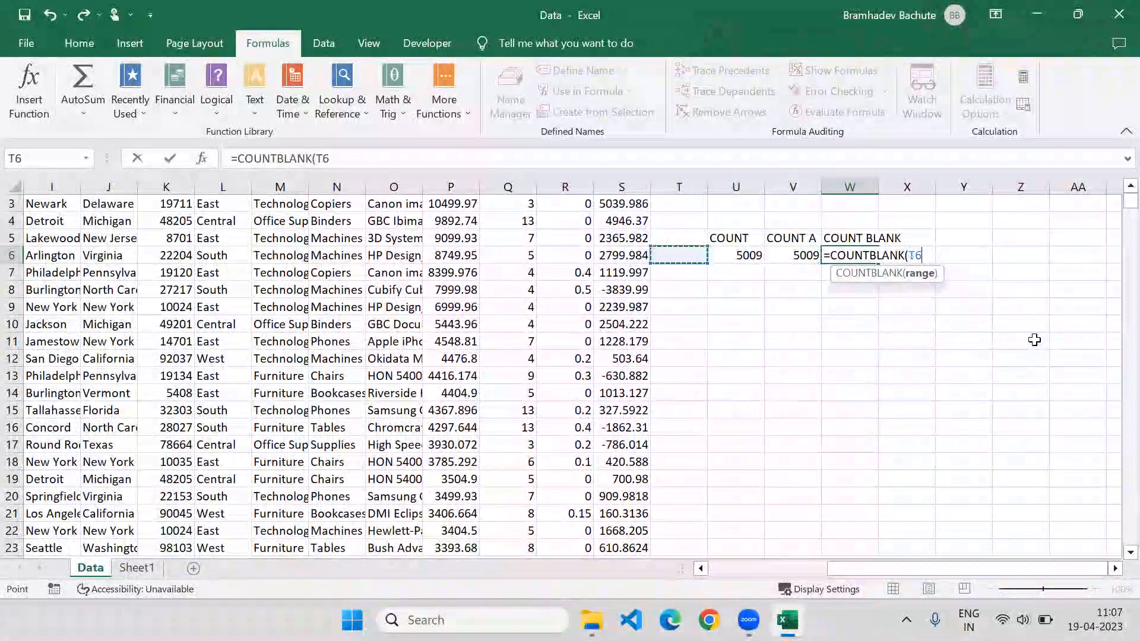
key("Right")
key("Right")
key("Down")
key("Down")
key("shift+Down")
key("shift+Down")
key("shift+Down")
key("shift+Down")
key("shift+Down")
key("shift+Down")
key("shift+Down")
key("shift+Down")
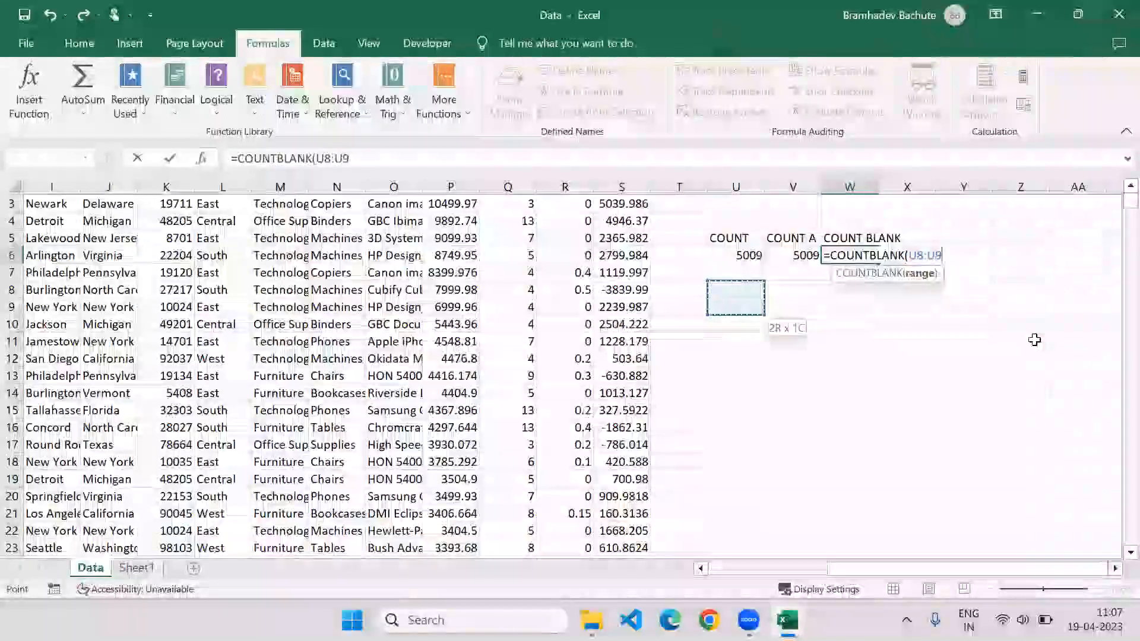
key("Return")
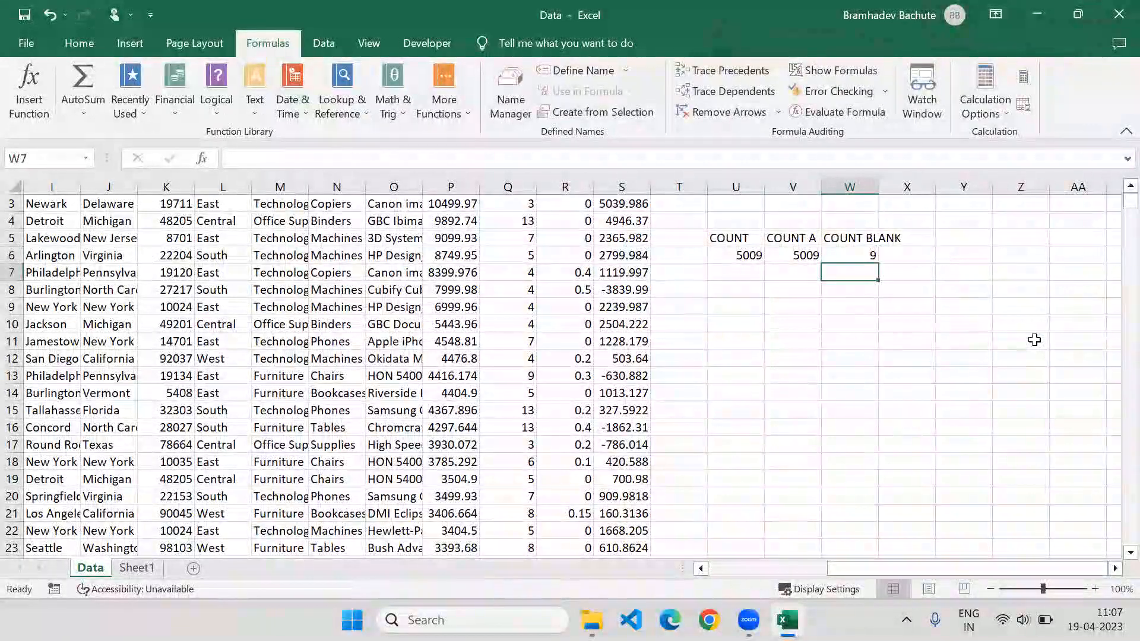
Enter the headings COUNT IF in X5 and COUNT IFS in Y5, and fit column Y's width to its heading
key("Up")
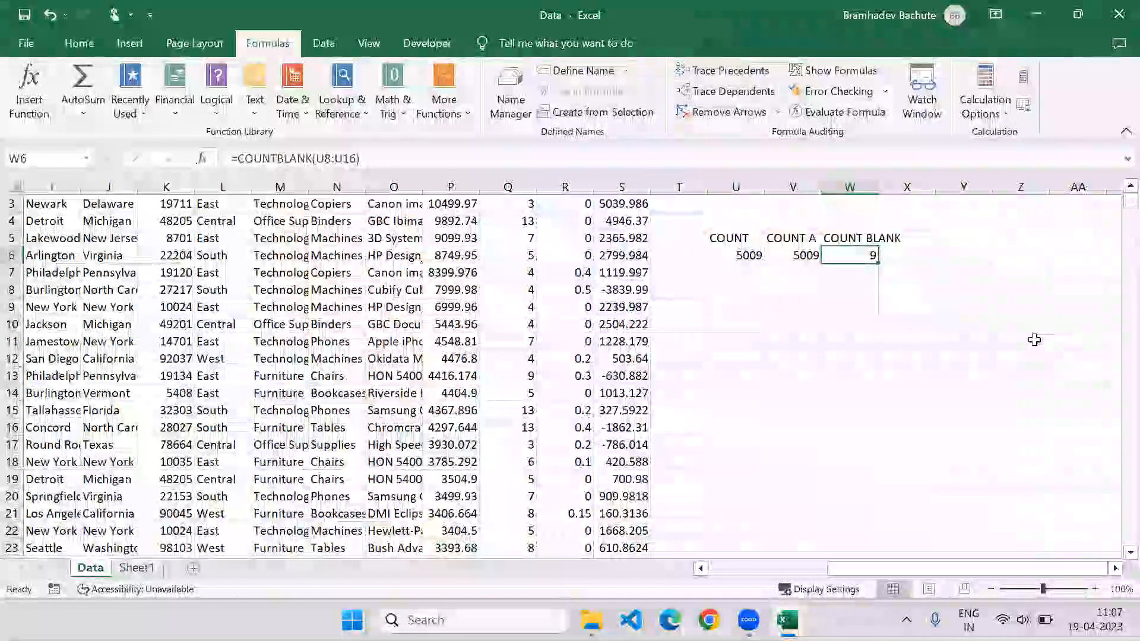
key("Left")
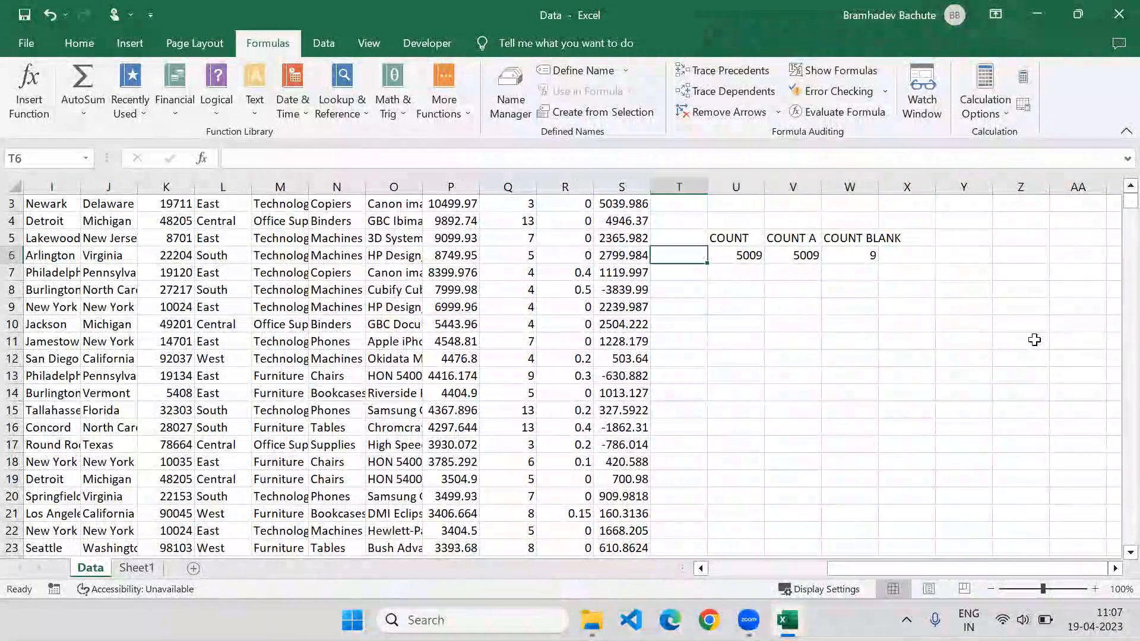
key("Right")
key("Right")
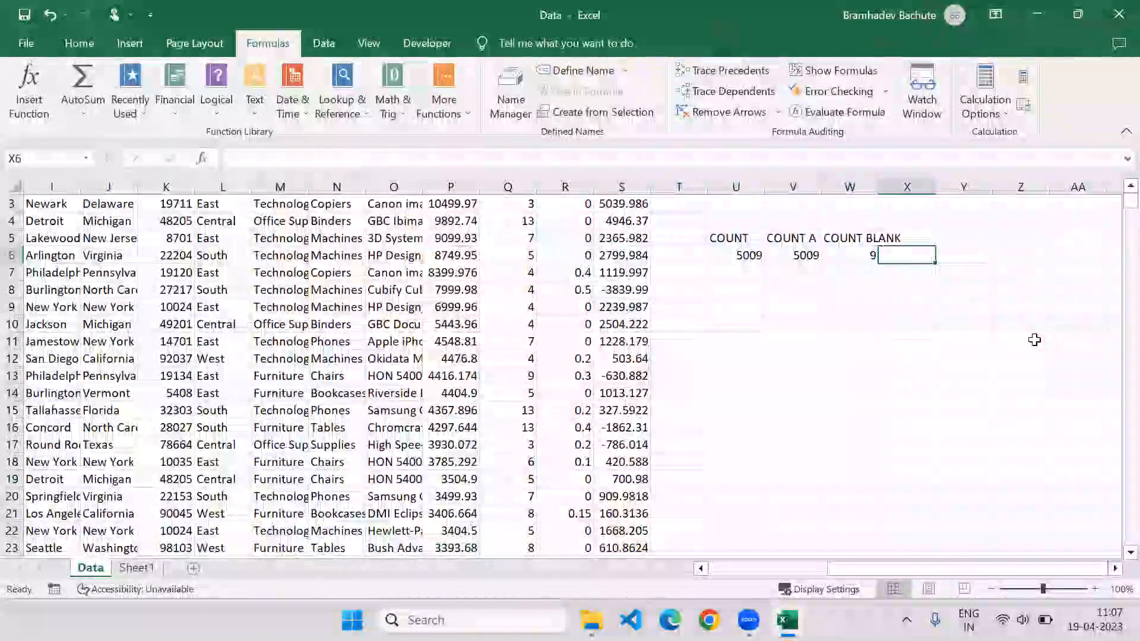
key("Up")
key("Right")
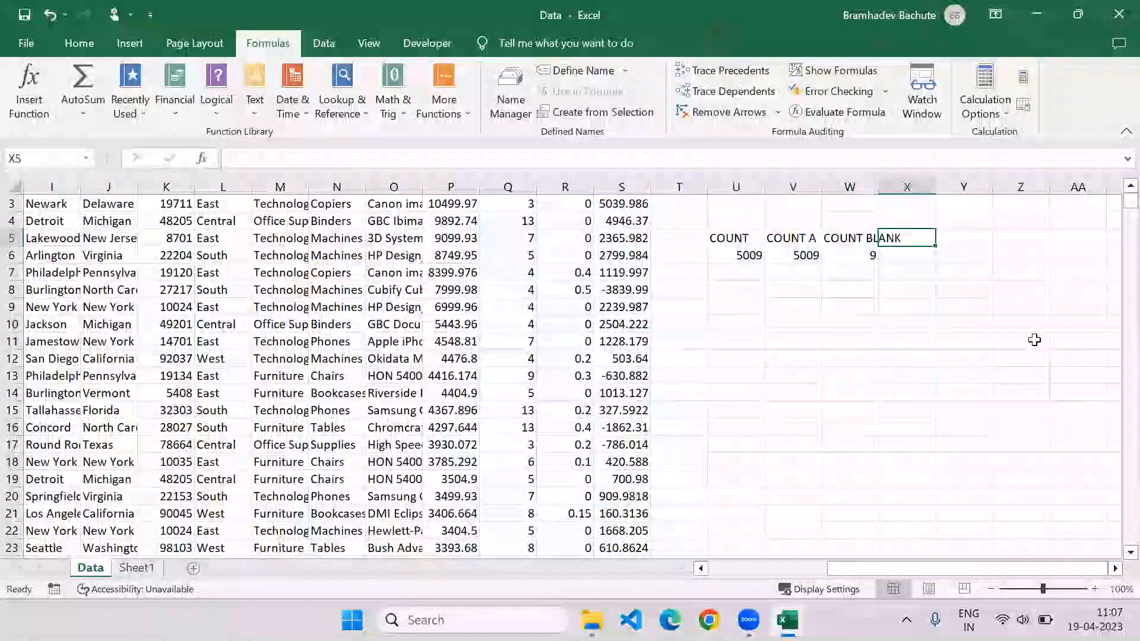
type("COUNT IF")
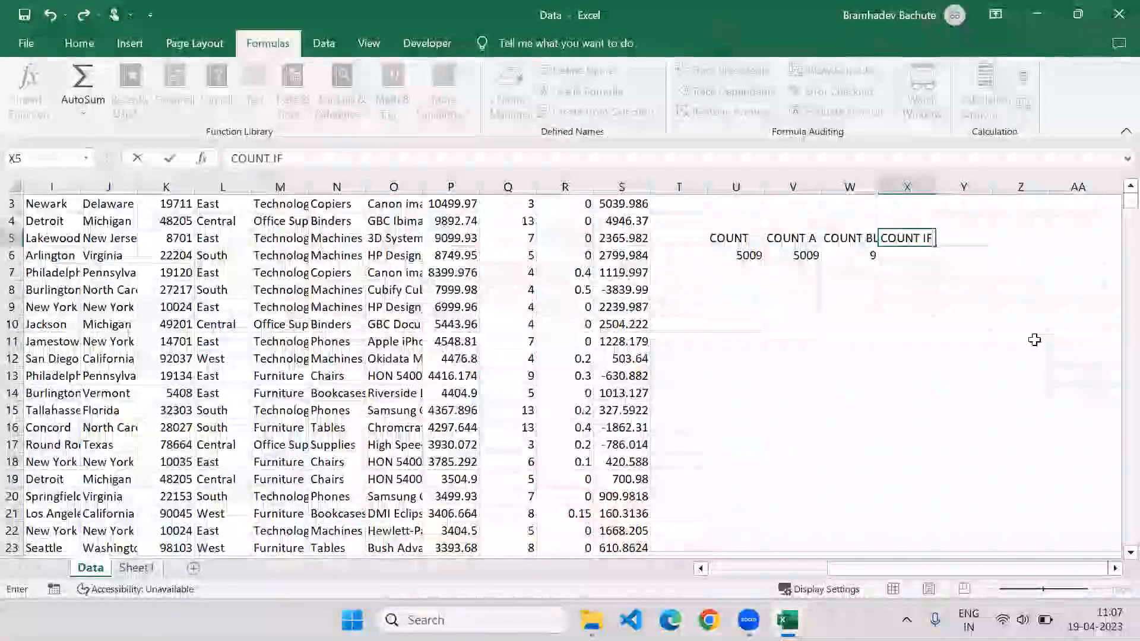
key("Right")
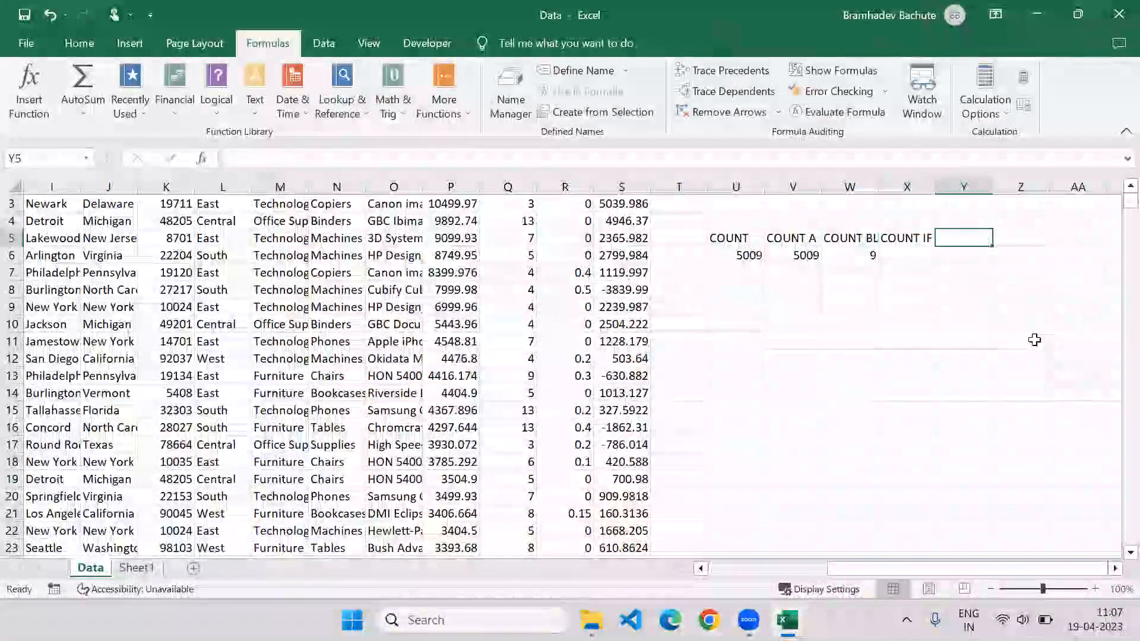
type("COUNT")
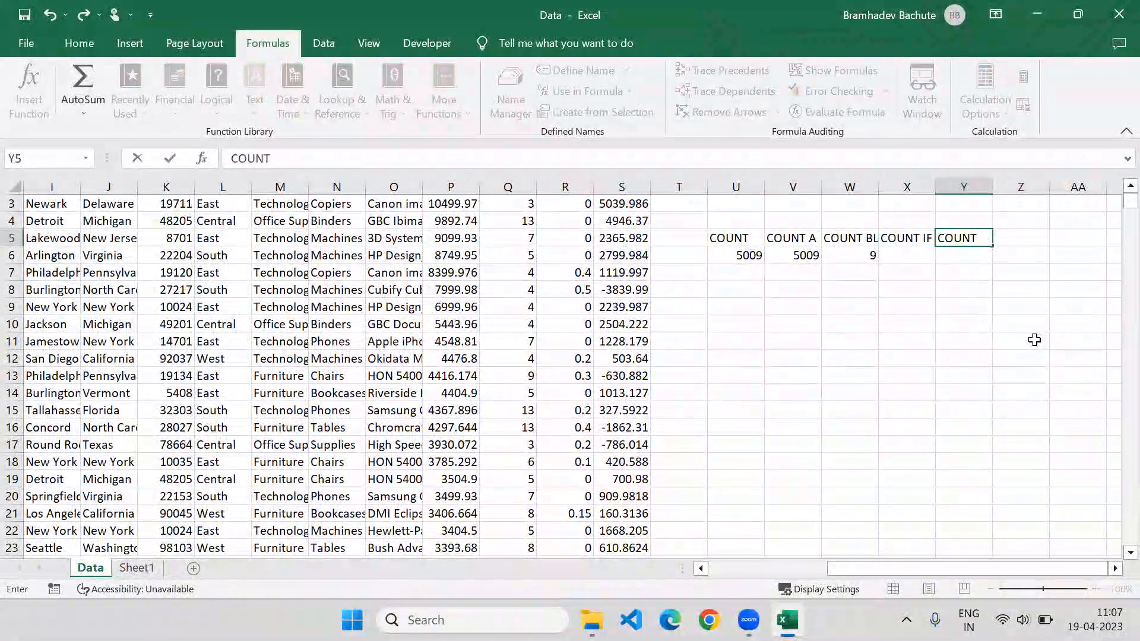
type(" IFs")
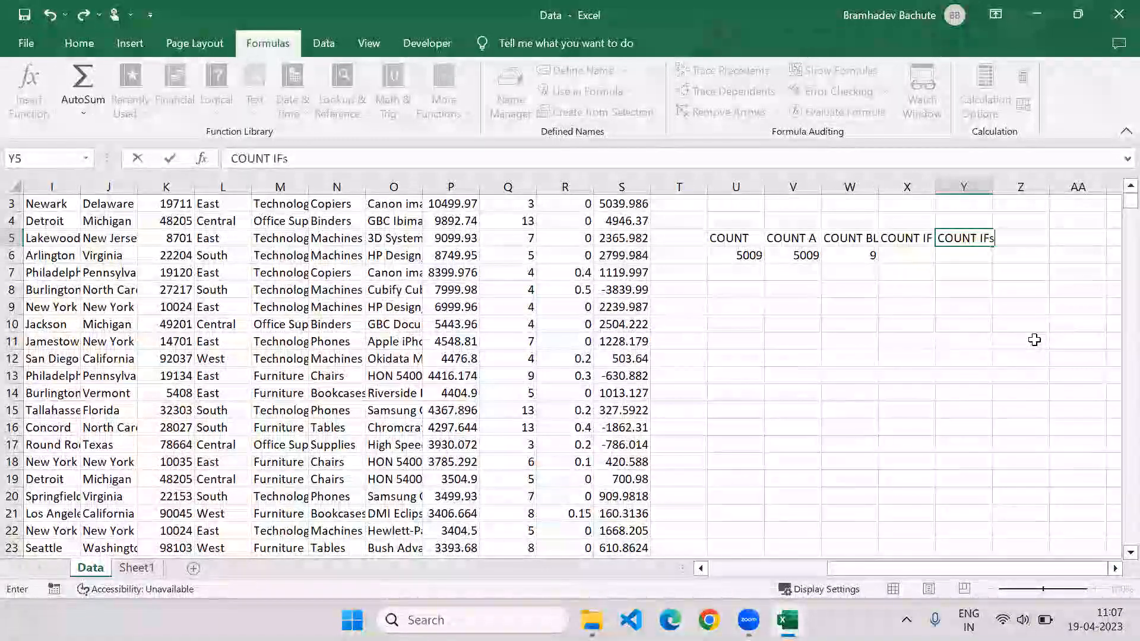
key("Return")
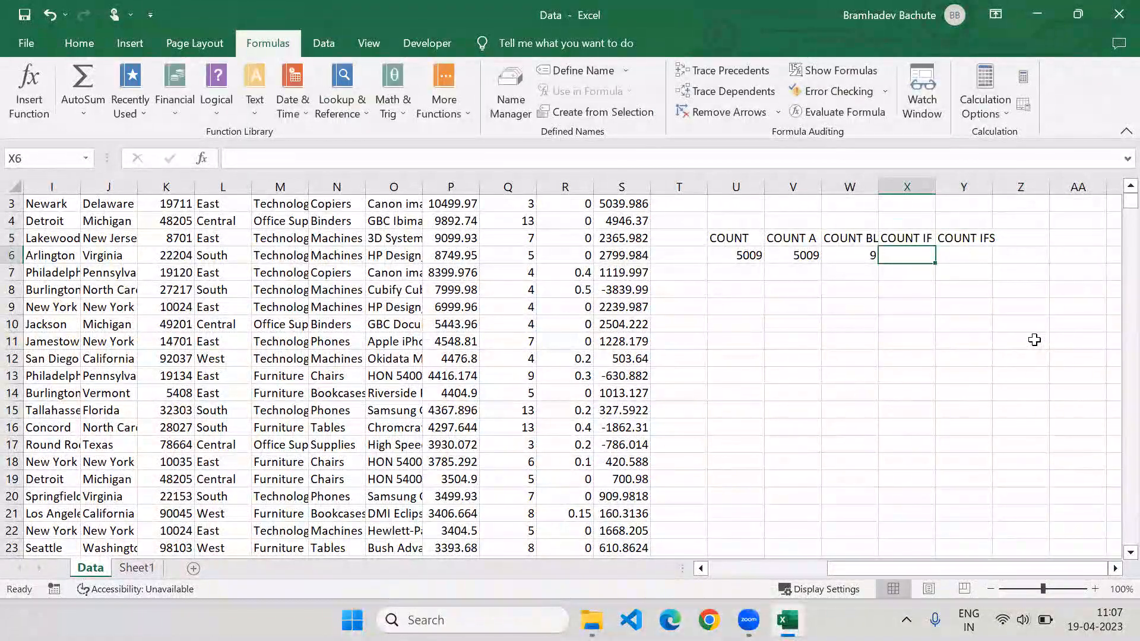
key("Right")
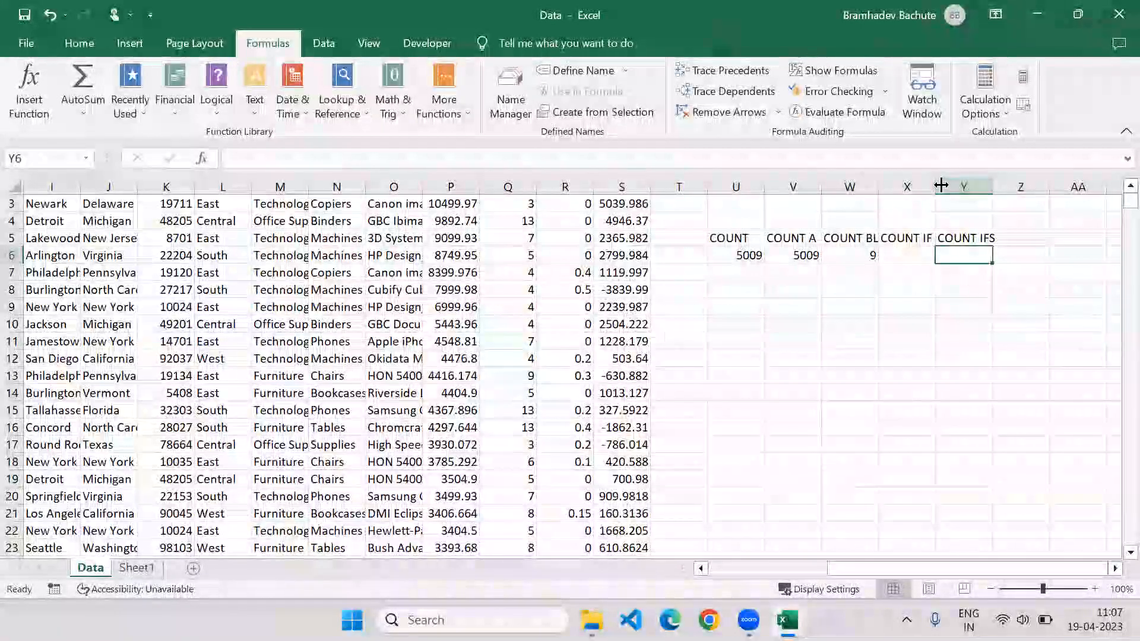
double_click(992, 185)
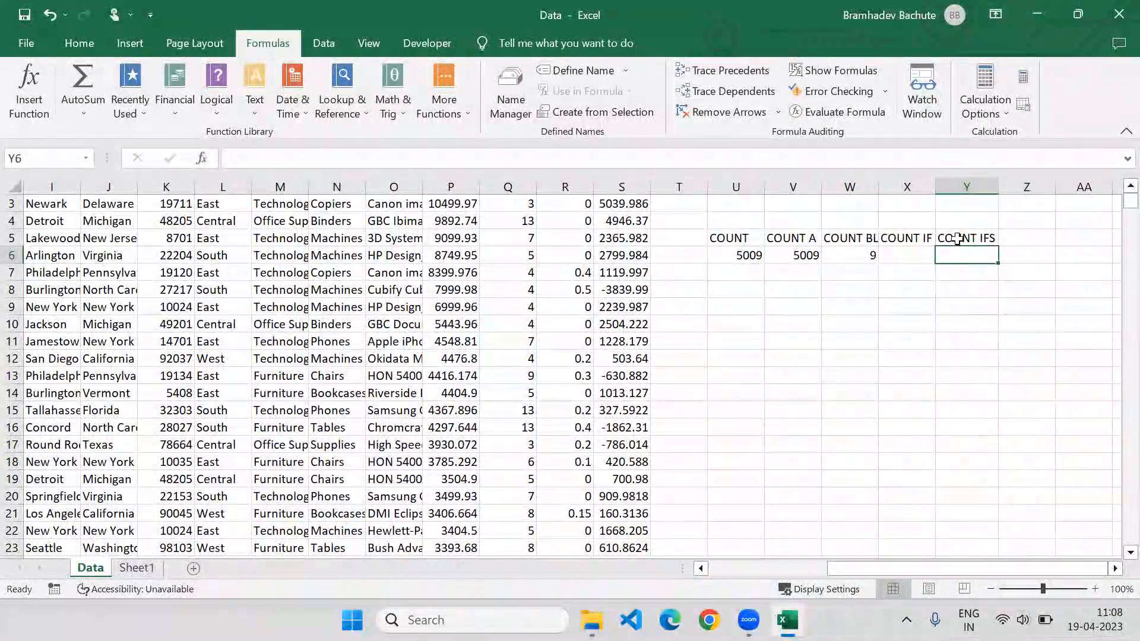
Enter a COUNTIF formula in X6 over the Category range M2:M5010, leaving the criterion empty
left_click(924, 254)
type("=C")
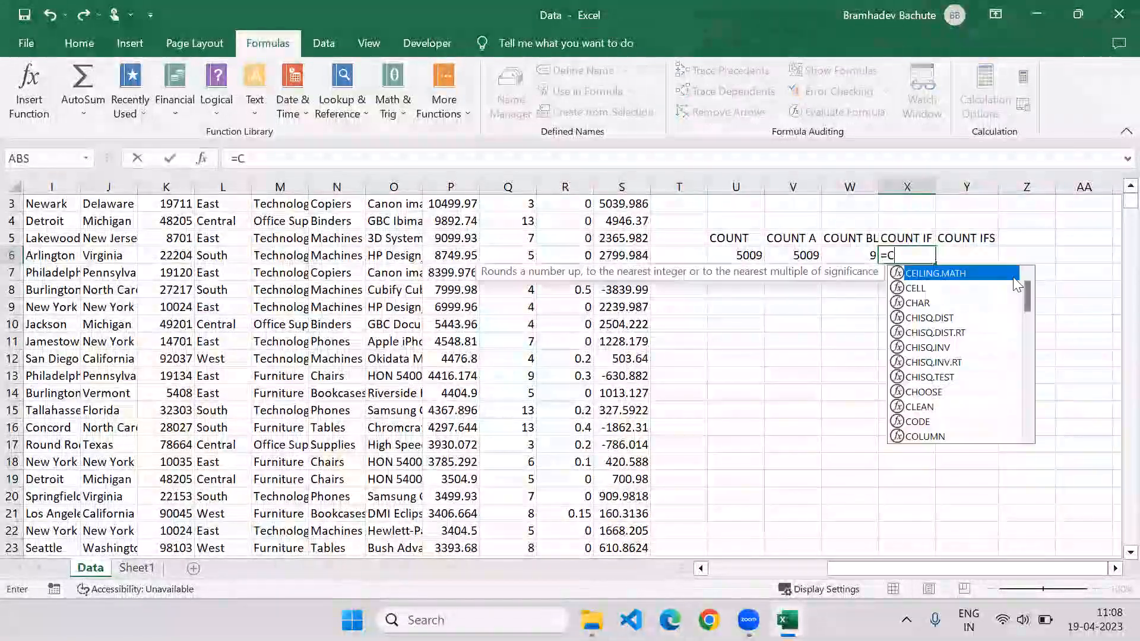
type("OU")
key("Down")
key("Down")
key("Down")
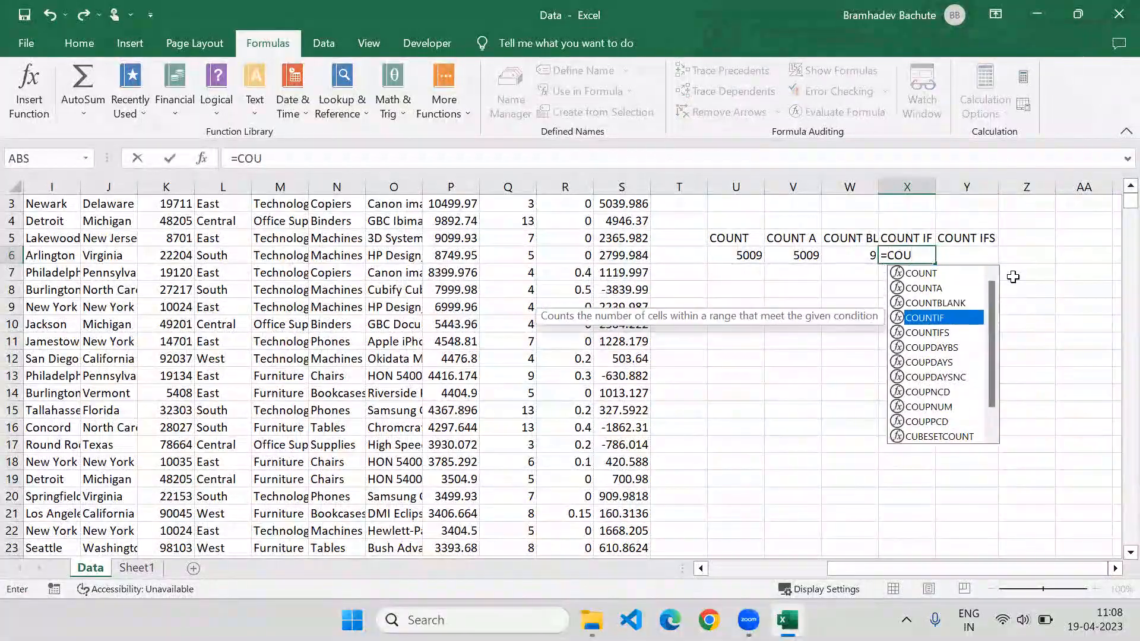
key("Tab")
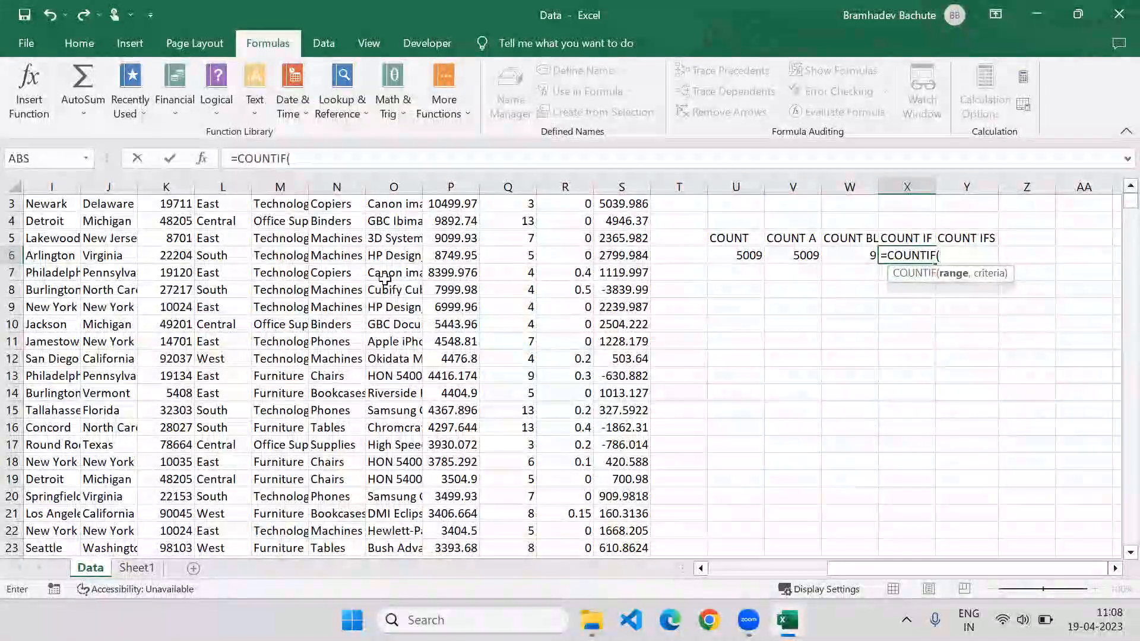
scroll(288, 205, "up", 1)
left_click(287, 205)
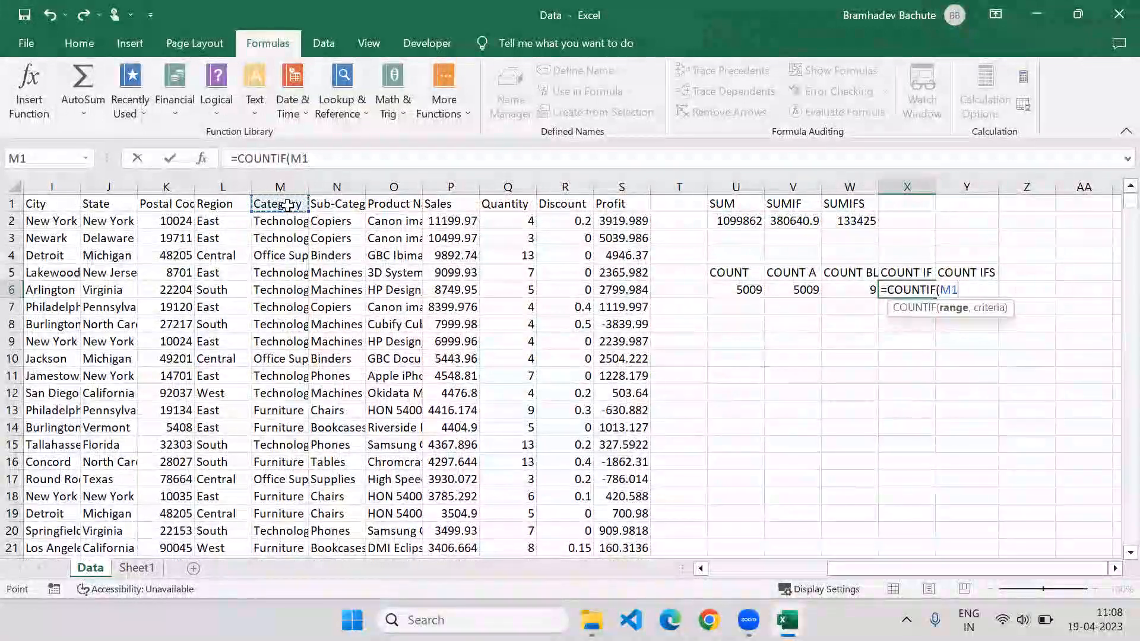
key("ctrl+shift+Down")
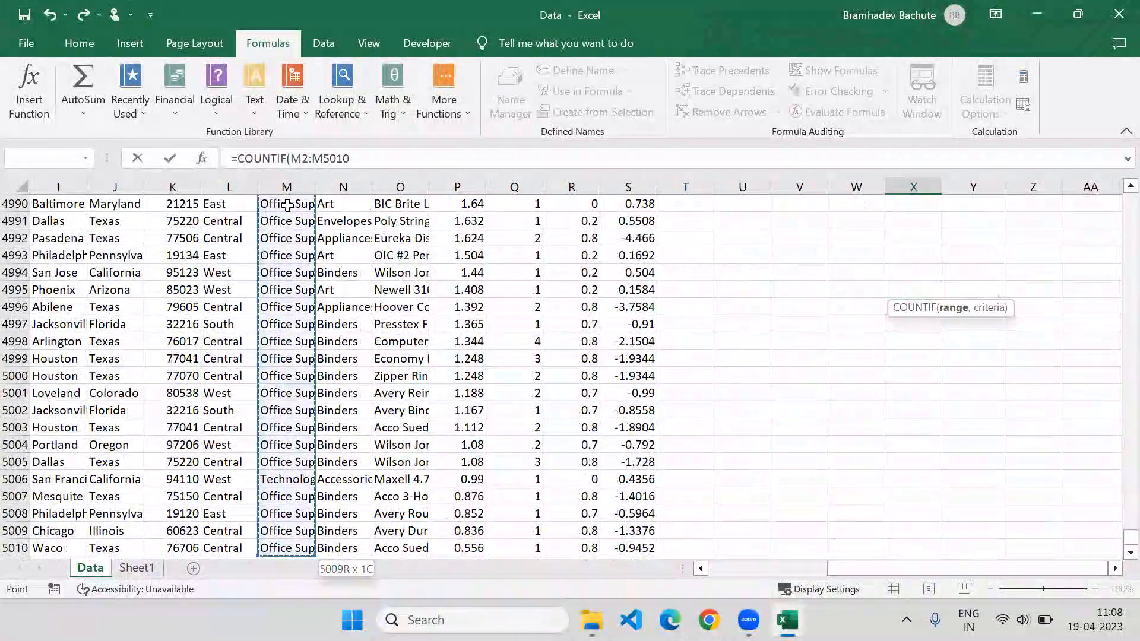
type(",")
key("shift+Return")
type("\"")
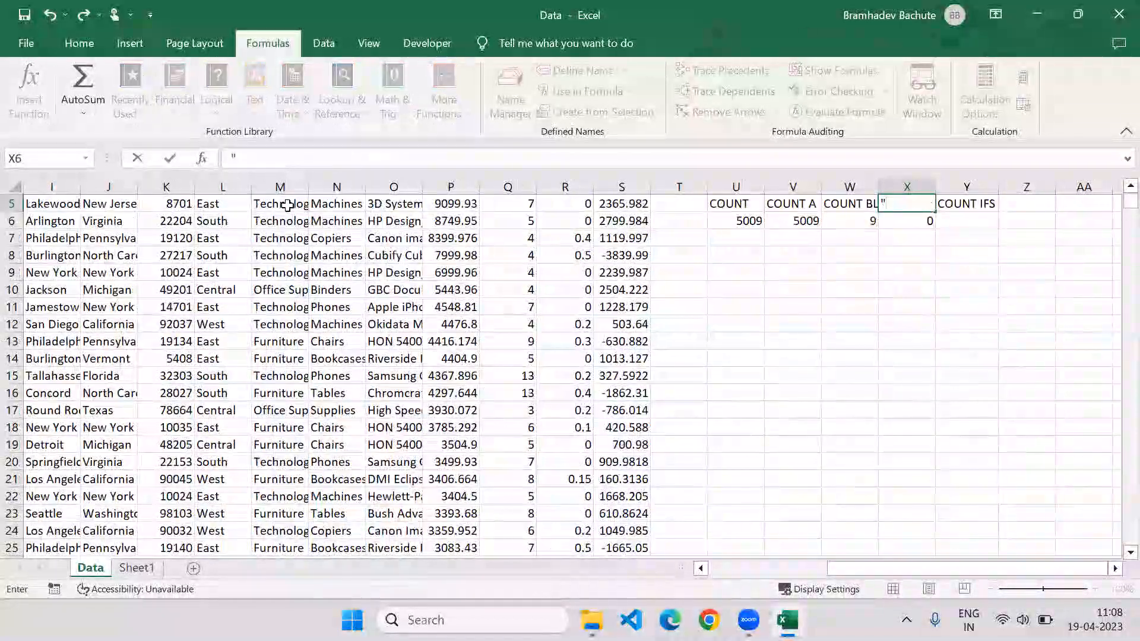
key("BackSpace")
type("COUNT IF")
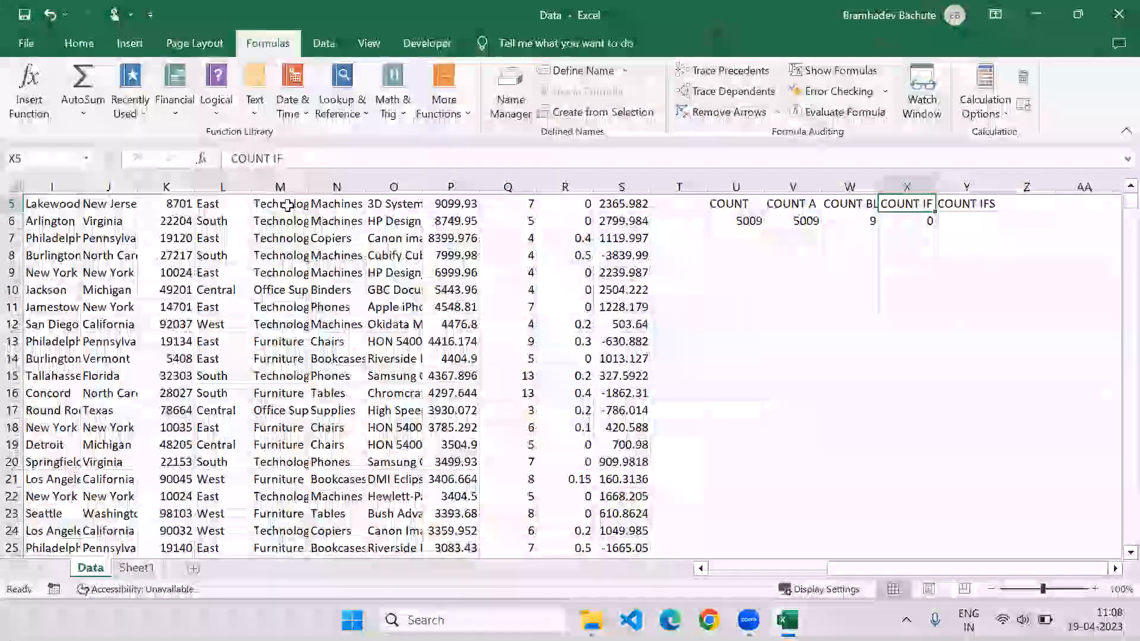
key("Return")
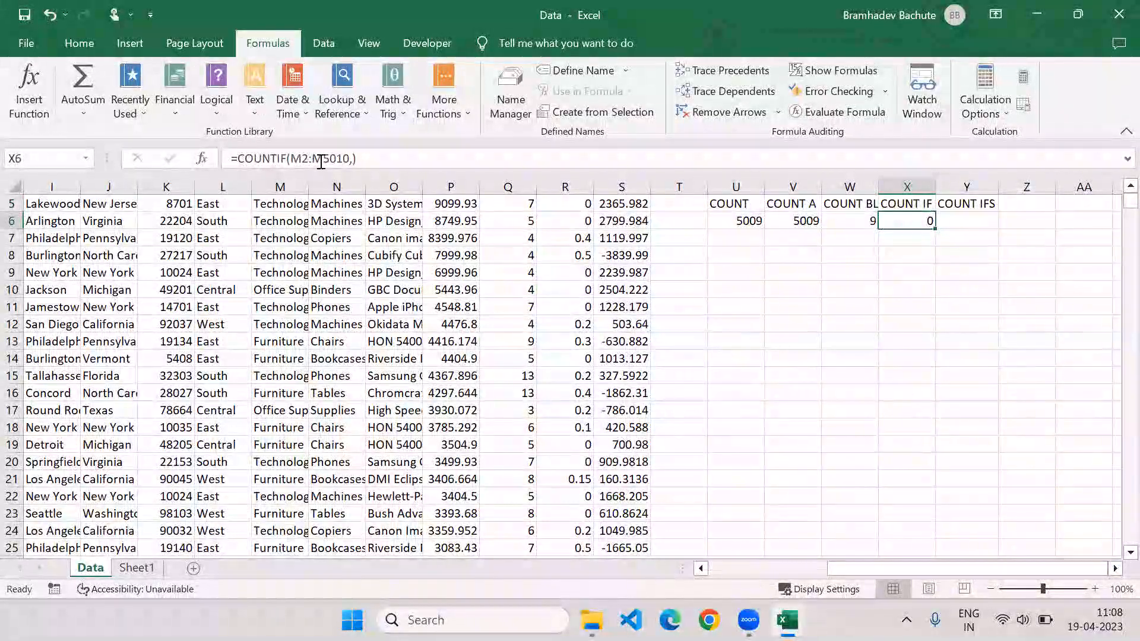
Complete the COUNTIF formula in X6 with the criterion "Technology"
key("F2")
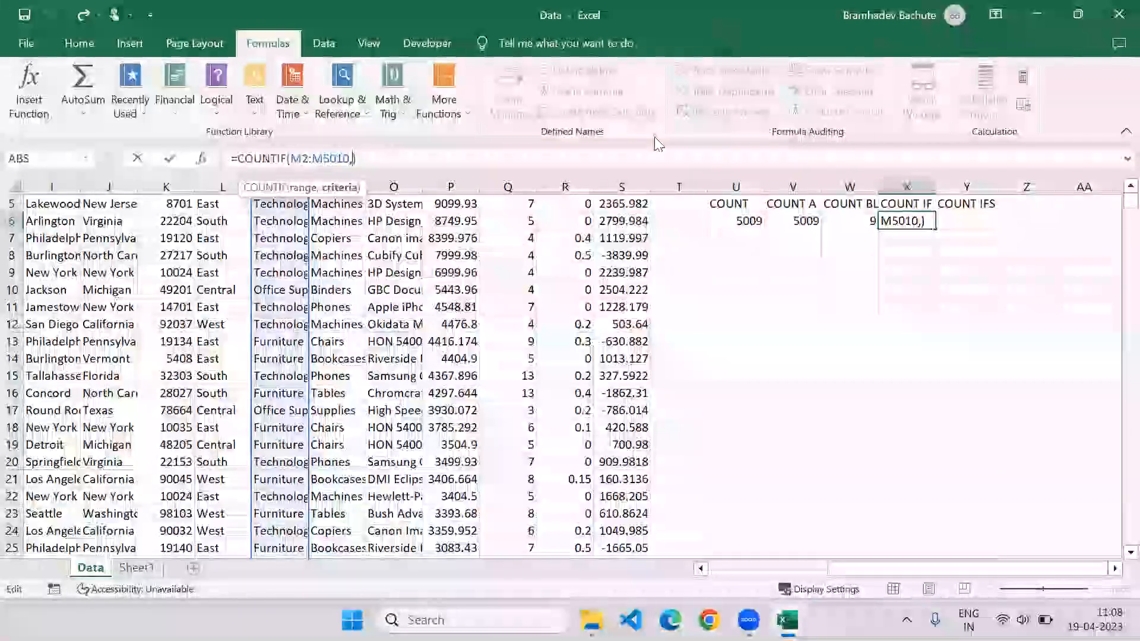
key("Left")
type("\"\"")
key("Left")
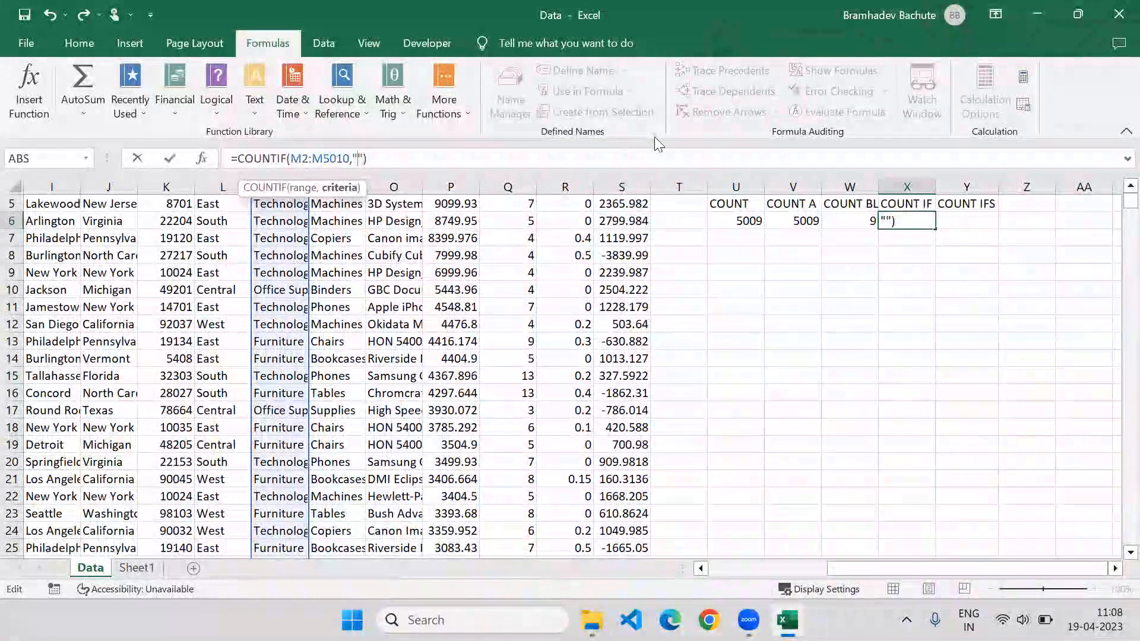
type("Technology")
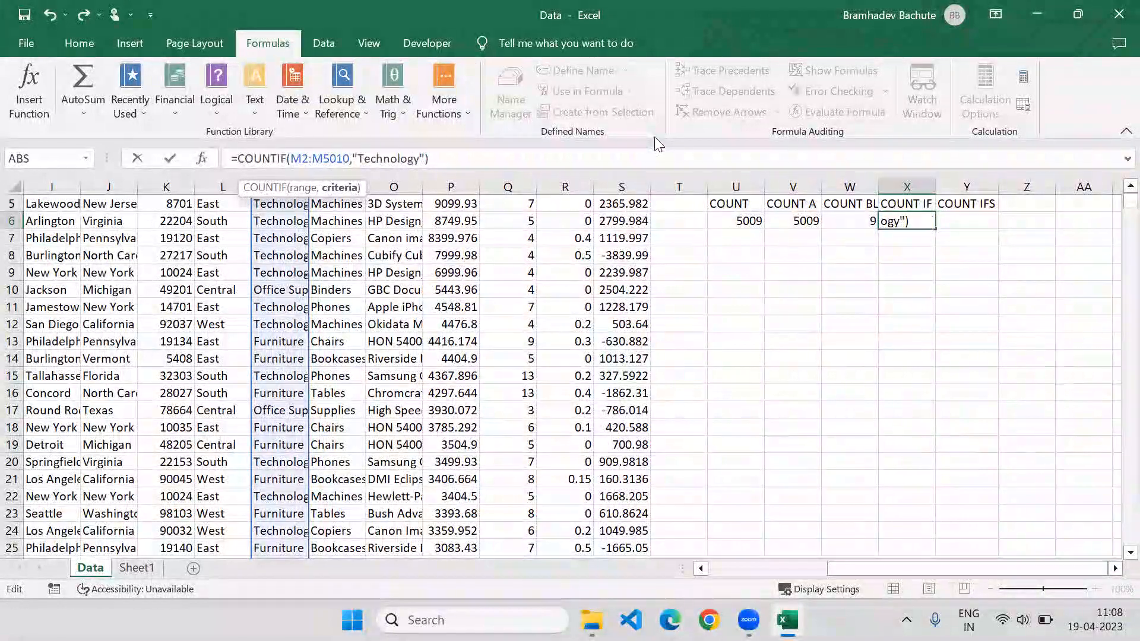
key("Return")
key("Up")
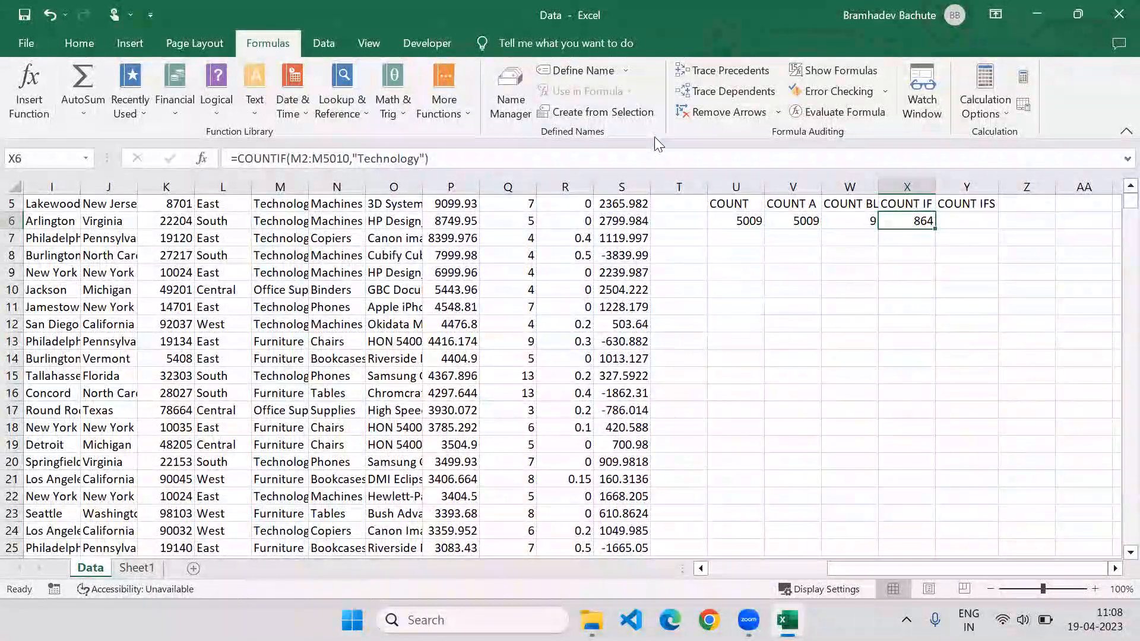
Select the Category header in M1 and turn on filtering for the header row
key("Up")
key("Up")
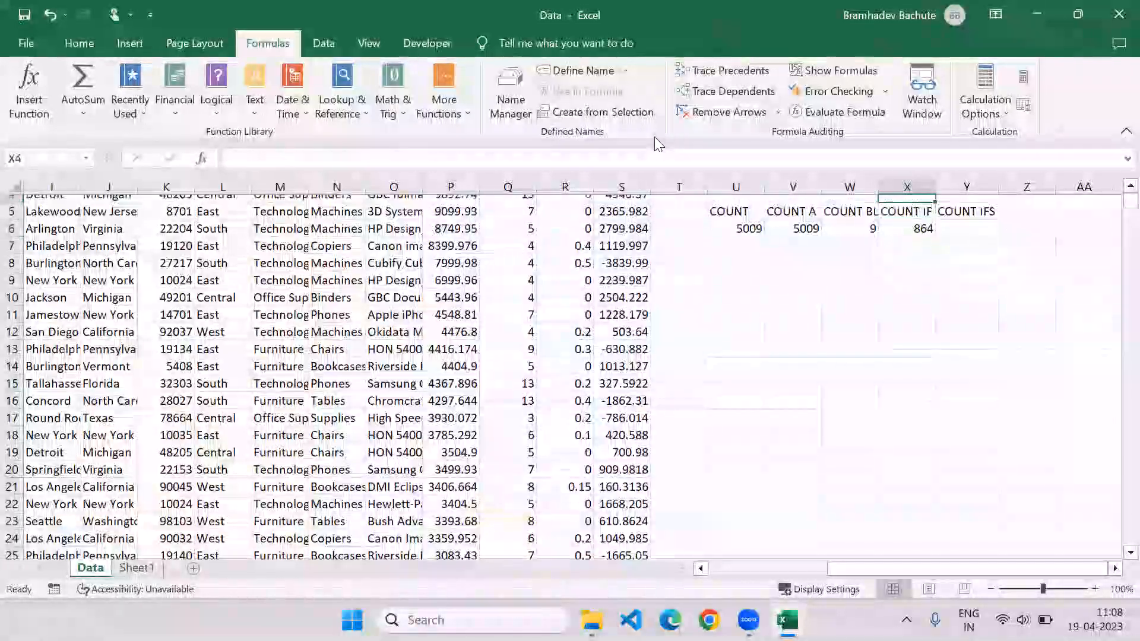
key("Left")
key("Left")
key("Left")
key("Left")
key("Left")
key("Up")
key("Up")
key("Up")
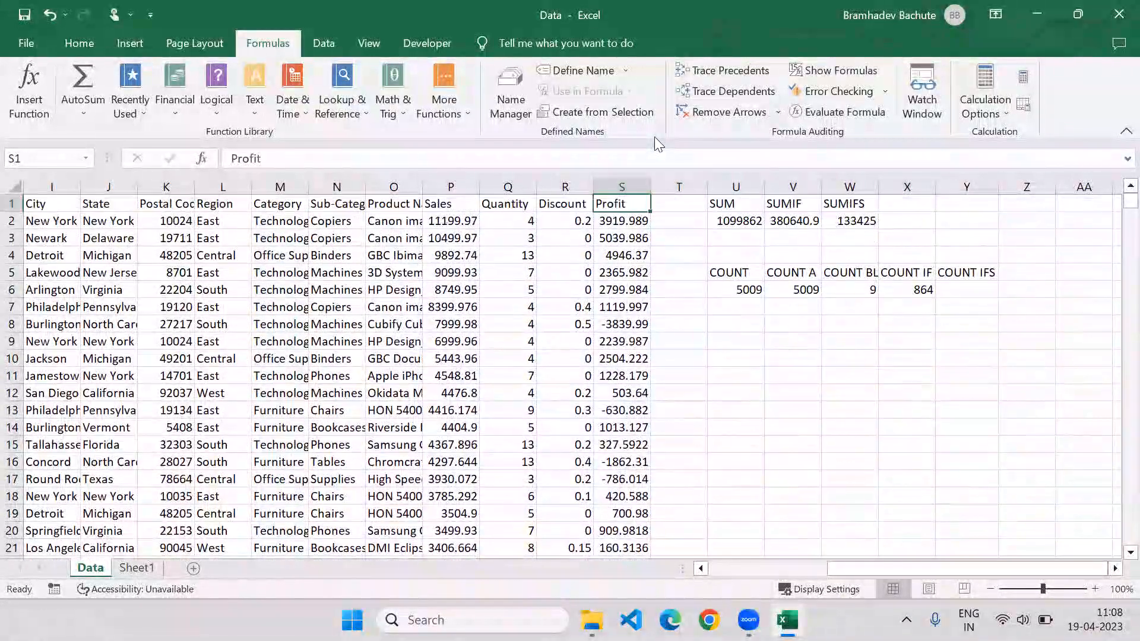
key("Left")
key("Left")
key("Left")
key("Left")
key("Left")
key("Left")
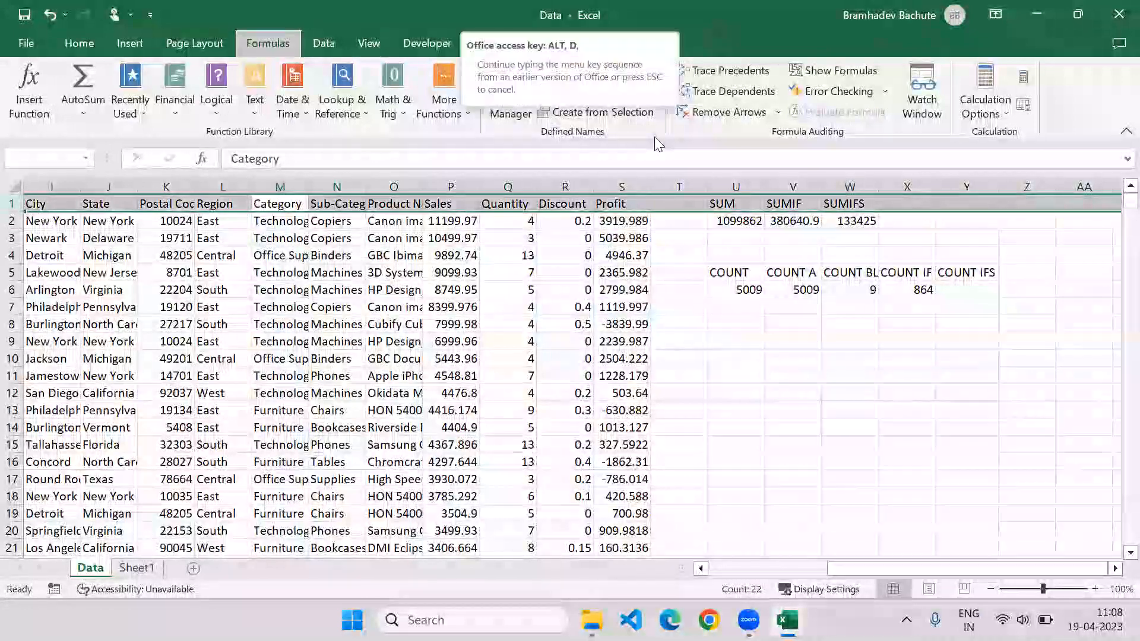
key("ctrl+shift+l")
Filter the Category column to show only Furniture
key("alt+Down")
key("Down")
key("Down")
key("Down")
key("Down")
key("Down")
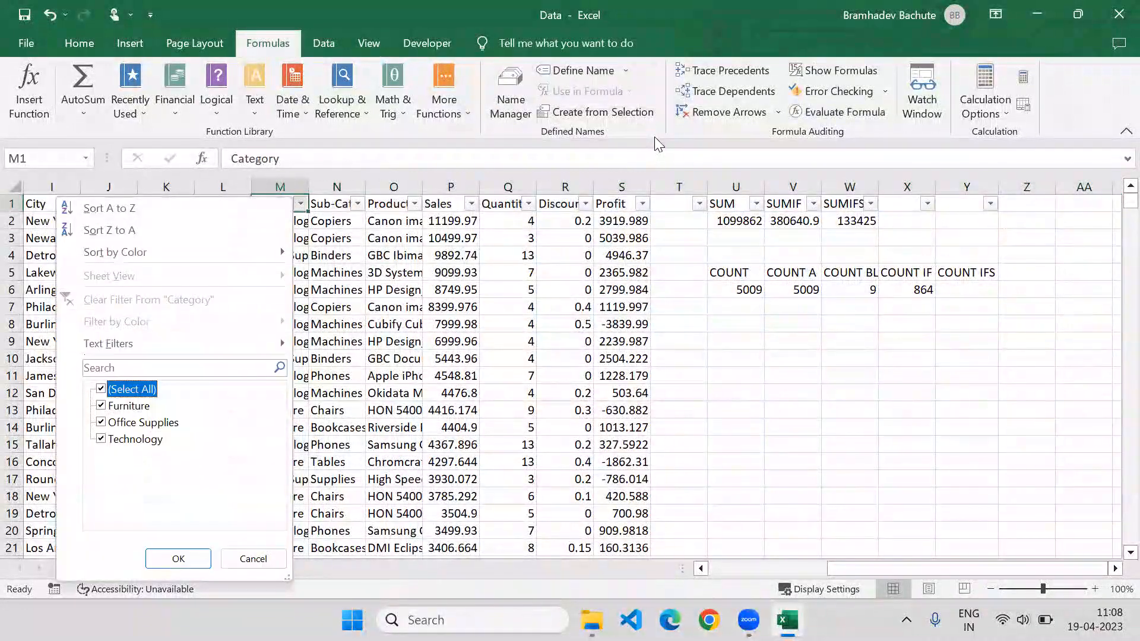
key("Return")
Change the Category filter to show only Technology
key("alt+Down")
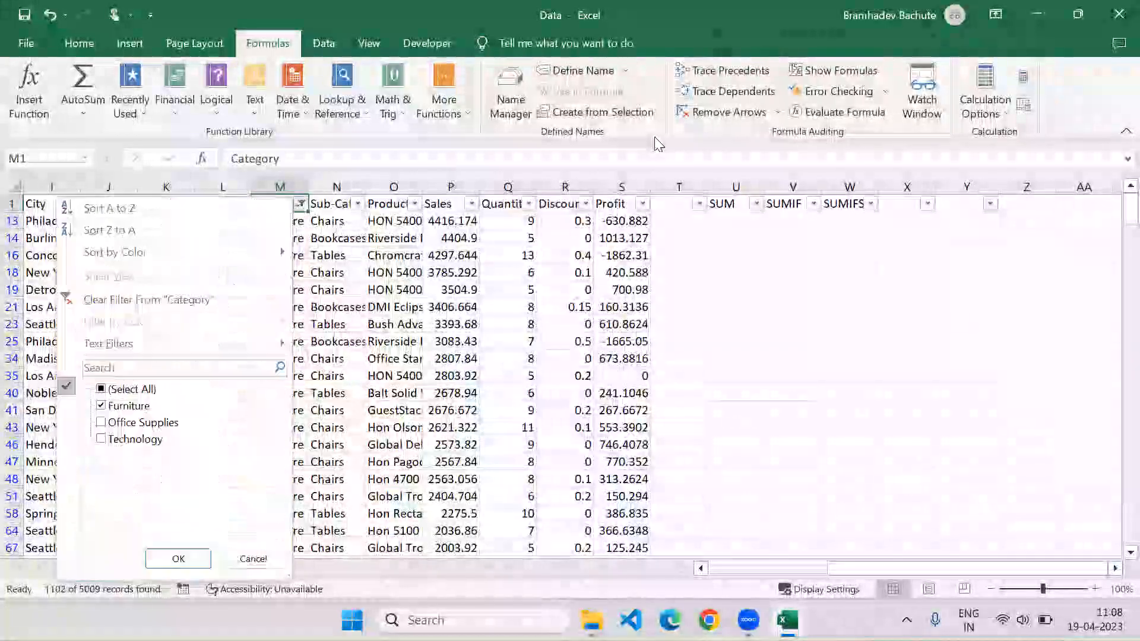
key("Down")
key("Down")
key("Down")
key("Down")
key("Down")
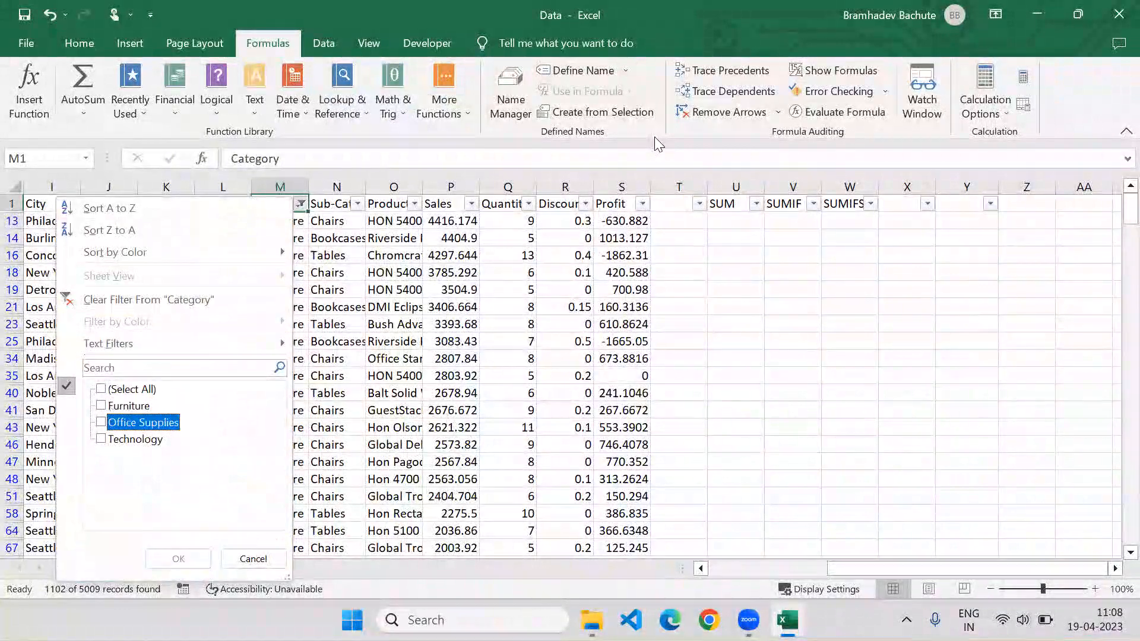
key("Down")
key("space")
key("Return")
Select all the filtered Category cells from M2 down and check their count against the COUNTIF result
key("Down")
key("Right")
key("Right")
key("Left")
key("Left")
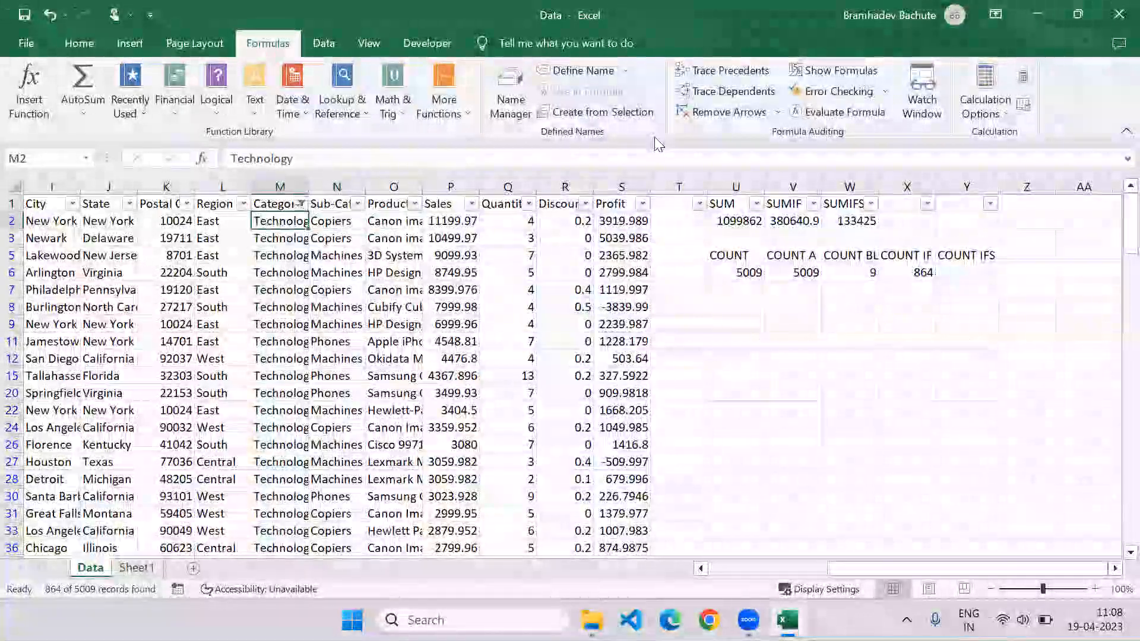
key("ctrl+shift+Down")
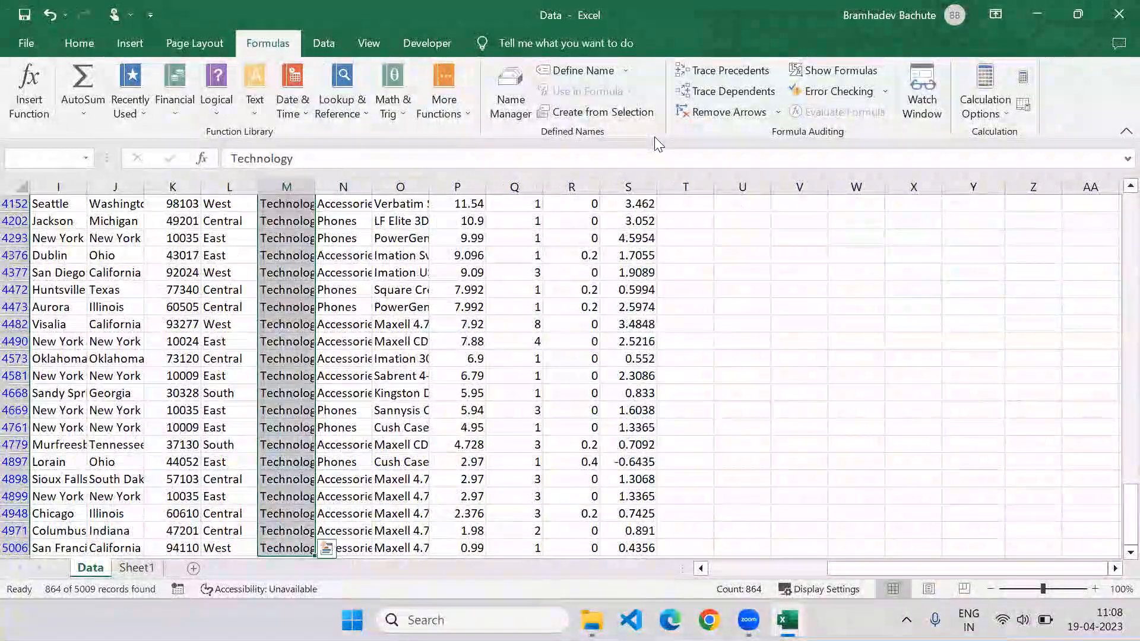
left_click(751, 585)
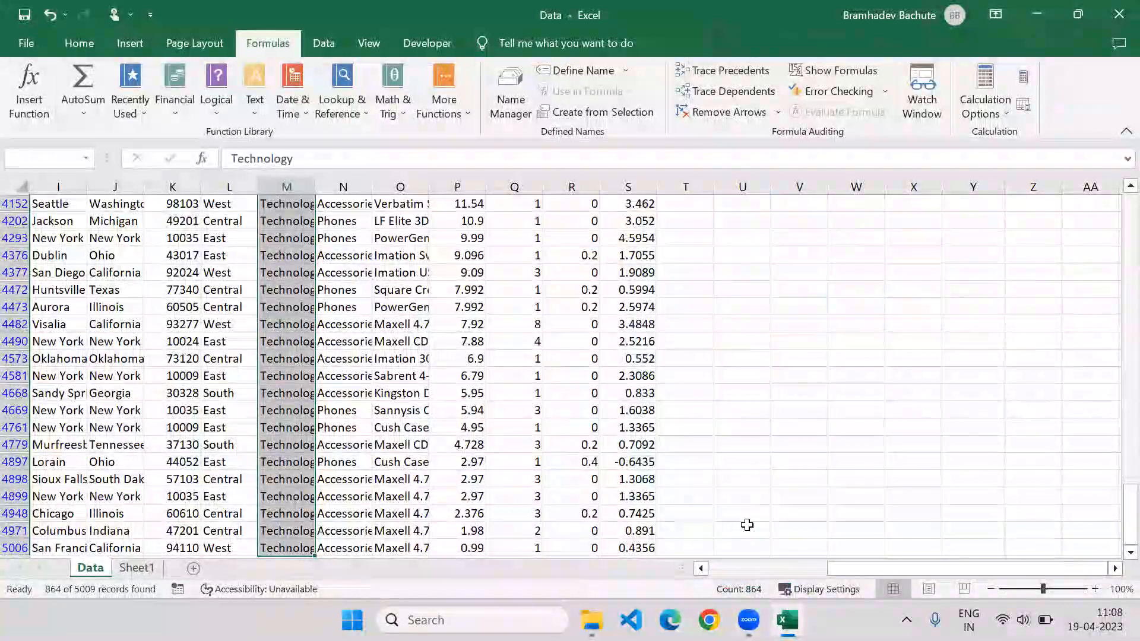
Show all categories again in the Category column's filter
key("ctrl+Up")
key("alt+Down")
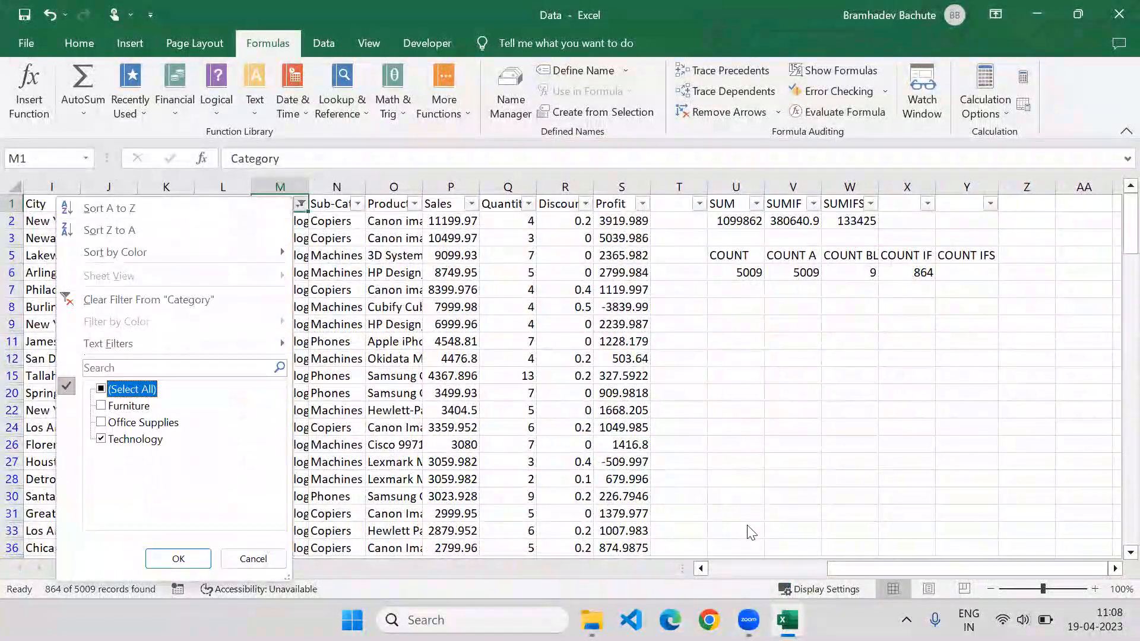
key("space")
key("Return")
key("Down")
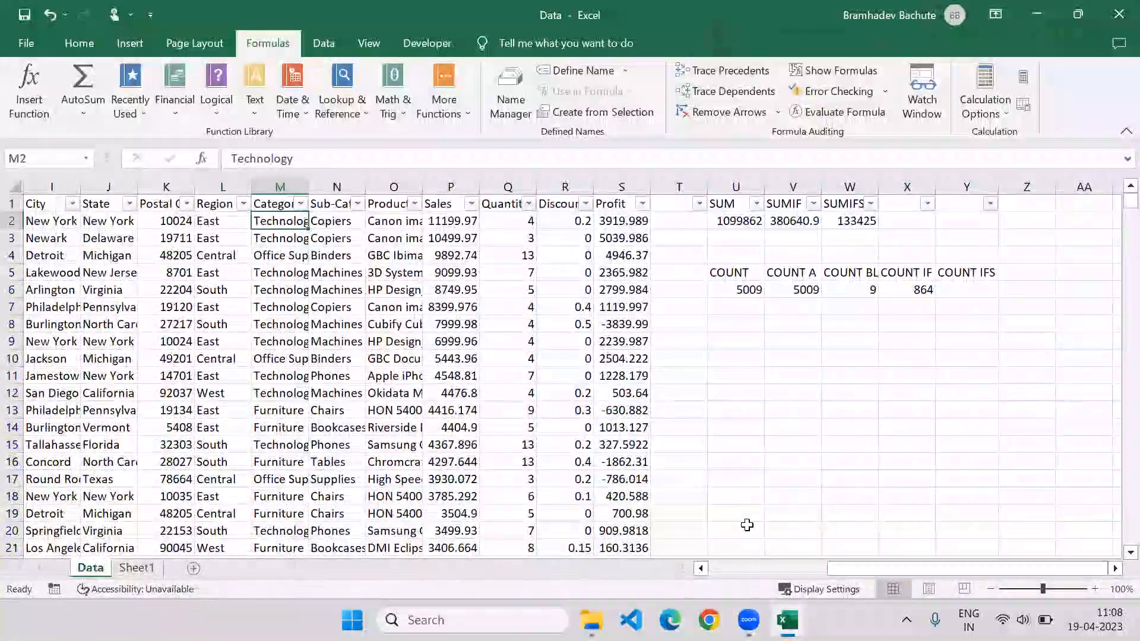
Start a COUNTIFS formula in Y6 below the COUNT IFS heading
key("Up")
key("Right")
key("Right")
key("Right")
key("Right")
key("Right")
key("Right")
key("Right")
key("Right")
key("Right")
key("Right")
key("Right")
key("Right")
key("Right")
key("Down")
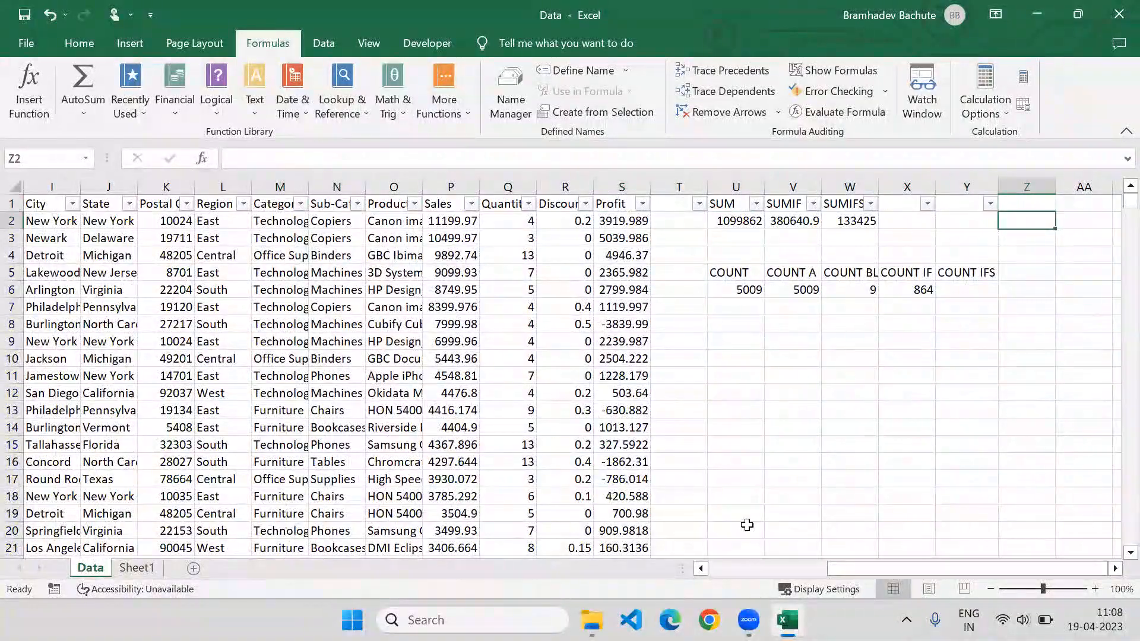
key("Left")
key("Down")
key("Down")
key("Down")
key("Down")
type("=")
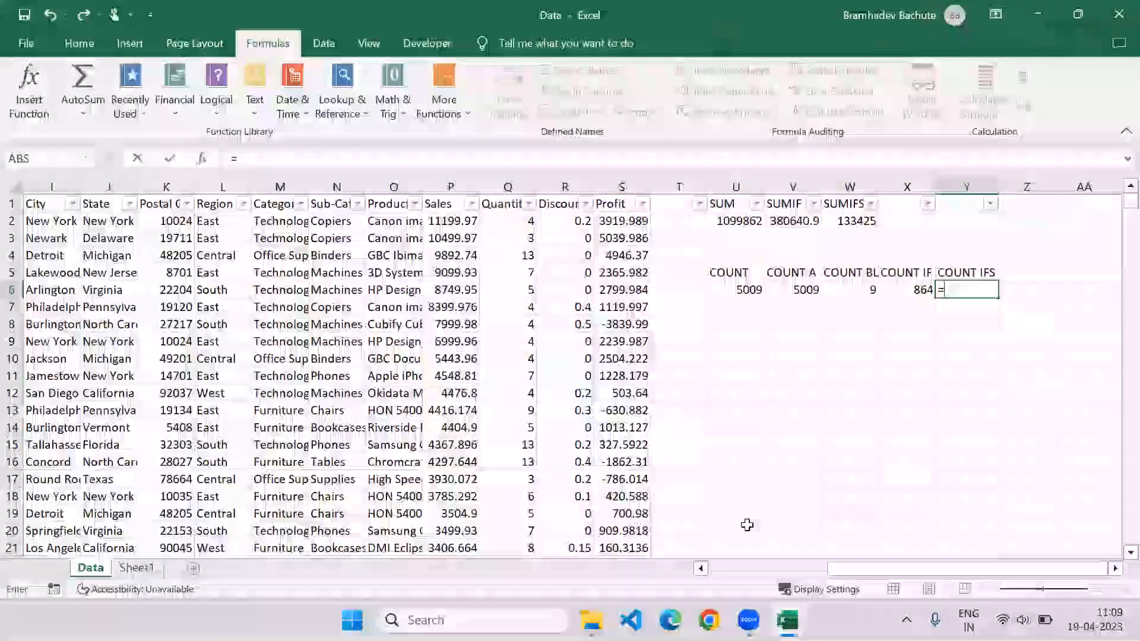
type("coun")
key("Down")
key("Down")
key("Down")
key("Down")
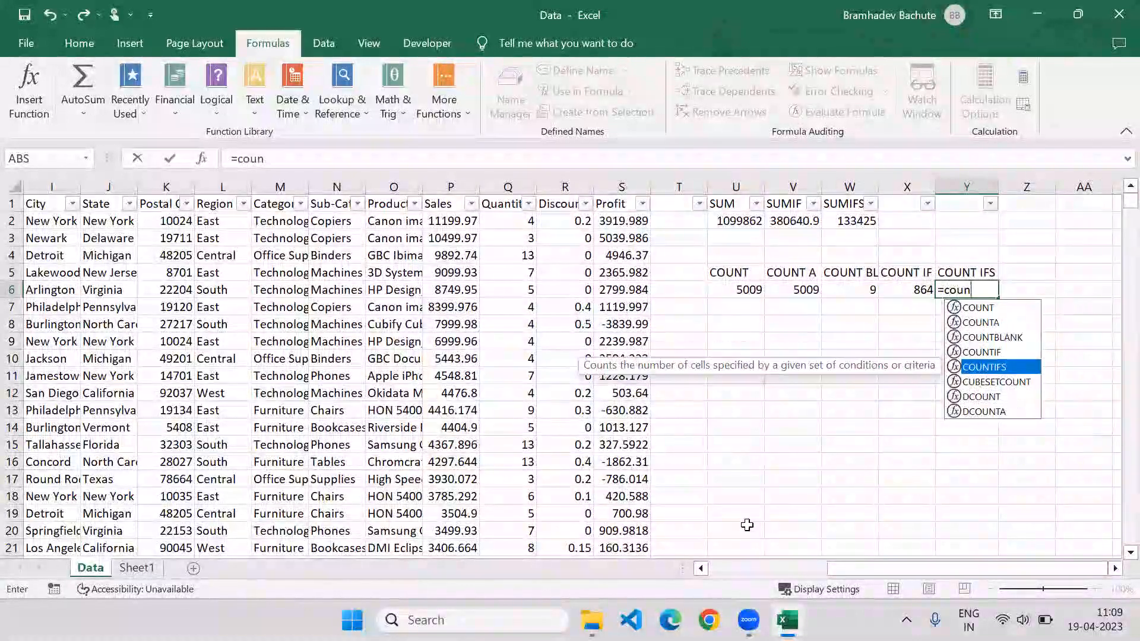
key("Tab")
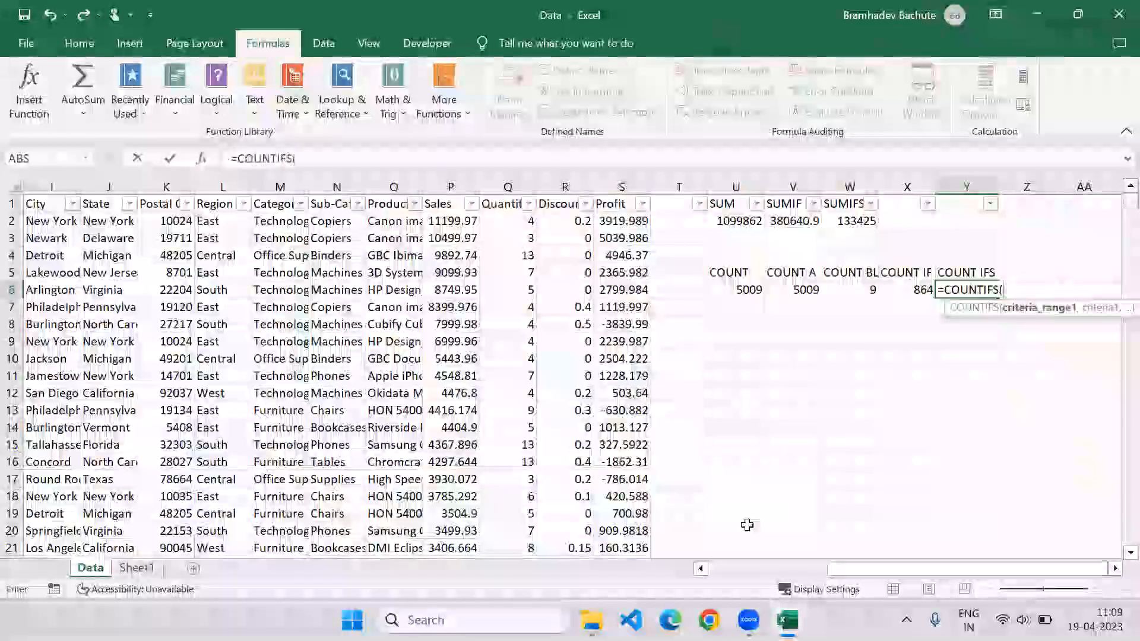
Give the COUNTIFS formula the first criteria range M2:M5010 with the criterion "Technology"
key("Left")
key("Left")
key("Left")
key("Left")
key("Left")
key("Left")
key("Left")
key("Left")
key("Left")
key("Left")
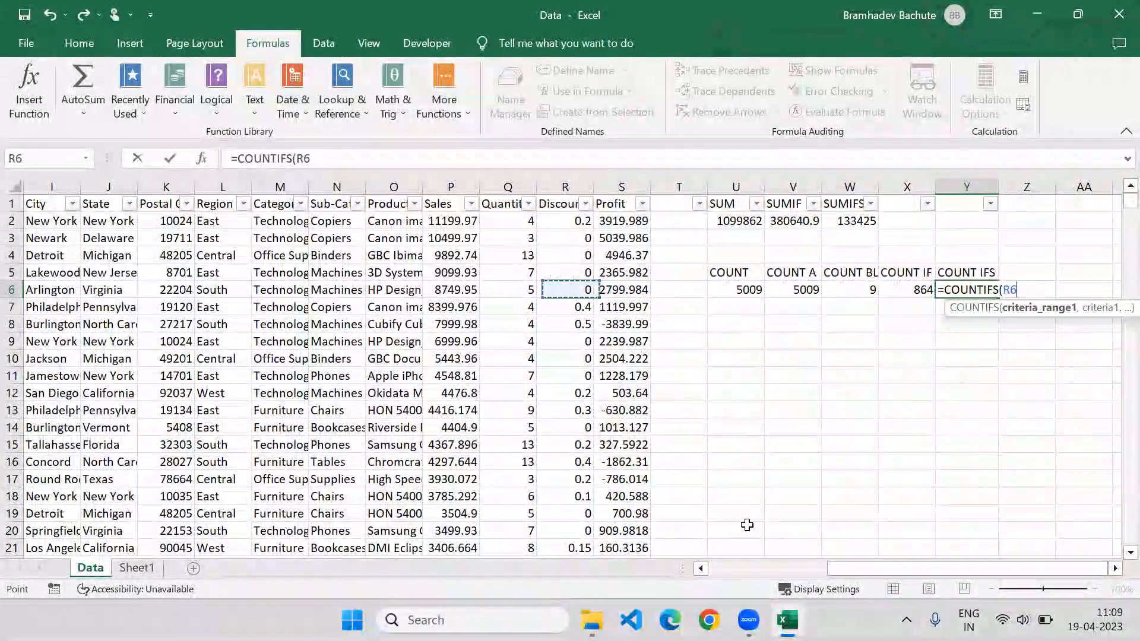
key("ctrl+Up")
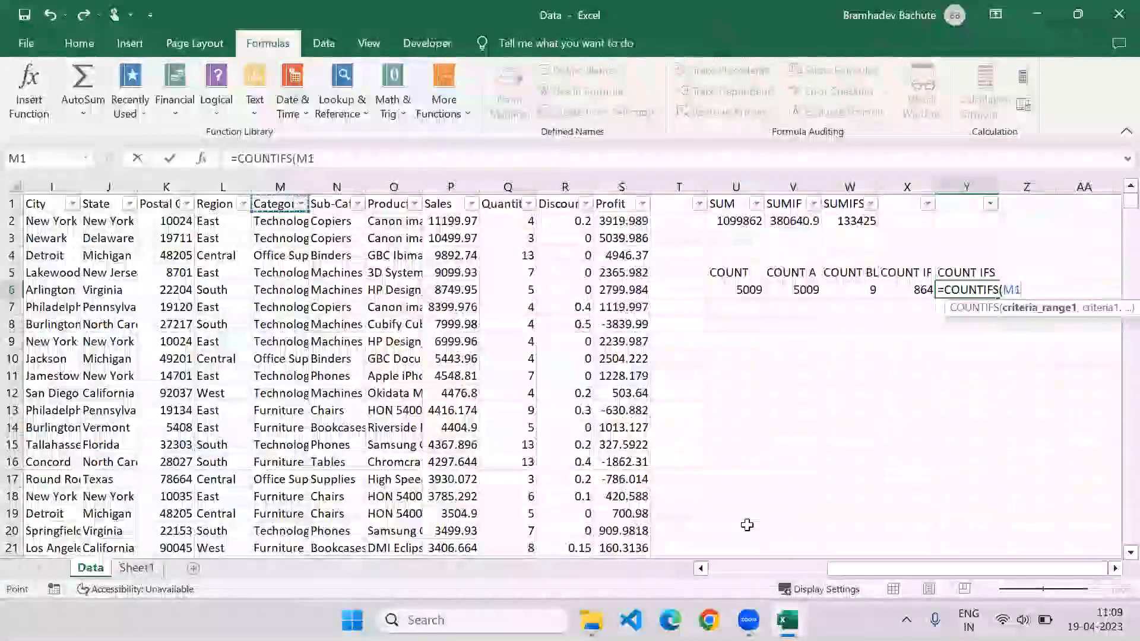
key("Down")
key("ctrl+shift+Down")
type(",")
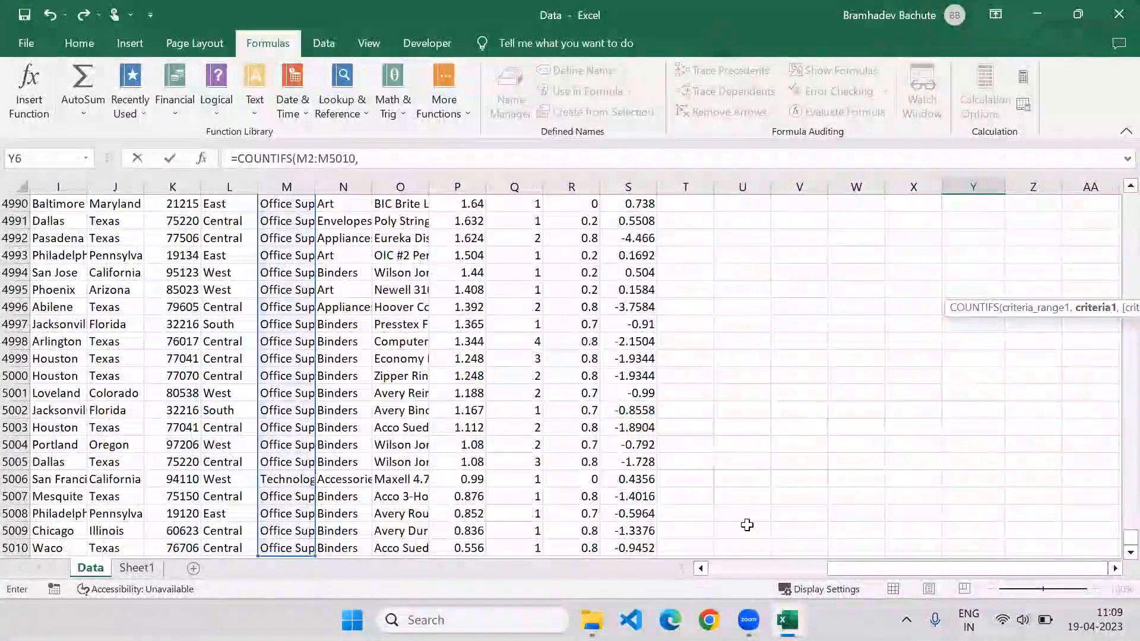
type("\"Technology")
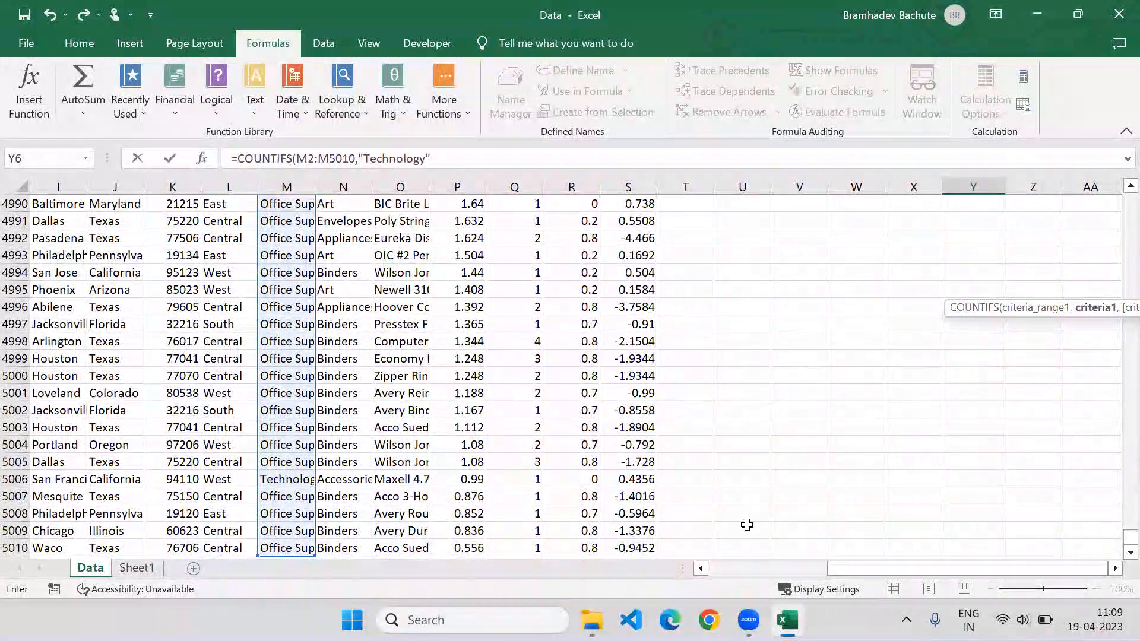
type("\",")
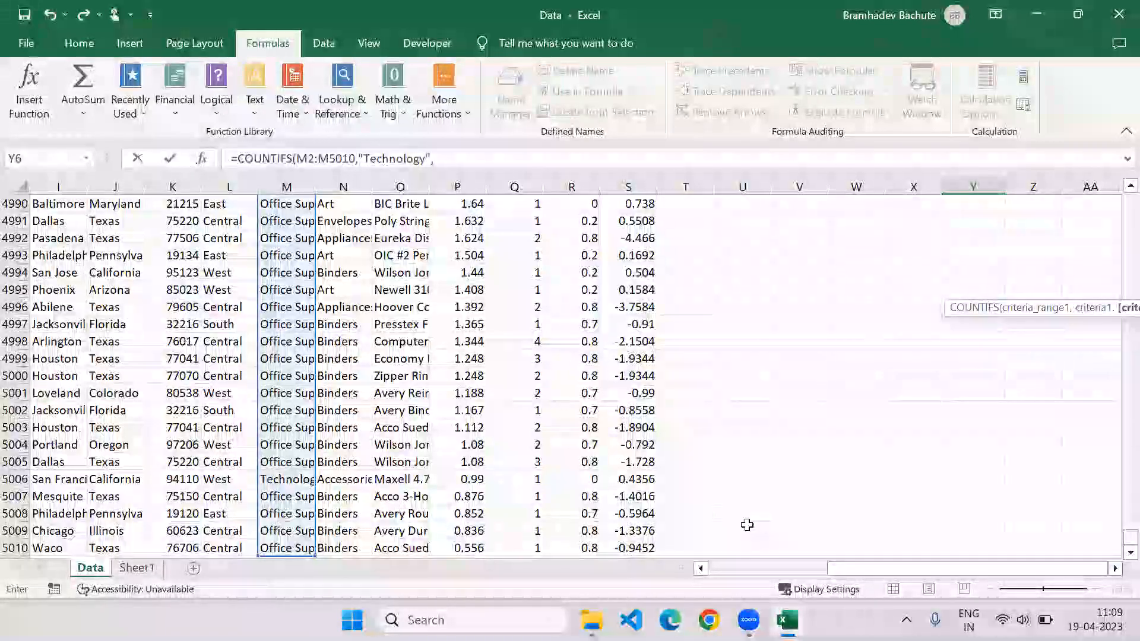
type("REGION")
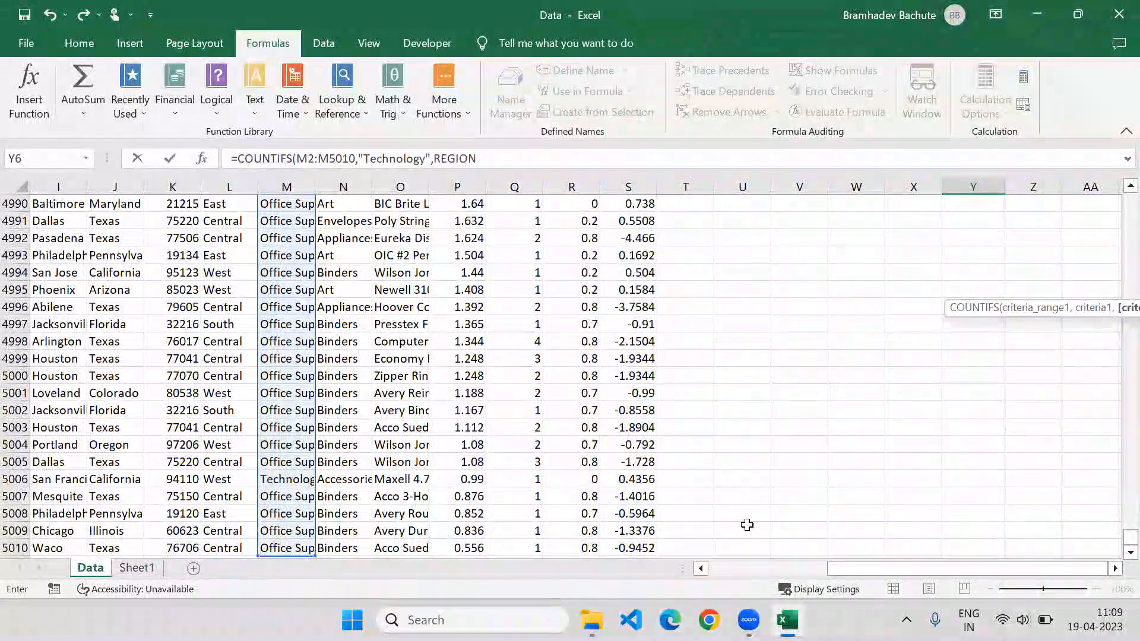
key("BackSpace")
key("BackSpace")
key("BackSpace")
key("BackSpace")
key("BackSpace")
key("BackSpace")
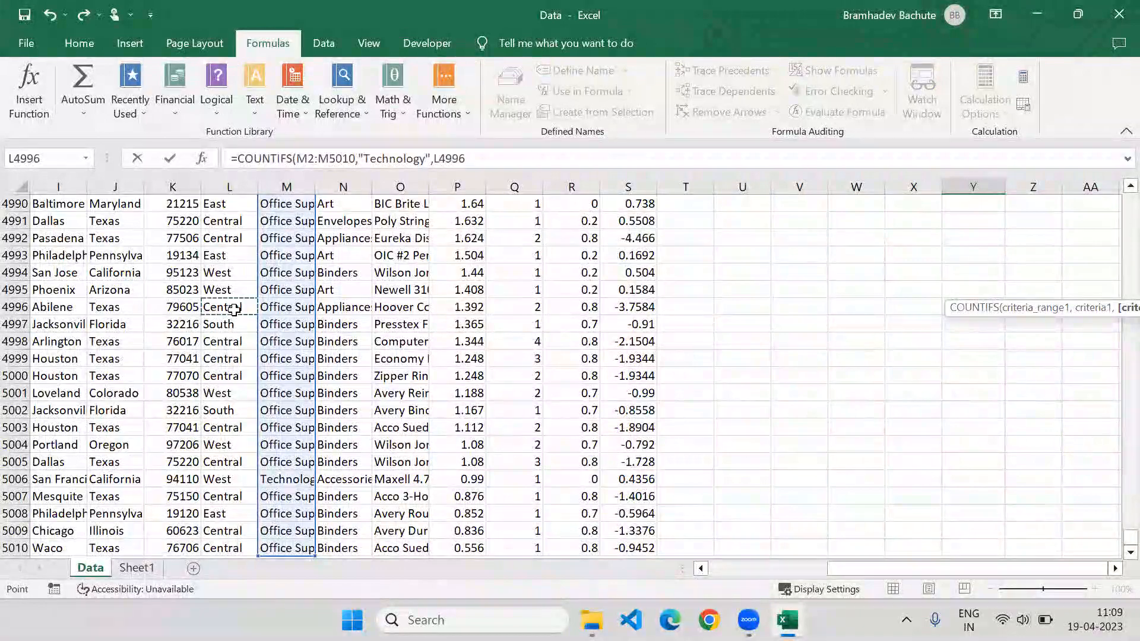
Add the second criteria range L2:L5010 with the criterion "East" to the COUNTIFS formula and complete it in Y6
key("ctrl+Up")
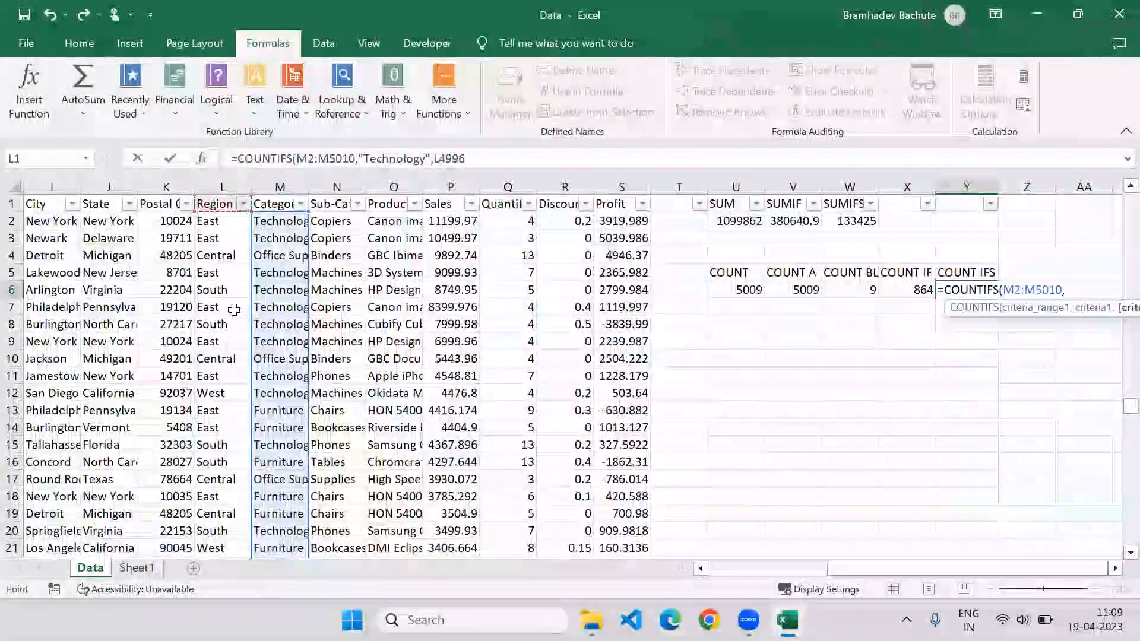
key("Down")
key("ctrl+shift+Down")
type(",")
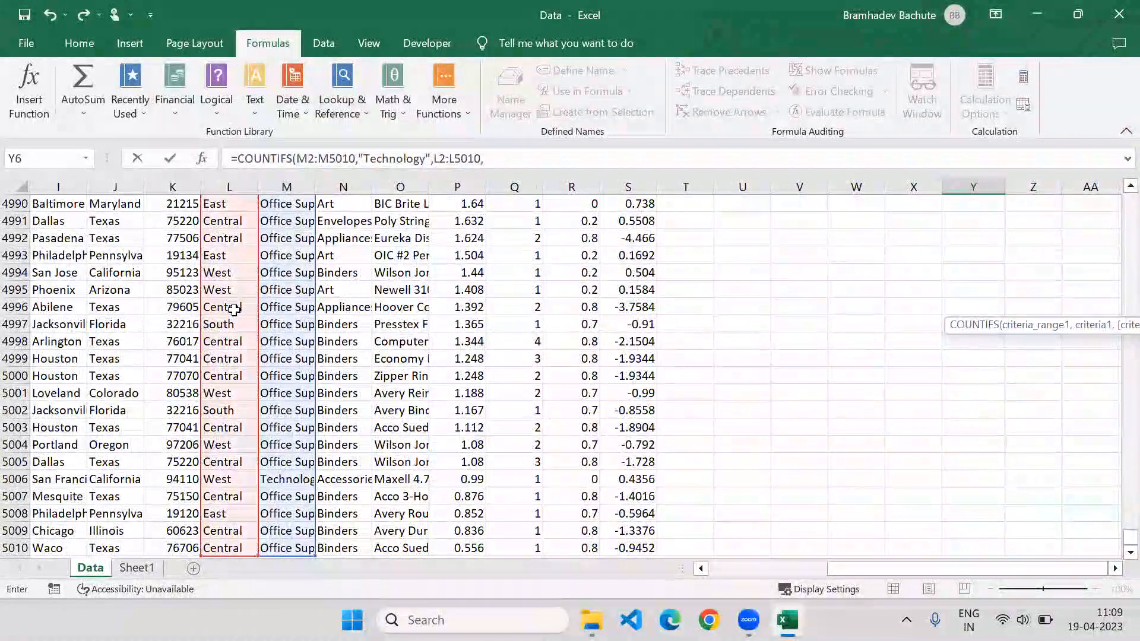
type("\"EAS")
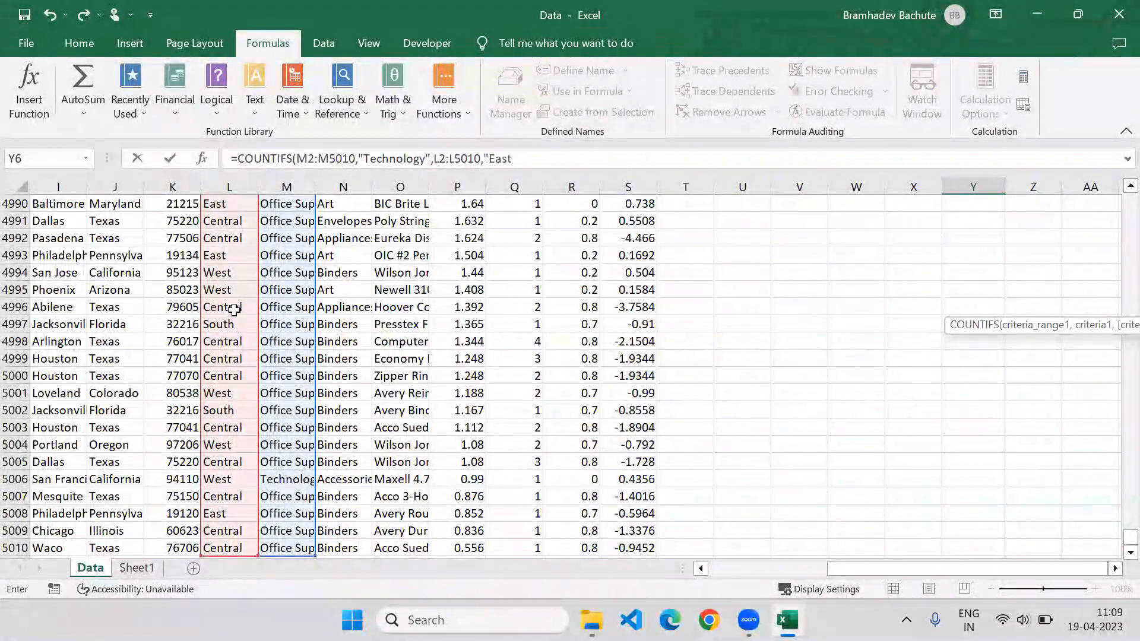
type("t")
key("Return")
key("Return")
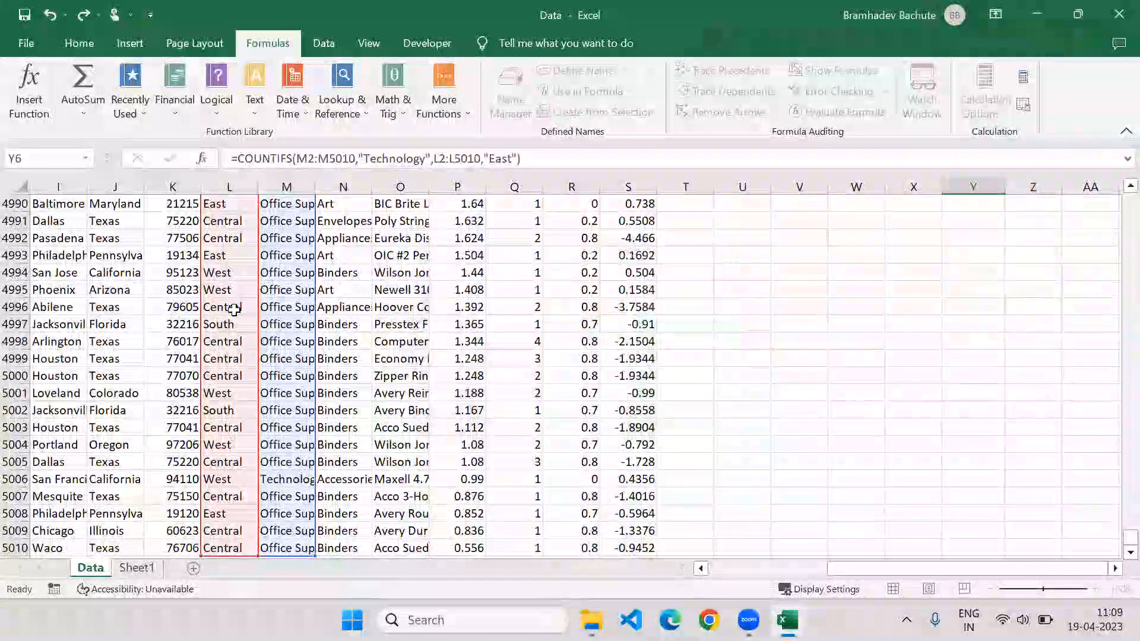
key("Up")
key("Down")
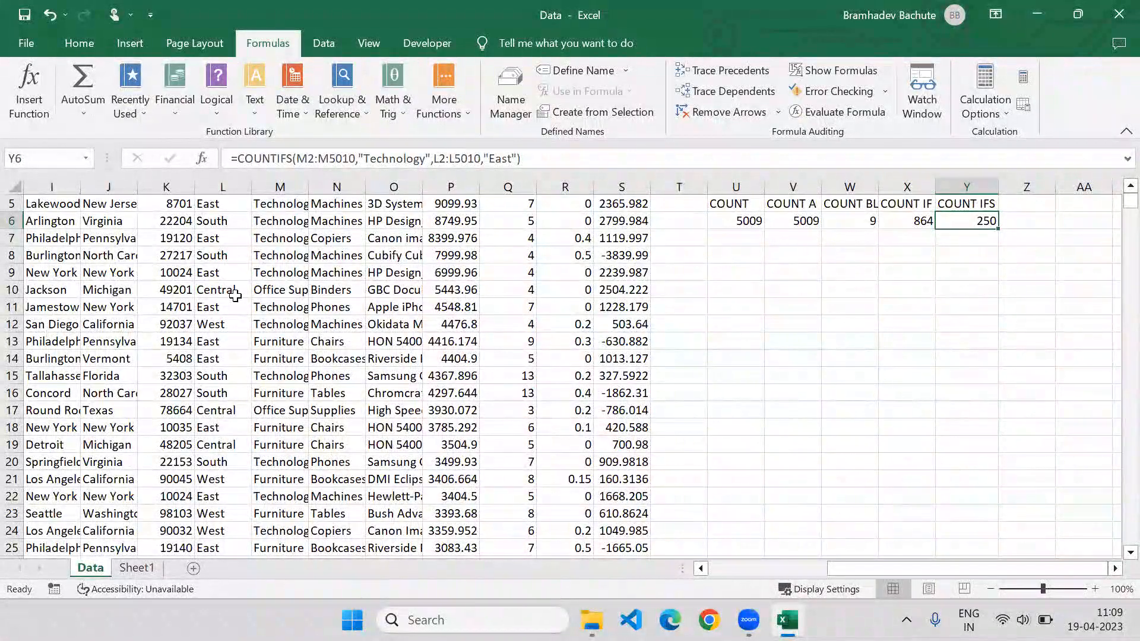
key("Right")
key("Right")
key("Up")
key("Left")
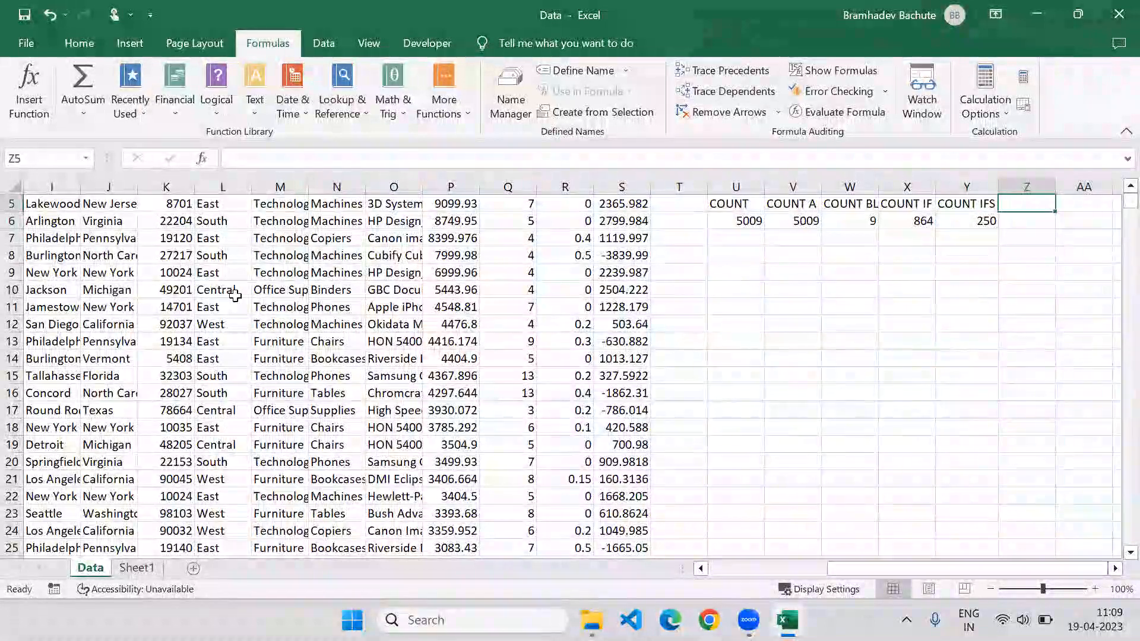
type("=cou")
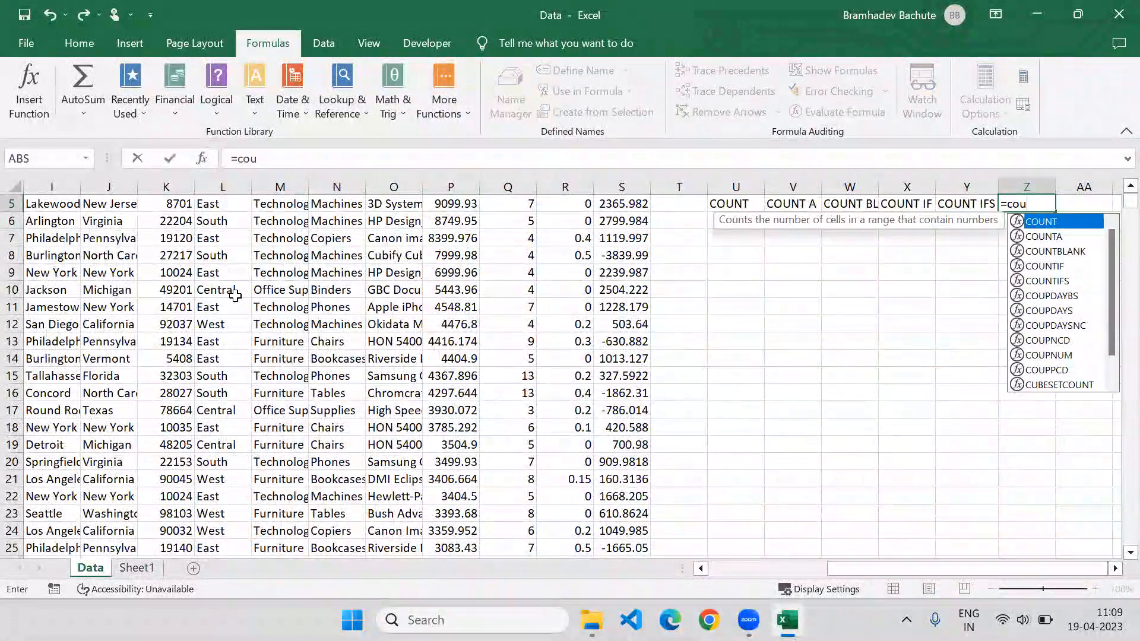
key("Down")
key("Down")
key("Down")
key("Down")
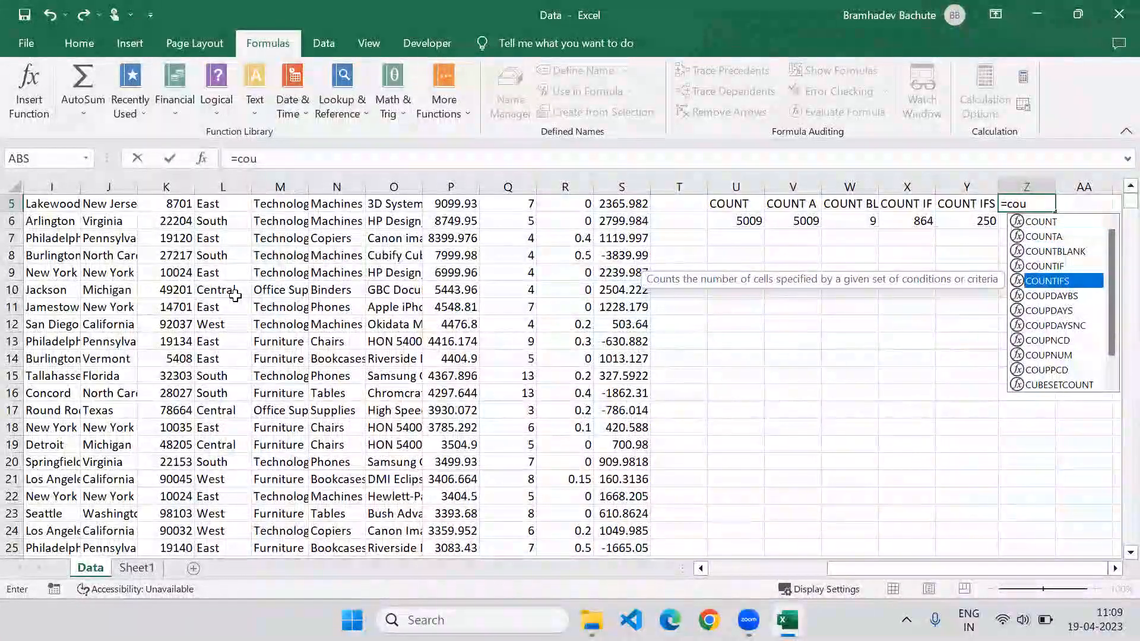
key("Escape")
key("Escape")
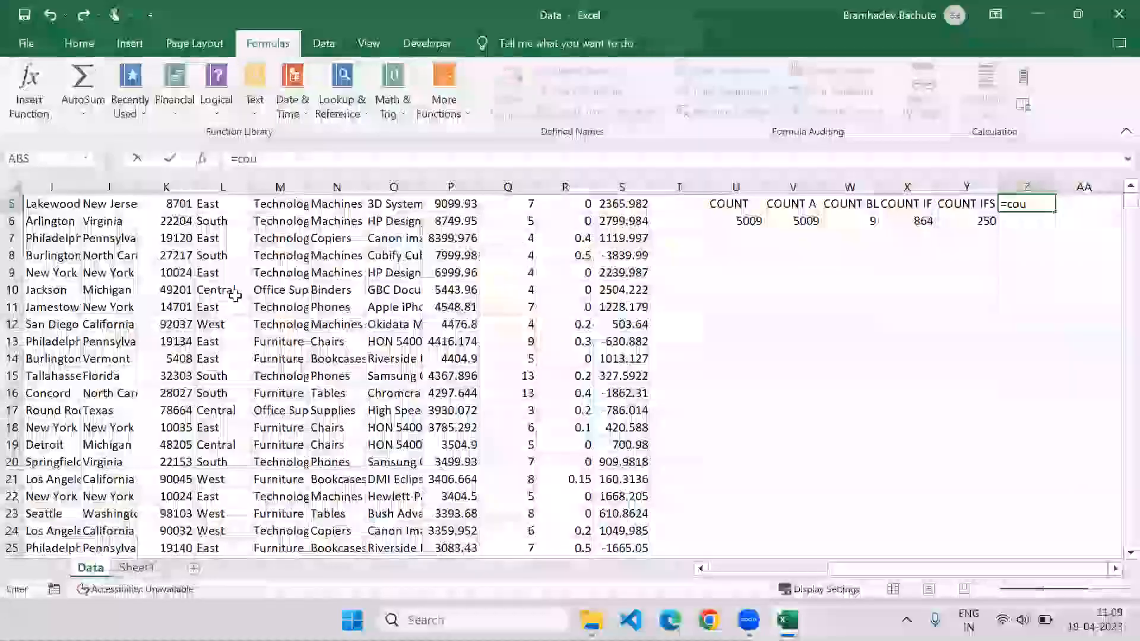
Select the whole data table from Order ID in A1 to S5010 and minimize the workbook window
key("Left")
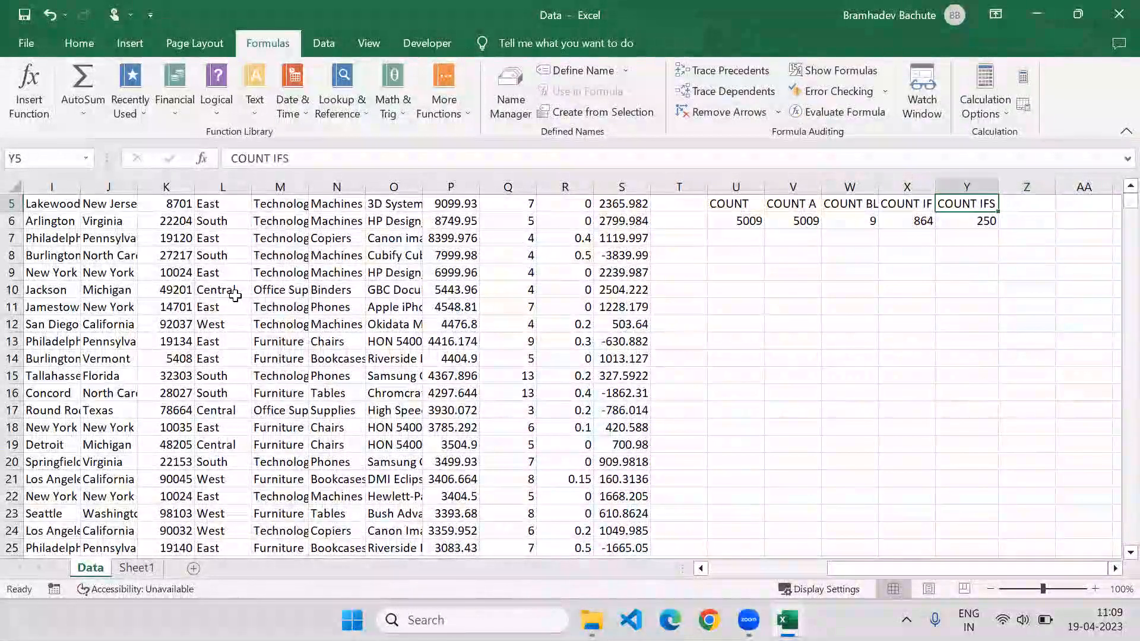
key("Left")
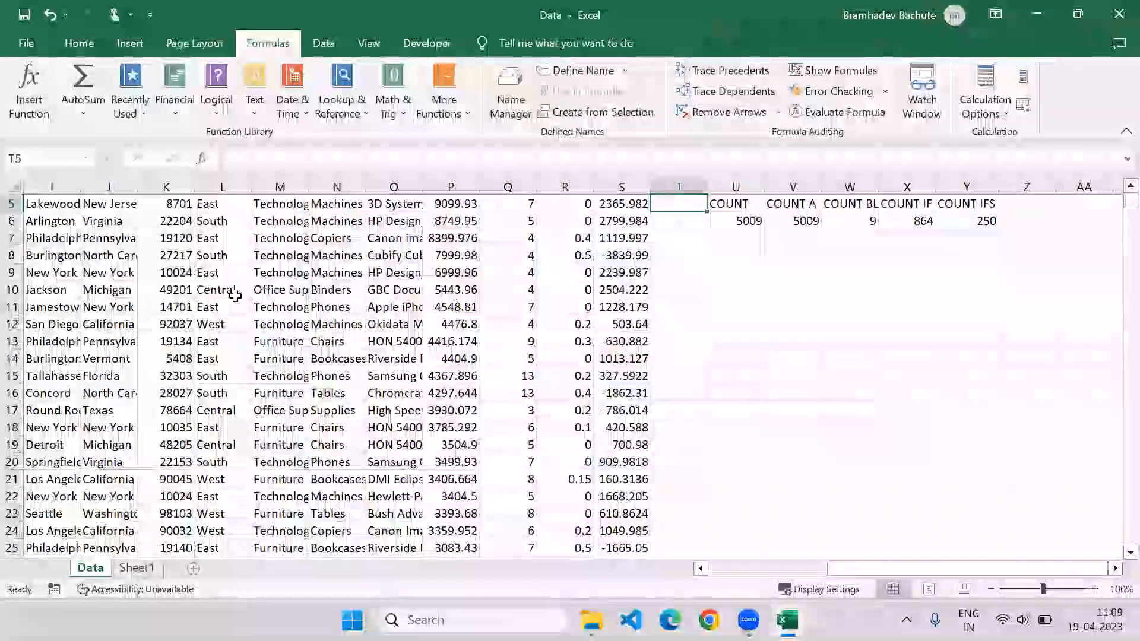
key("Up")
key("Up")
key("Up")
key("Up")
key("ctrl+Home")
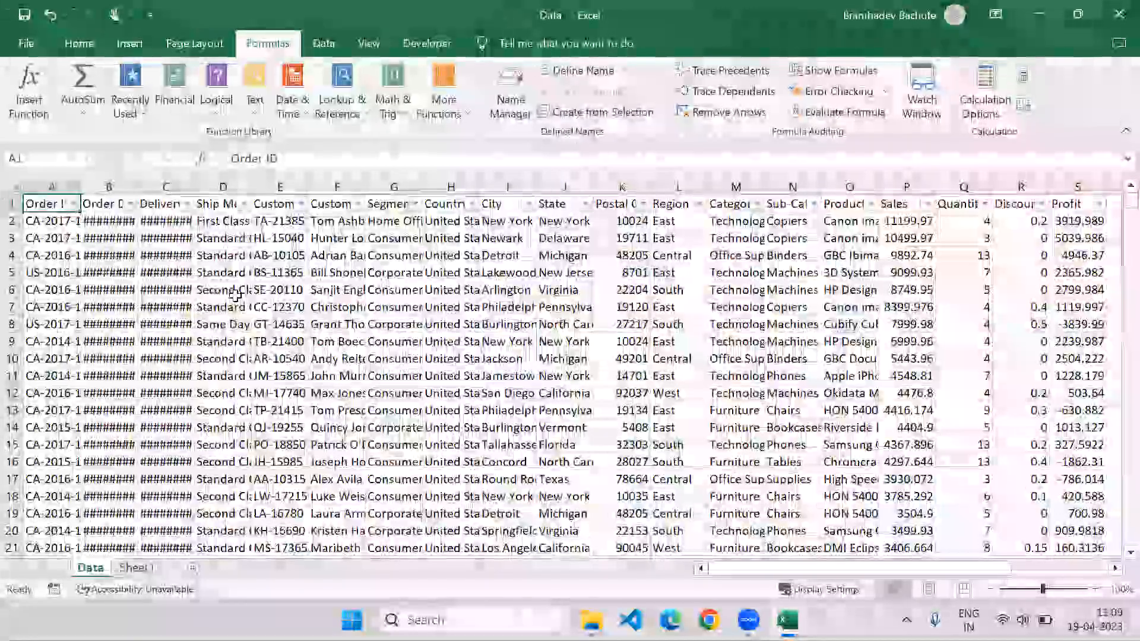
key("ctrl+shift+Right")
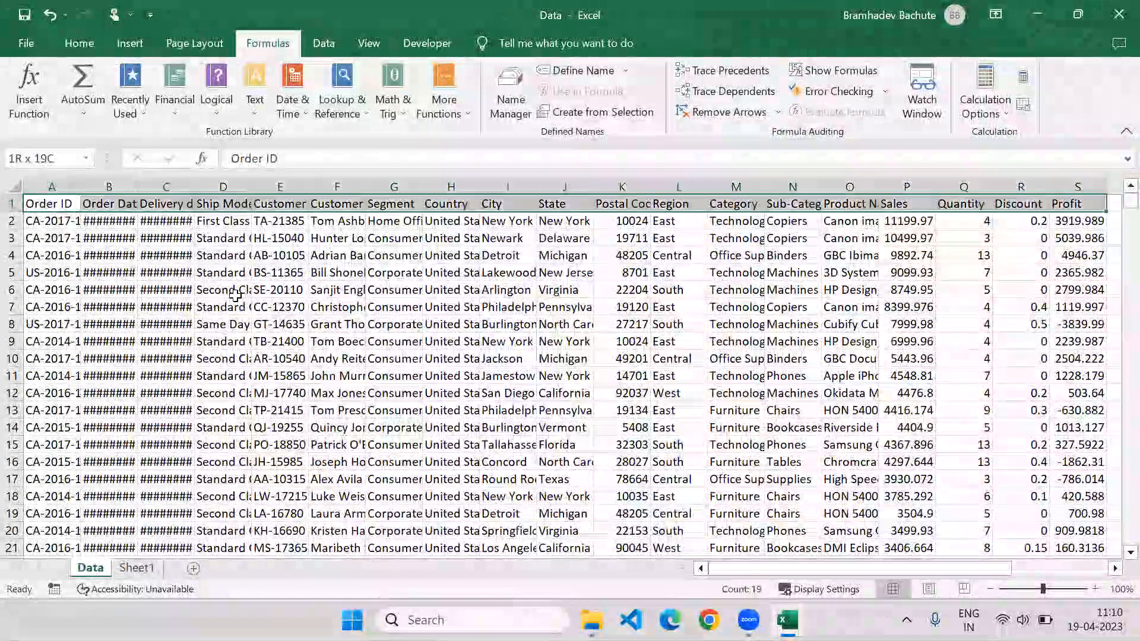
key("ctrl+shift+Down")
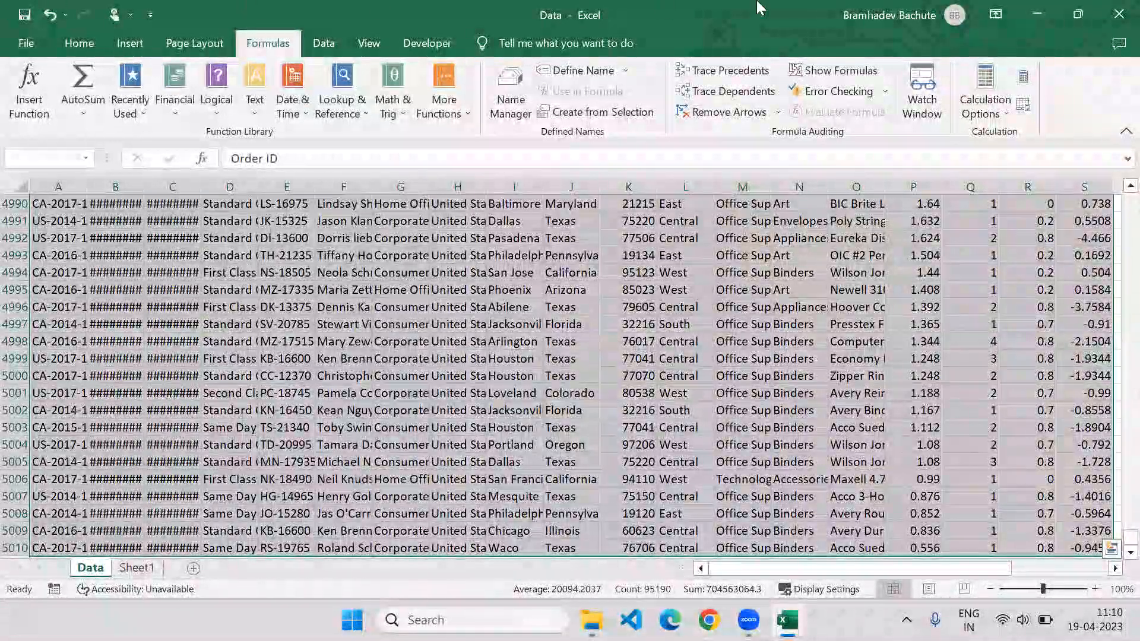
left_click(1034, 10)
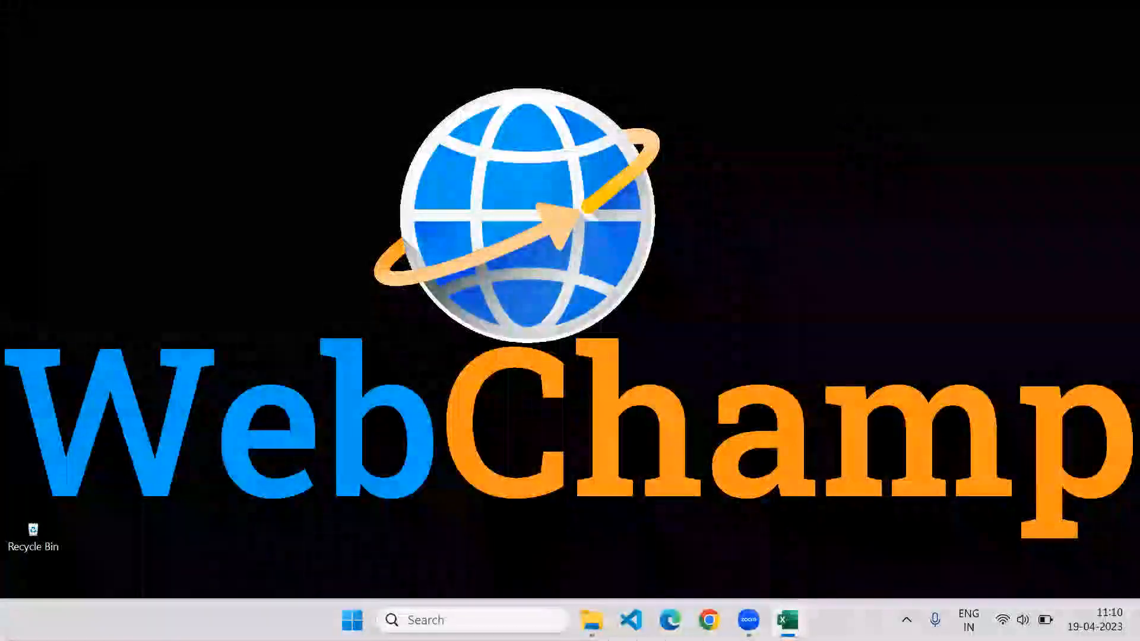